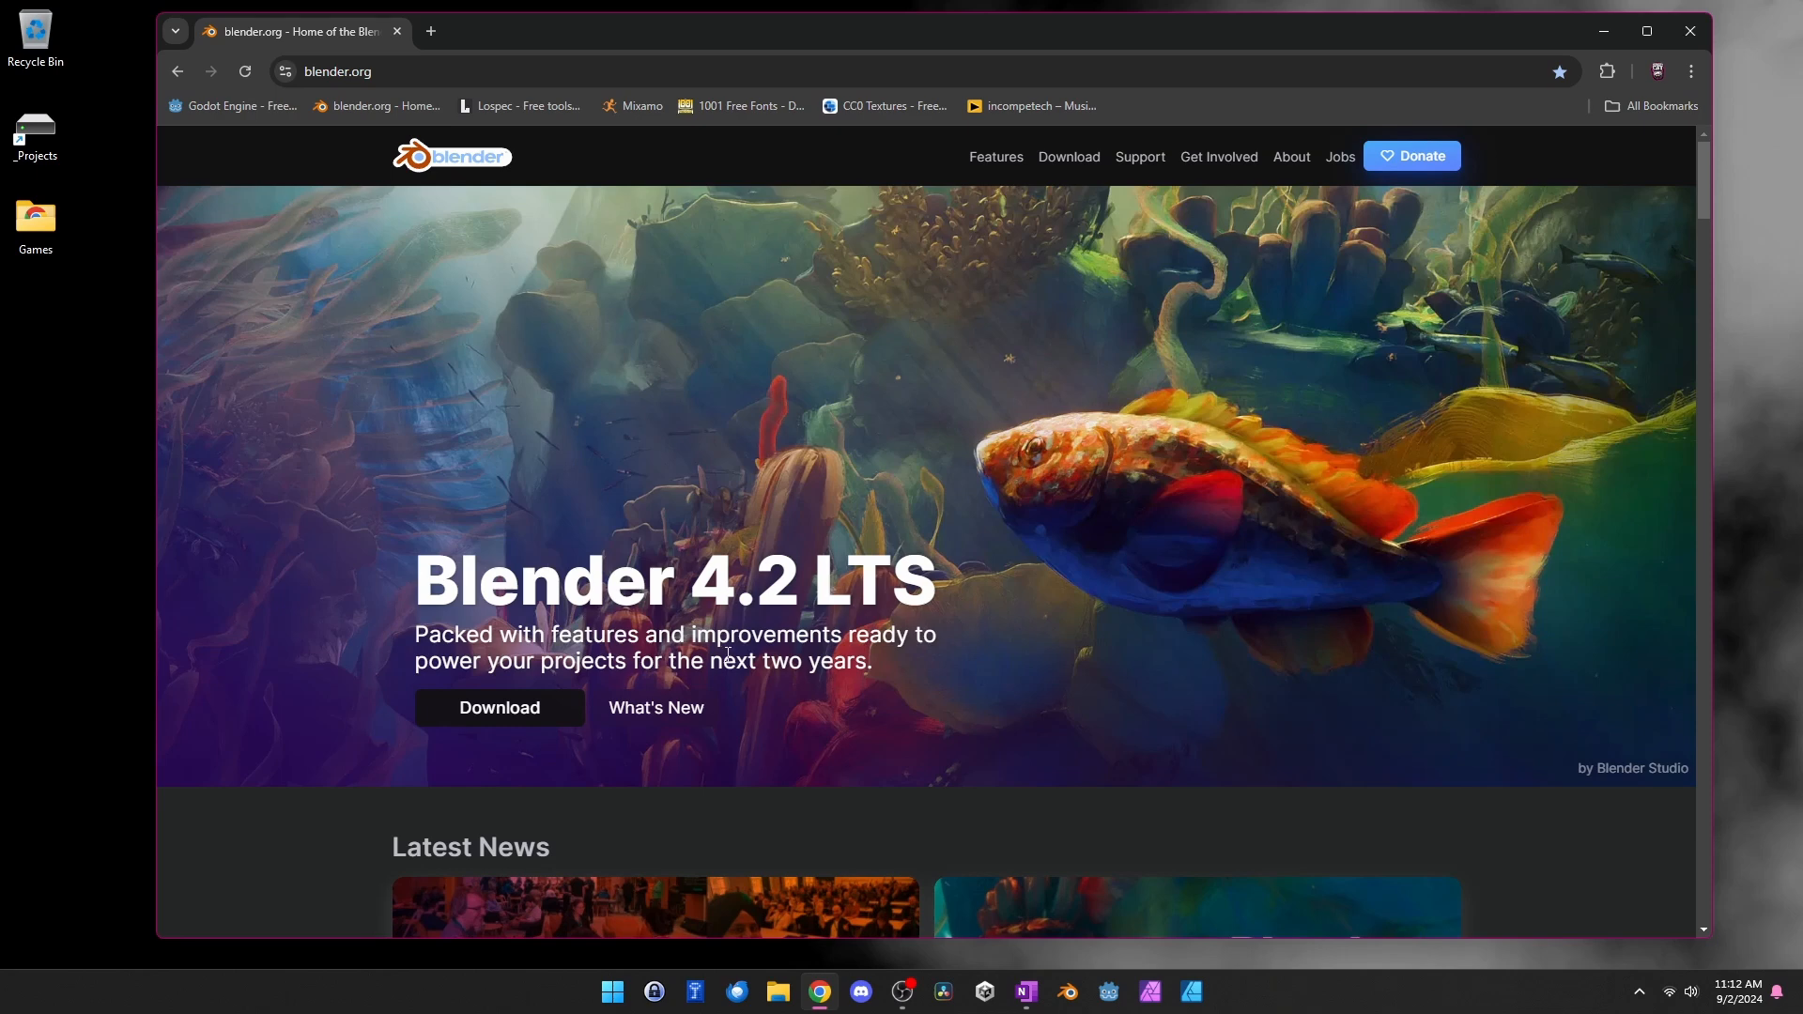
Open the Blender download page and download the Blender 4.2.1 LTS Windows installer
click(499, 707)
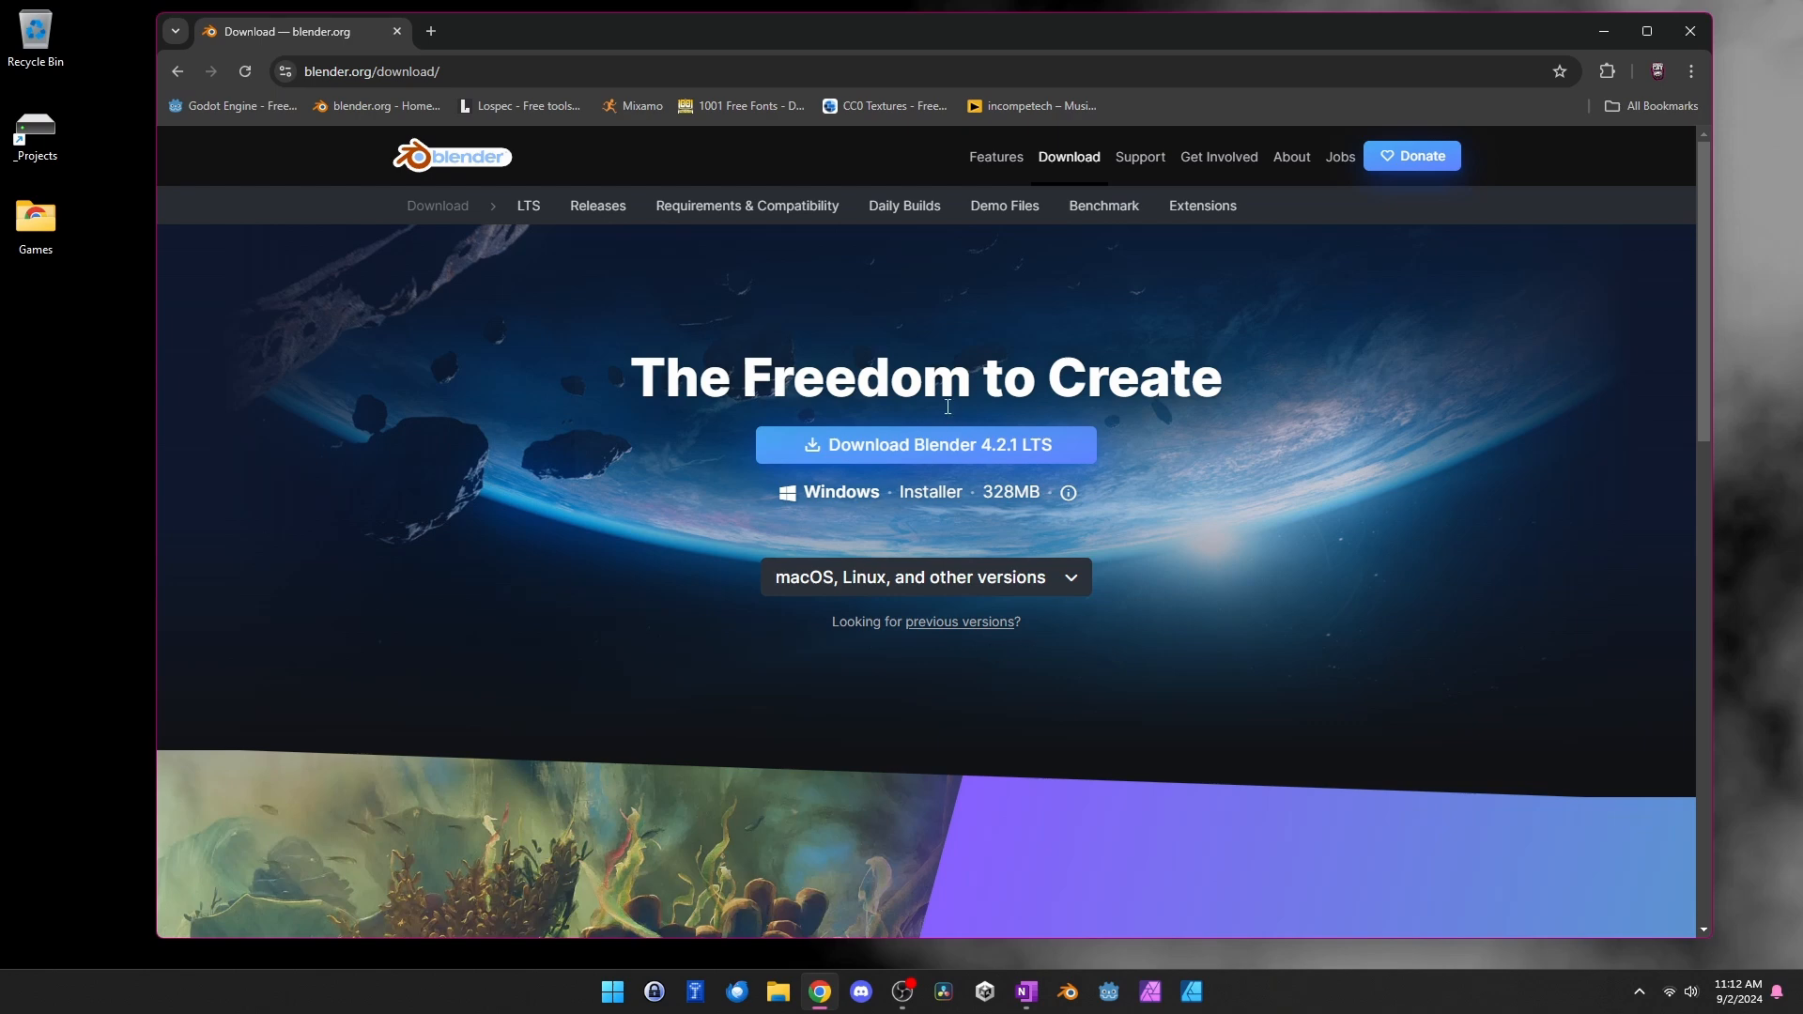
click(1010, 456)
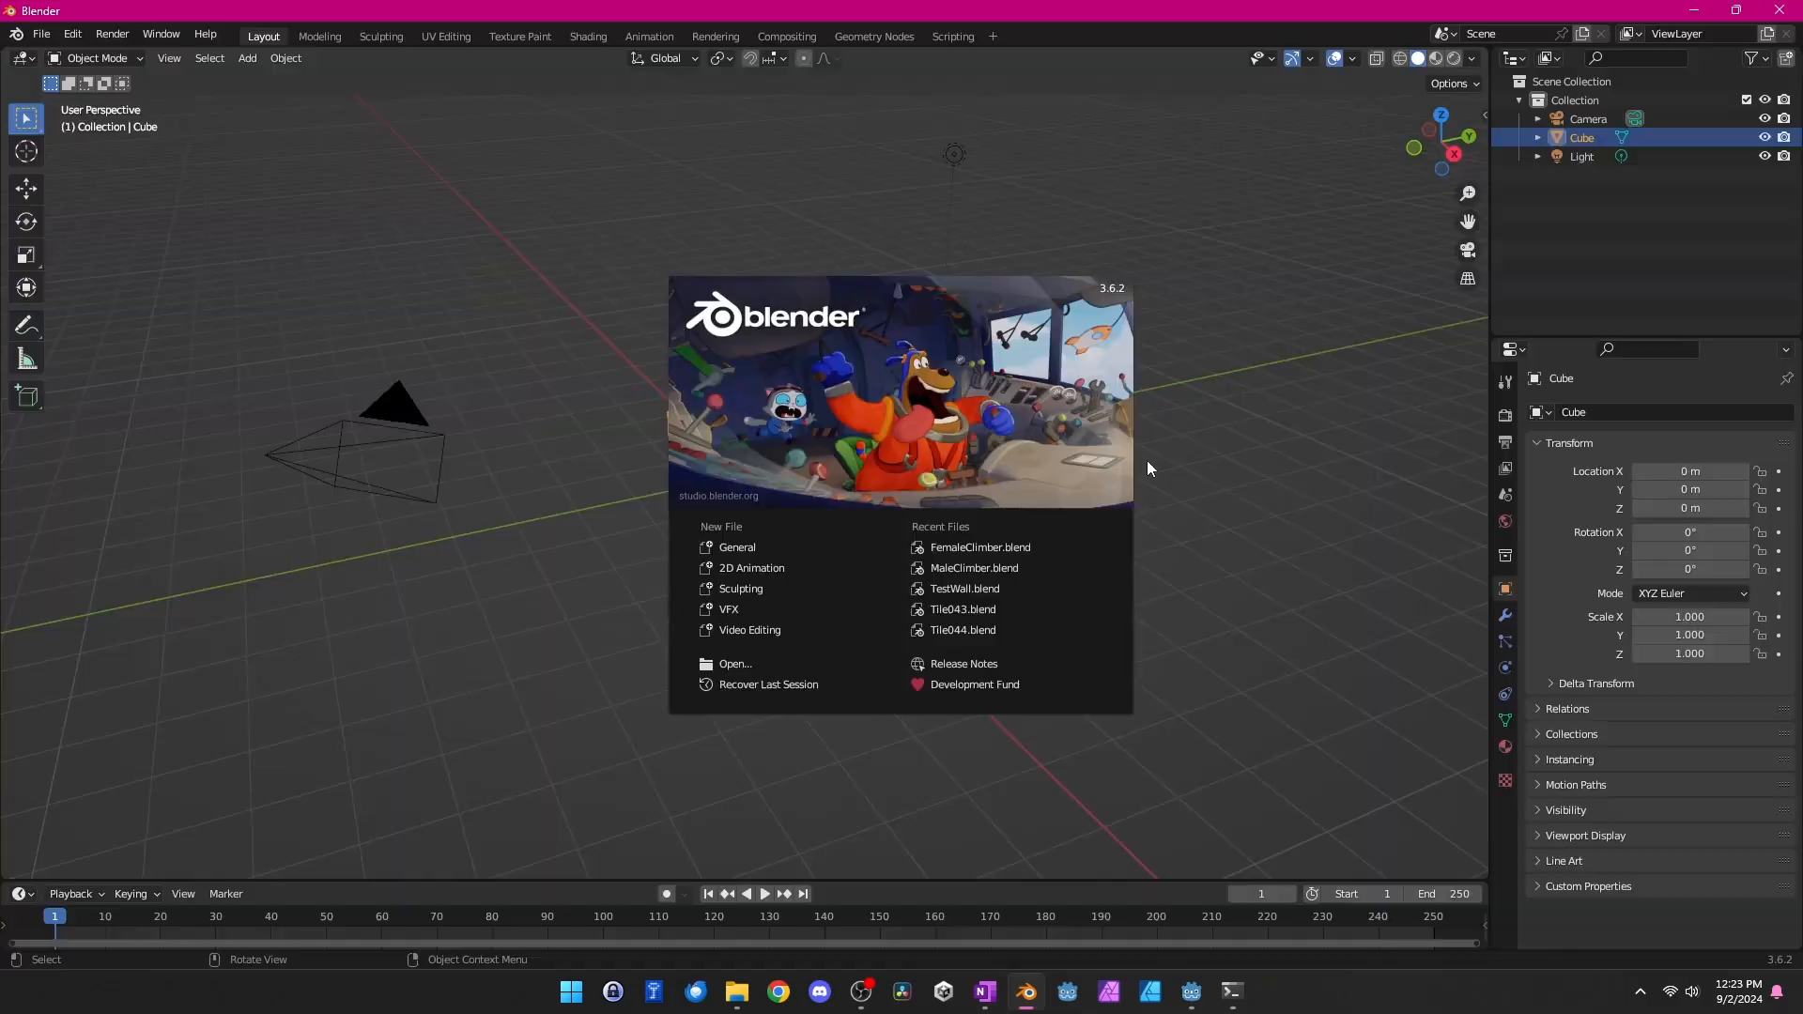
Dismiss the splash screen and inspect the default cube in Material Preview, Solid shading and Edit Mode, ending in Object Mode
click(1191, 476)
middle_drag(676, 308, 872, 537)
scroll(785, 447, up, 3)
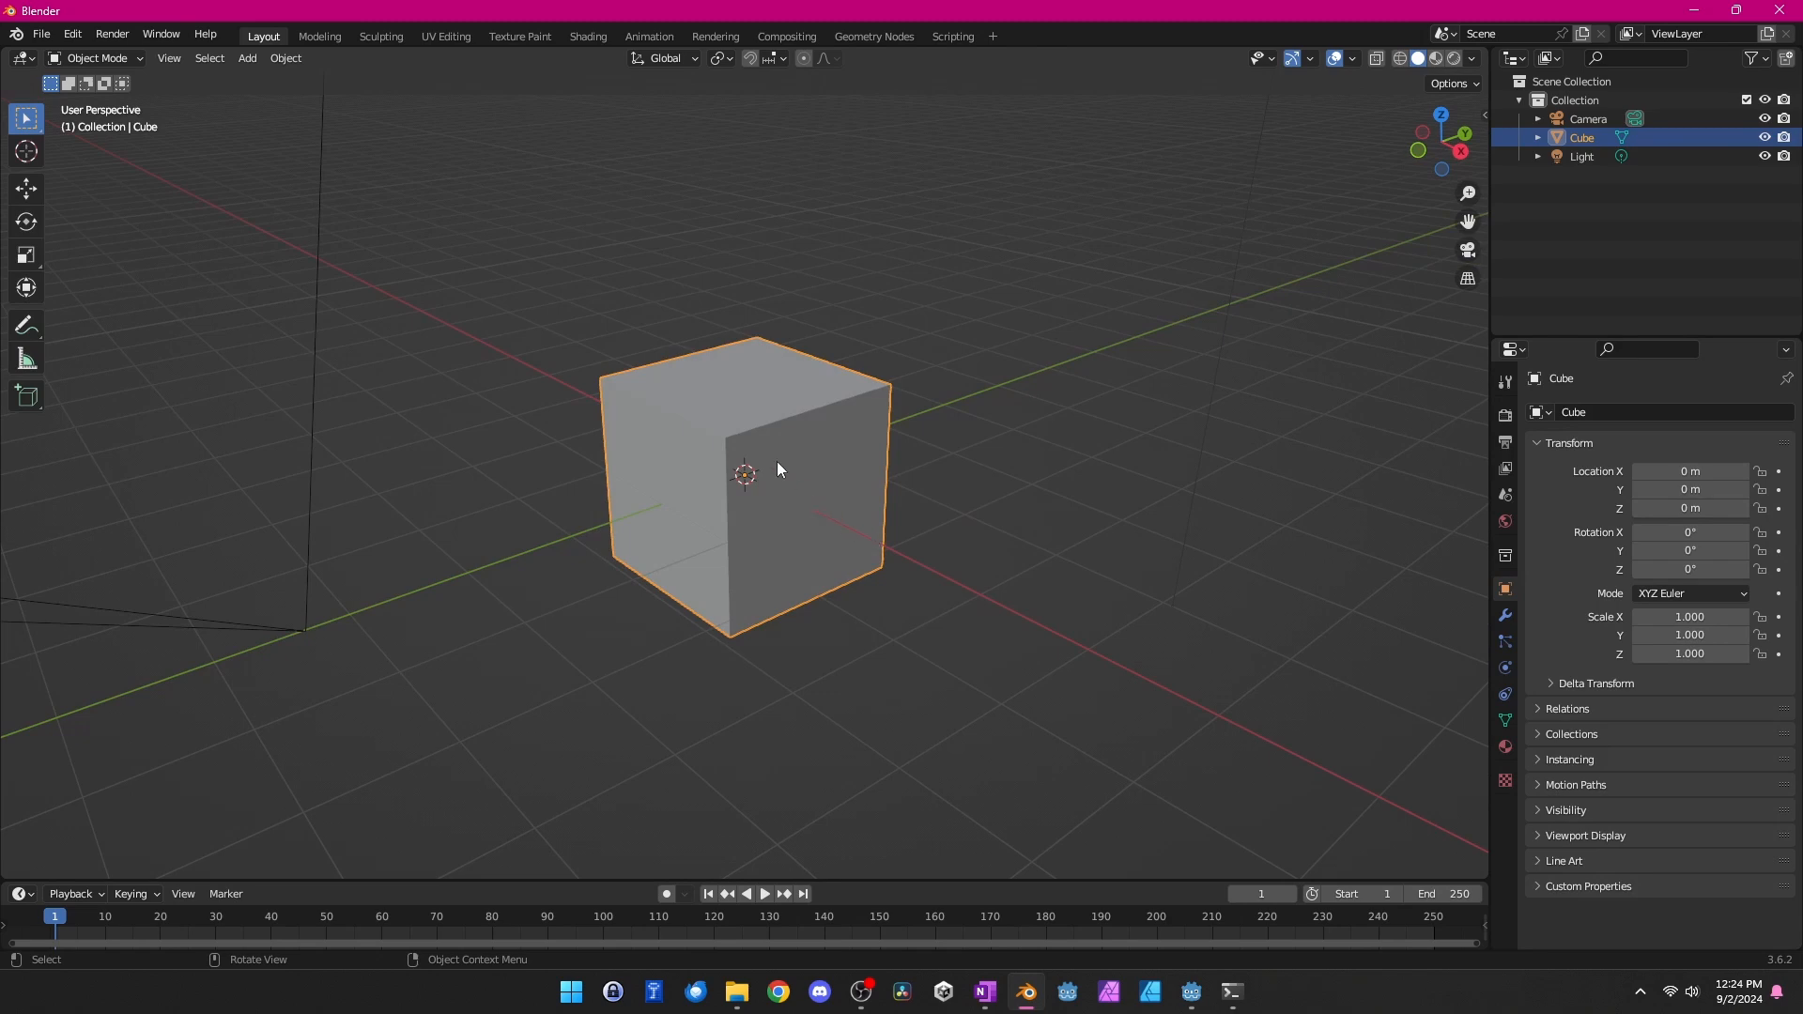
click(1435, 58)
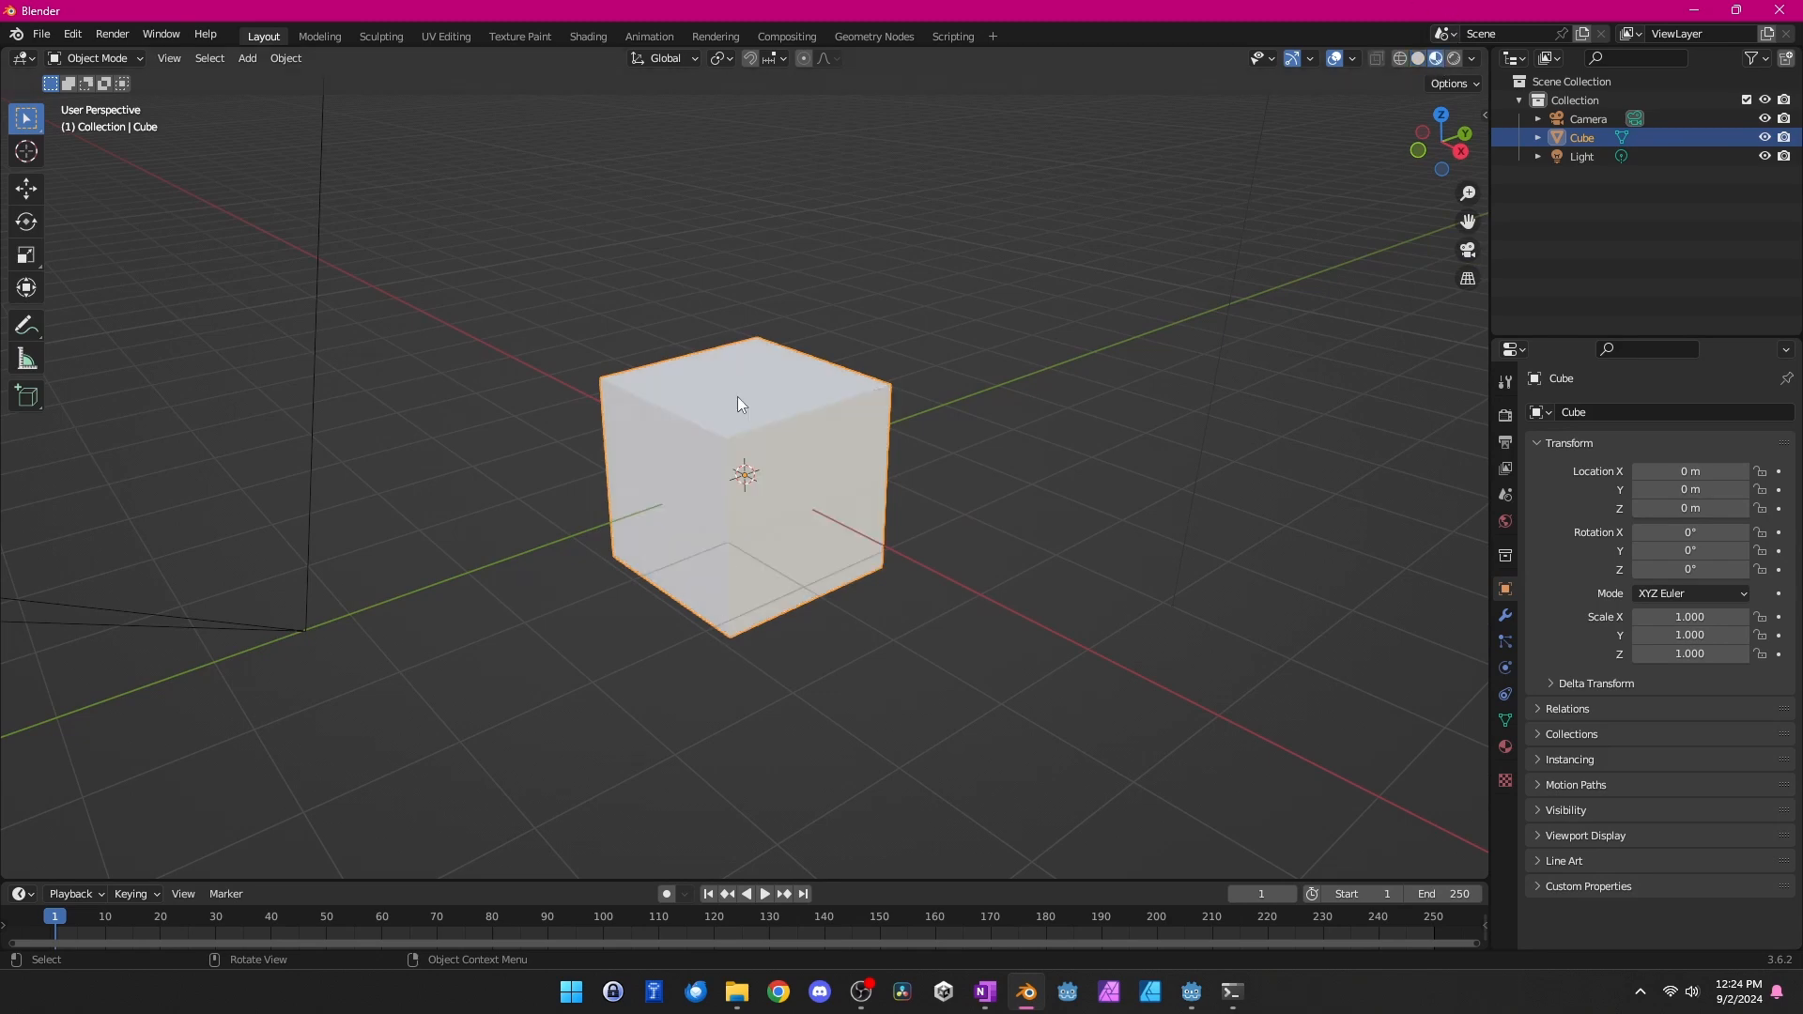
click(1417, 60)
key(Tab)
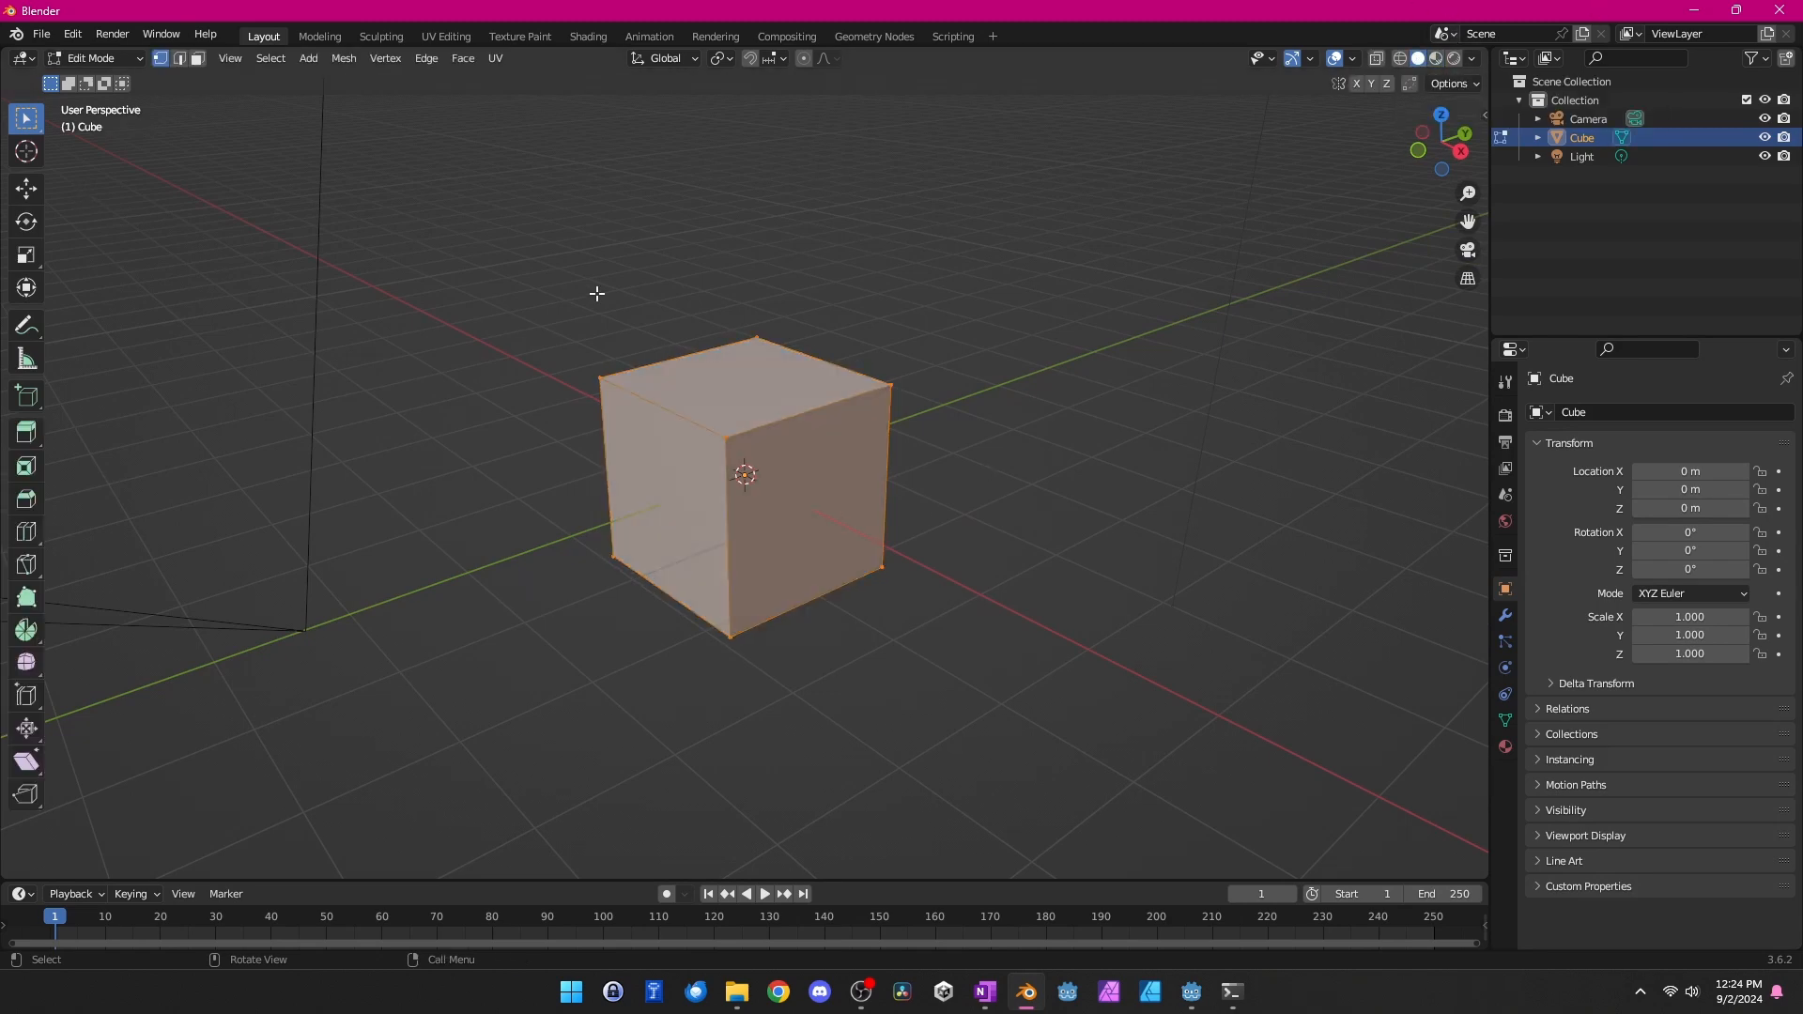
key(Tab)
Move the cube 1 m up along the Z axis
middle_drag(845, 553, 848, 492)
key(g)
key(z)
key(1)
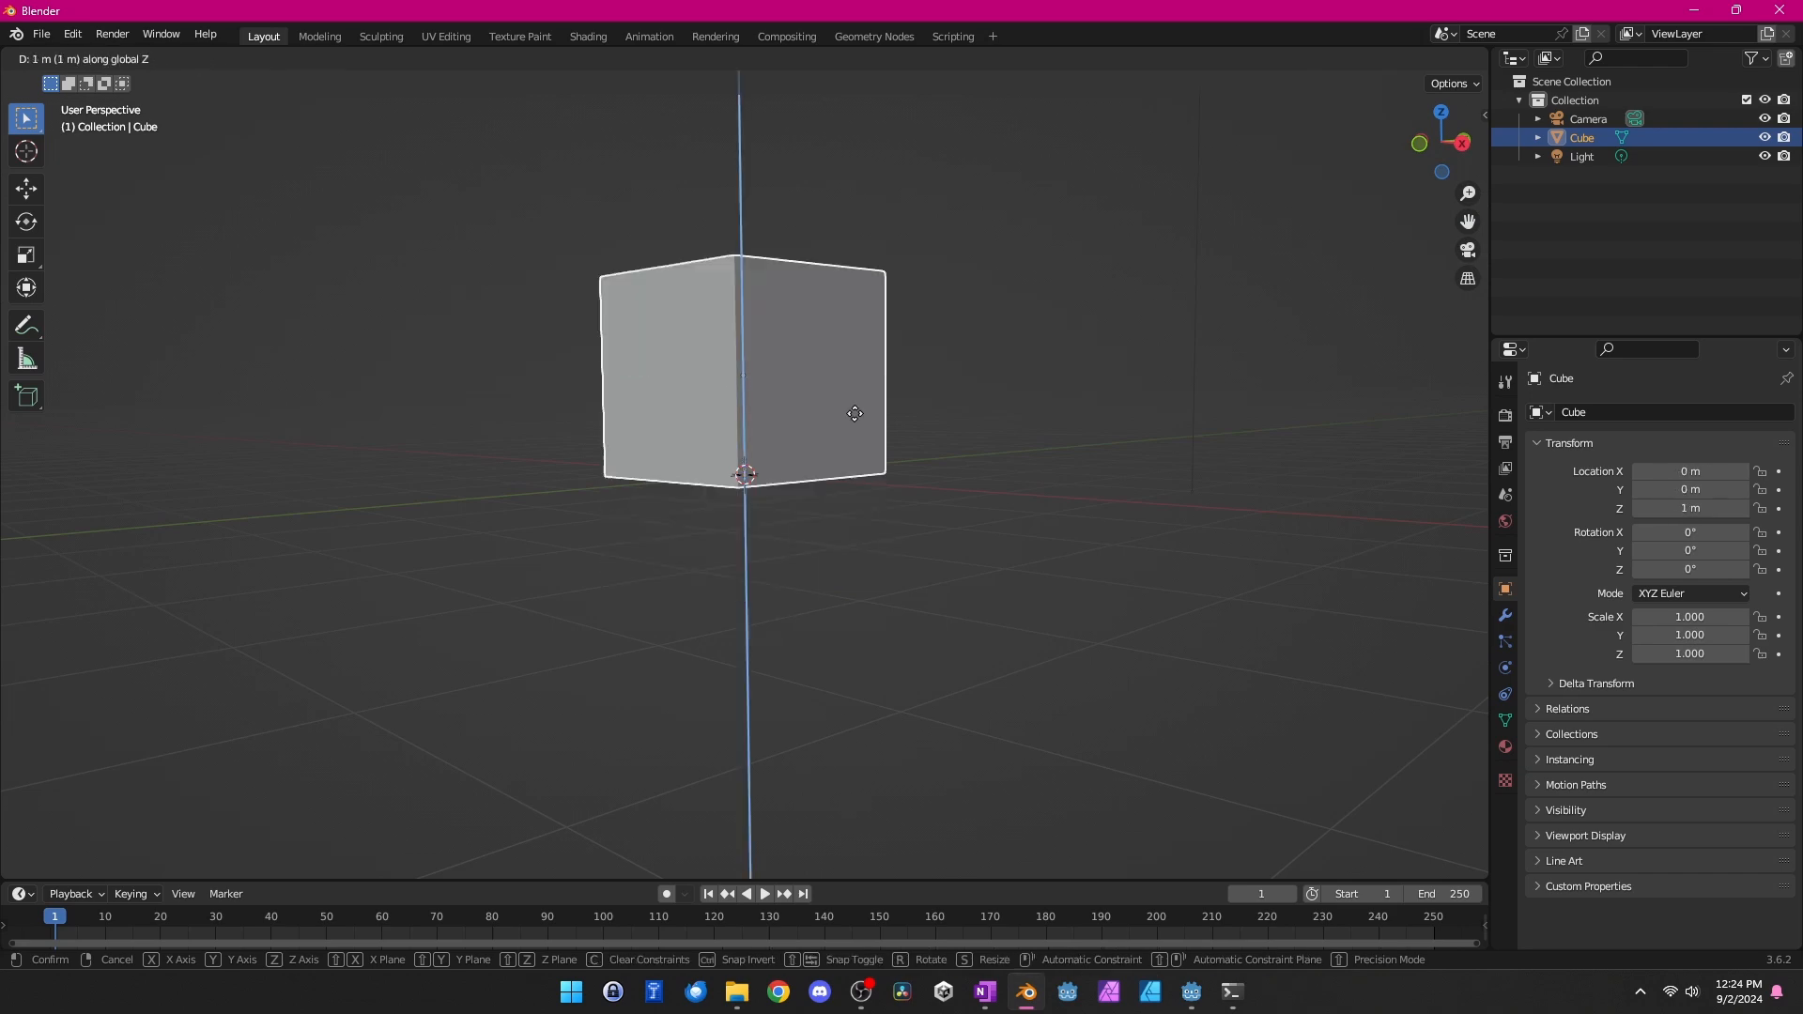
key(Return)
middle_drag(892, 388, 951, 433)
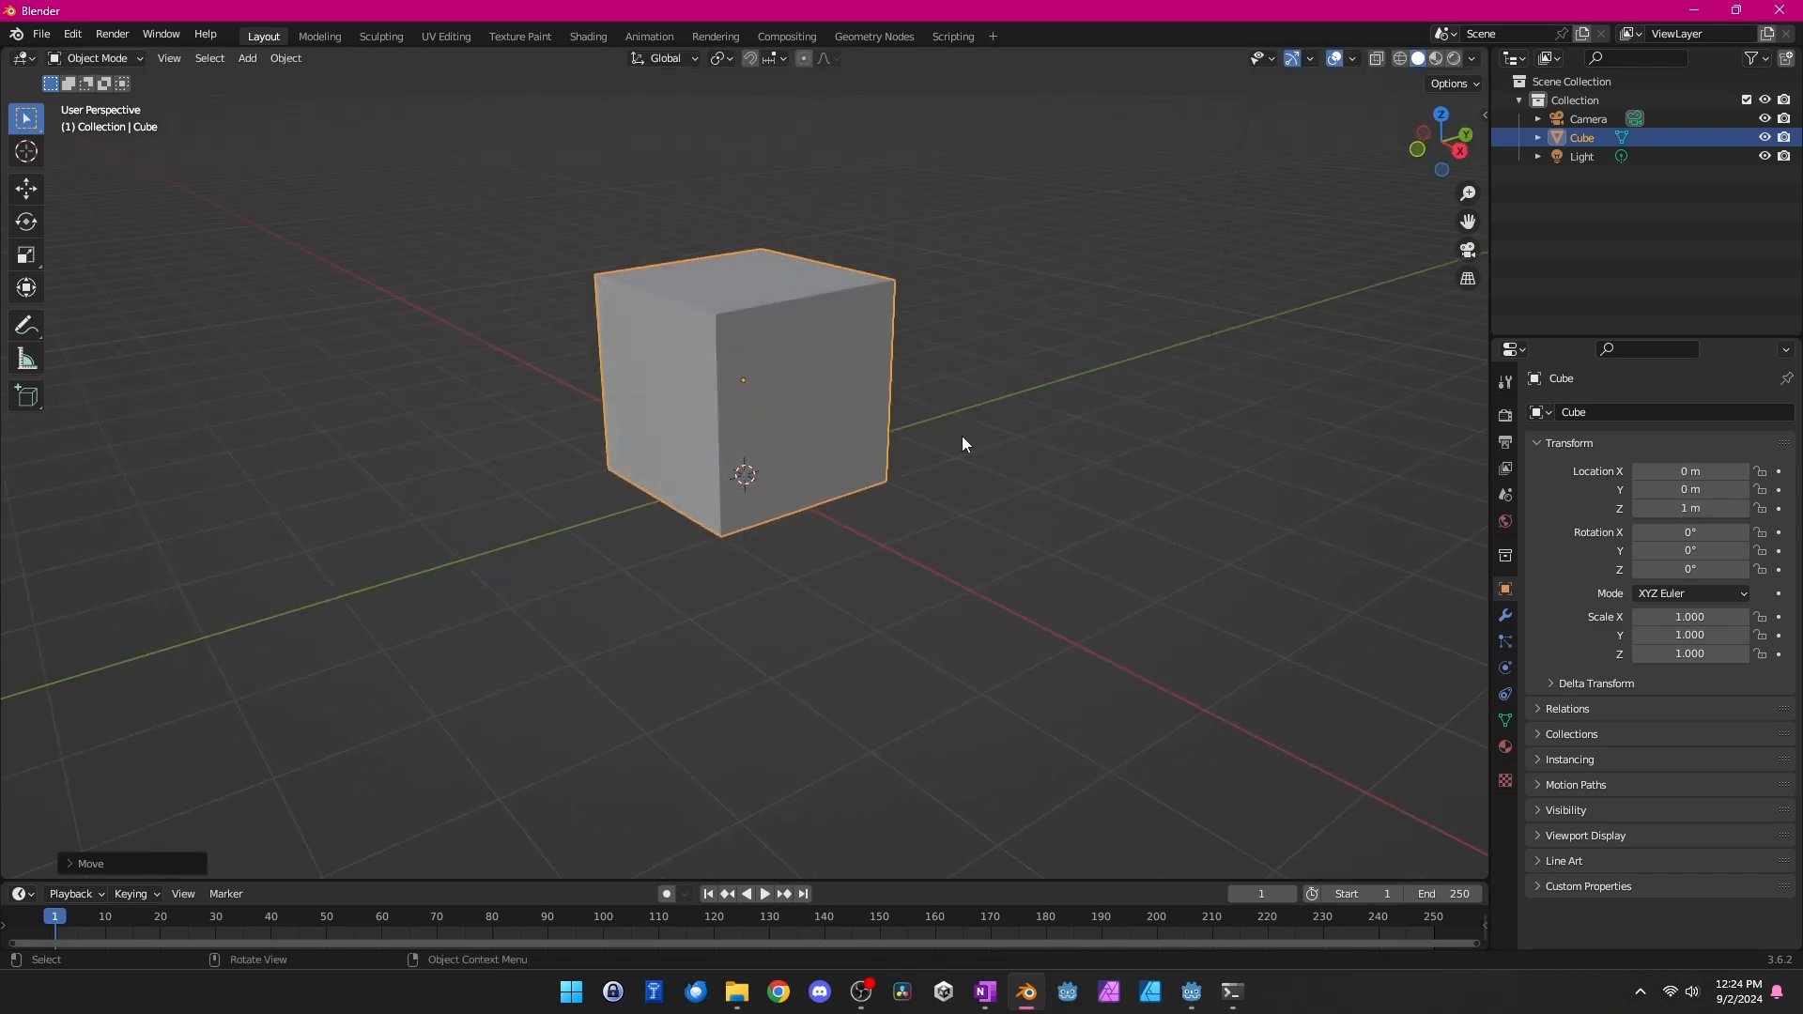
Set the cube's origin to the 3D cursor
middle_drag(845, 419, 816, 564)
right_click(787, 509)
mouse_move(724, 599)
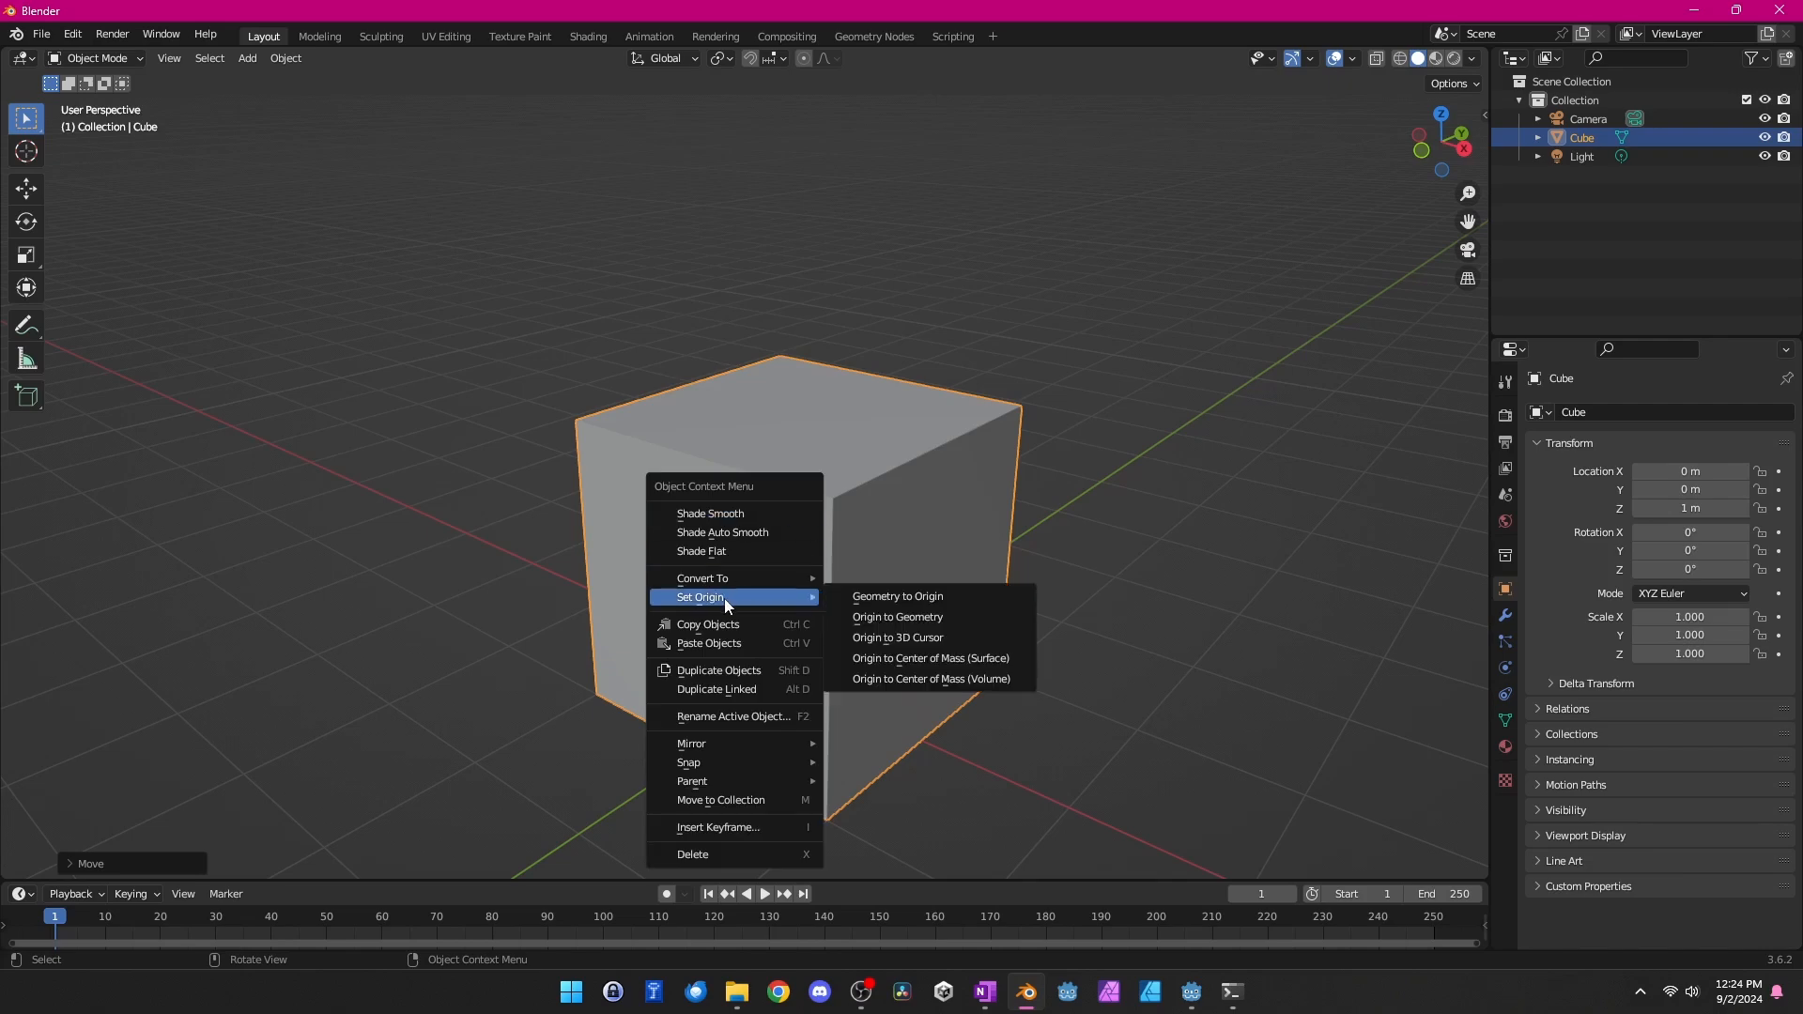
click(945, 636)
middle_drag(946, 635, 899, 701)
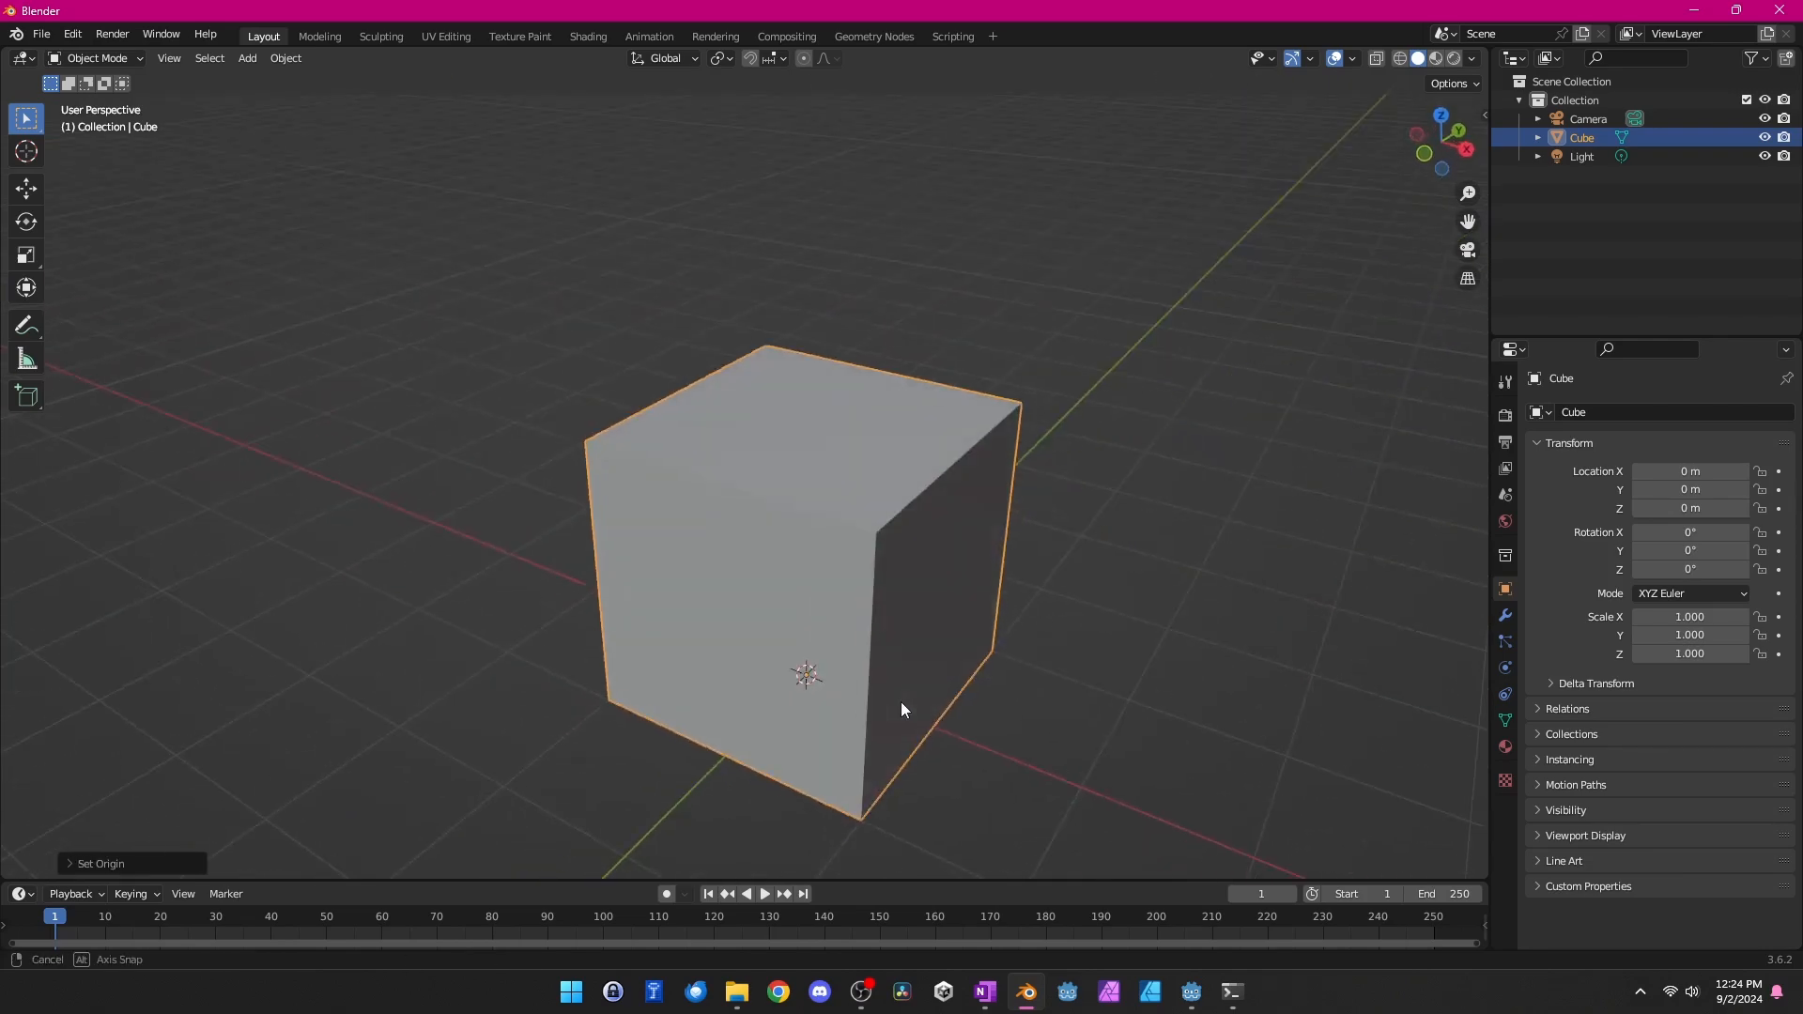
scroll(868, 438, up, 1)
In Edit Mode, add three single loop cuts parallel to the X axis, dividing the cube's top into four strips
key(Tab)
middle_drag(868, 404, 310, 423)
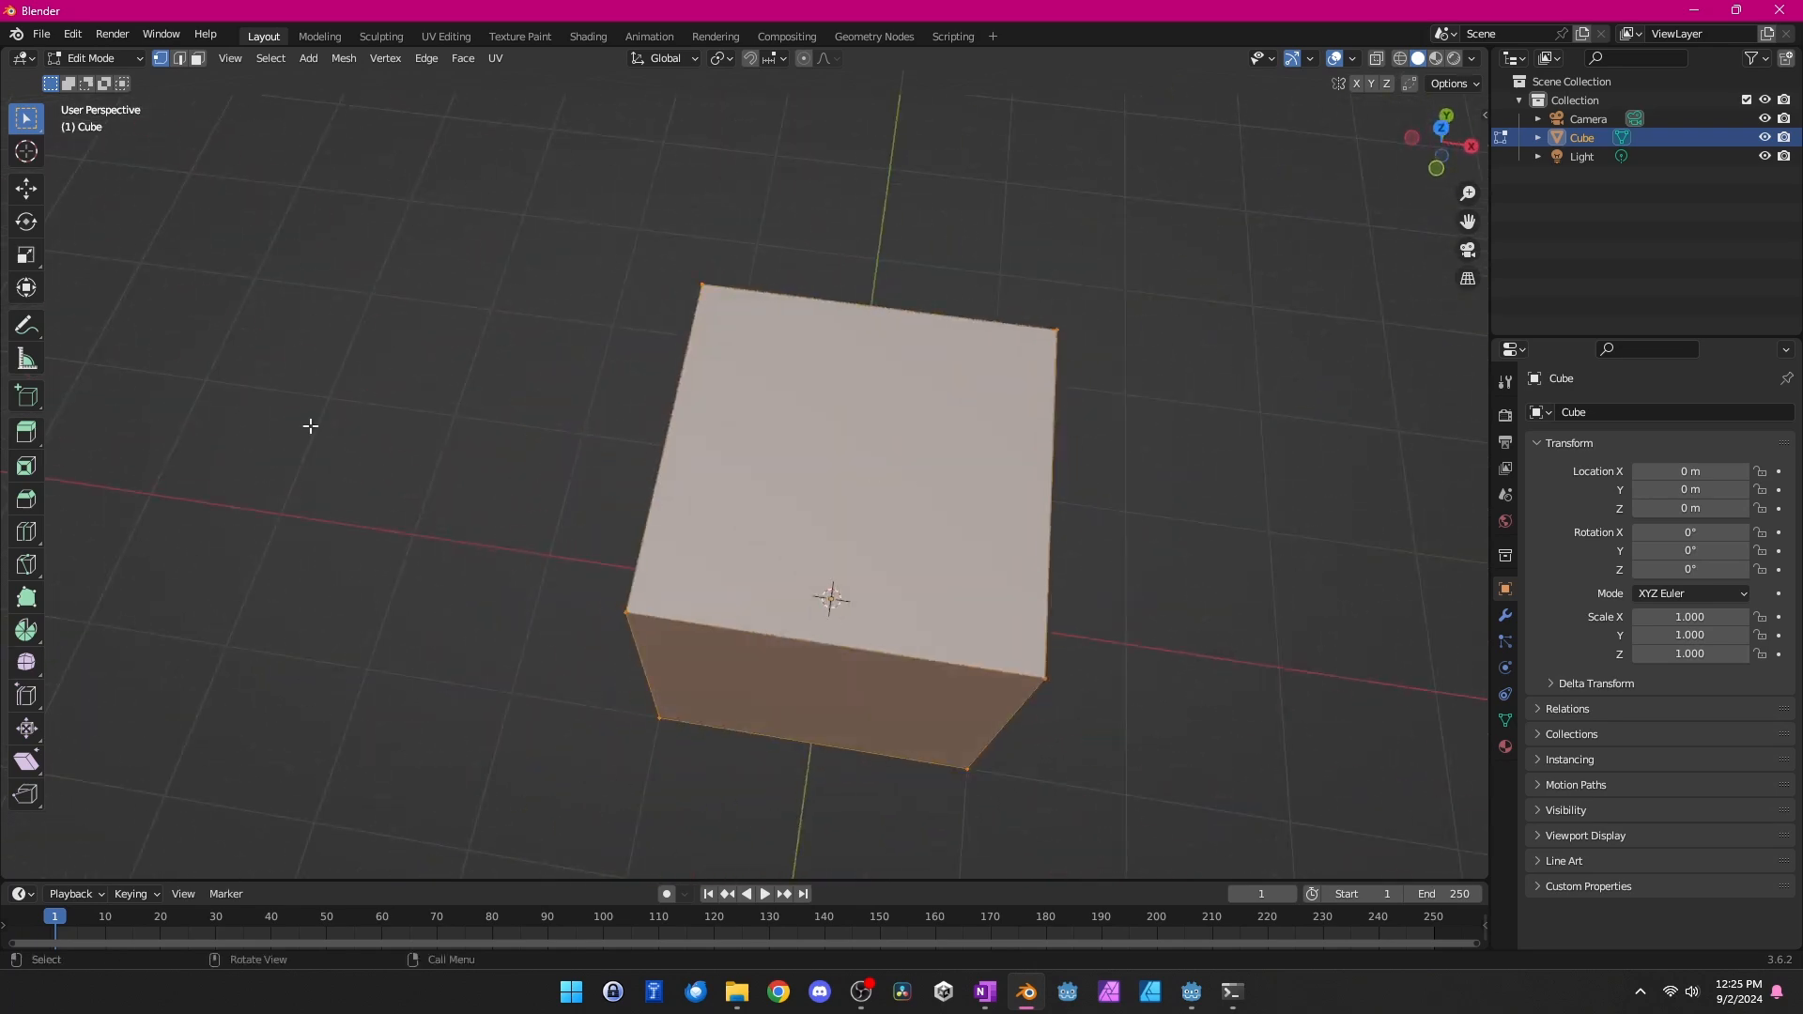
click(27, 532)
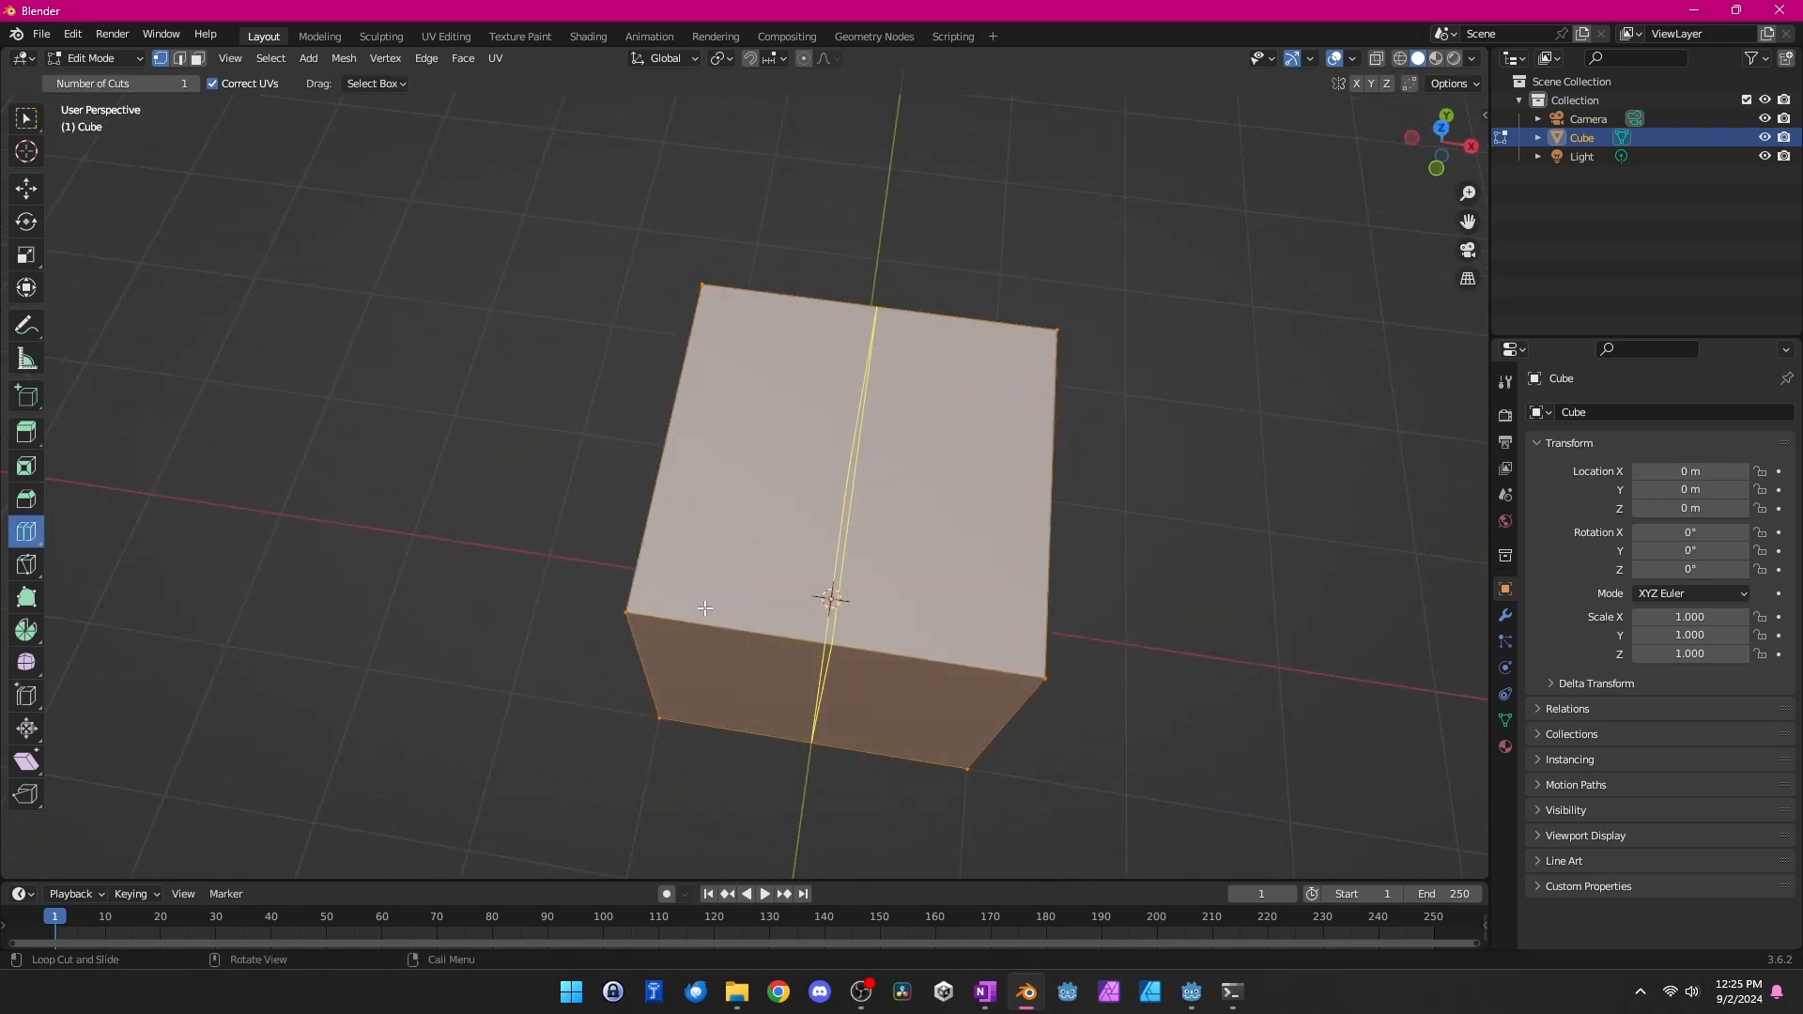
click(696, 448)
click(713, 386)
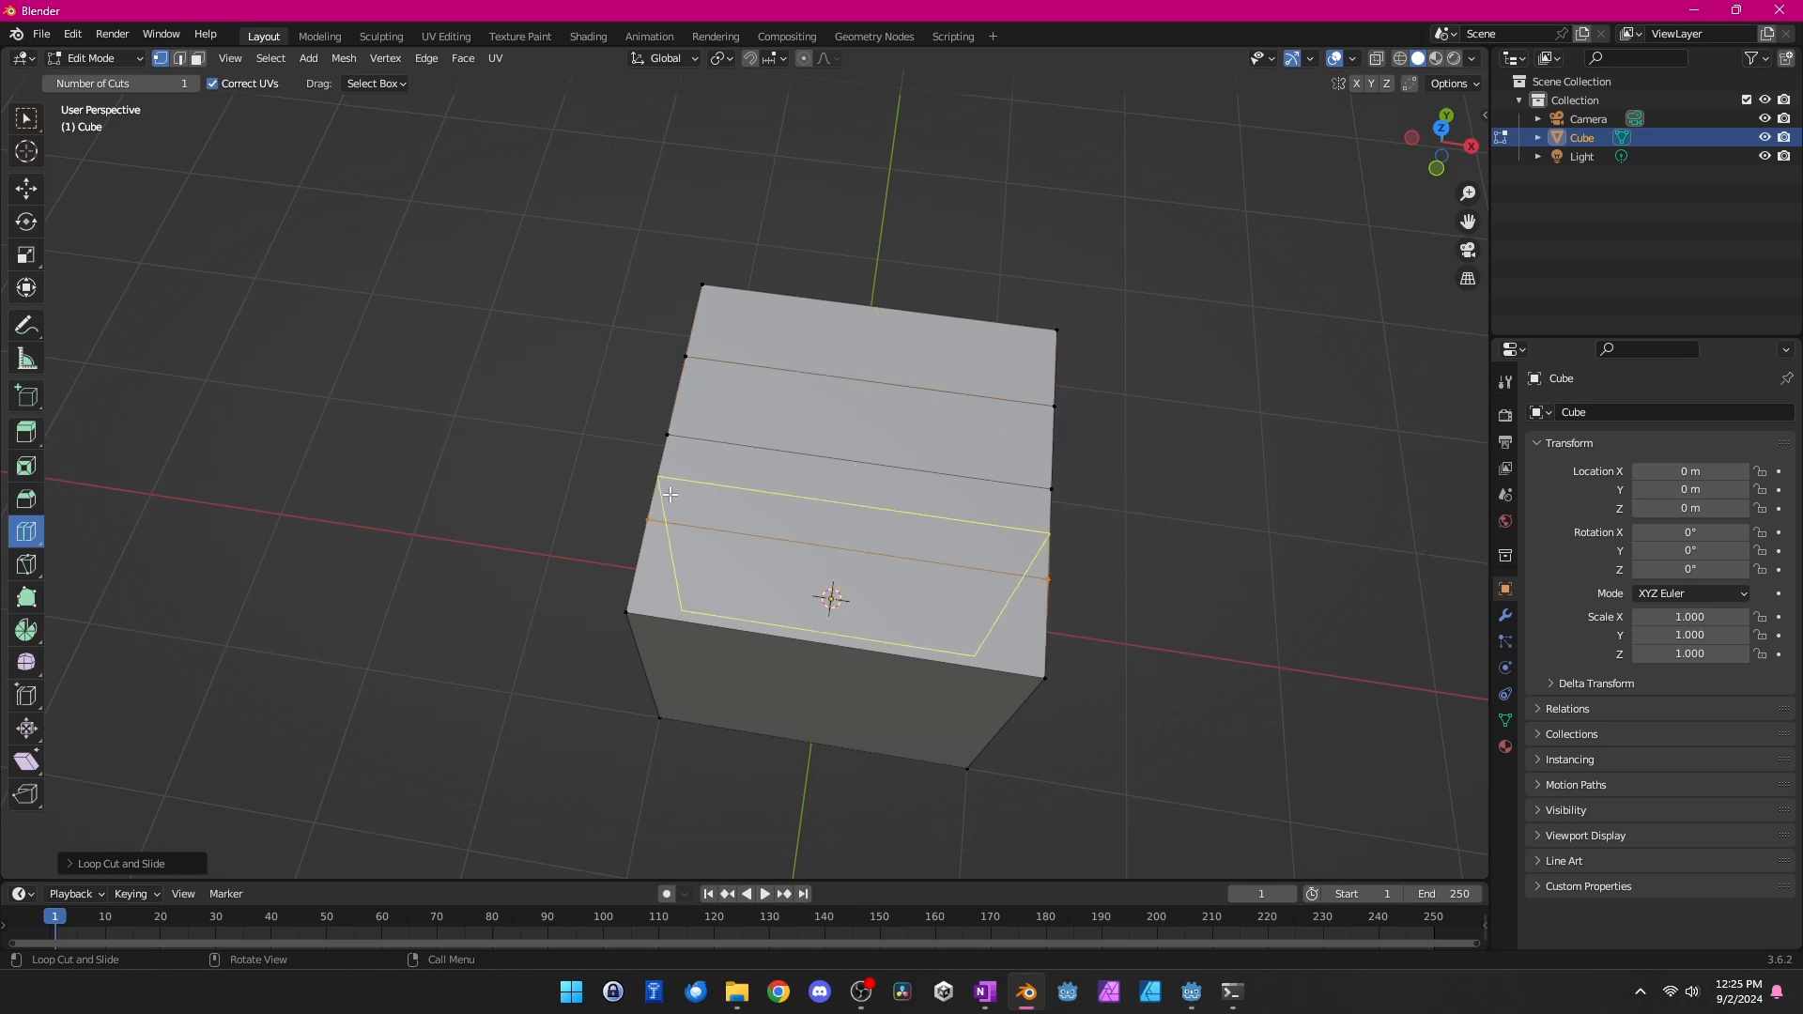
click(707, 494)
key(w)
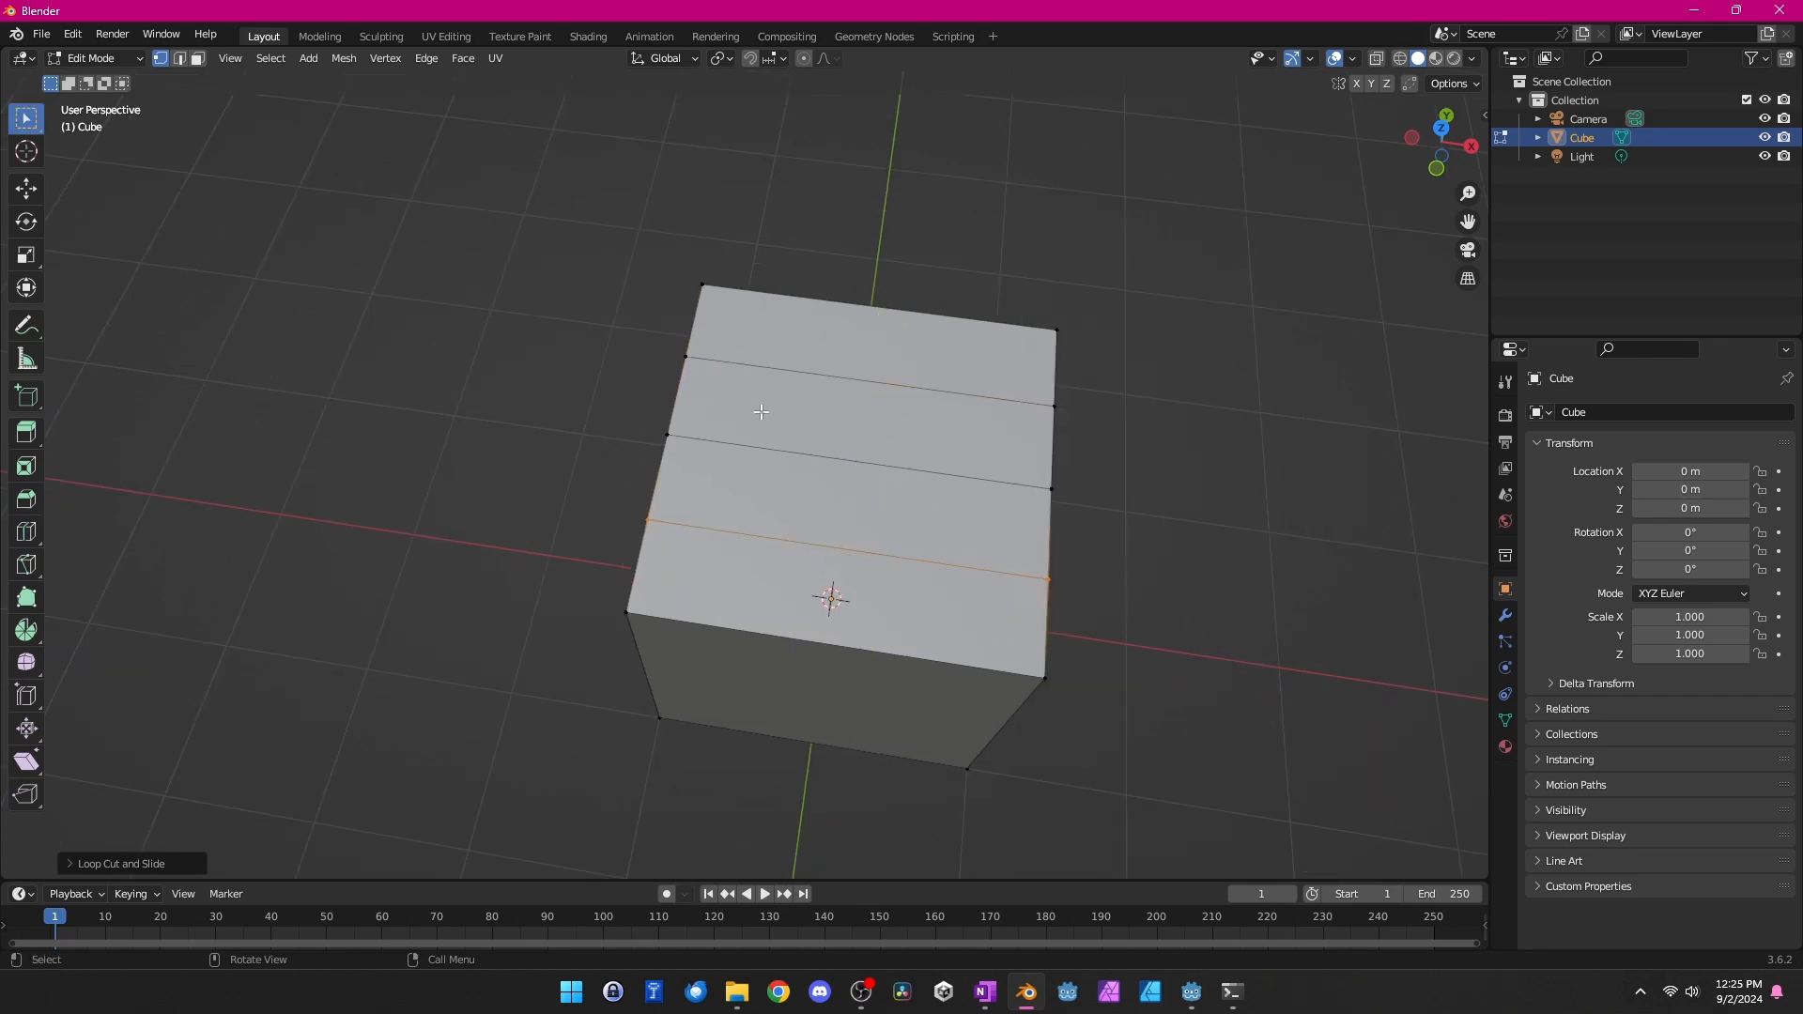
Add three evenly spaced loop cuts at once along the Y direction, dividing the cube's top into a 4 by 4 grid
key(ctrl+r)
scroll(983, 573, up, 2)
click(983, 574)
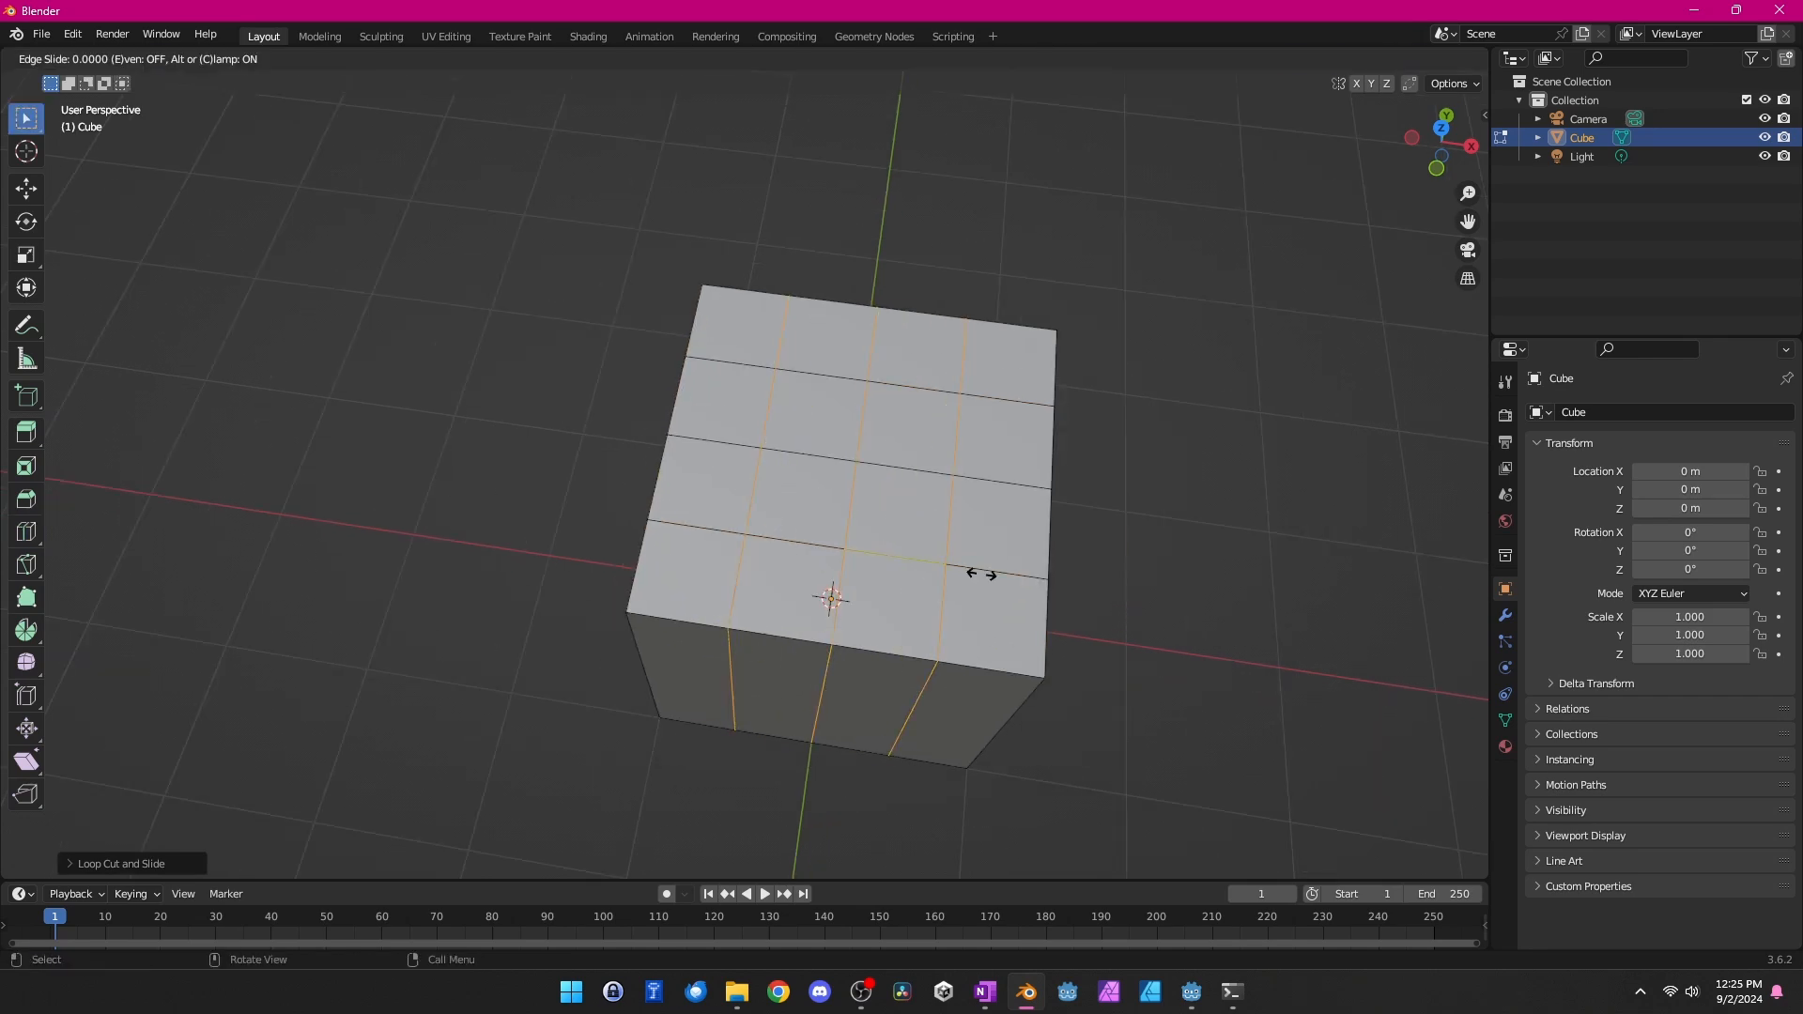
click(982, 574)
middle_drag(982, 574, 672, 323)
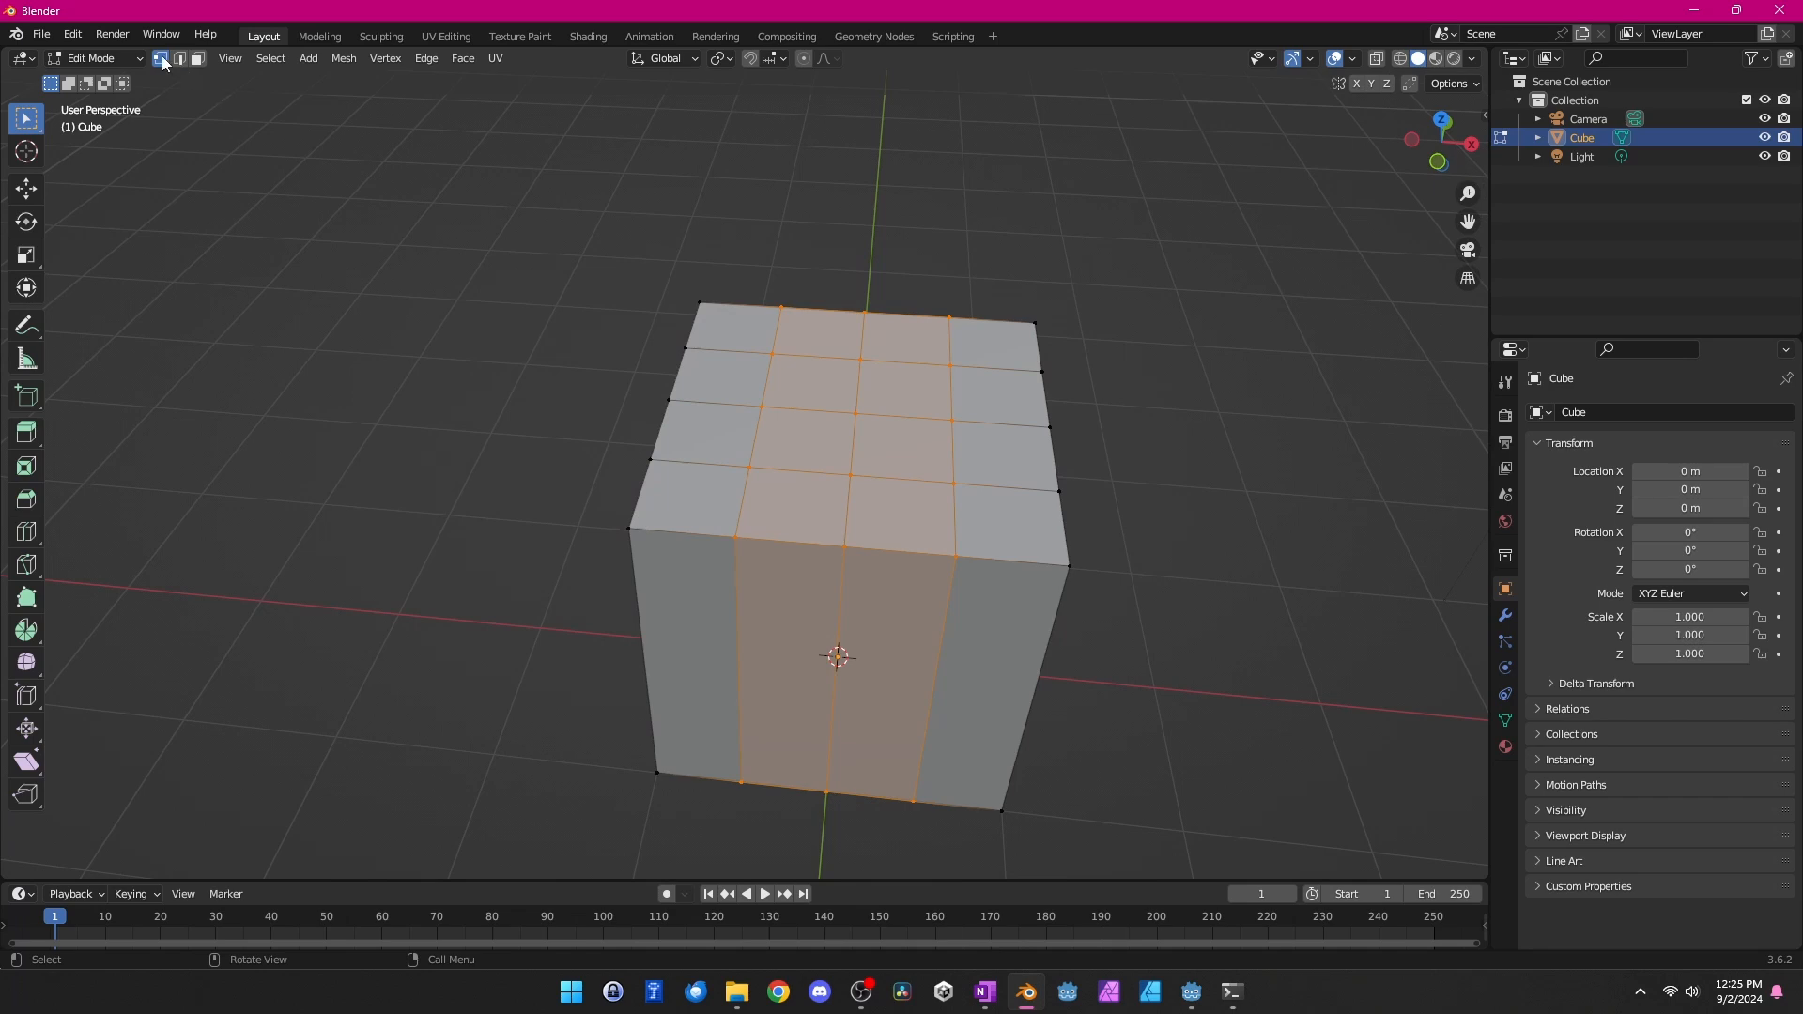
Try edge selection and face selection on individual edges and faces of the cube's top grid
click(179, 58)
click(678, 374)
click(809, 411)
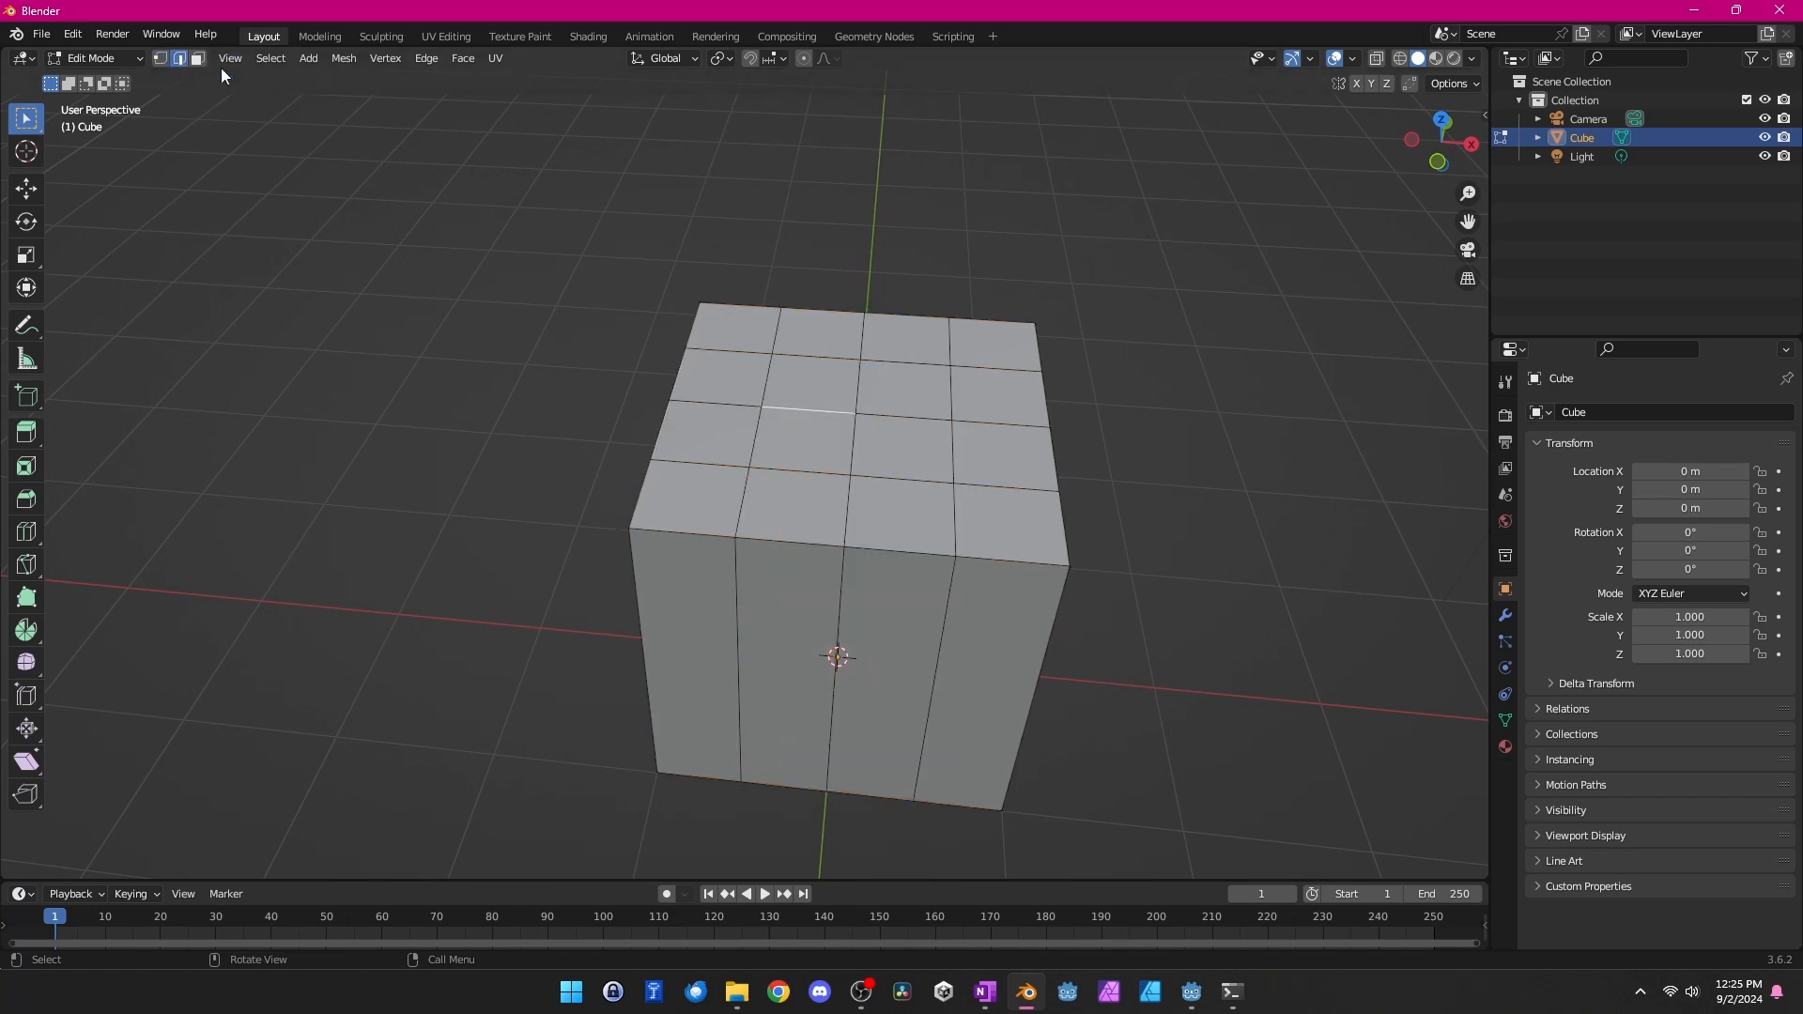
click(197, 57)
click(806, 443)
click(904, 388)
click(902, 449)
key(Tab)
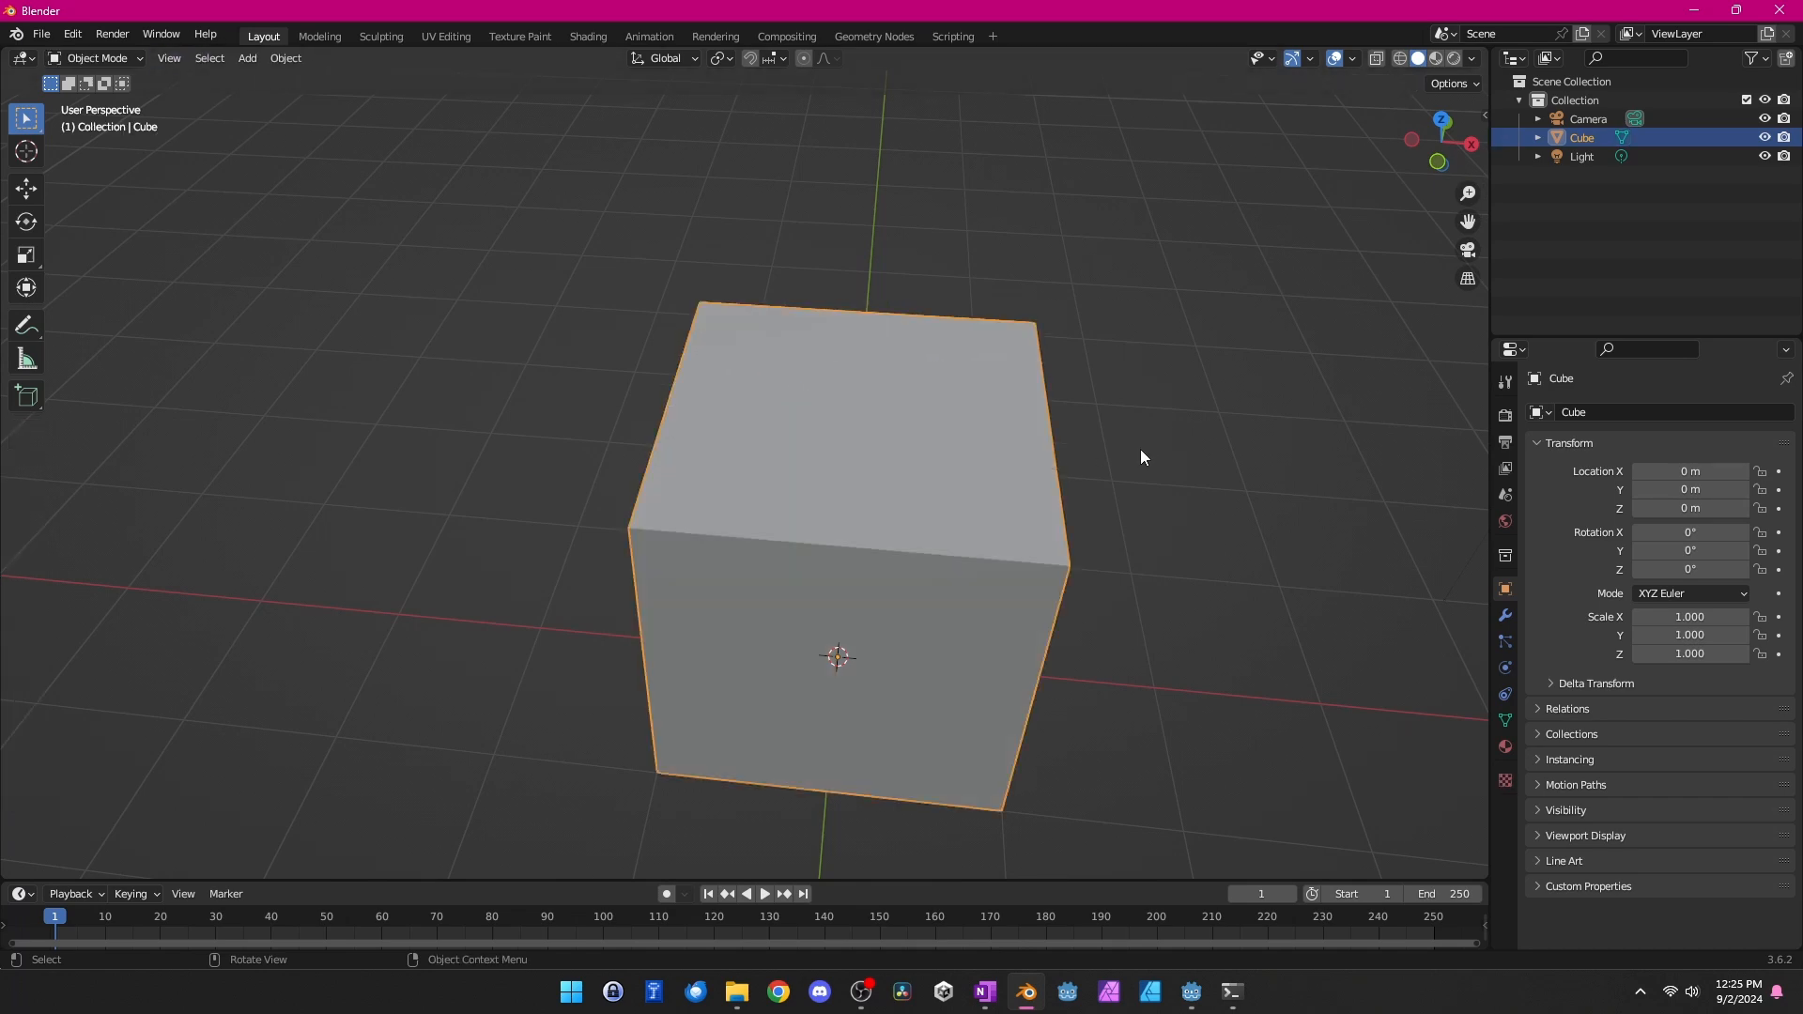
key(g)
key(z)
key(Escape)
key(Tab)
key(g)
key(z)
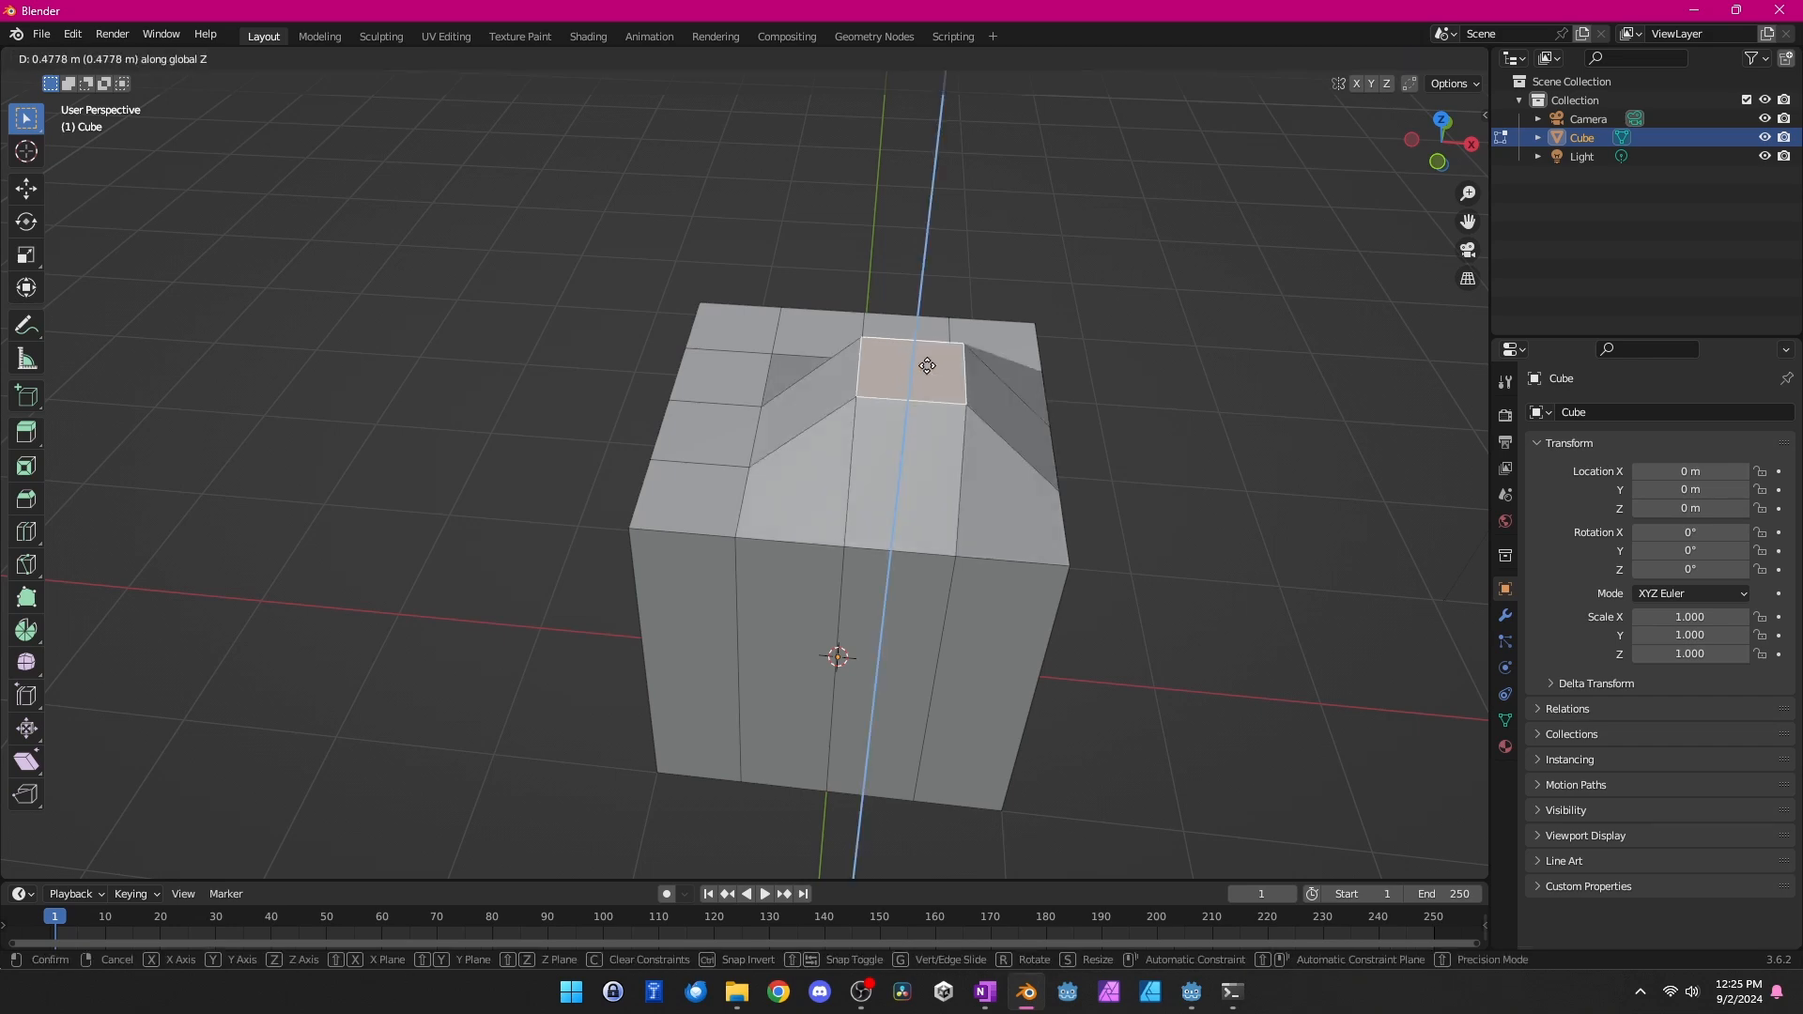
key(Escape)
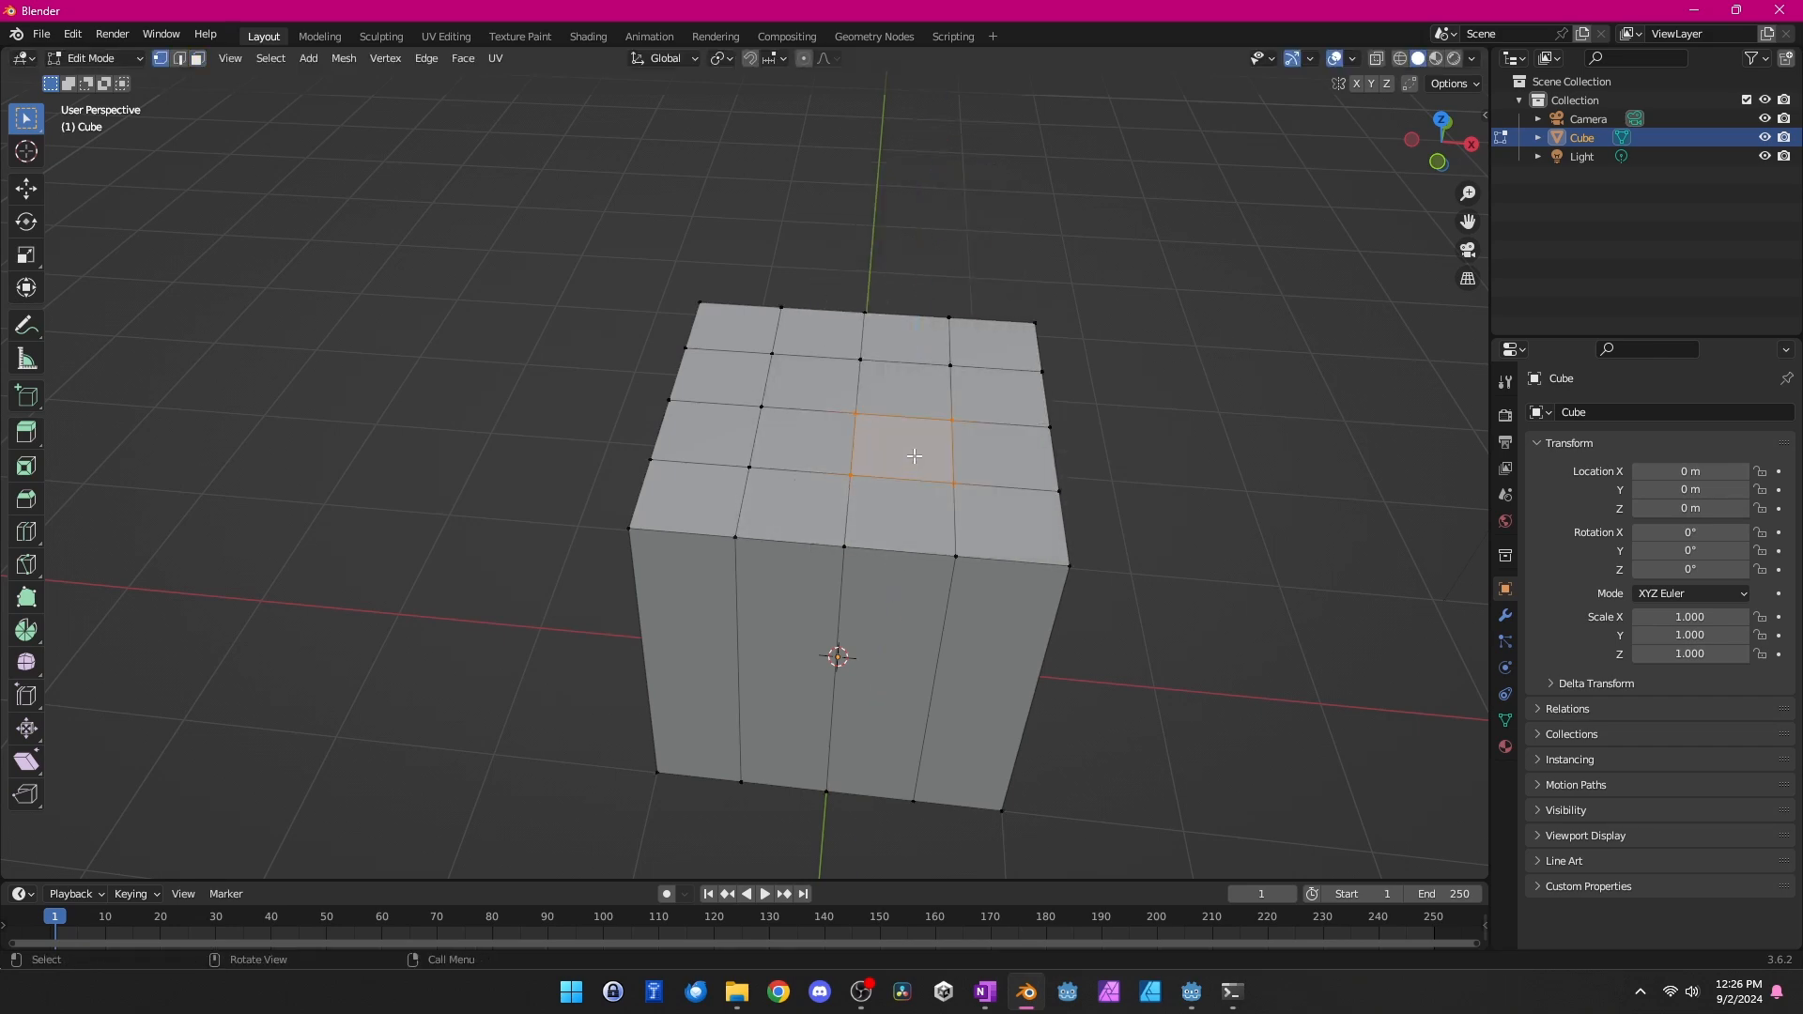
Move several individual vertices of the cube's top grid along Z to make the surface uneven, and return to Object Mode
key(g)
key(z)
click(947, 455)
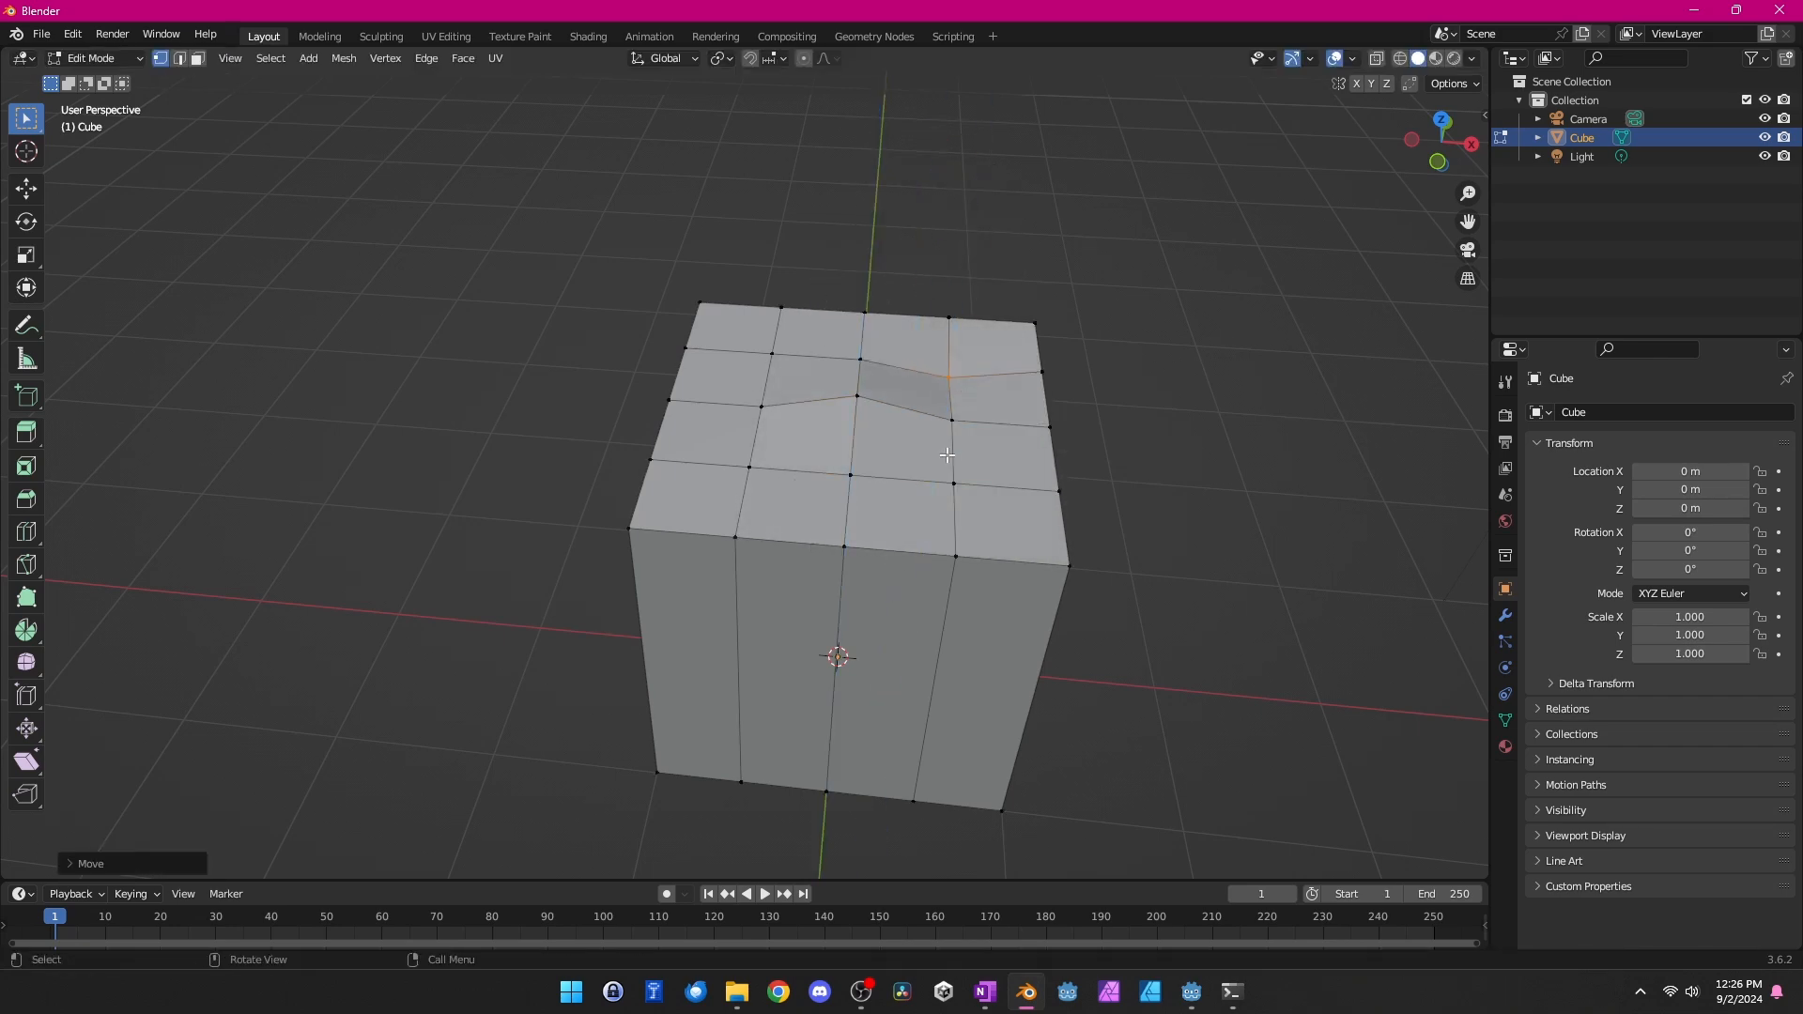
click(963, 488)
key(g)
key(z)
click(977, 520)
click(753, 396)
key(g)
key(z)
click(787, 408)
middle_drag(1099, 481, 925, 449)
key(Tab)
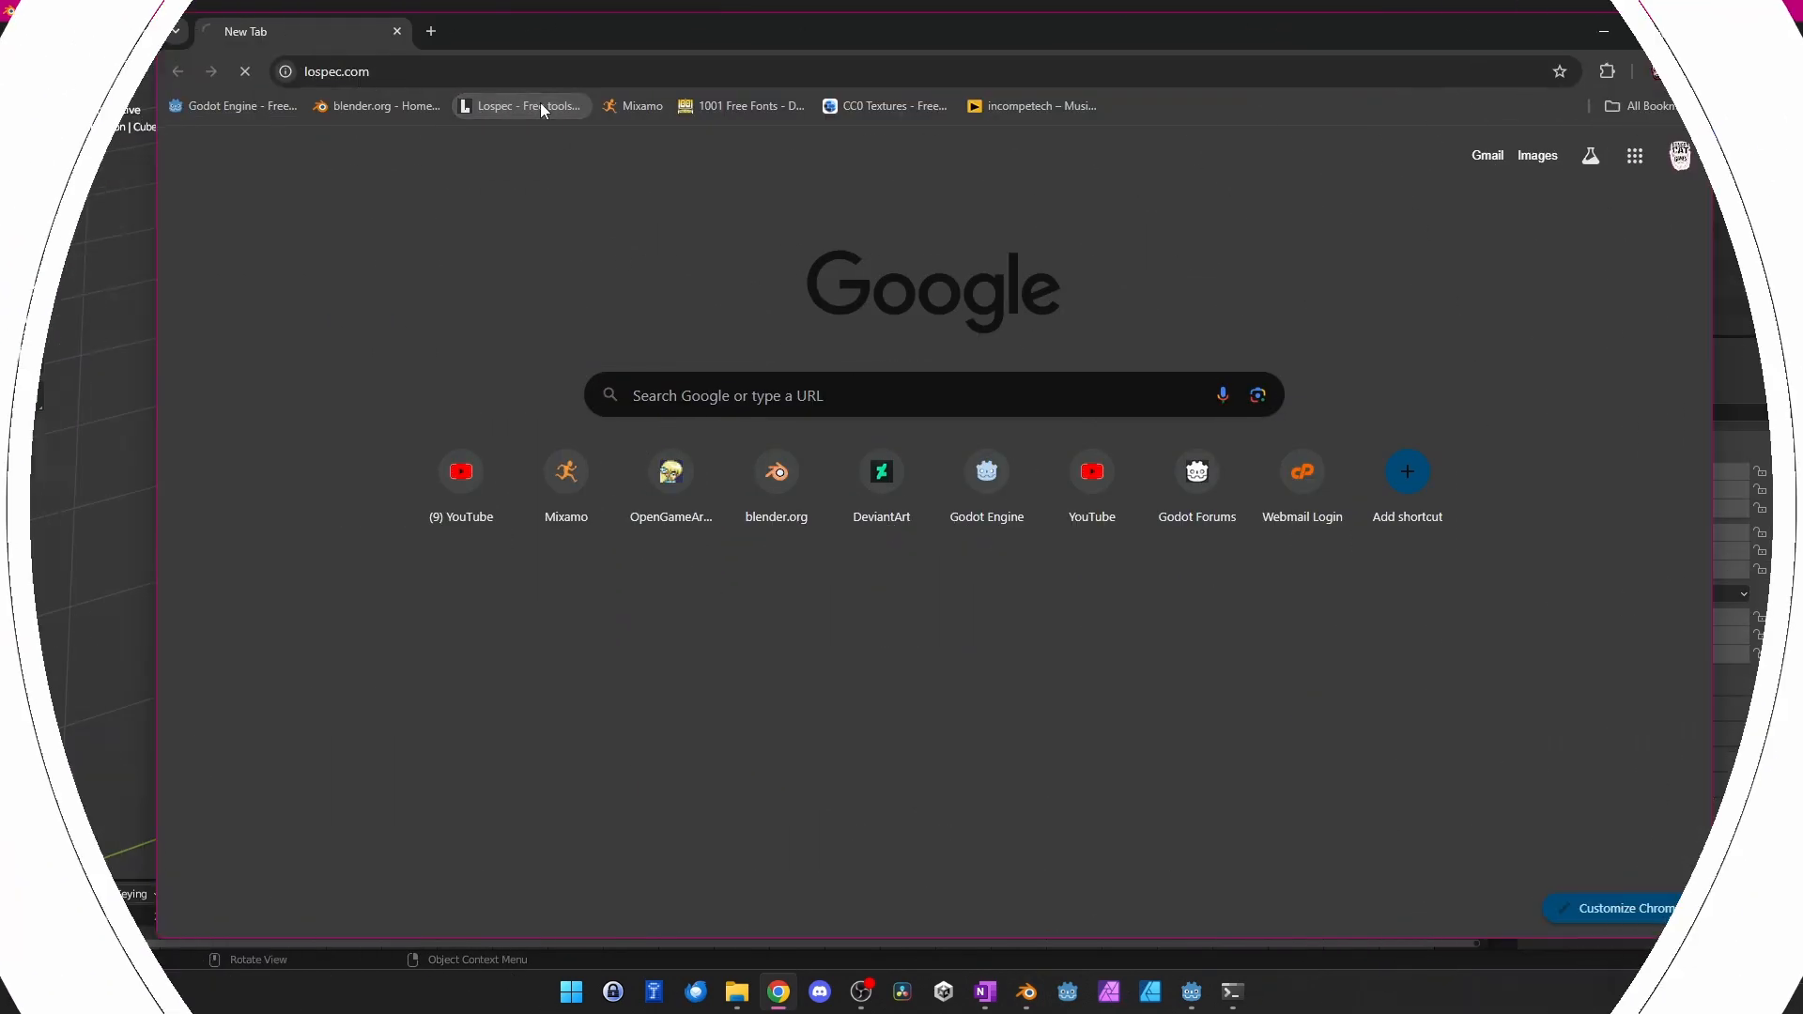
Switch to the Chrome browser, open Lospec and browse through its palette list
click(539, 103)
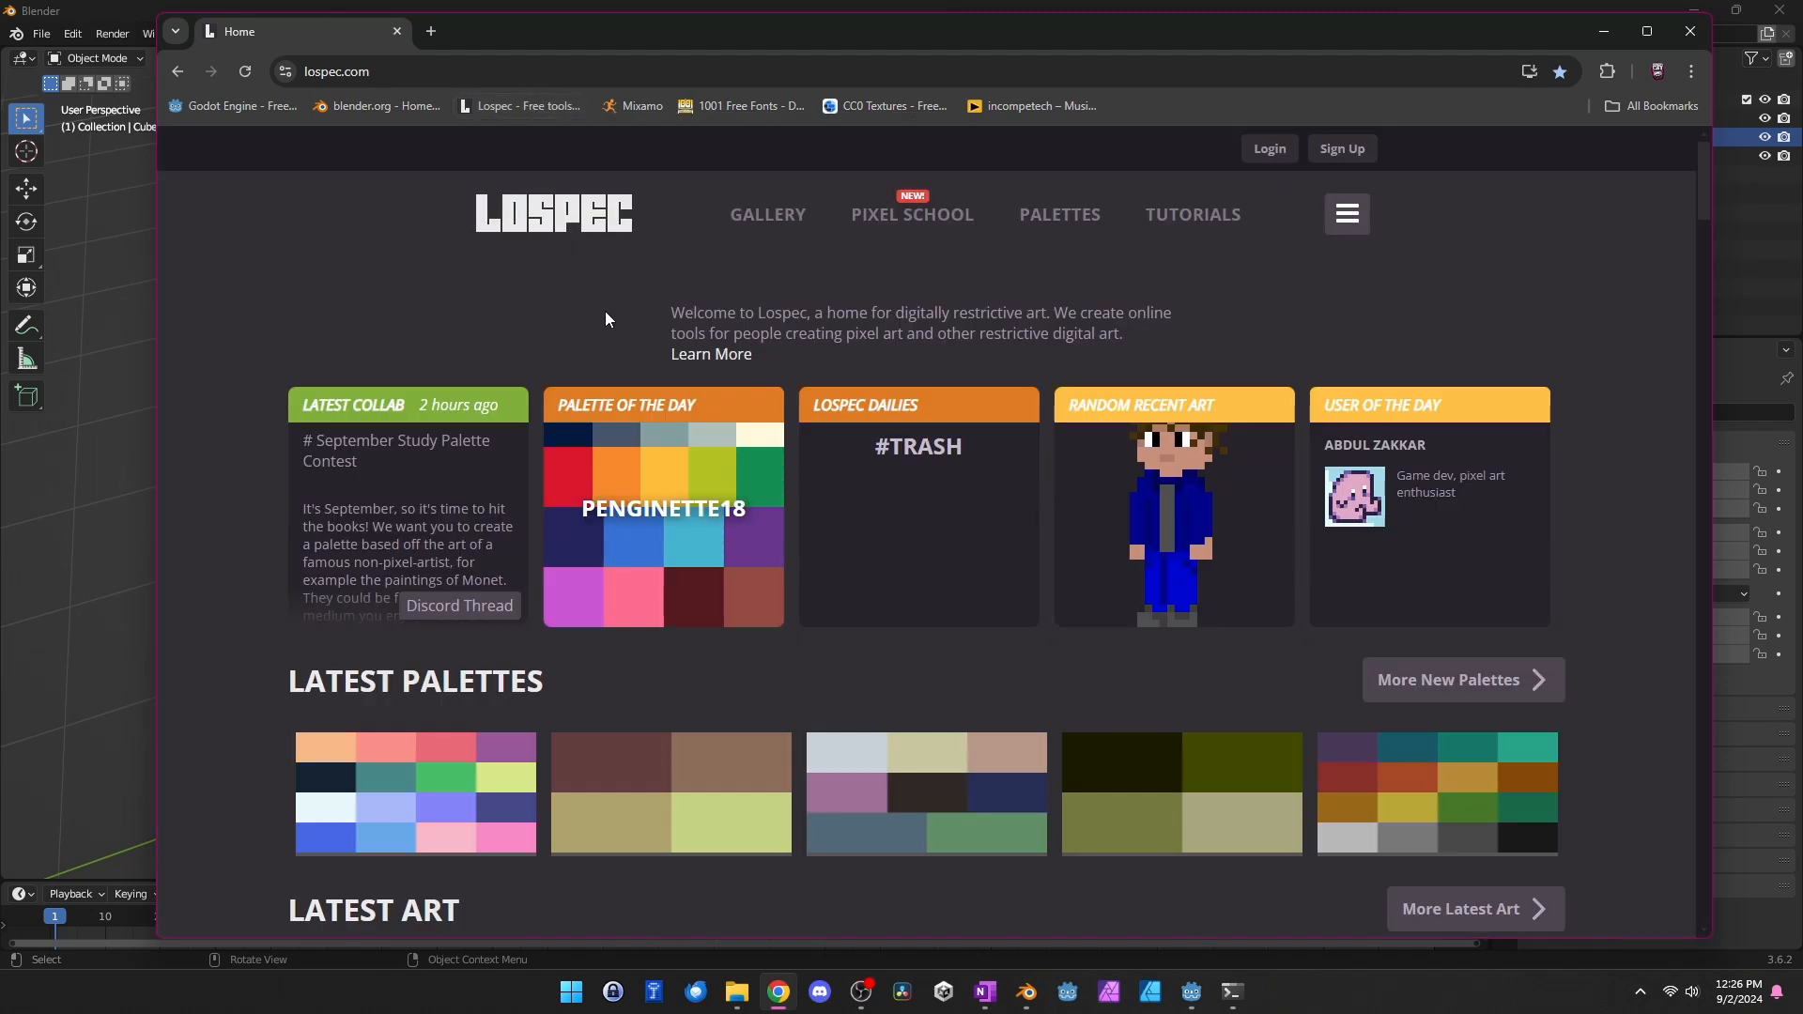
scroll(1613, 601, down, 15)
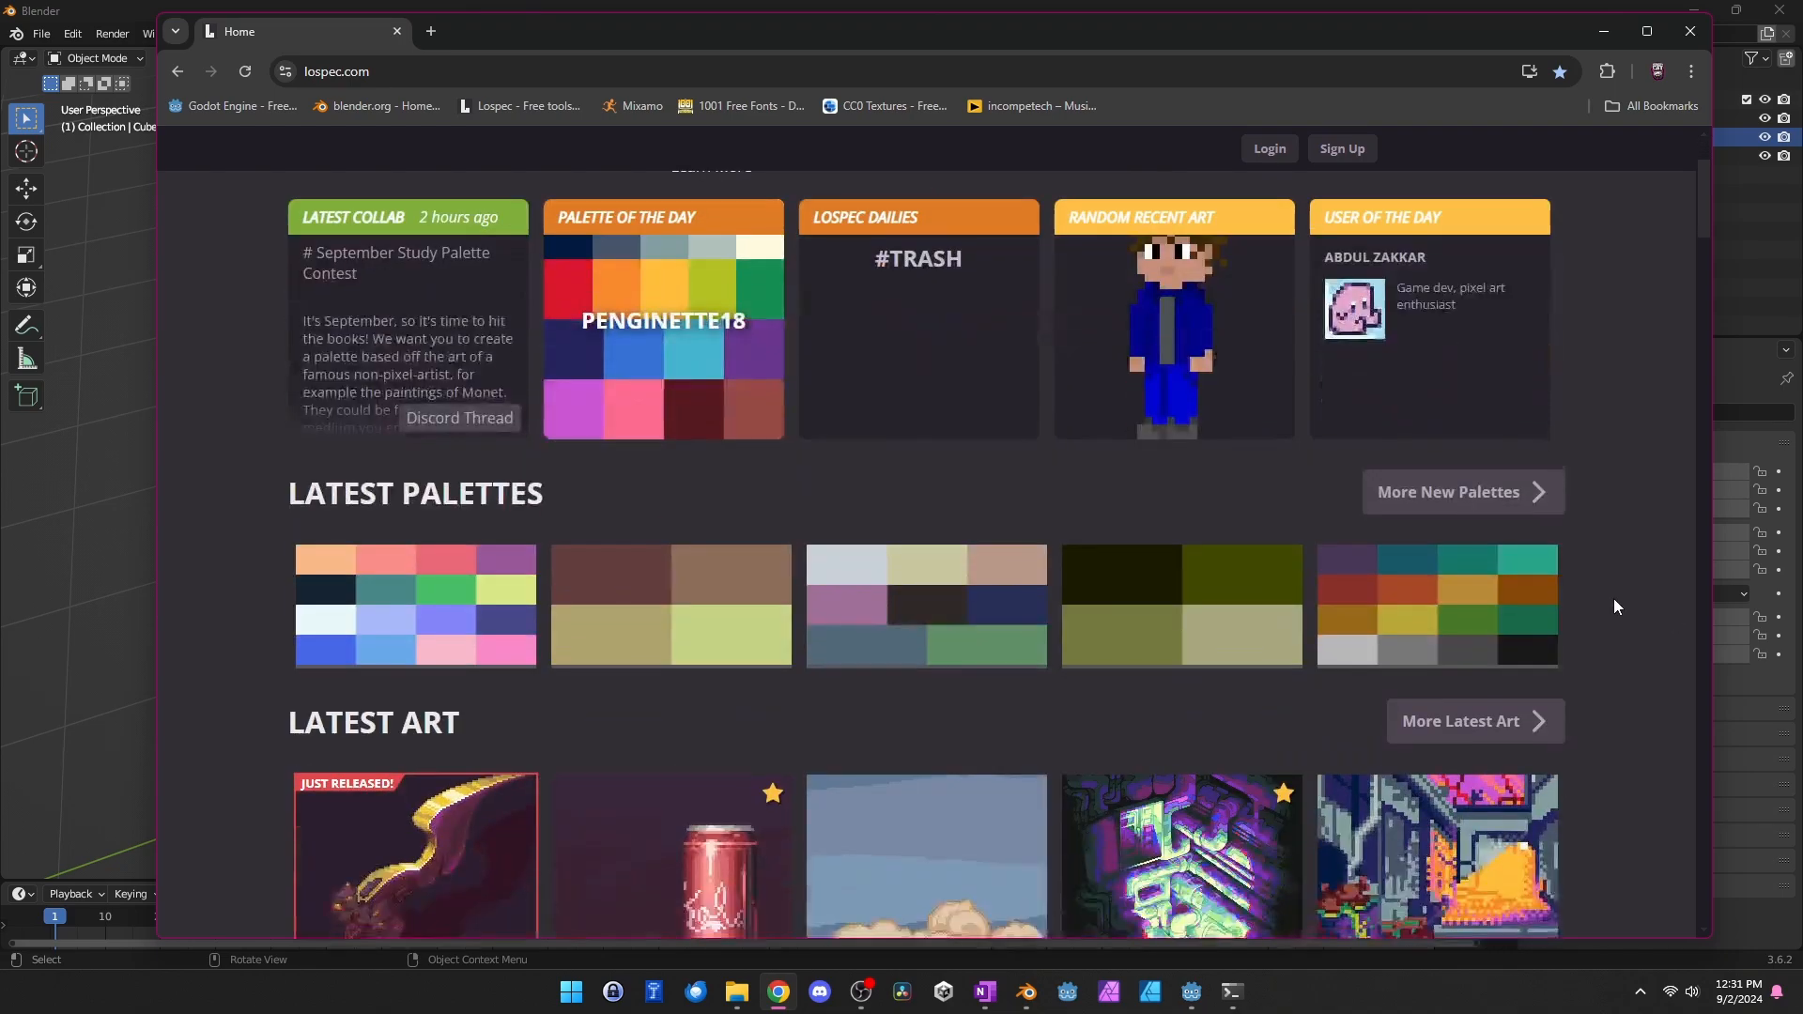
scroll(1648, 611, up, 15)
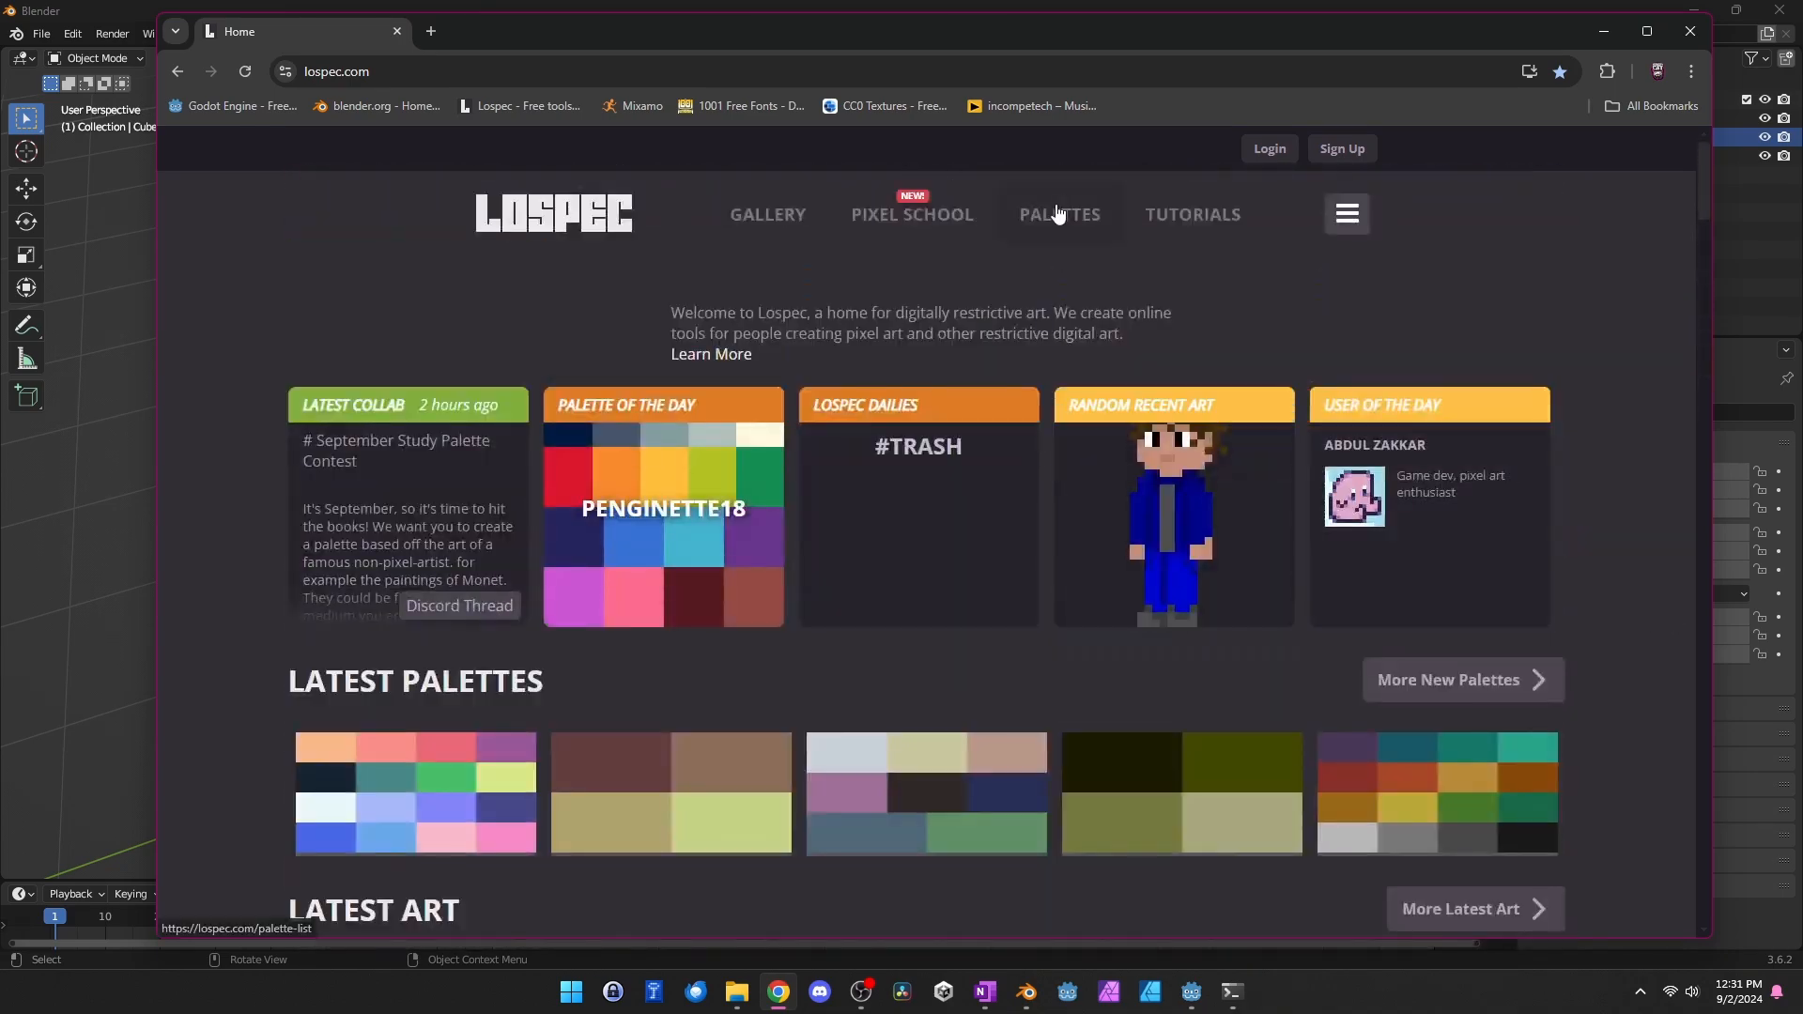
click(1055, 214)
scroll(1491, 368, down, 7)
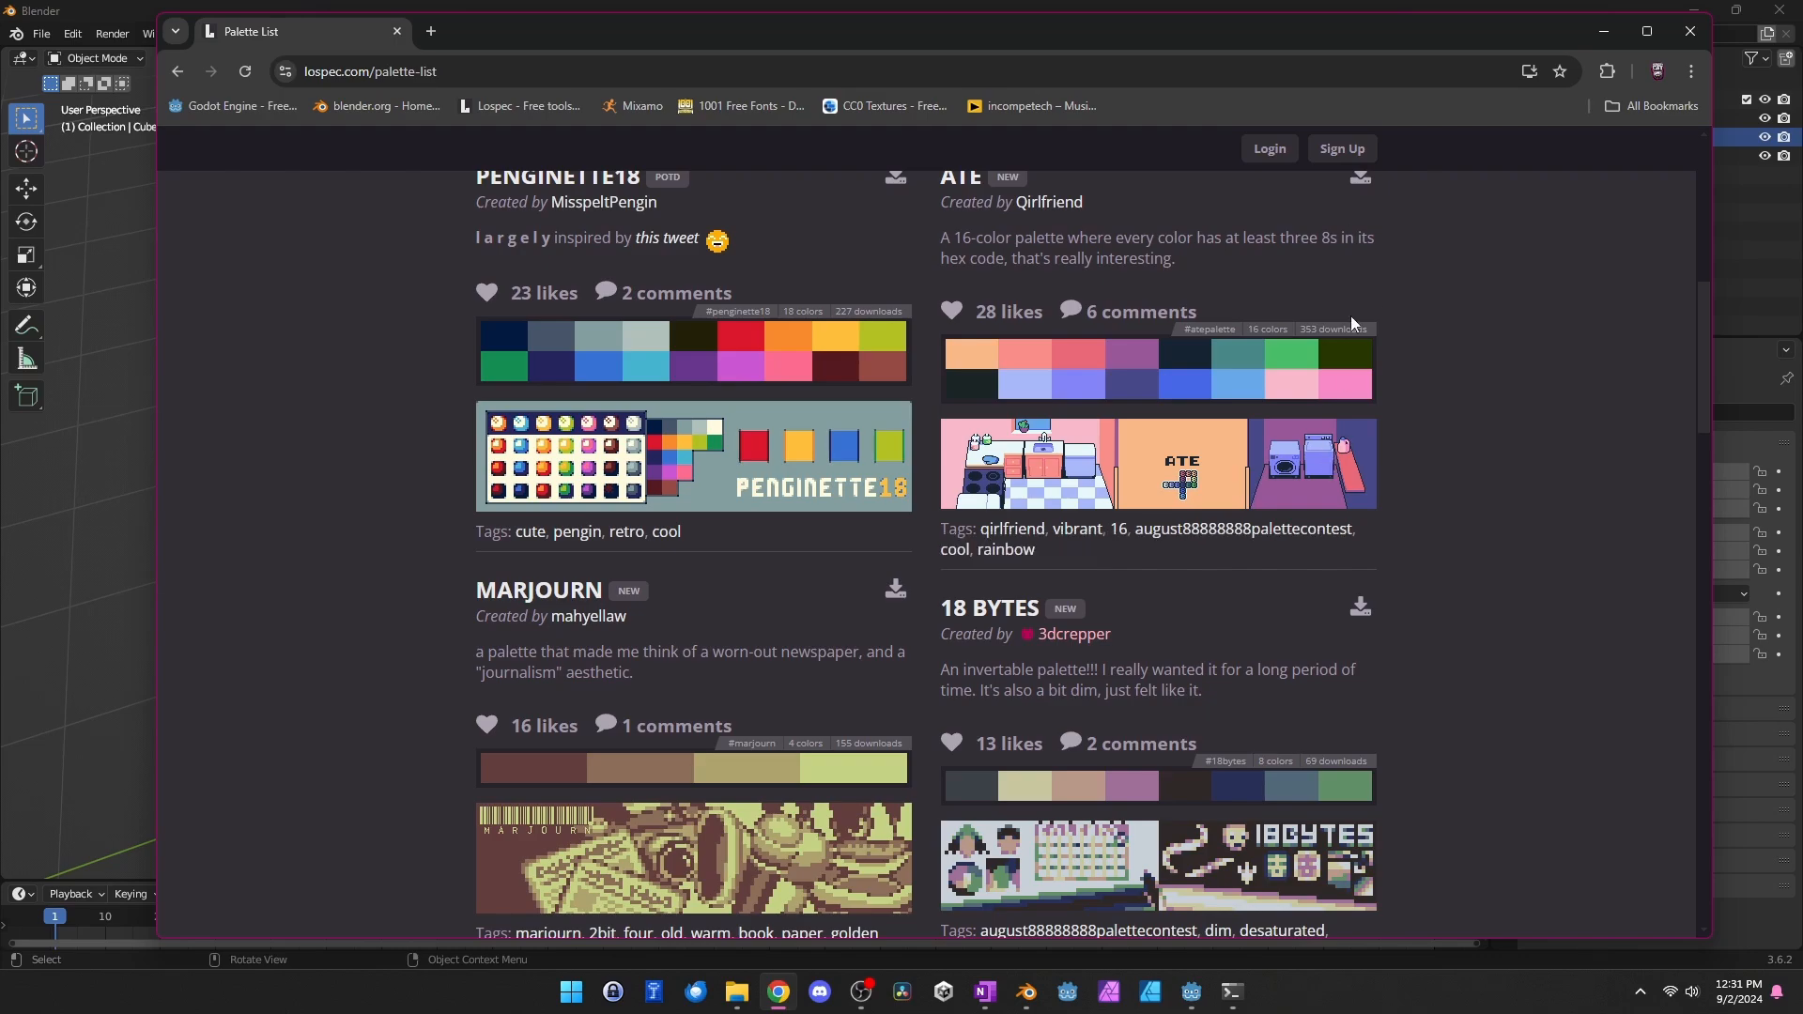
scroll(1455, 419, down, 5)
scroll(1494, 439, down, 12)
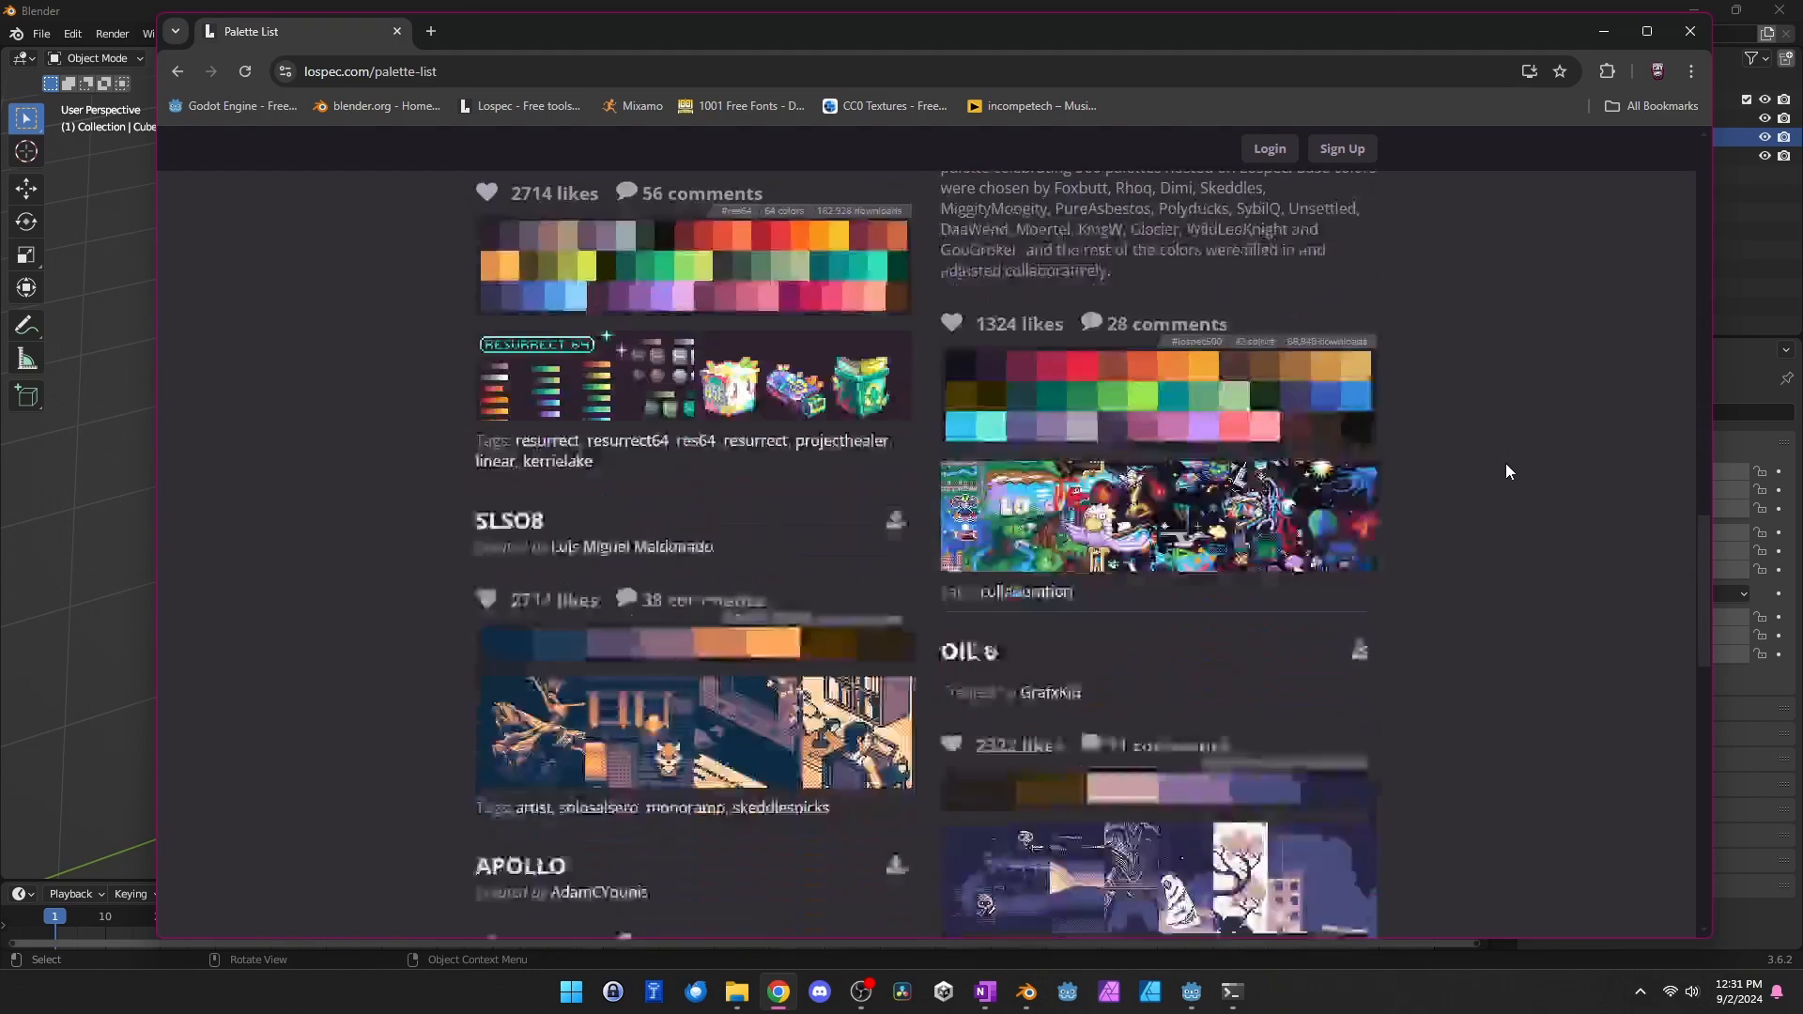
scroll(1508, 477, down, 4)
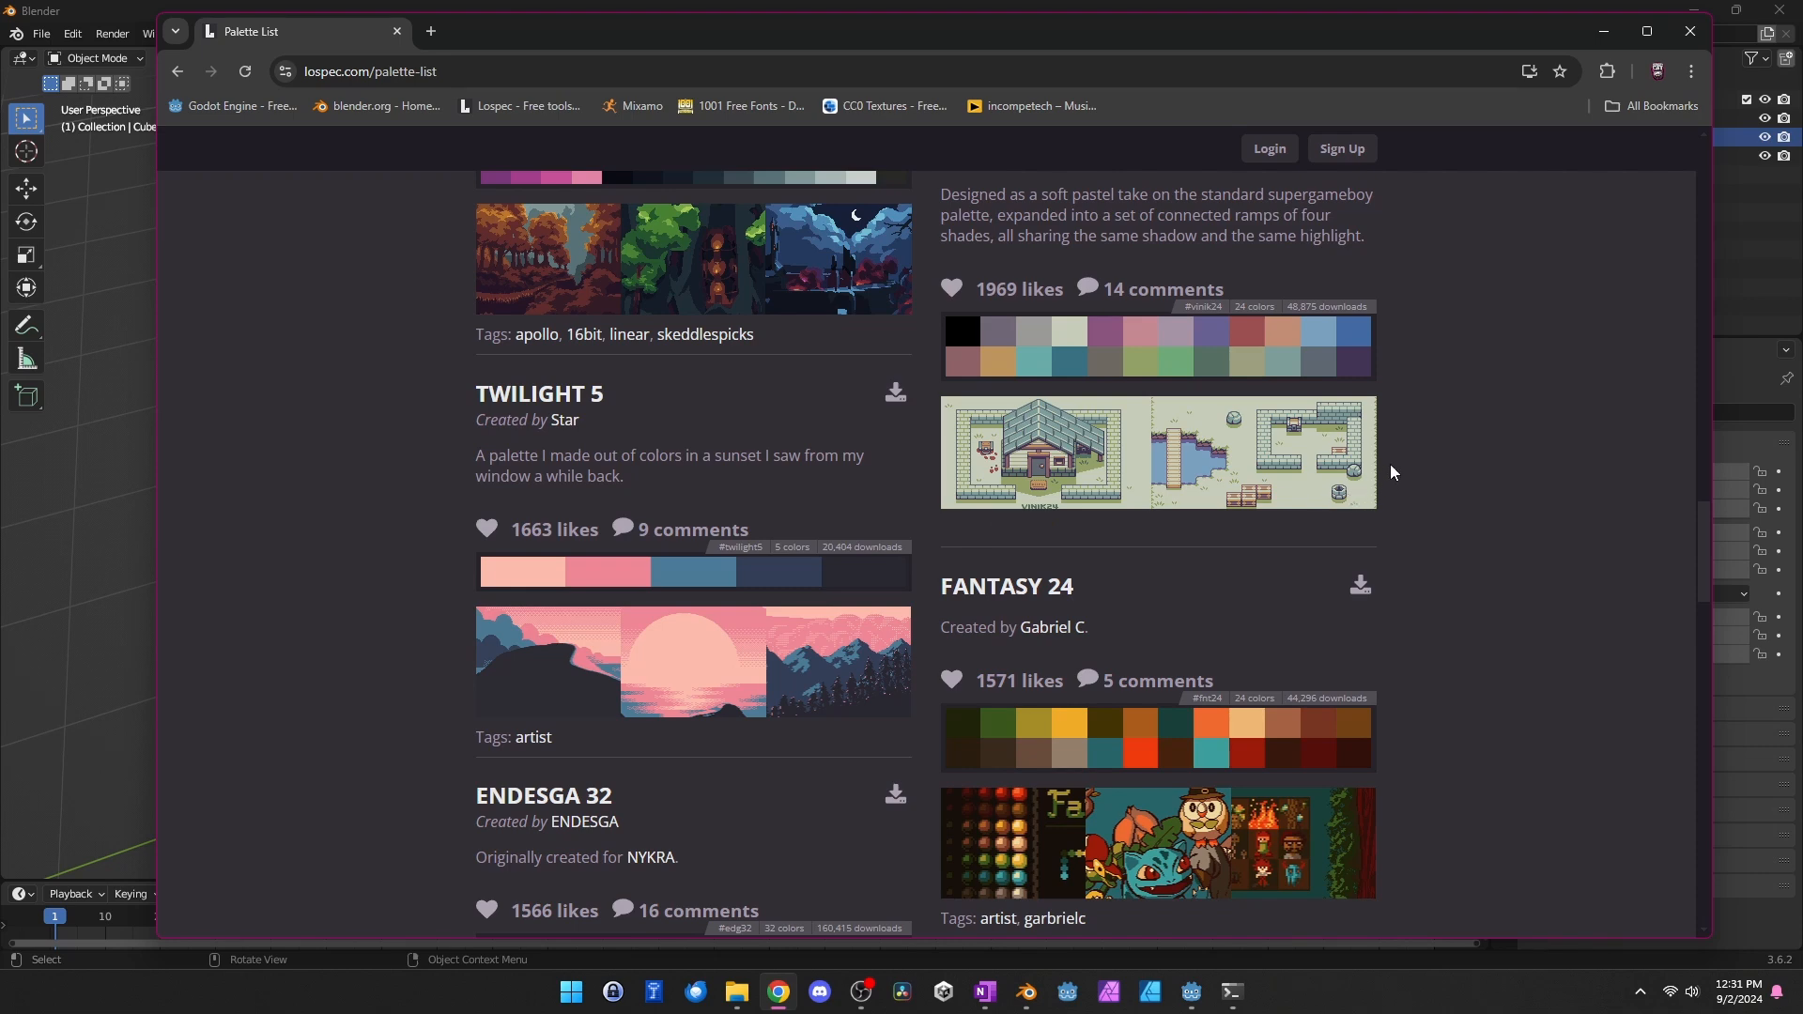
scroll(1462, 382, down, 15)
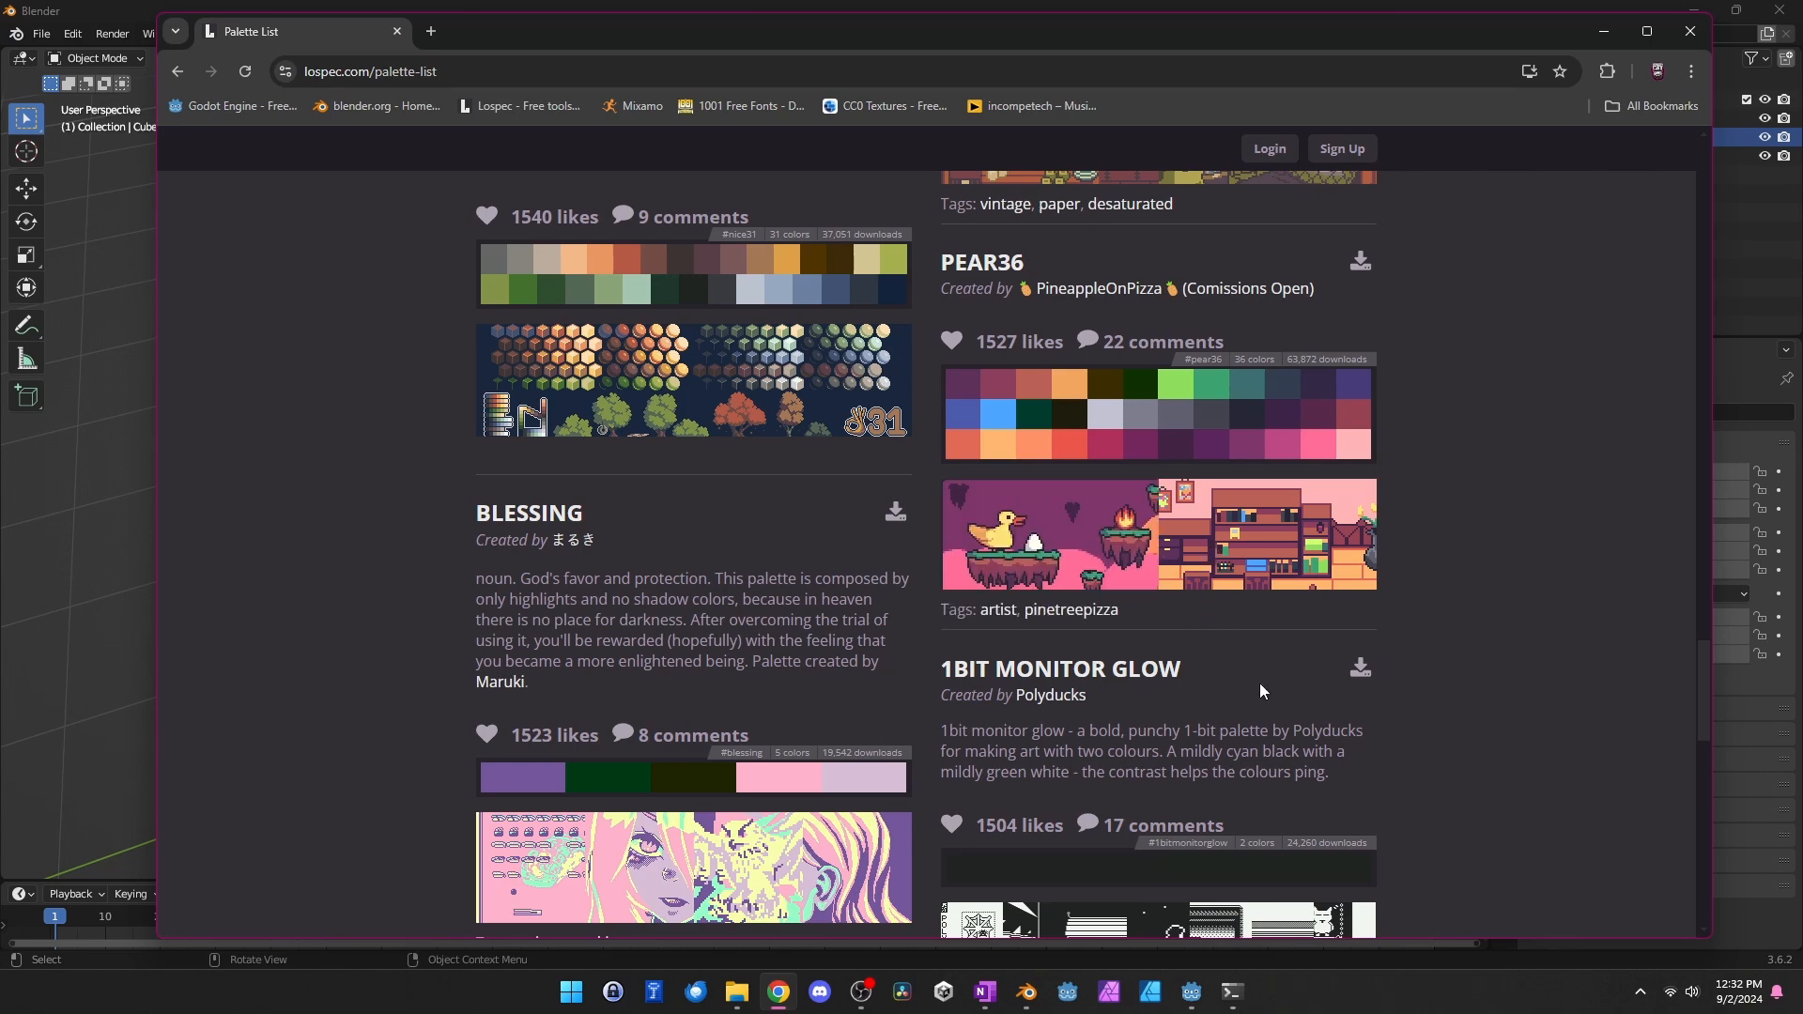
scroll(1490, 443, down, 15)
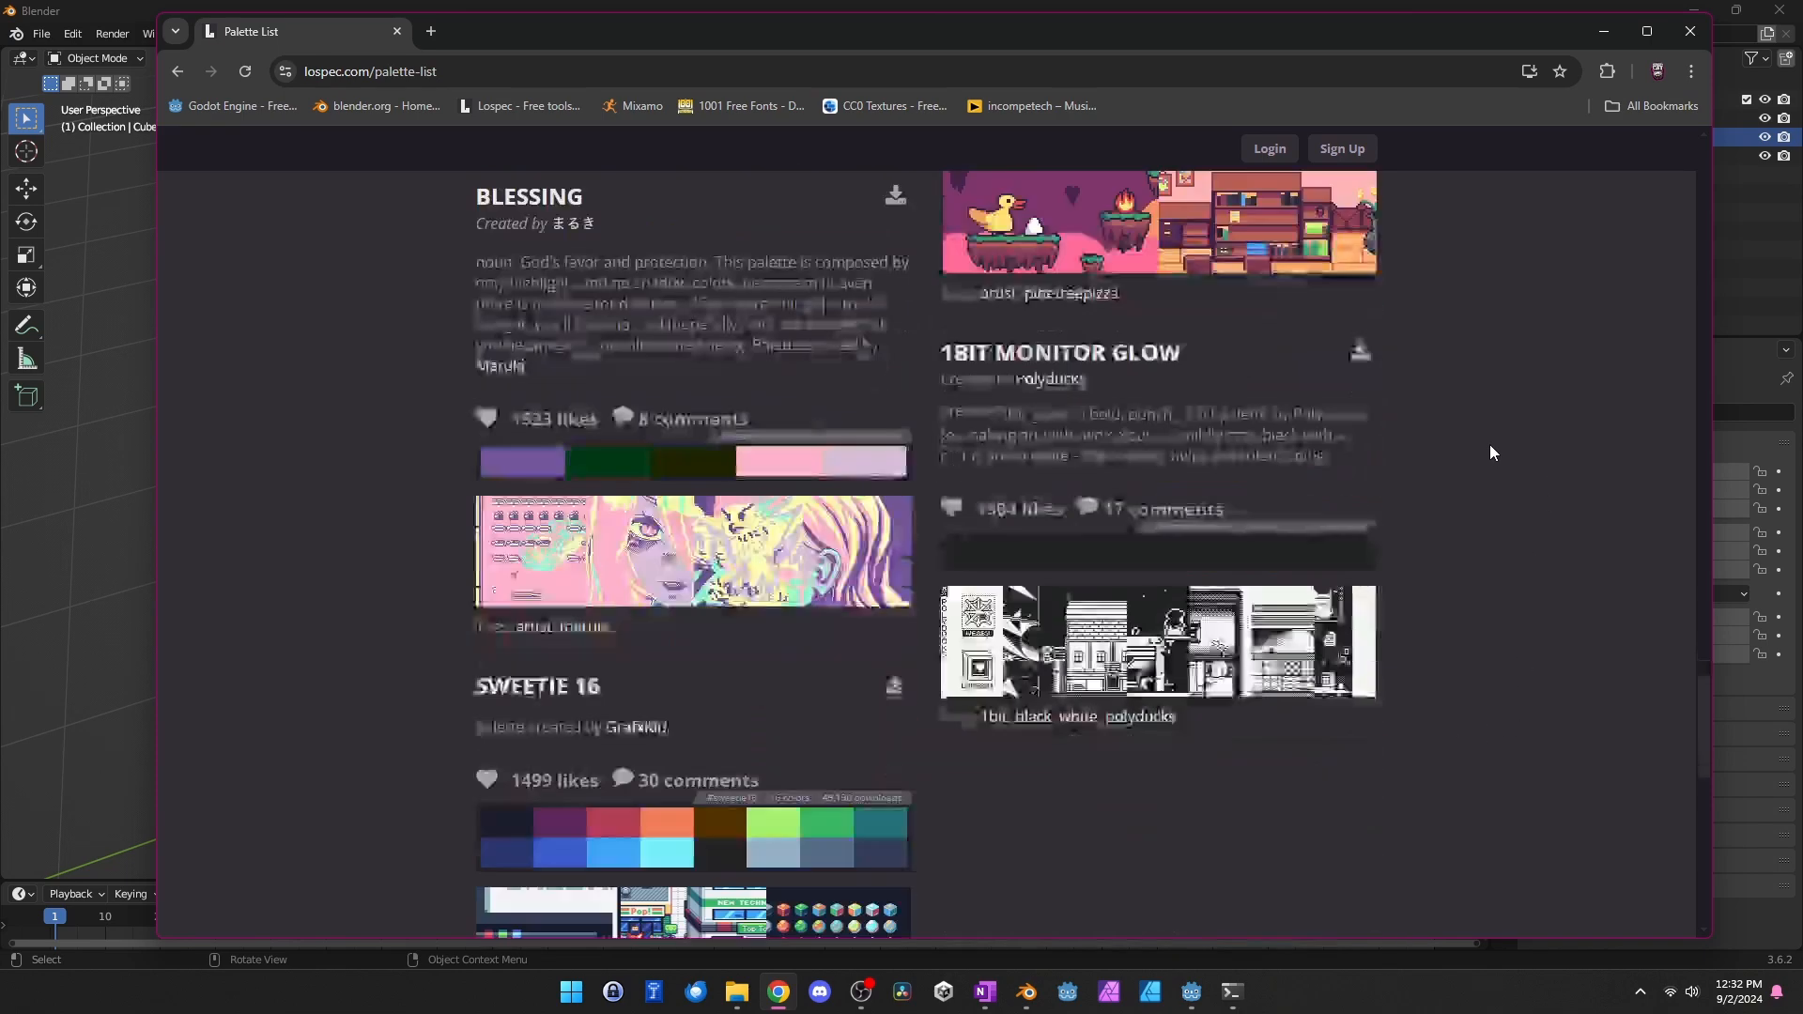
Filter the palette list to a minimum of 32 colors and browse the matching palettes
key(Home)
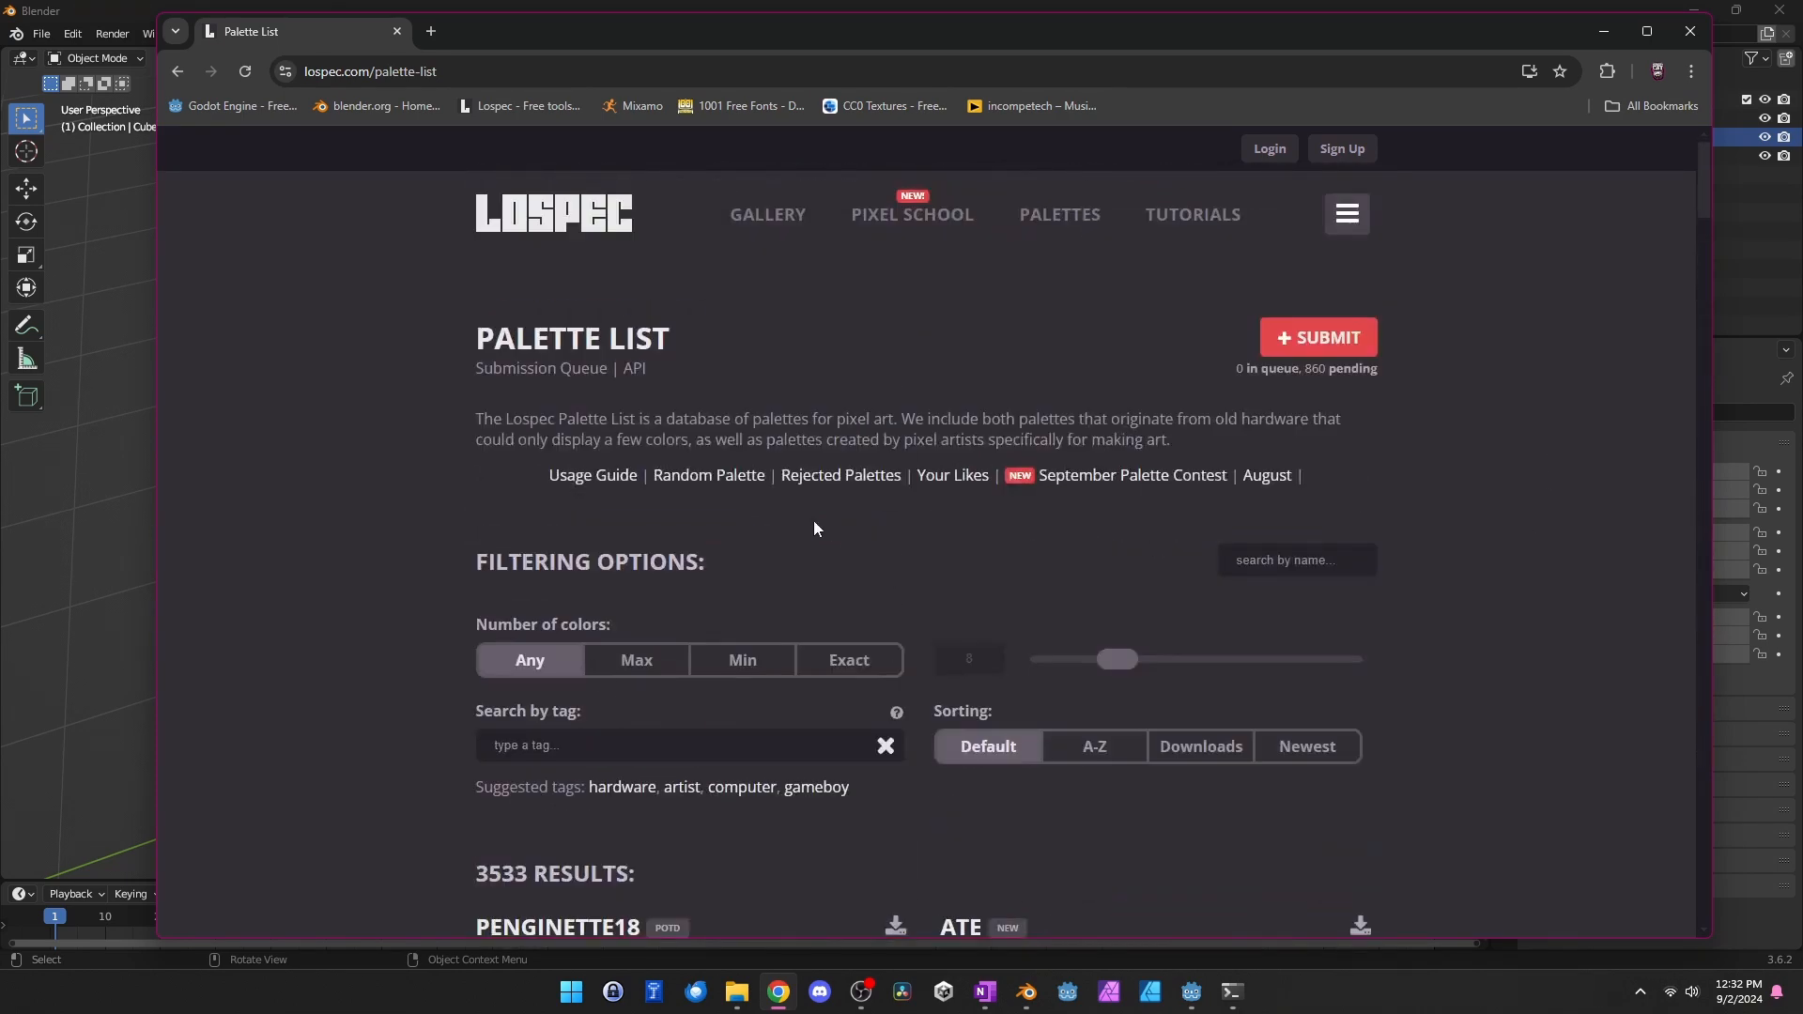
click(736, 477)
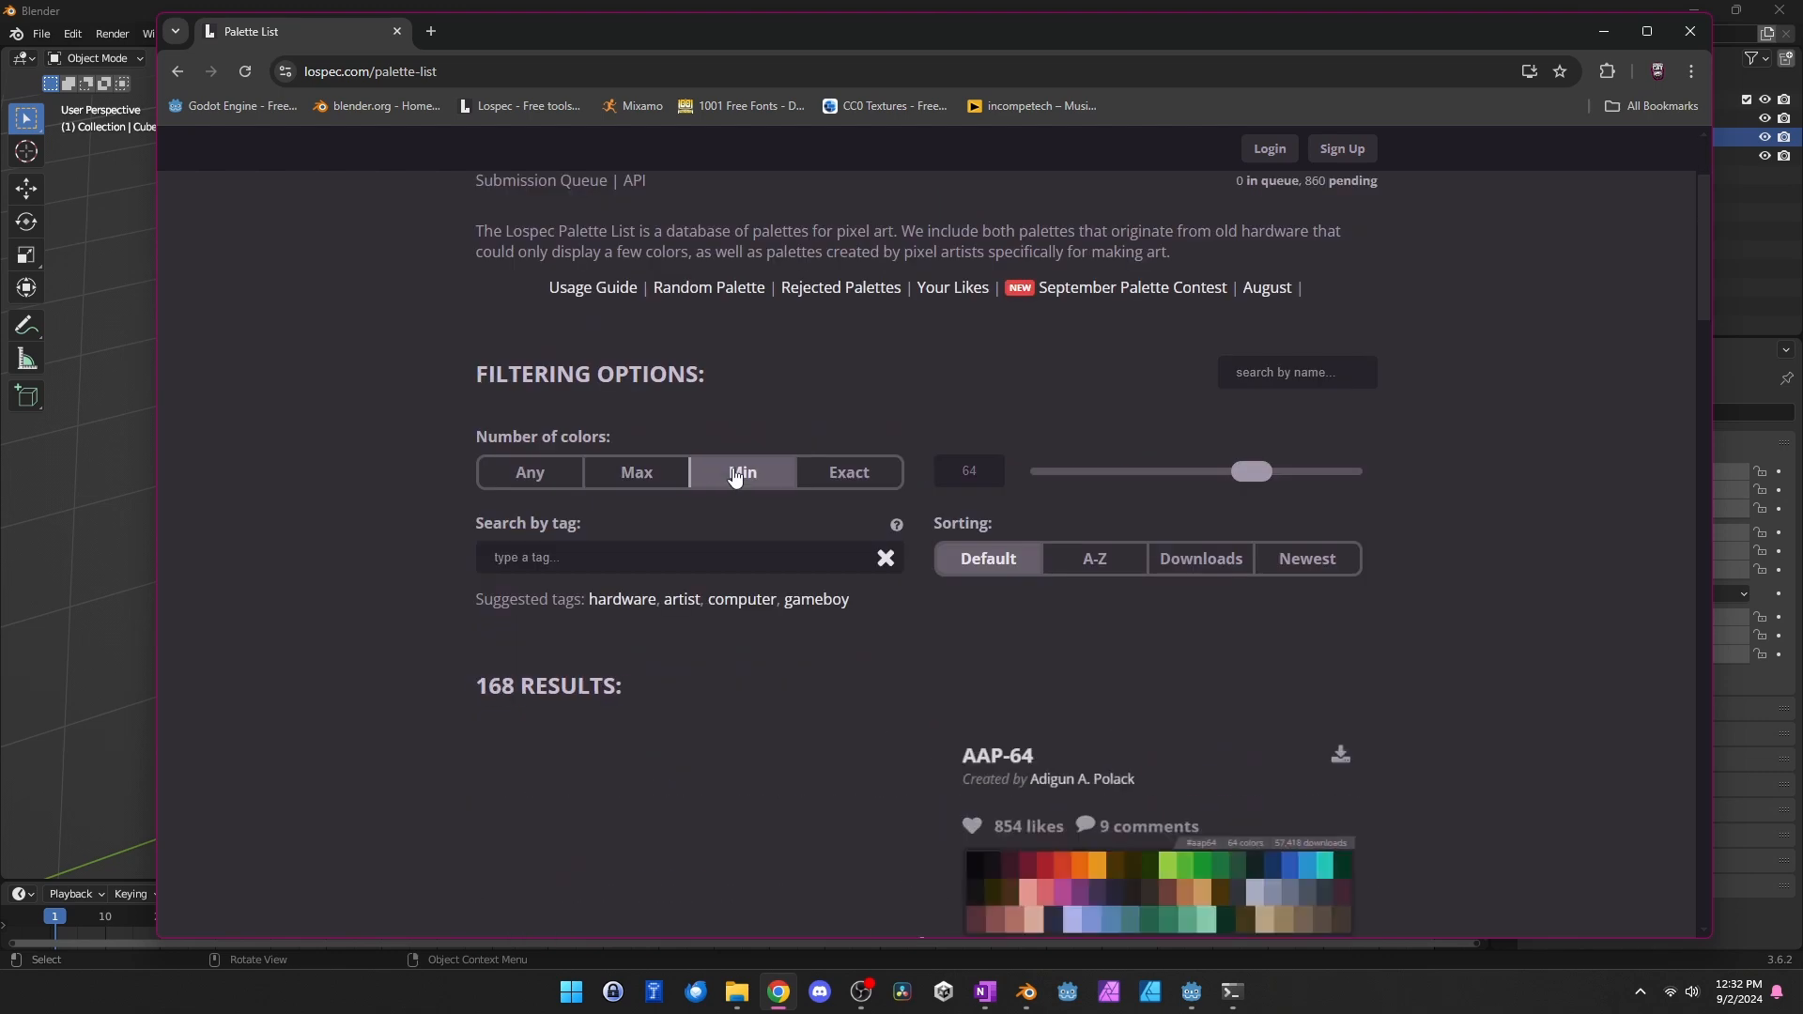
drag(1252, 475, 1207, 484)
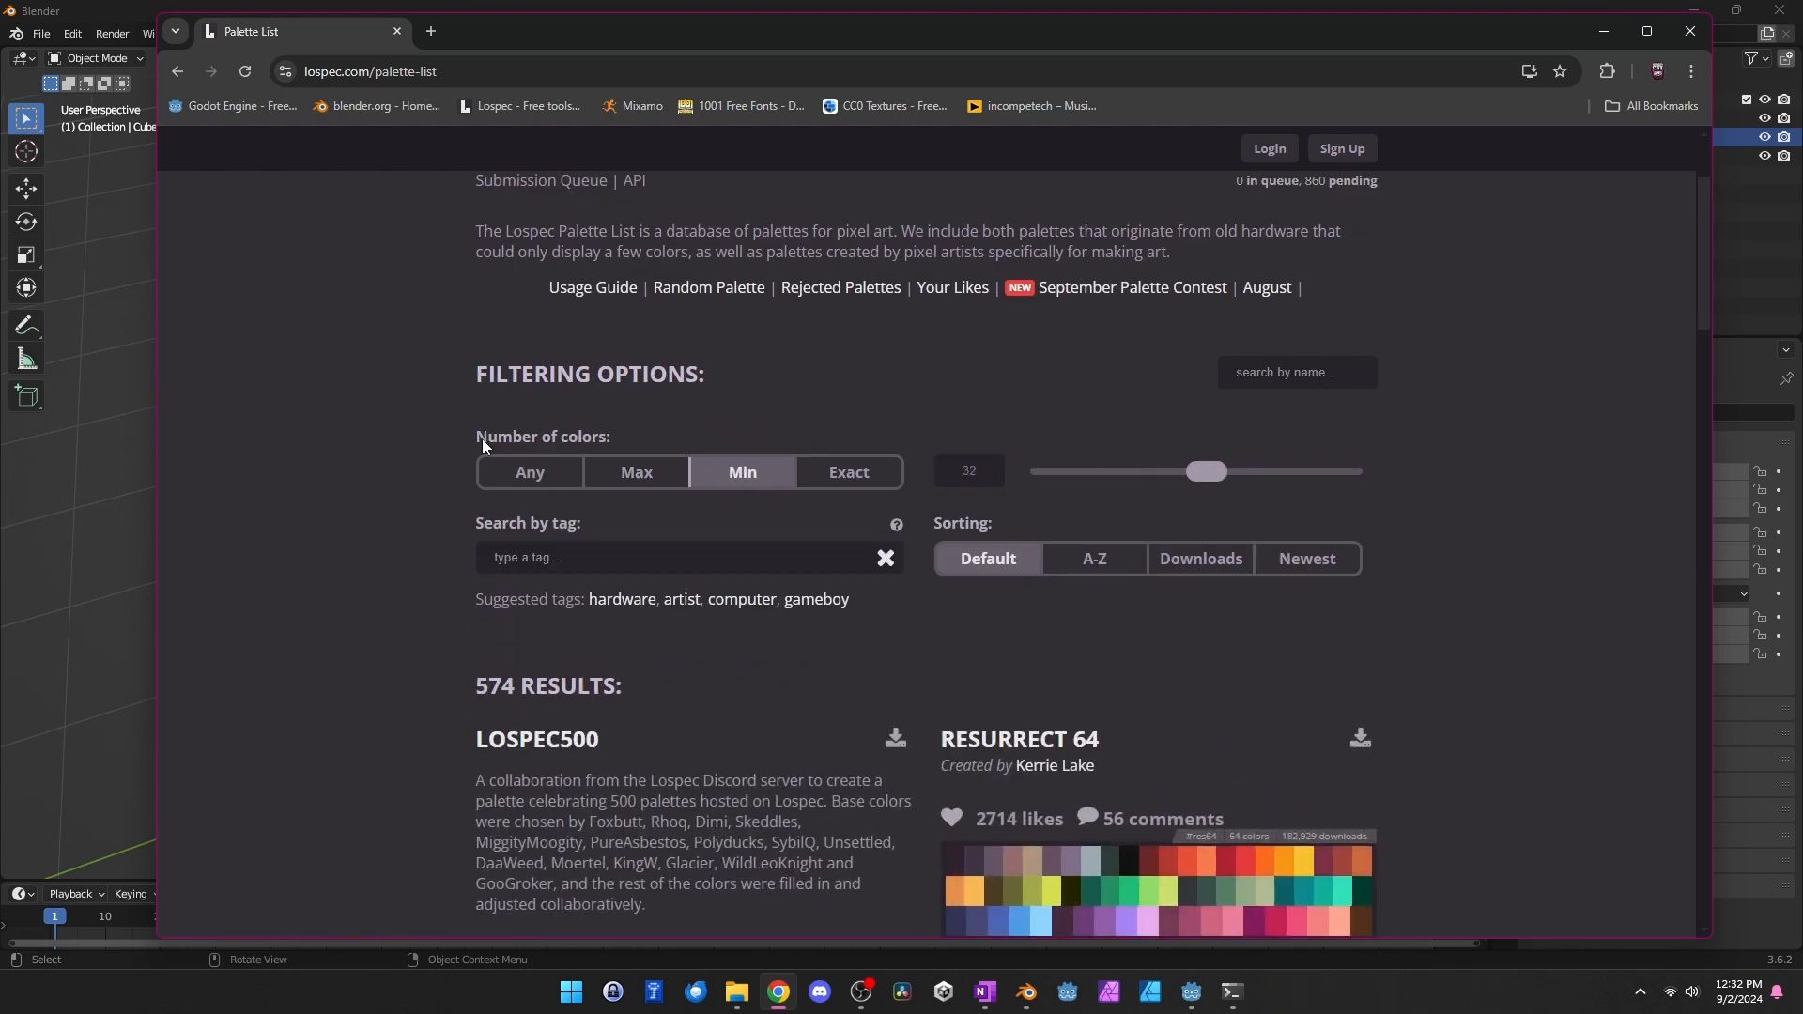
scroll(1484, 487, down, 8)
scroll(1515, 507, down, 2)
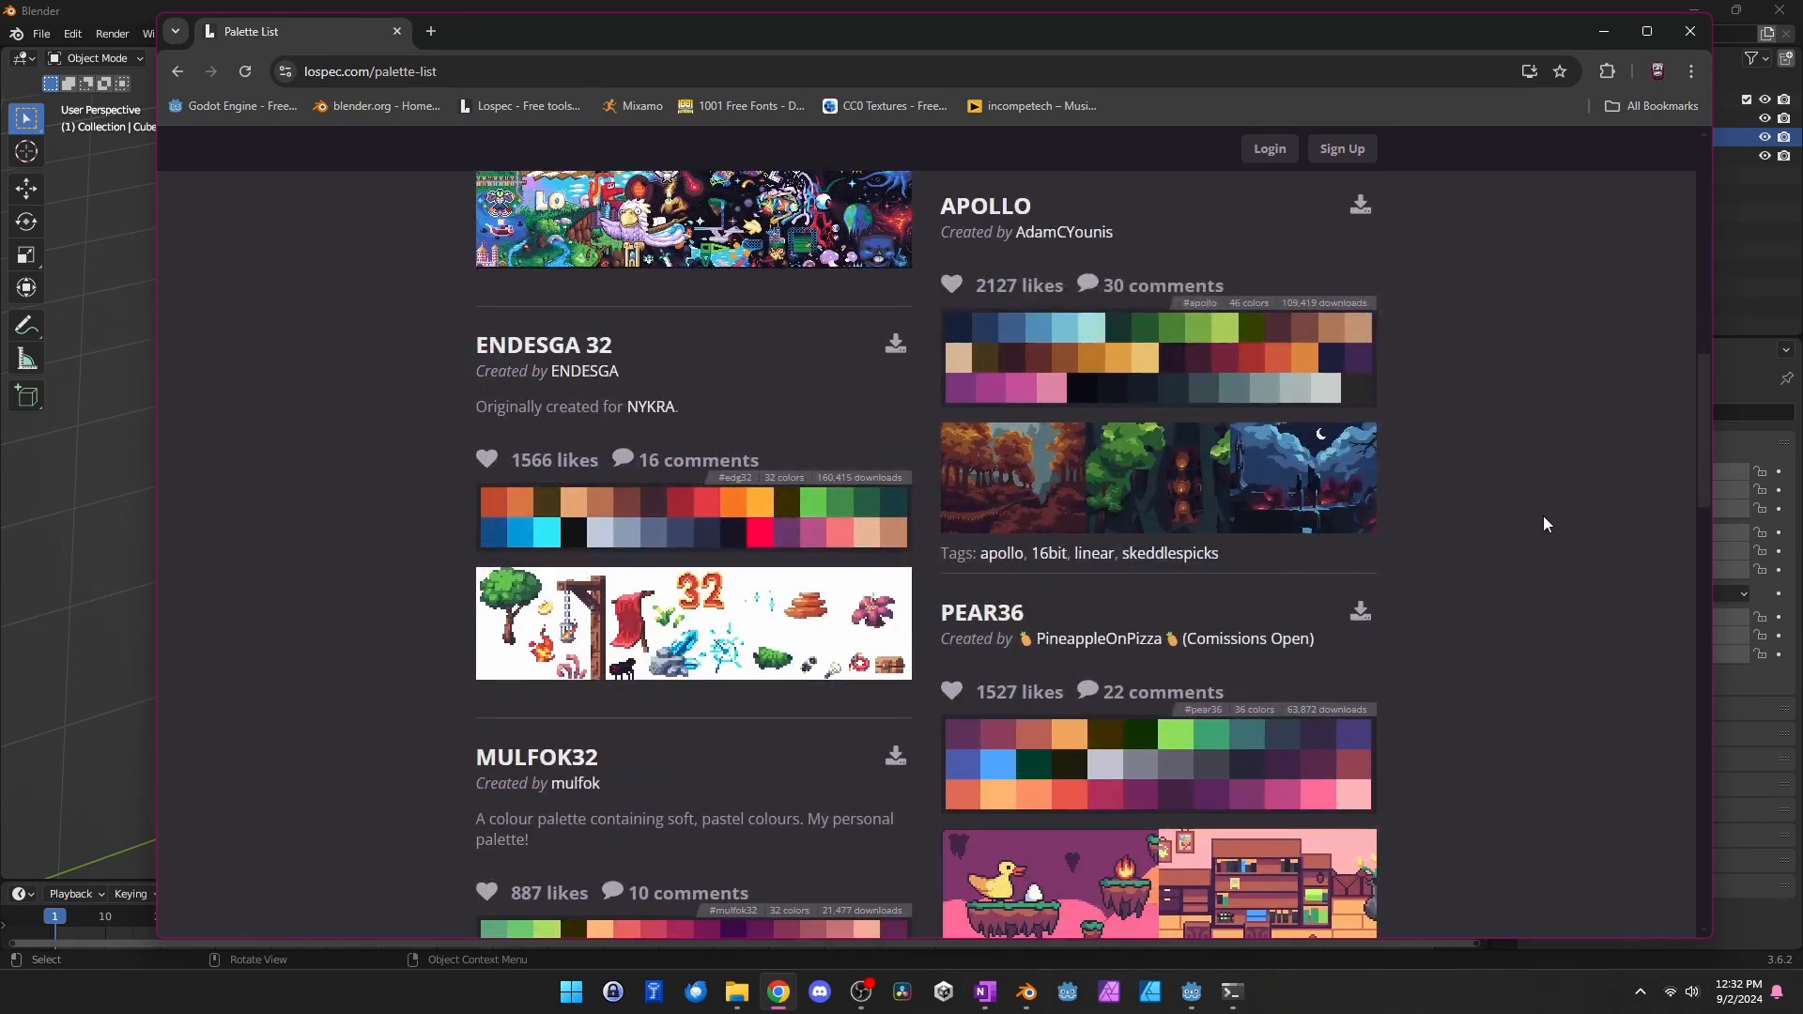
scroll(1551, 524, down, 9)
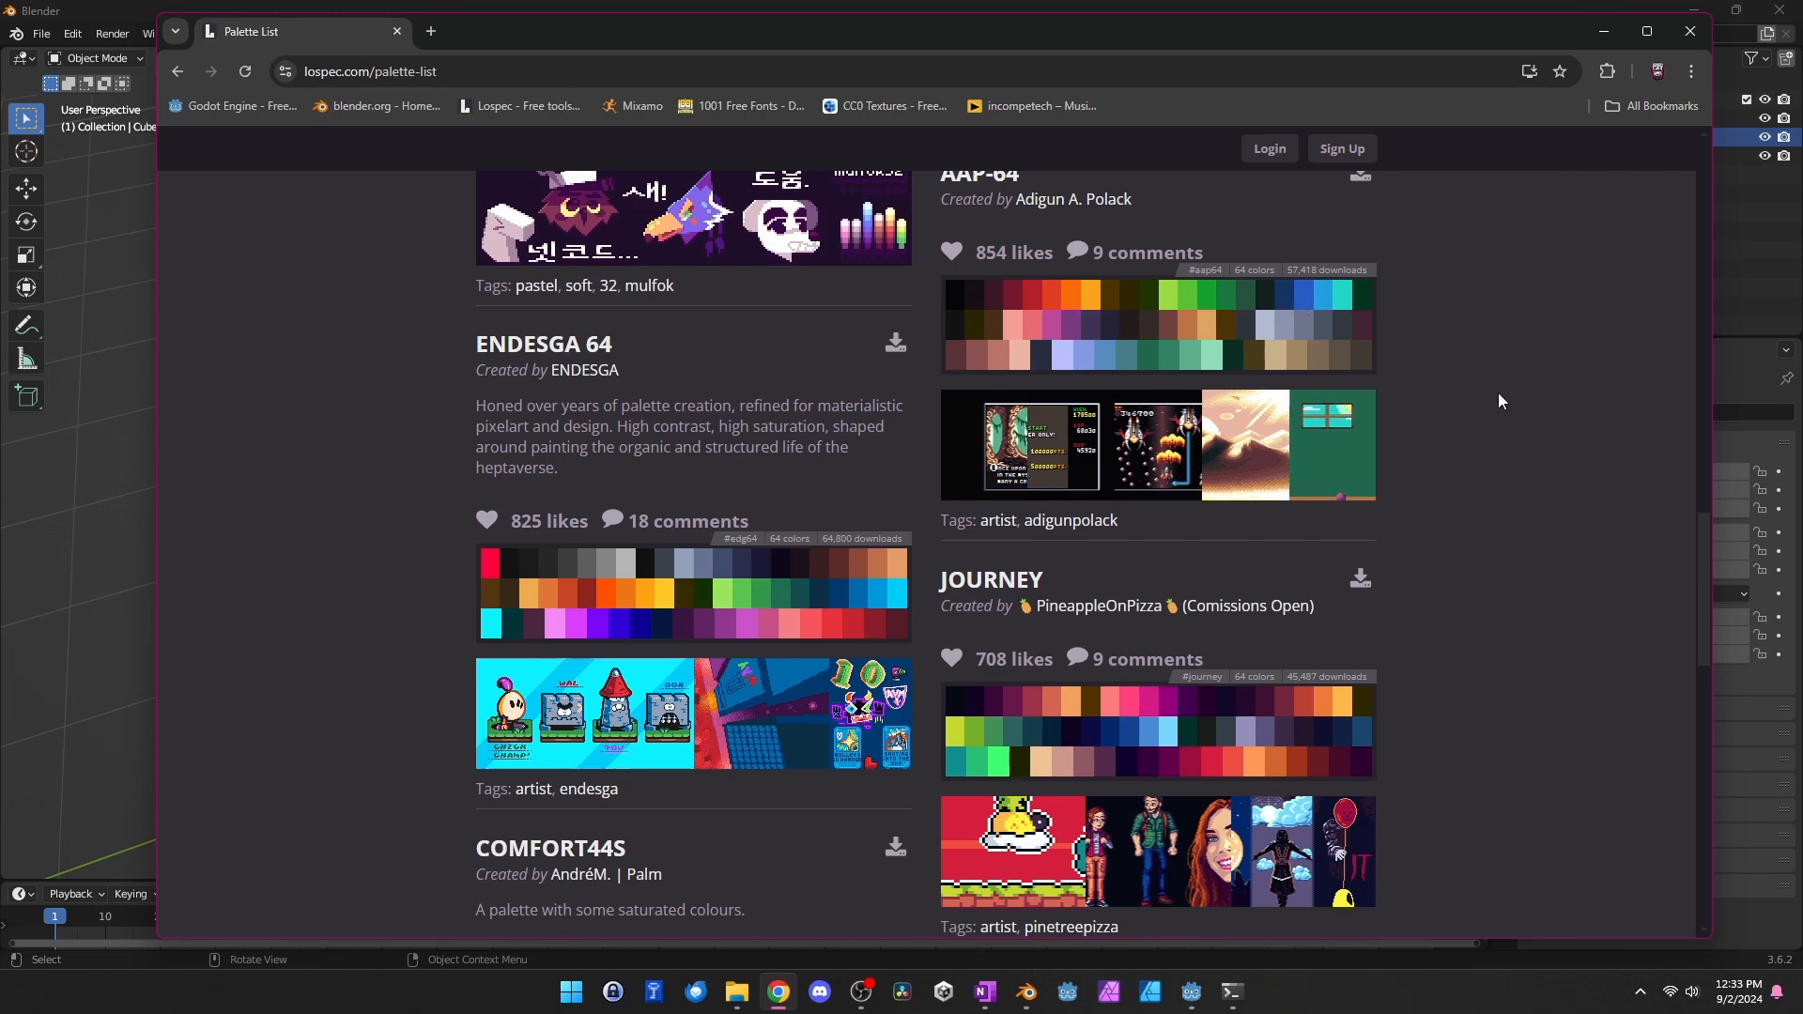
scroll(1448, 409, down, 20)
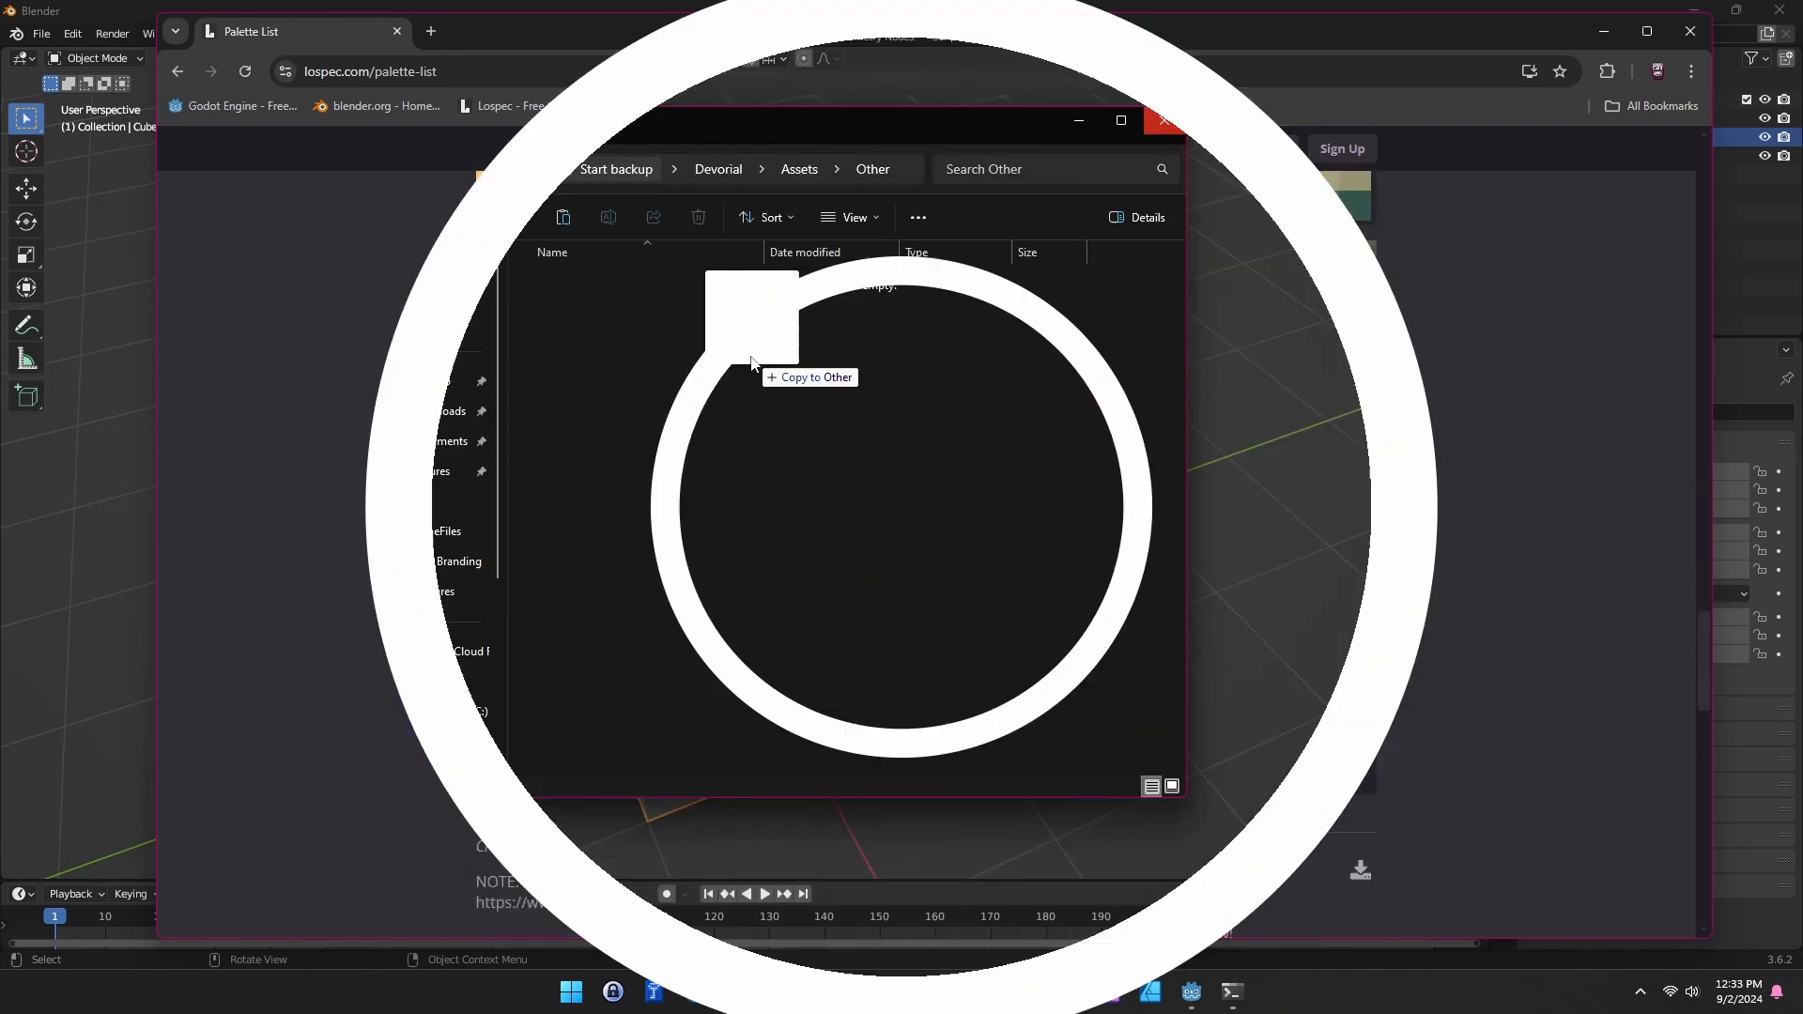
Copy HCGPalette.png into the project's Assets/Other folder and open it to check the color palette
drag(752, 361, 601, 289)
double_click(601, 289)
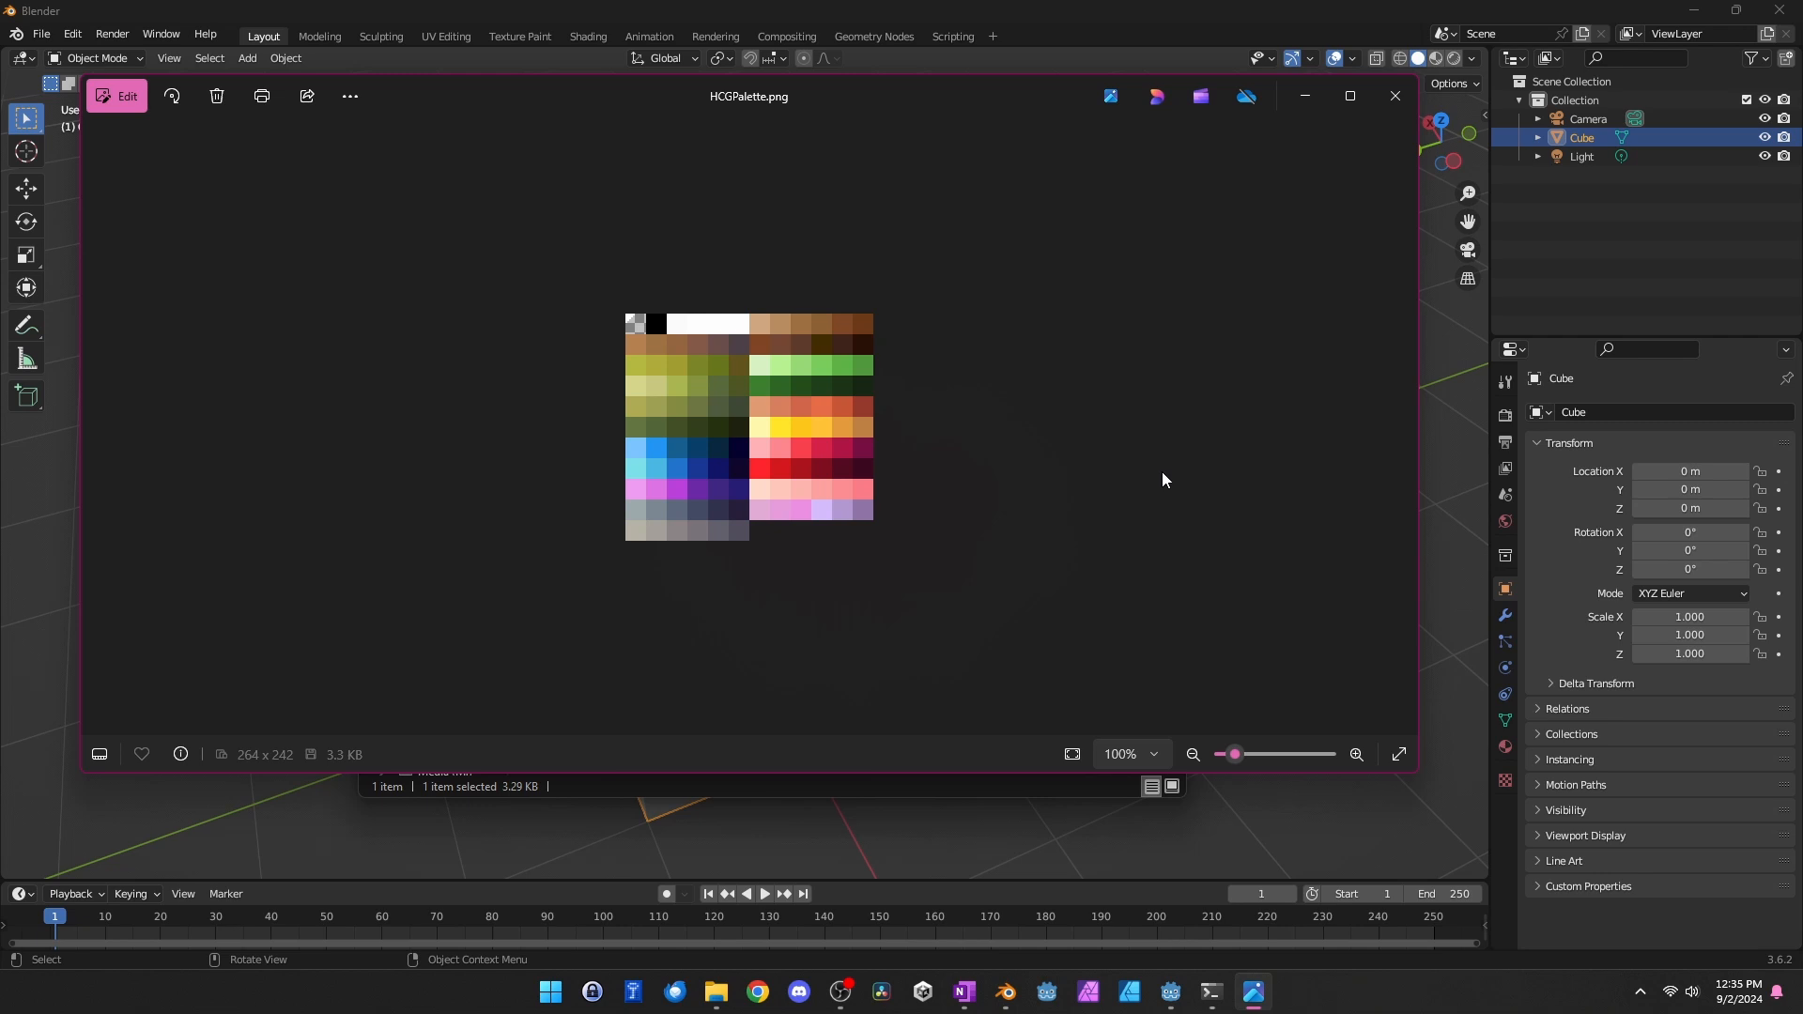
click(1394, 104)
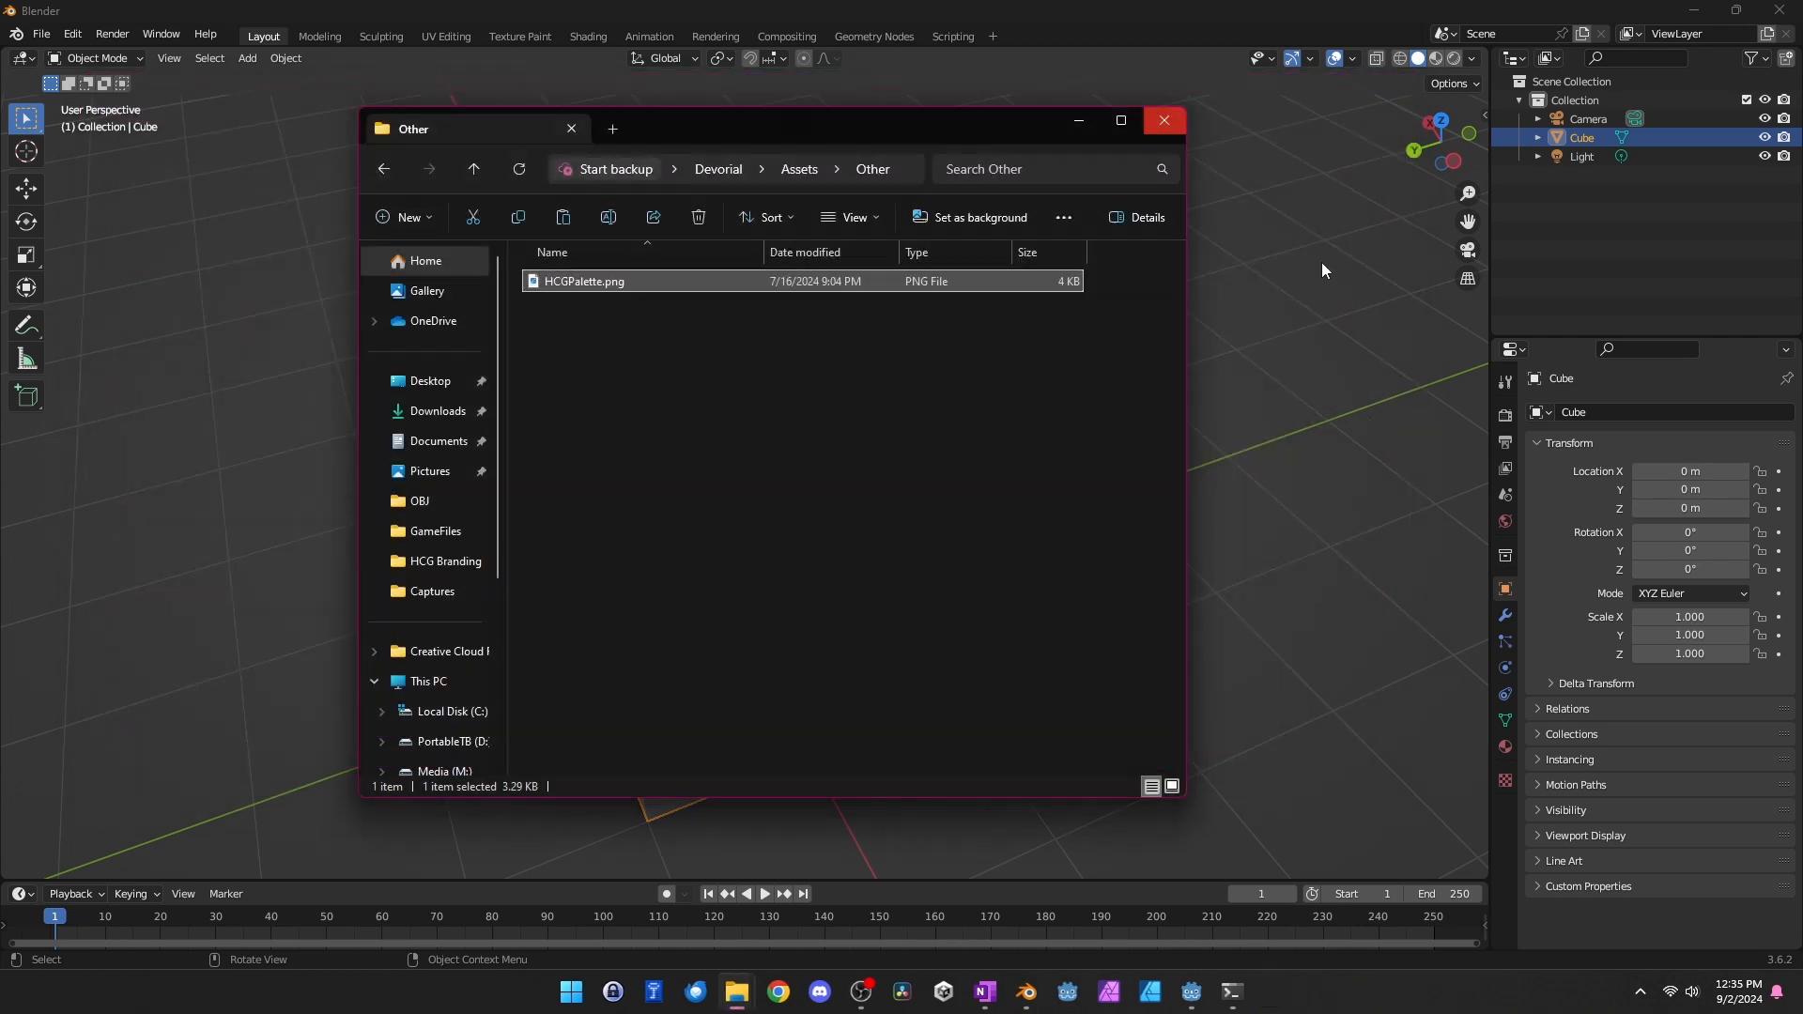
Add HCGPalette.png from the Other folder as an image texture node in the cube material's shader graph in the Shading workspace
drag(853, 124, 1802, 160)
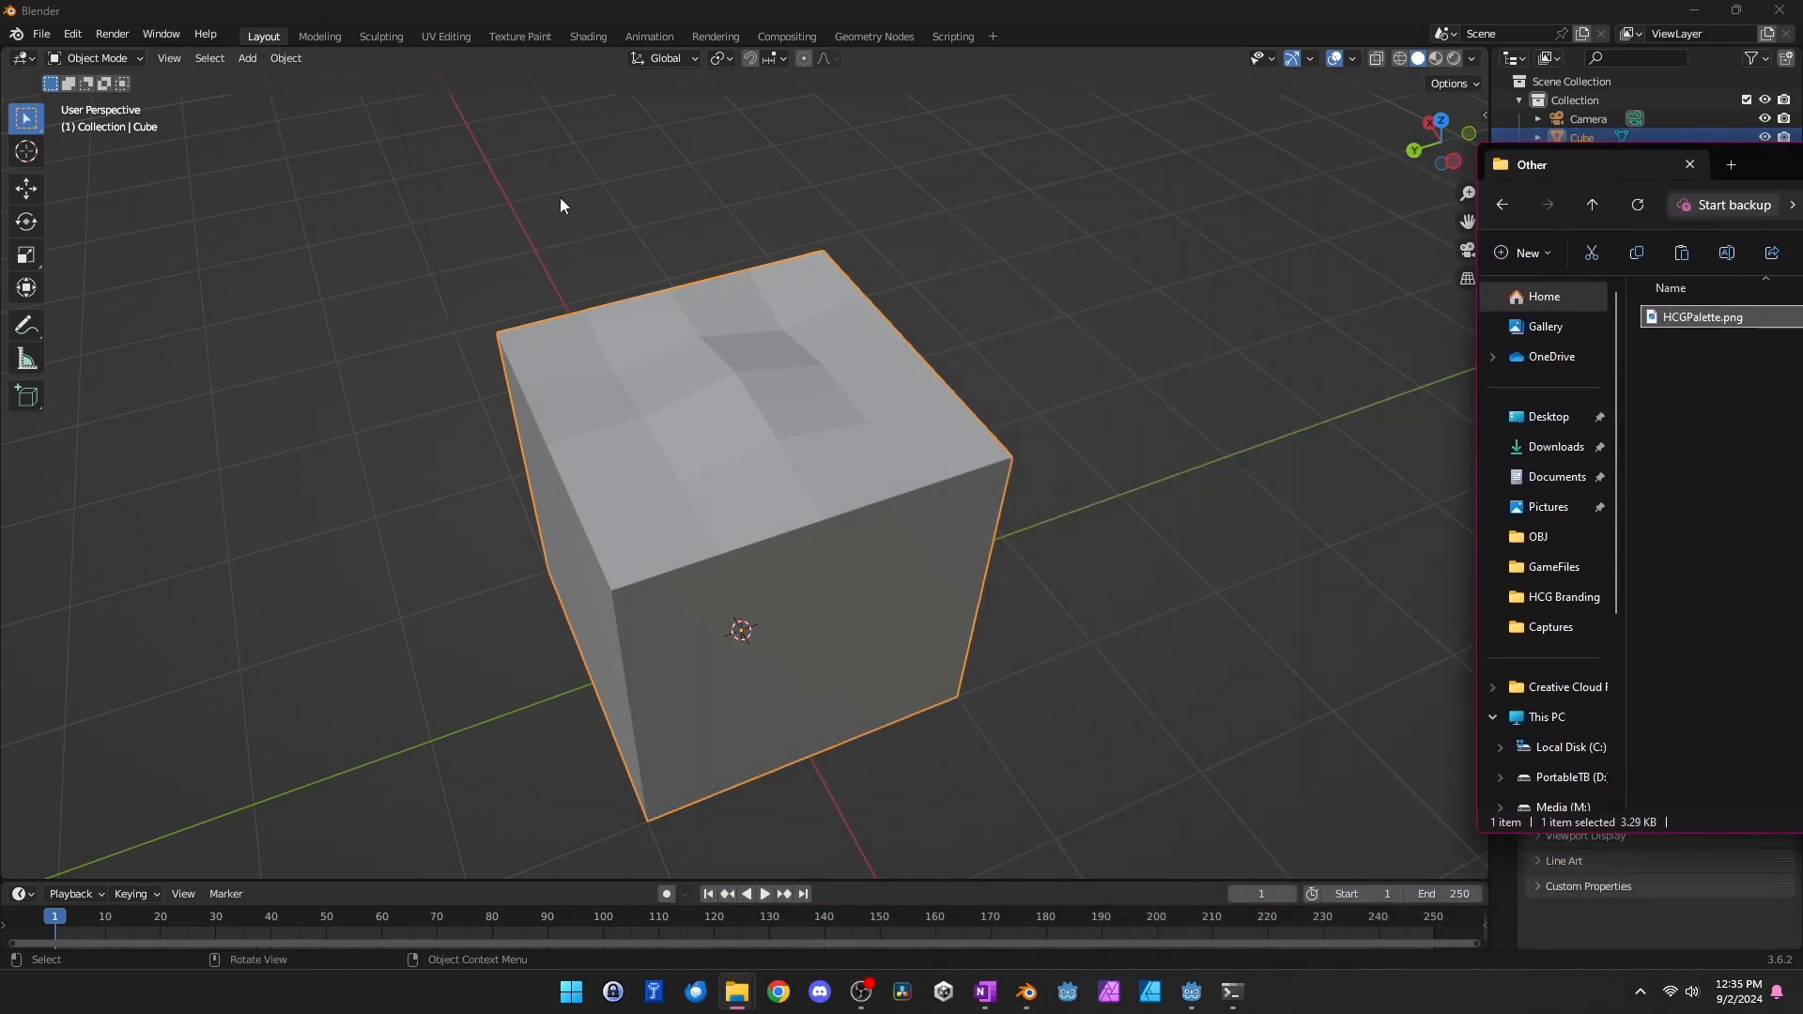
click(589, 37)
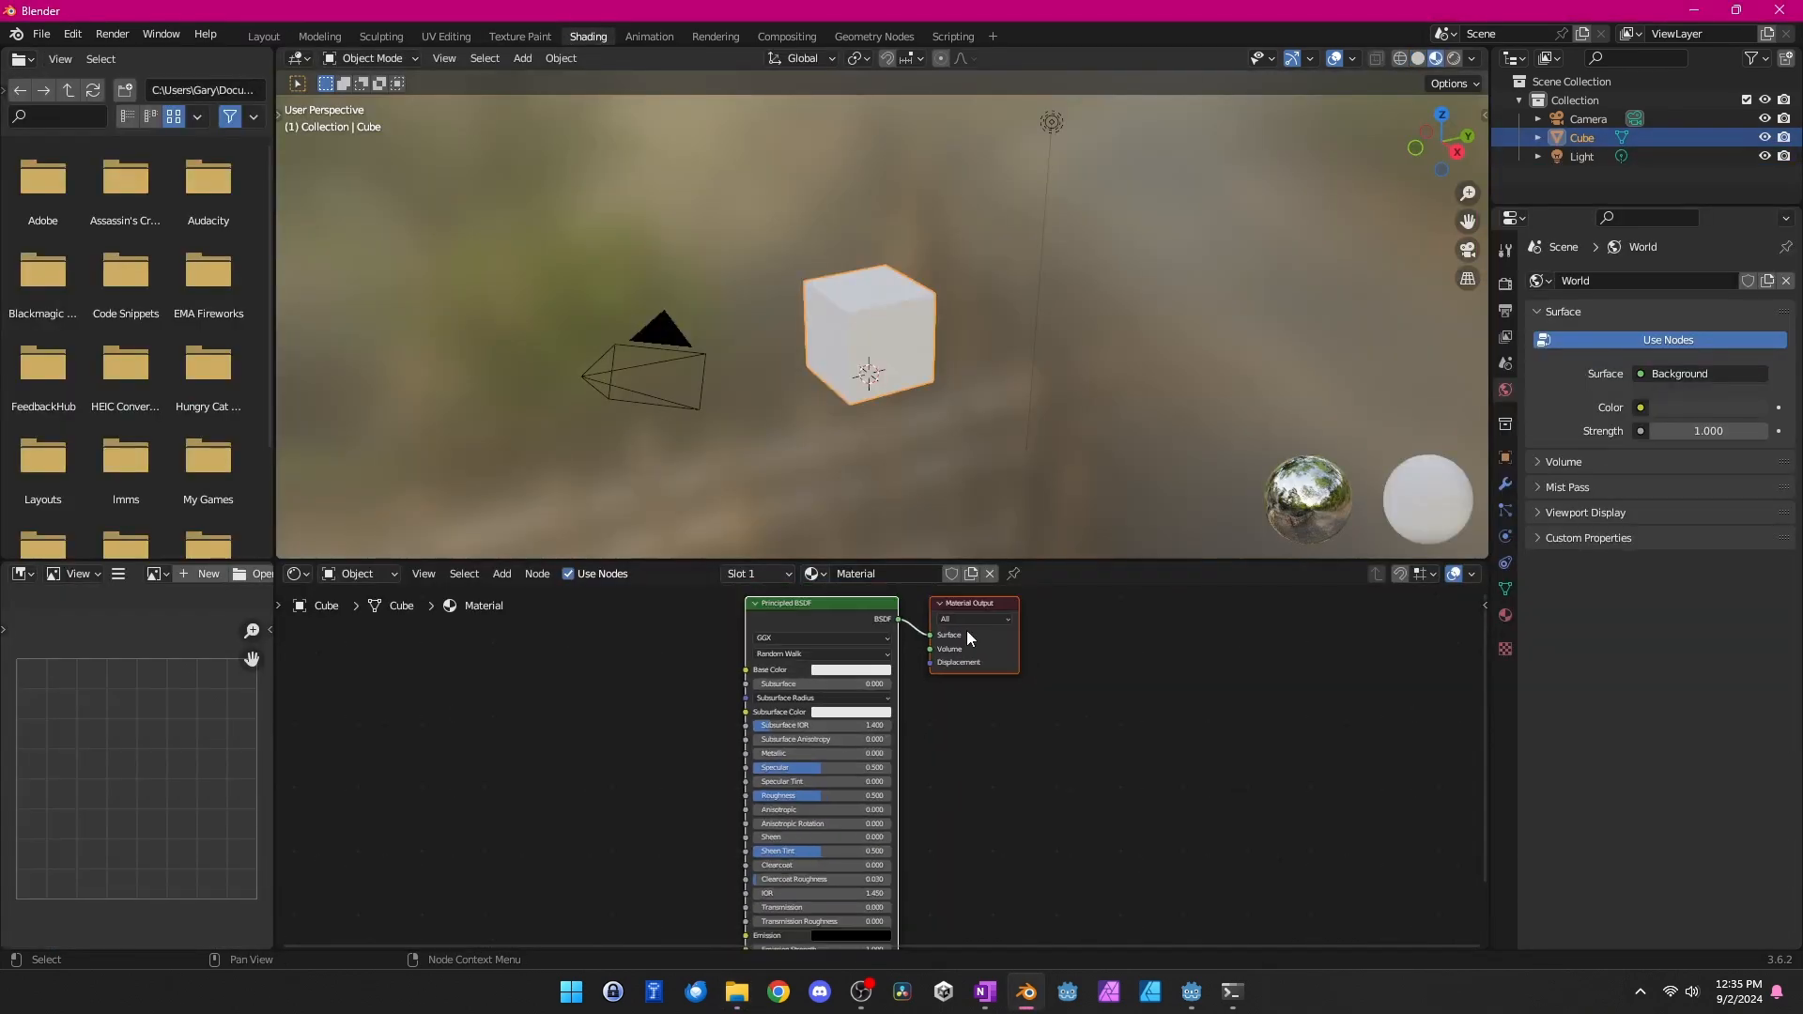
key(alt+Tab)
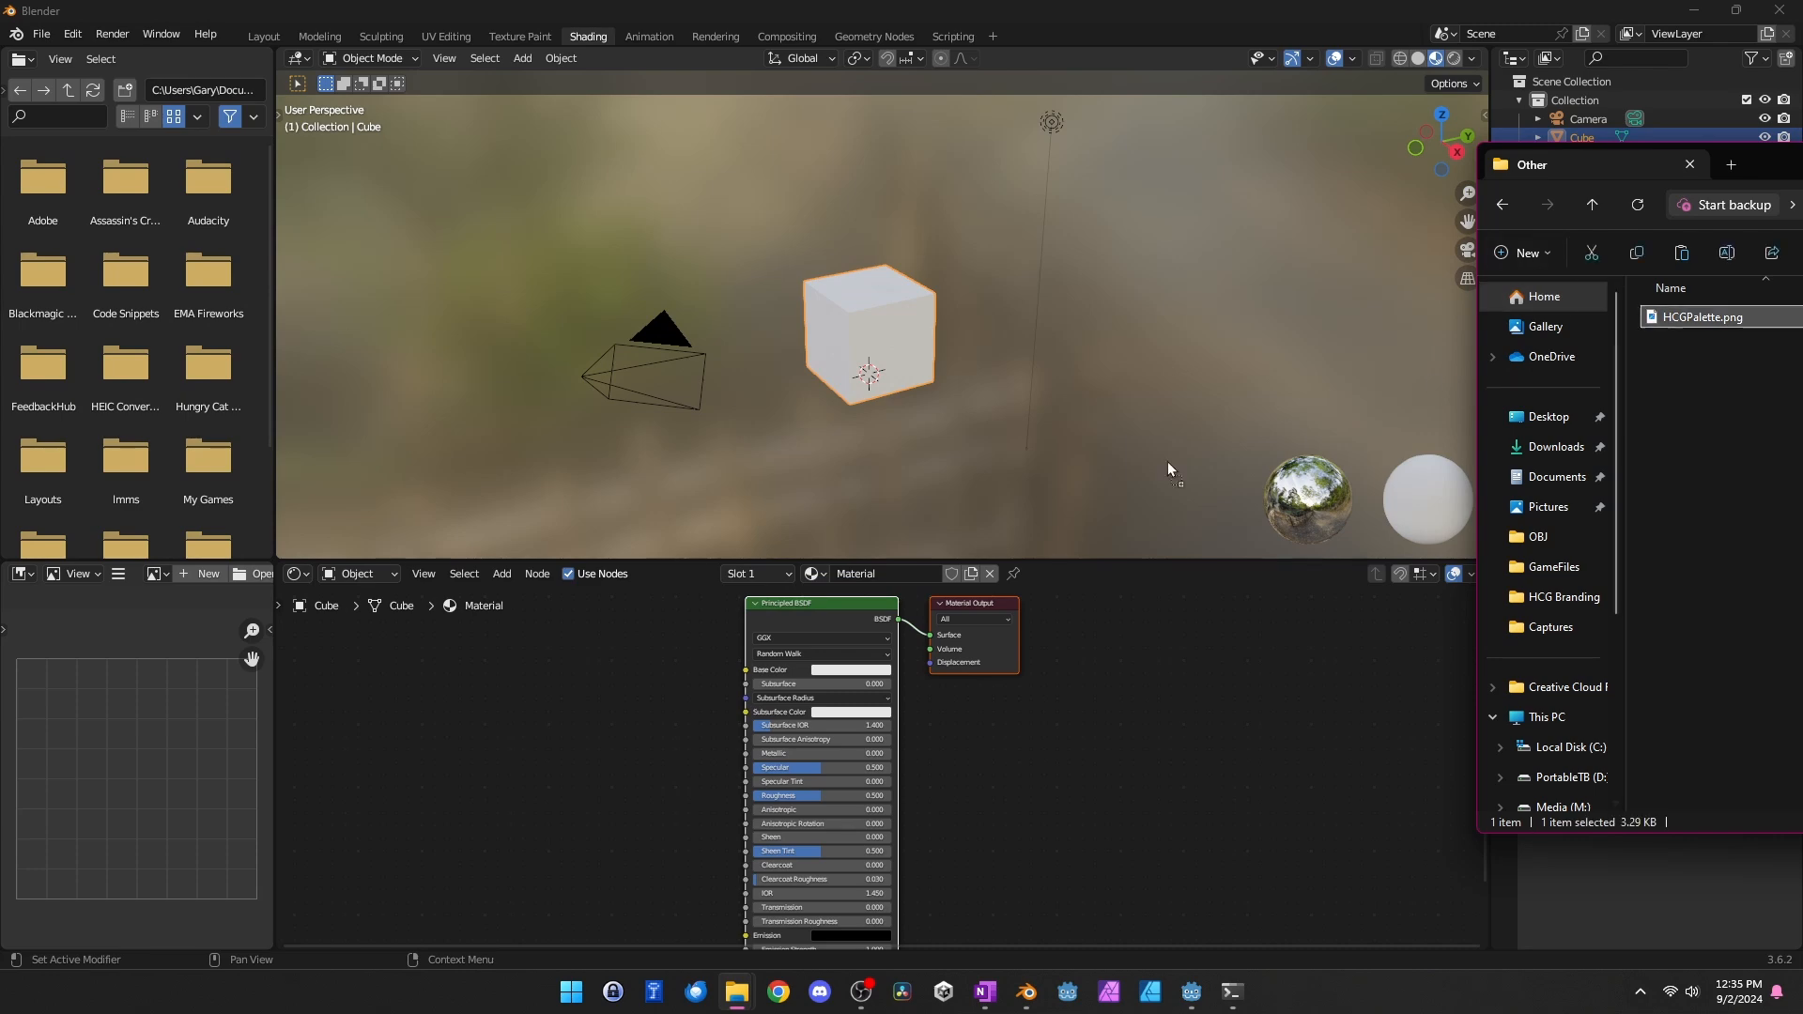
drag(535, 688, 534, 688)
click(611, 752)
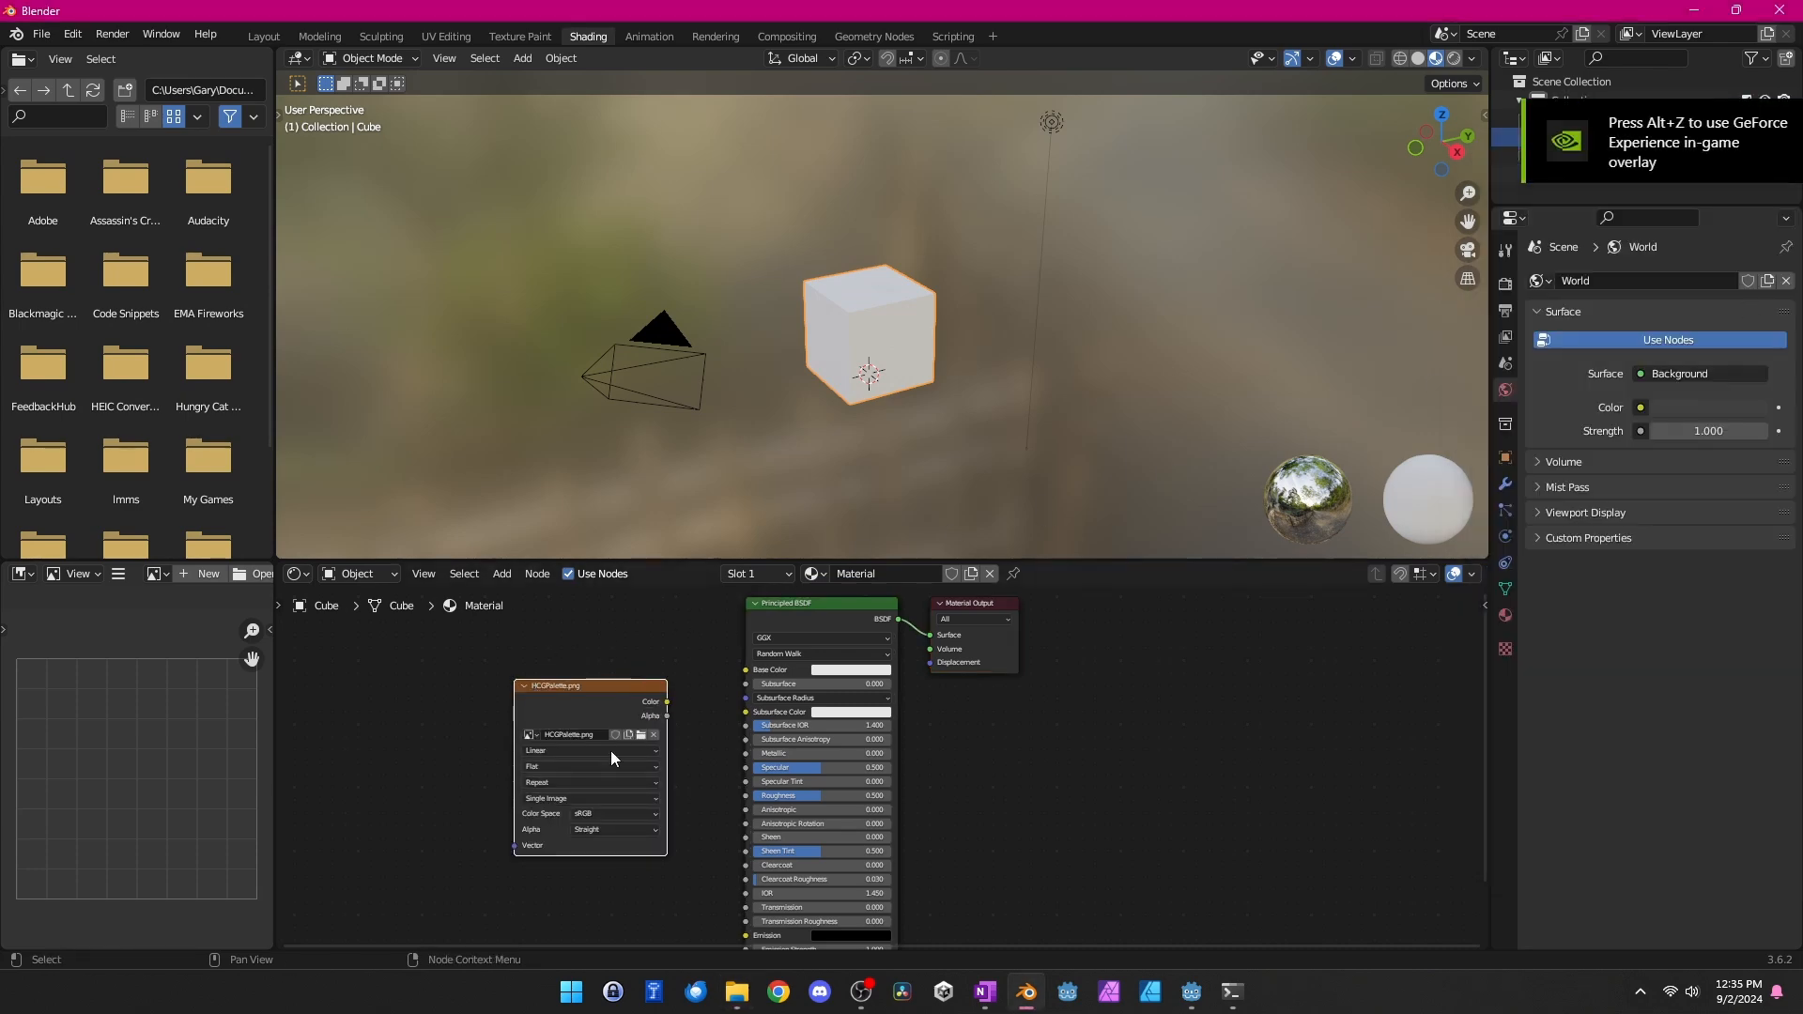
Connect the HCGPalette.png Color output to the Principled BSDF's Base Color and inspect the textured cube
click(601, 675)
click(601, 678)
drag(697, 562, 699, 256)
scroll(746, 512, up, 2)
scroll(746, 507, up, 1)
drag(570, 456, 693, 472)
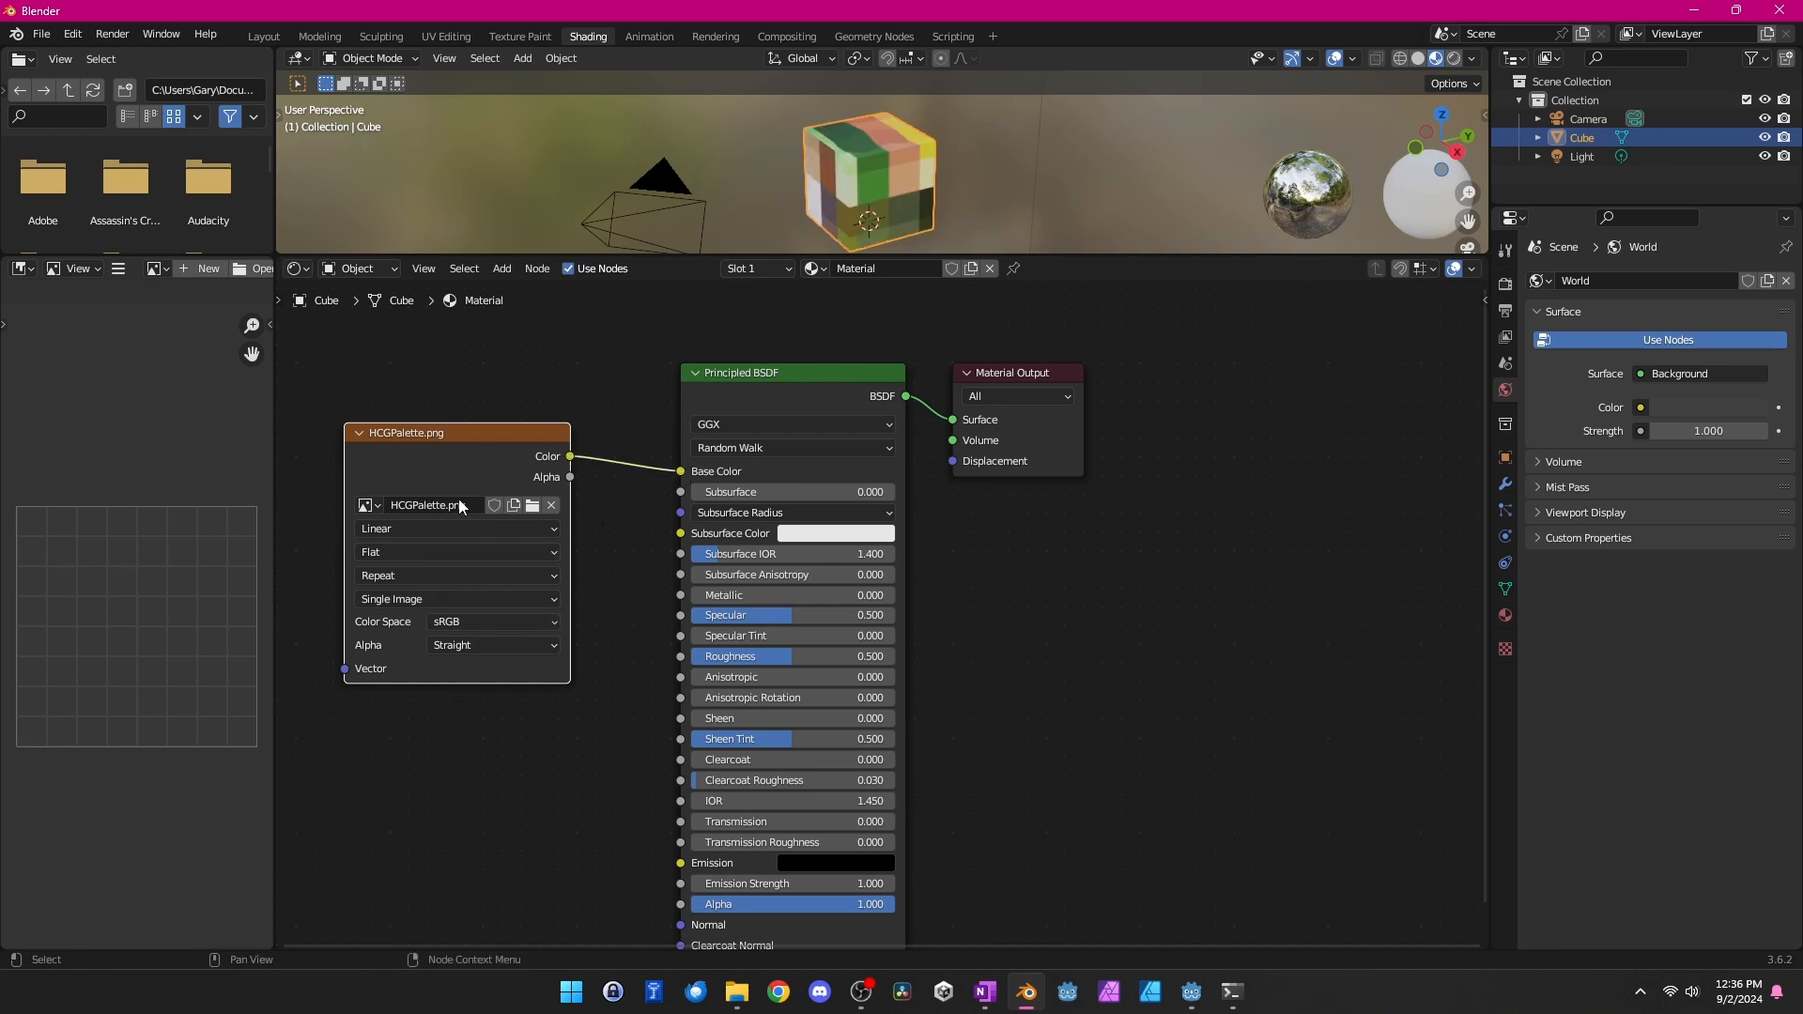
scroll(884, 602, down, 2)
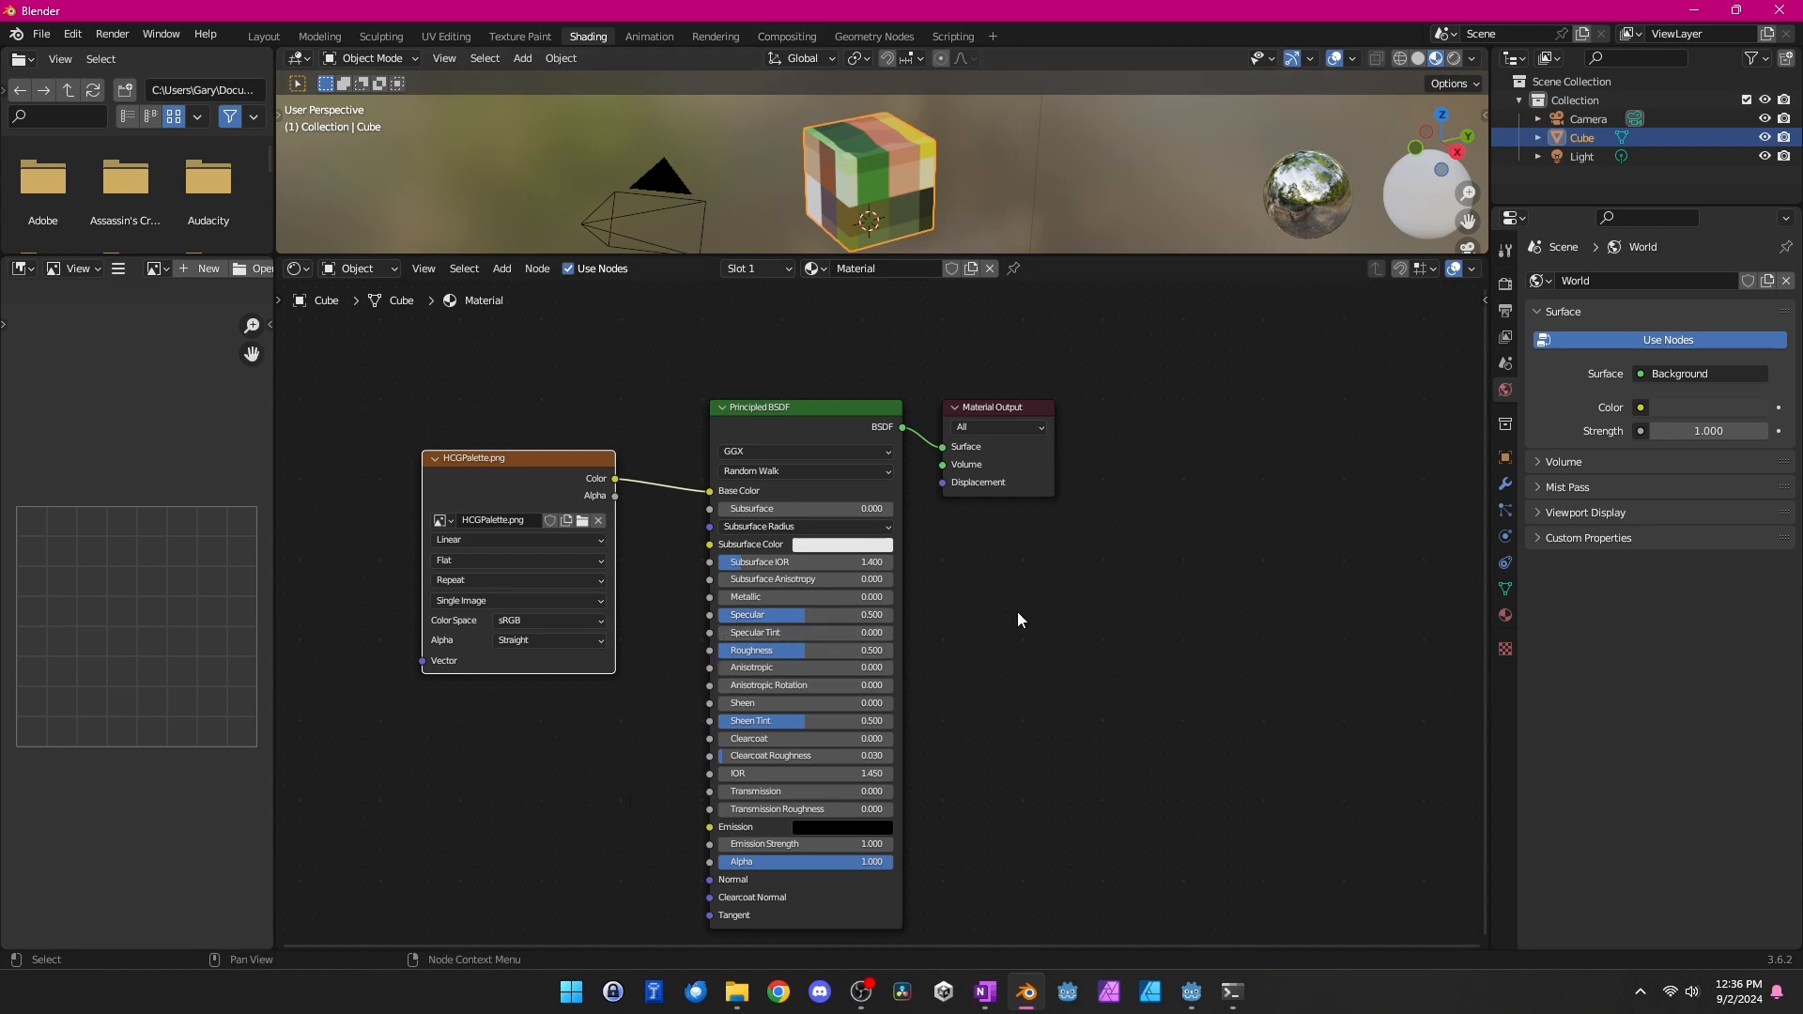
drag(1058, 257, 1108, 601)
scroll(887, 351, up, 4)
middle_drag(886, 353, 984, 427)
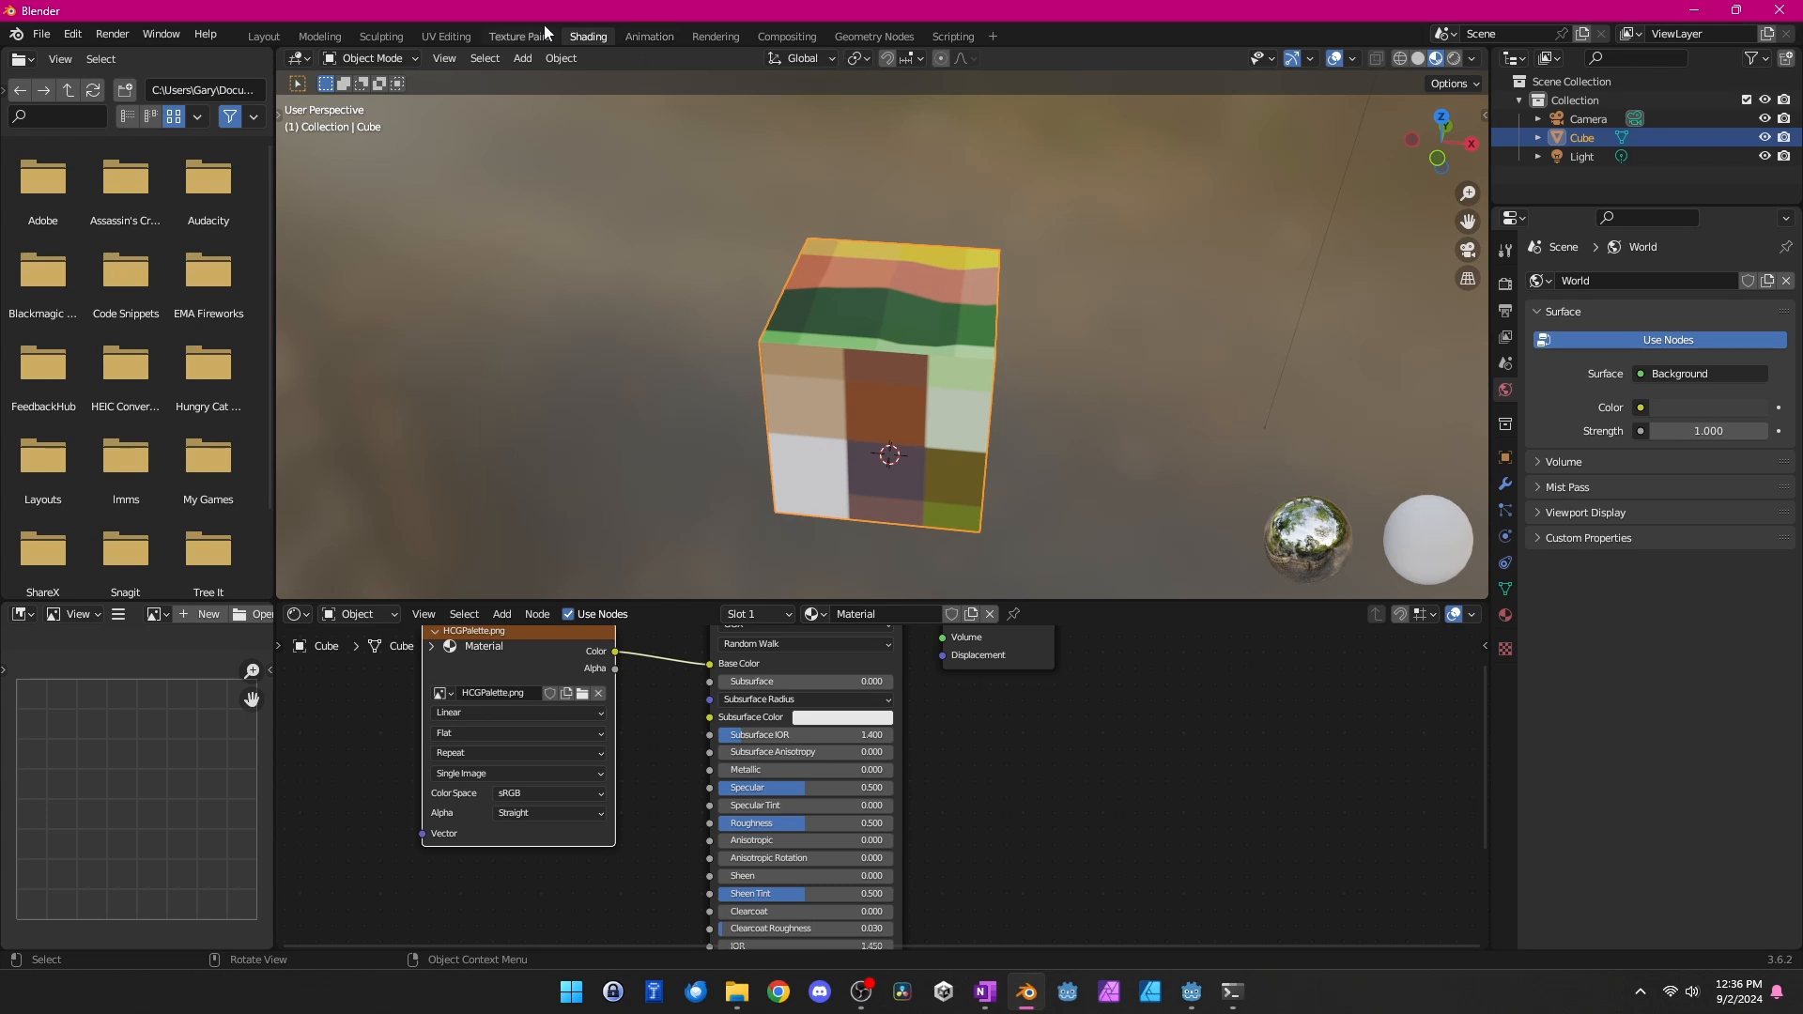
Switch to the UV Editing workspace, widen the 3D view, show the cube in Material Preview and deselect all its geometry
click(456, 38)
drag(754, 339, 605, 342)
click(1435, 61)
scroll(1075, 466, up, 5)
middle_drag(1070, 426, 998, 364)
key(a)
key(alt+a)
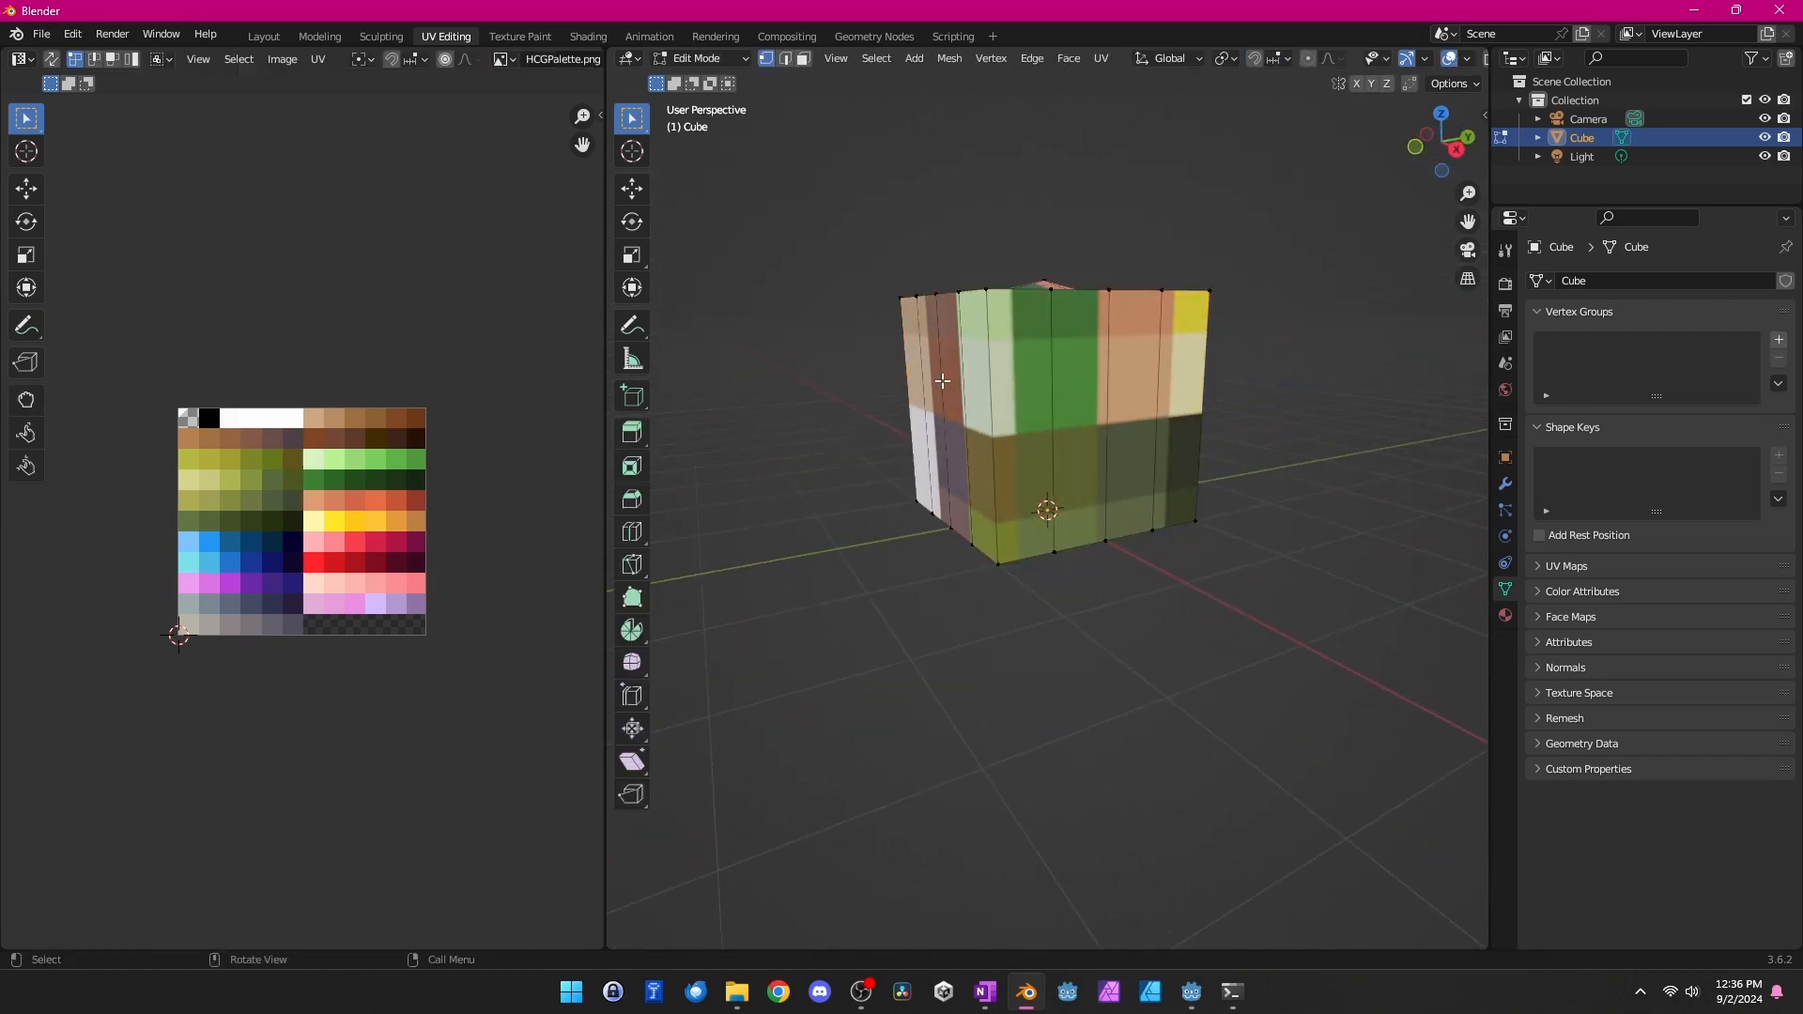
Add a horizontal loop cut around the cube's sides and slide it up close to the top
key(ctrl+r)
click(1080, 416)
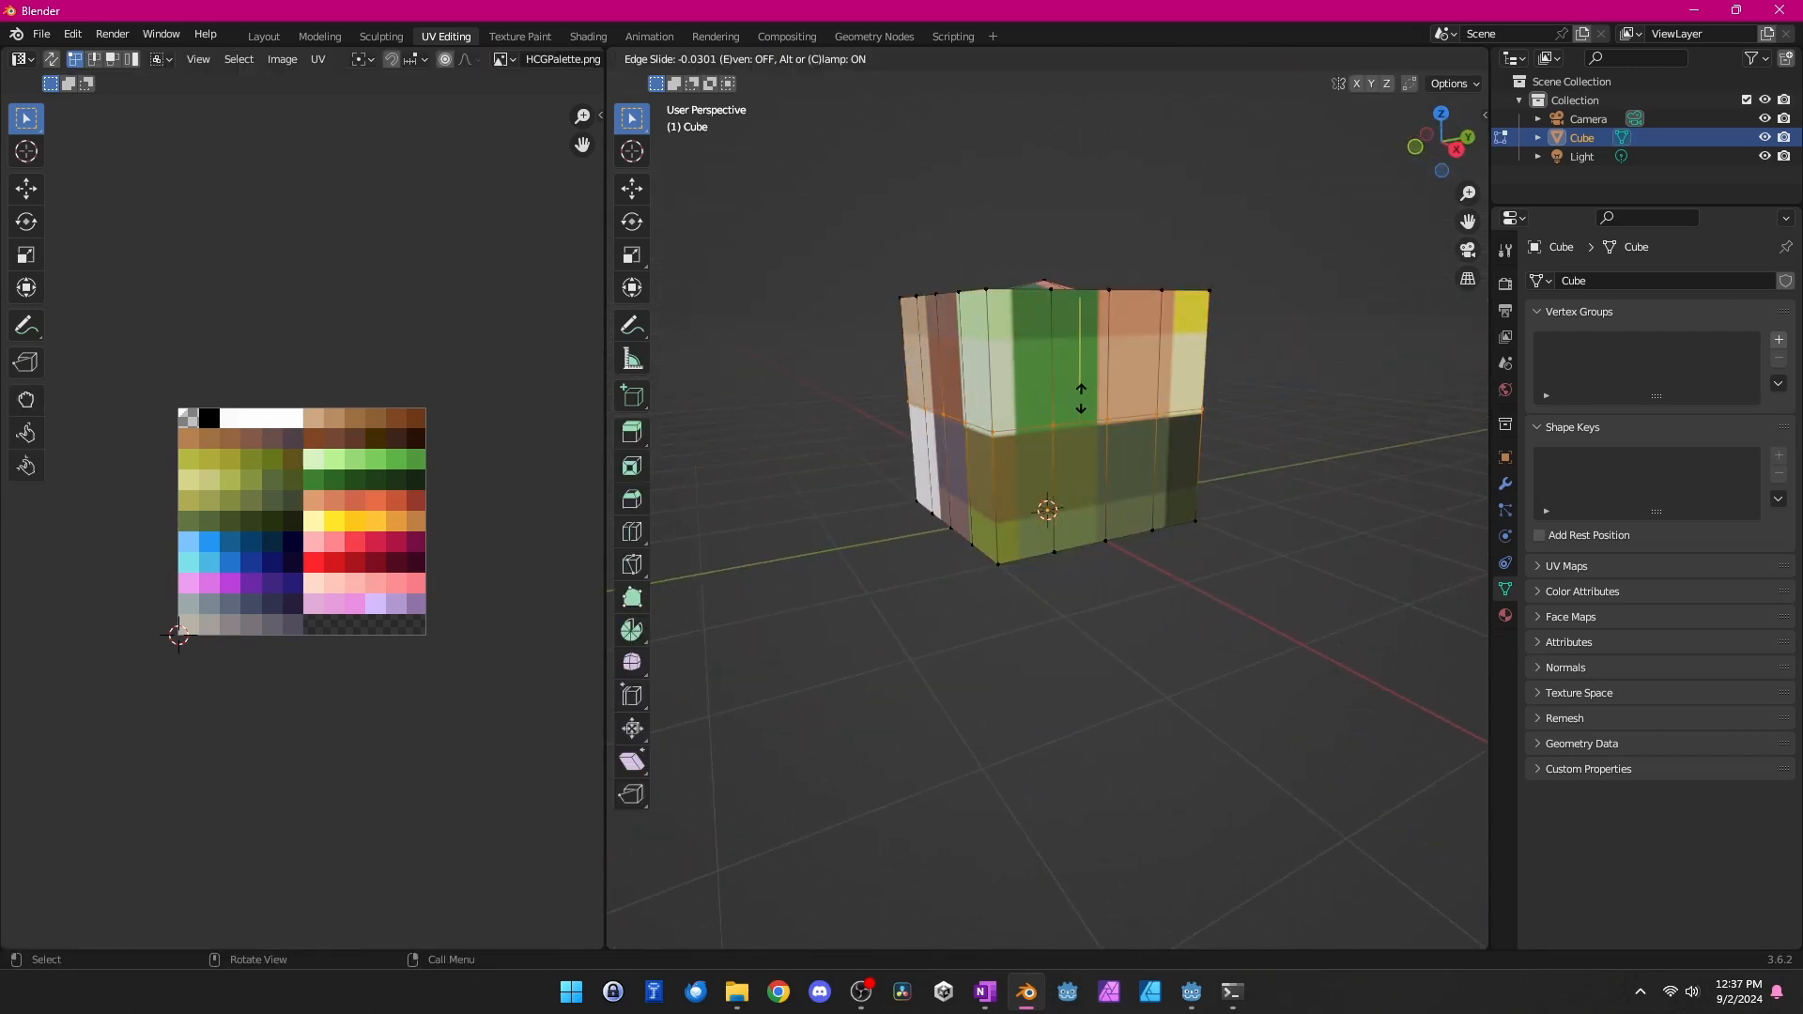
click(1082, 320)
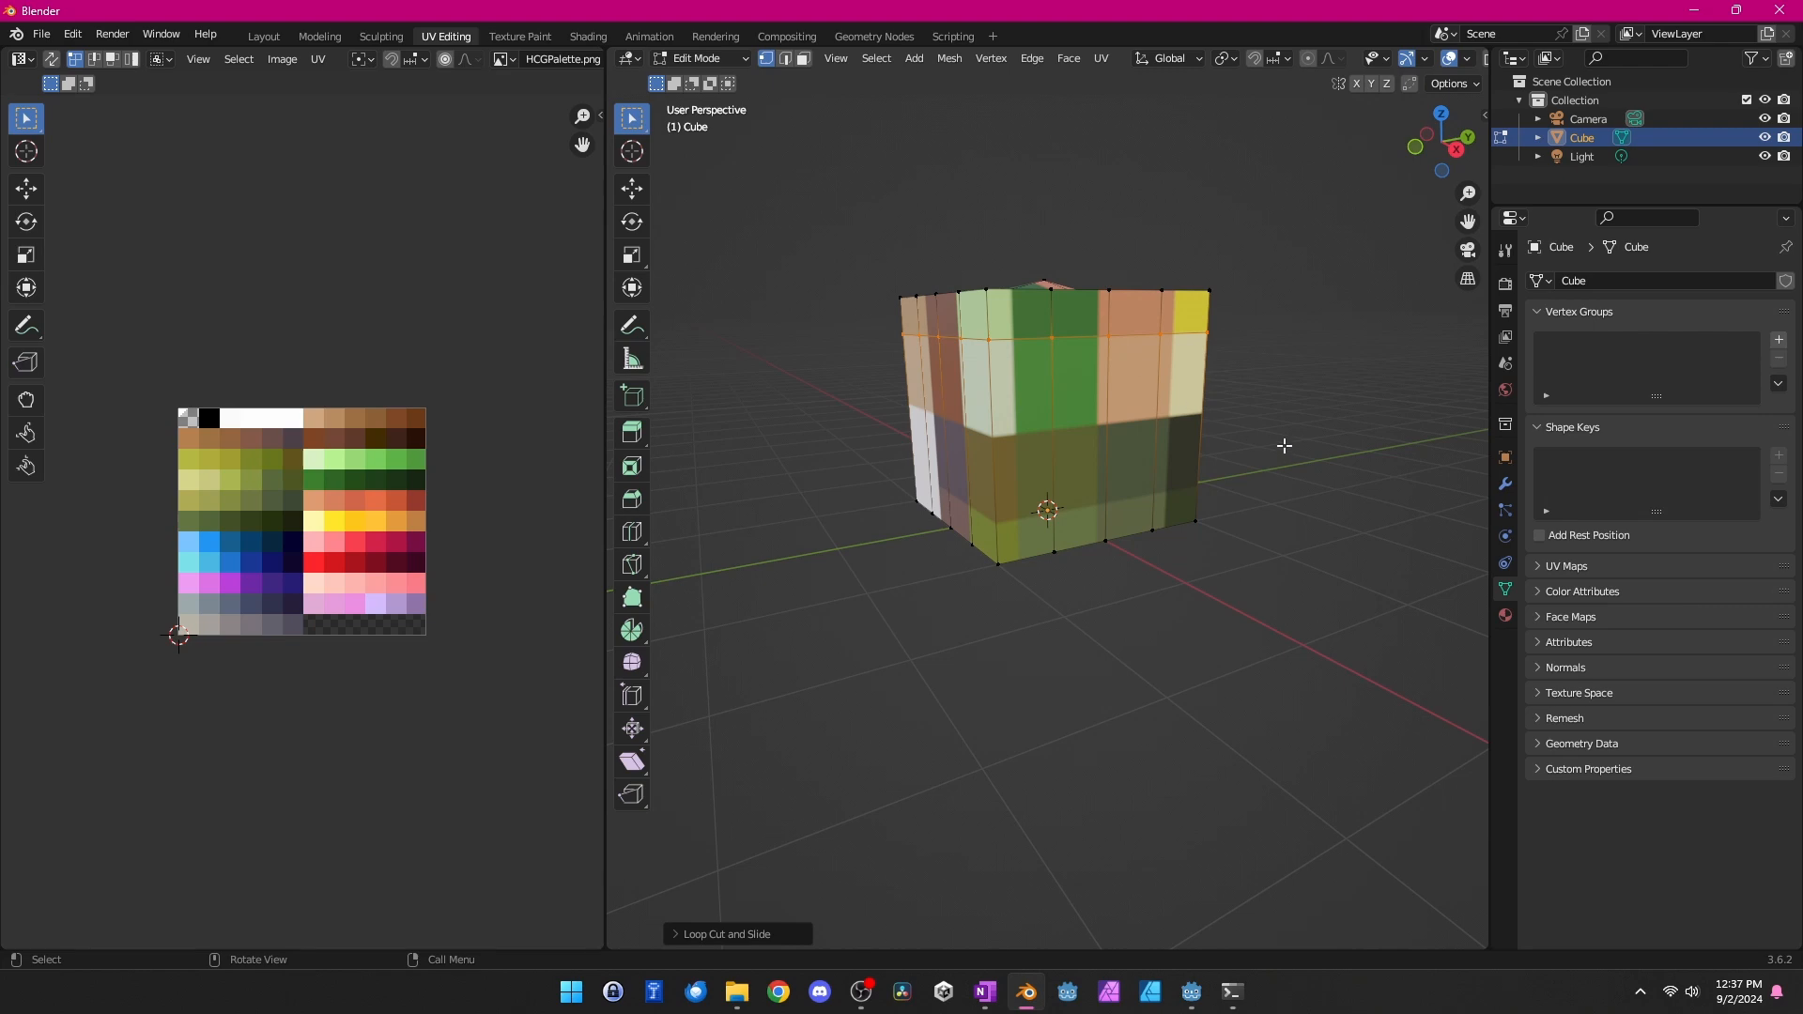
Switch to face selection and add the faces of the cube's top grid to the selection one at a time
middle_drag(1280, 442, 953, 186)
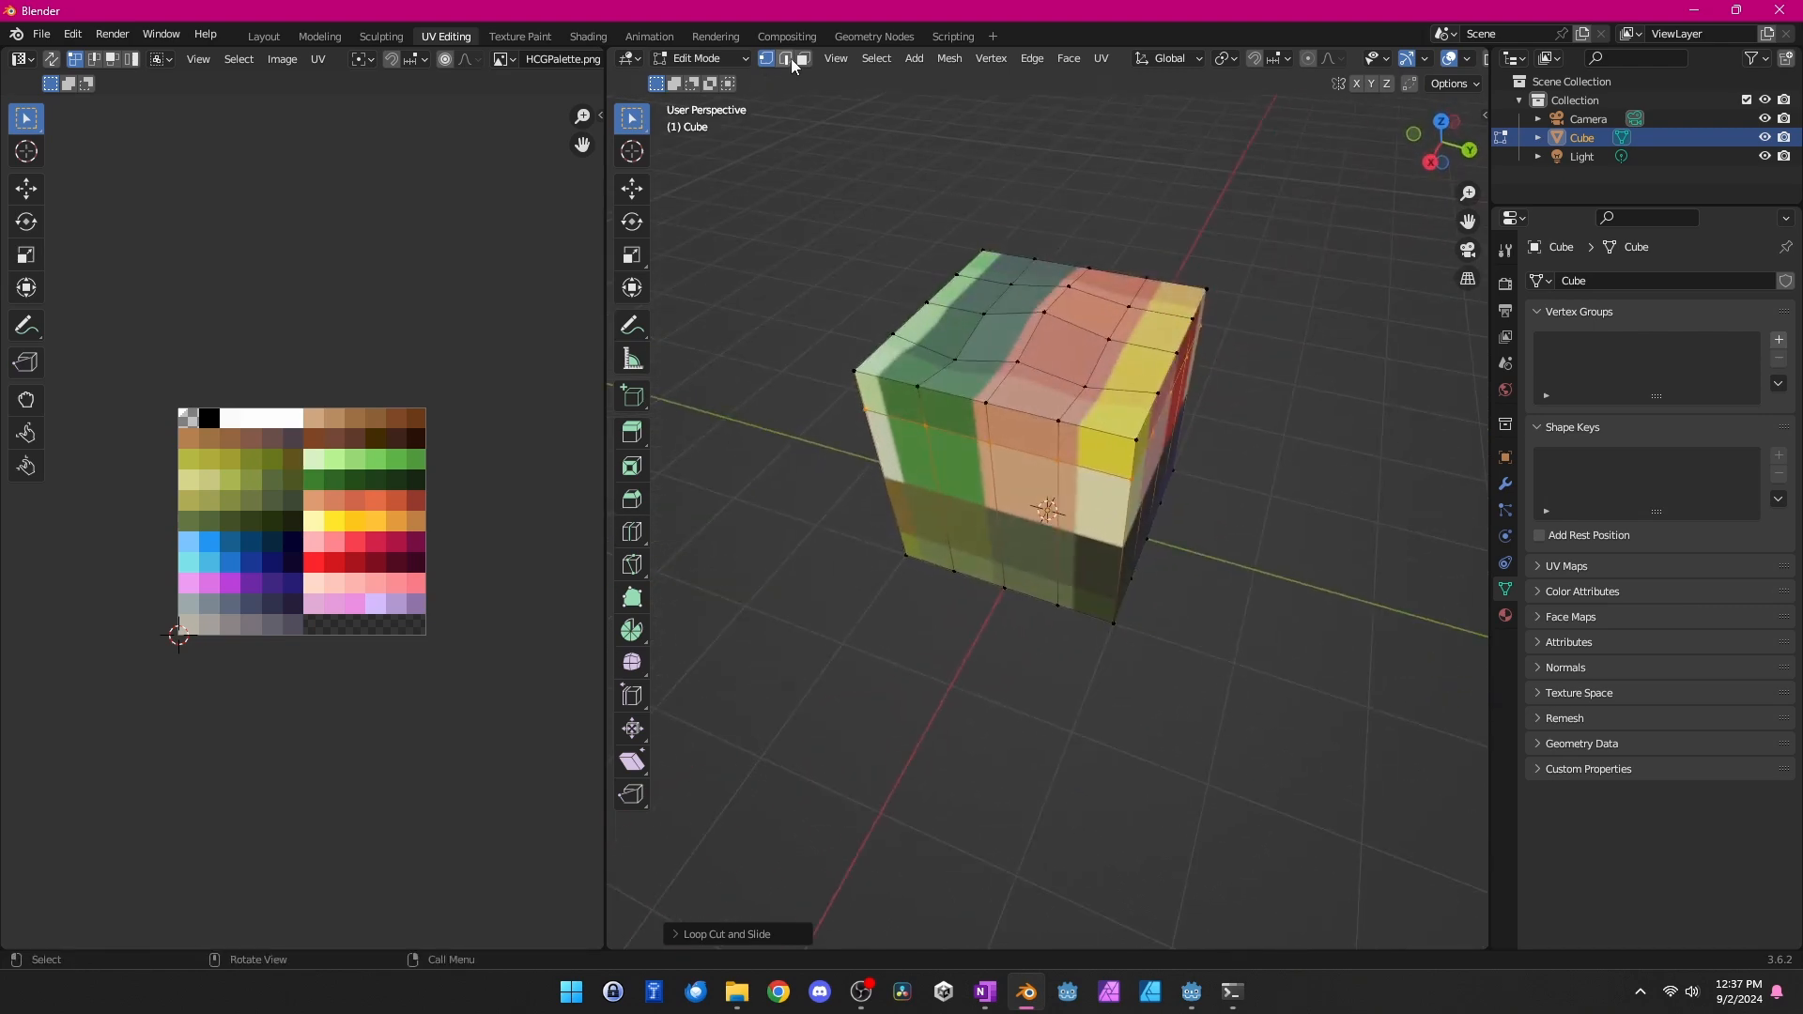
shift+click(954, 324)
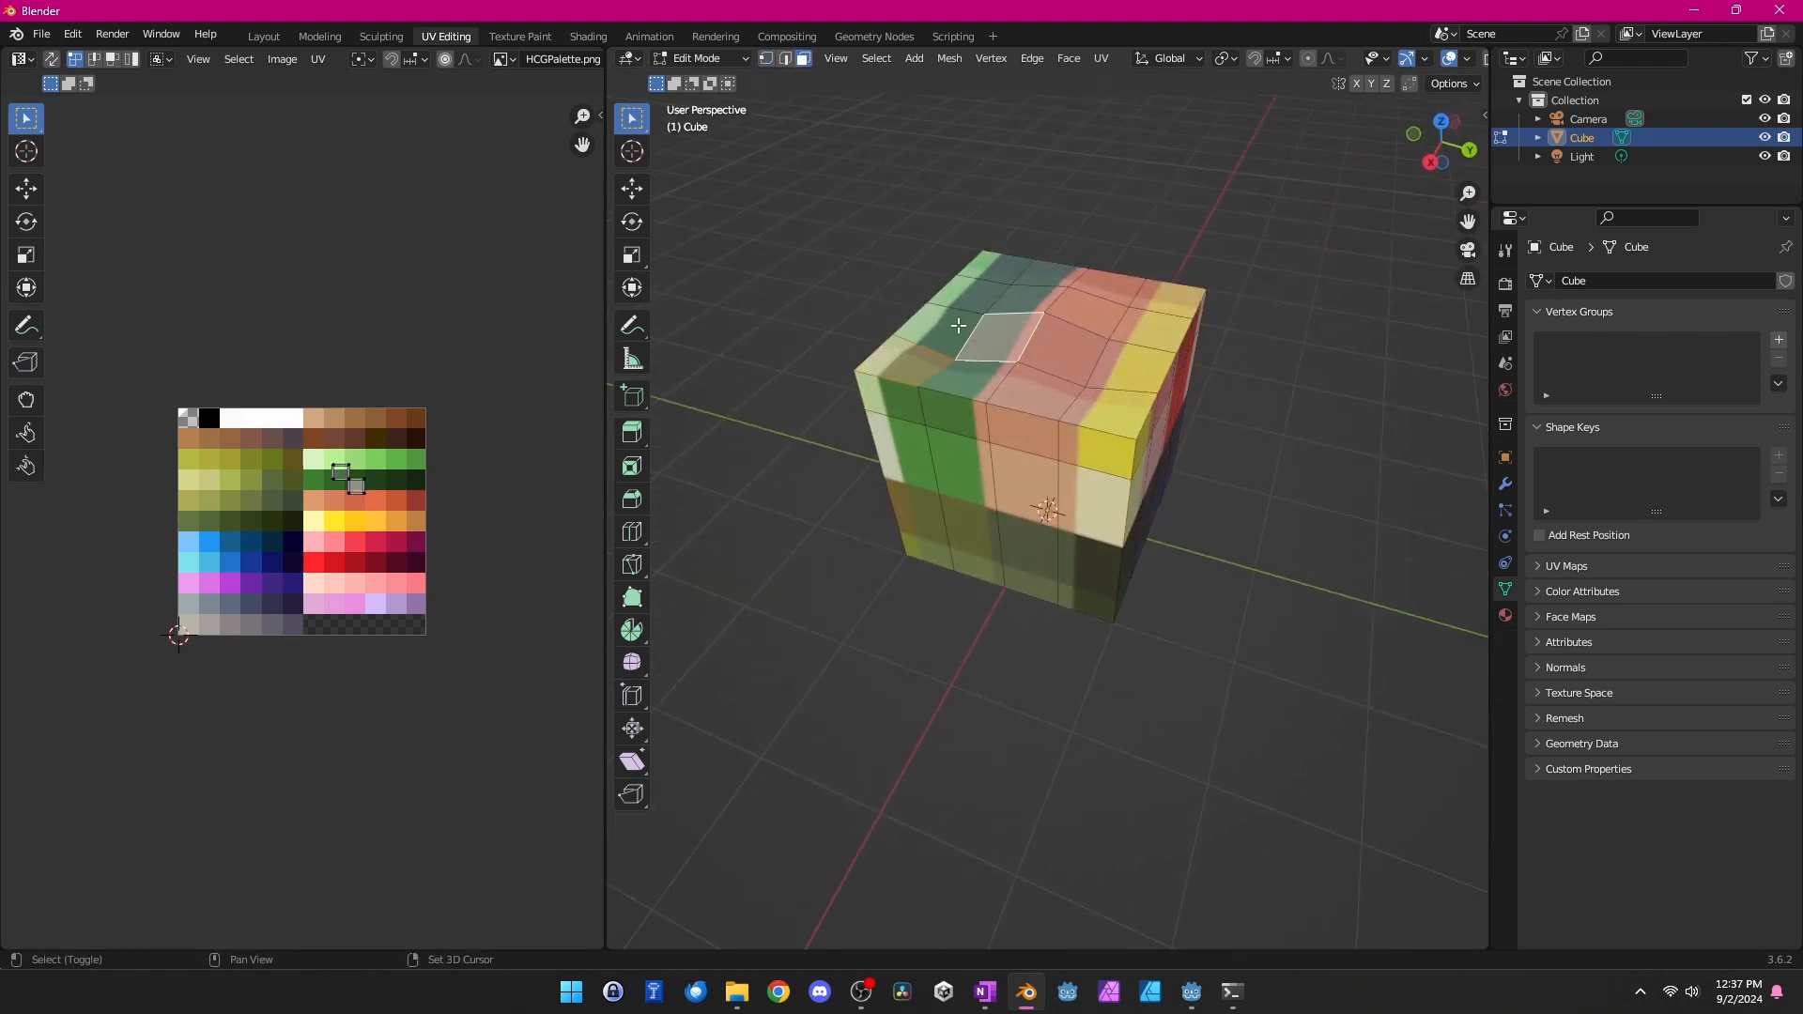
shift+click(984, 265)
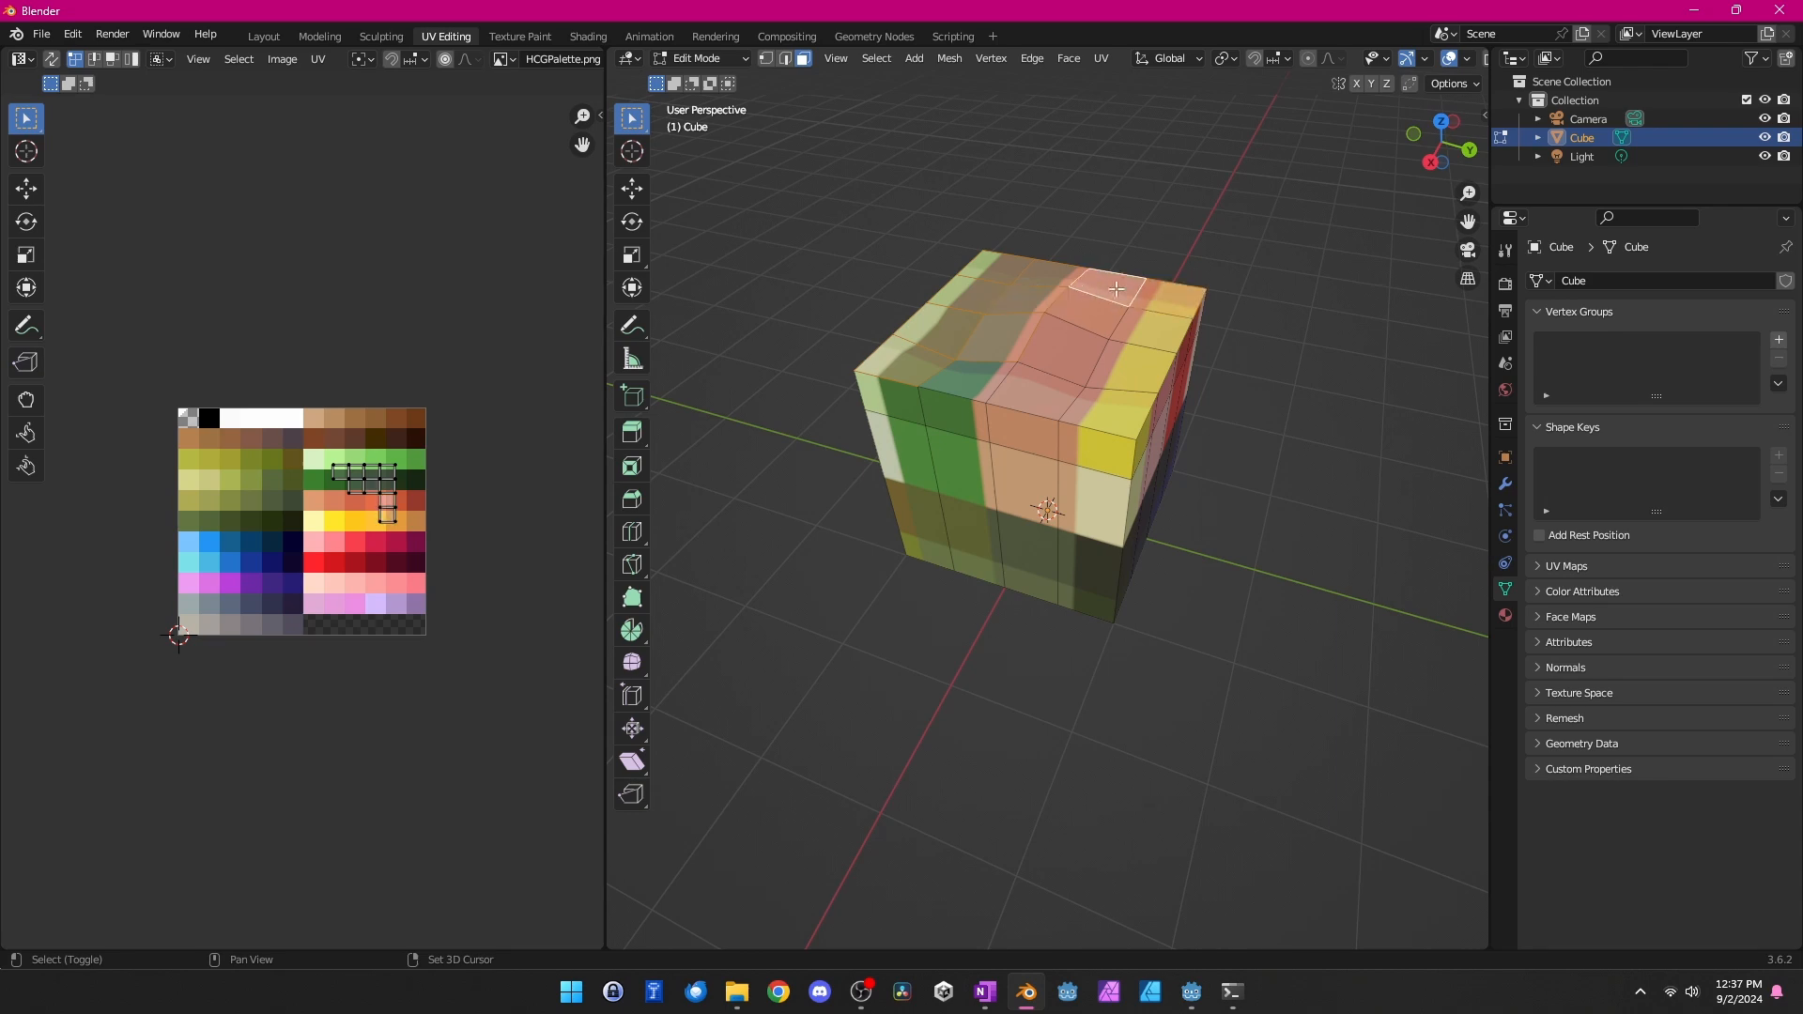
shift+click(1071, 368)
shift+click(1030, 397)
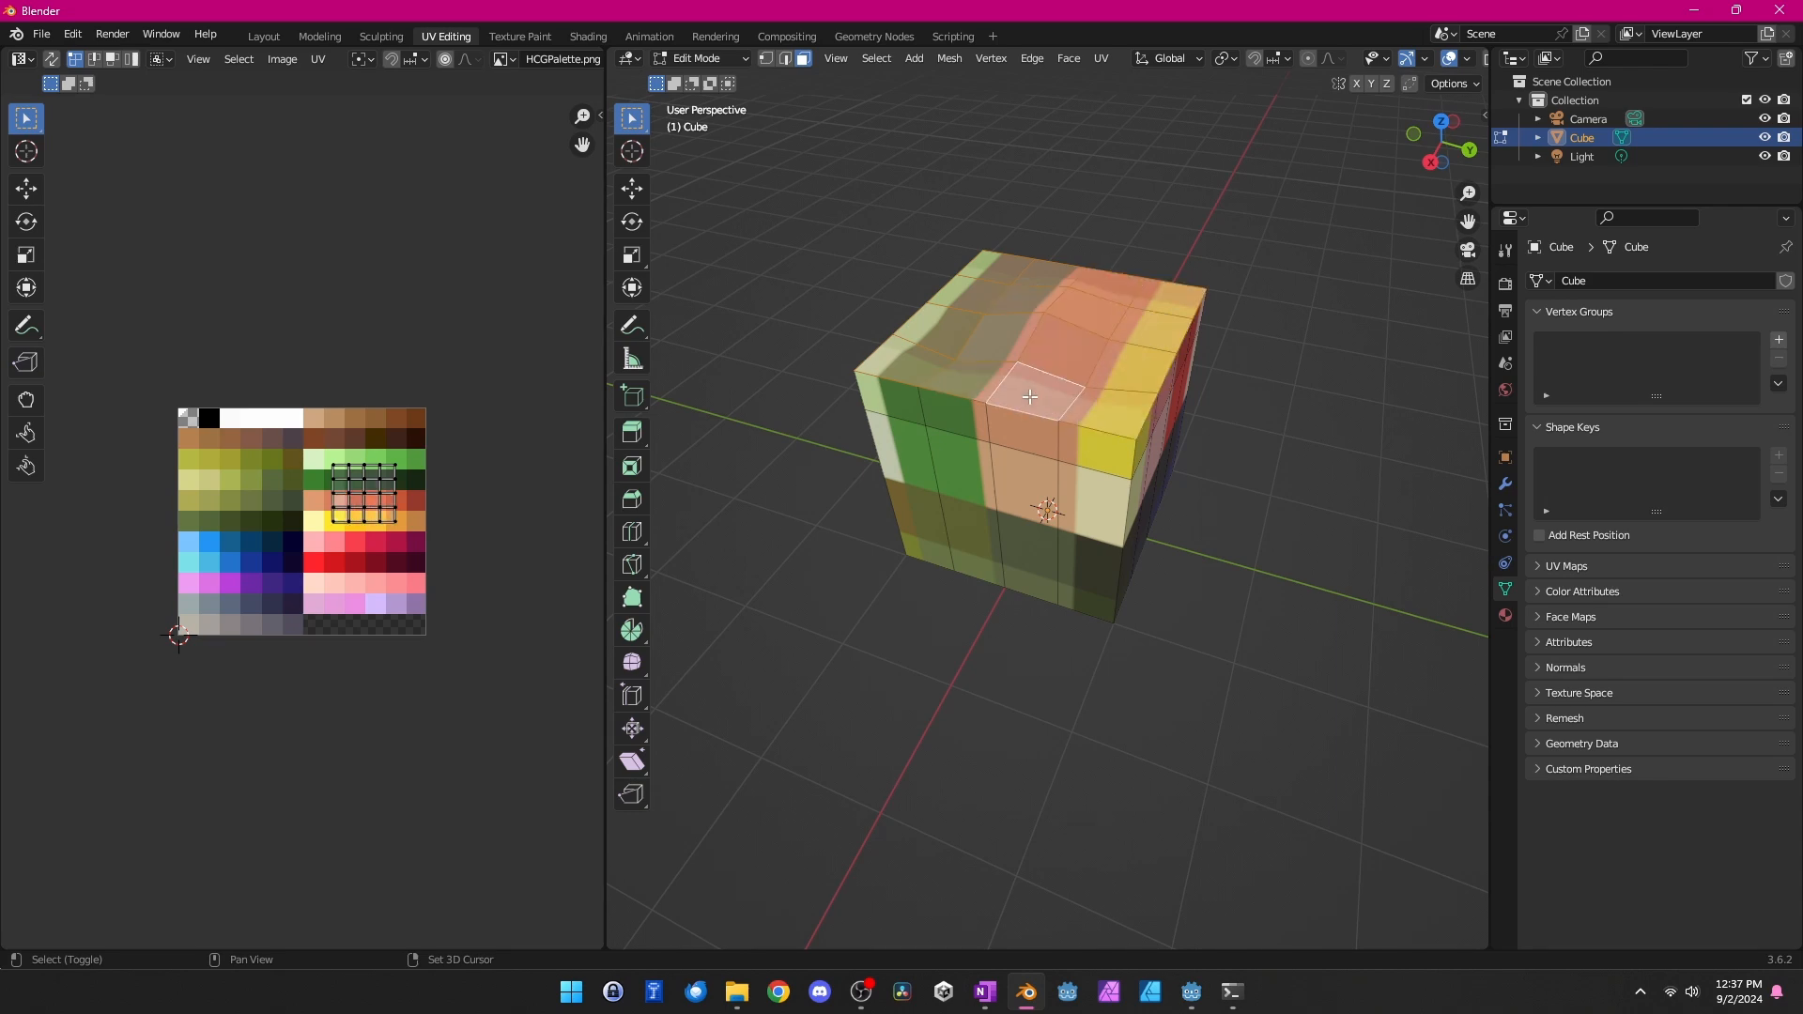
Clear the selection and use Circle Select to select the cube's top faces and the narrow band around the upper sides
drag(636, 117, 705, 197)
click(1087, 211)
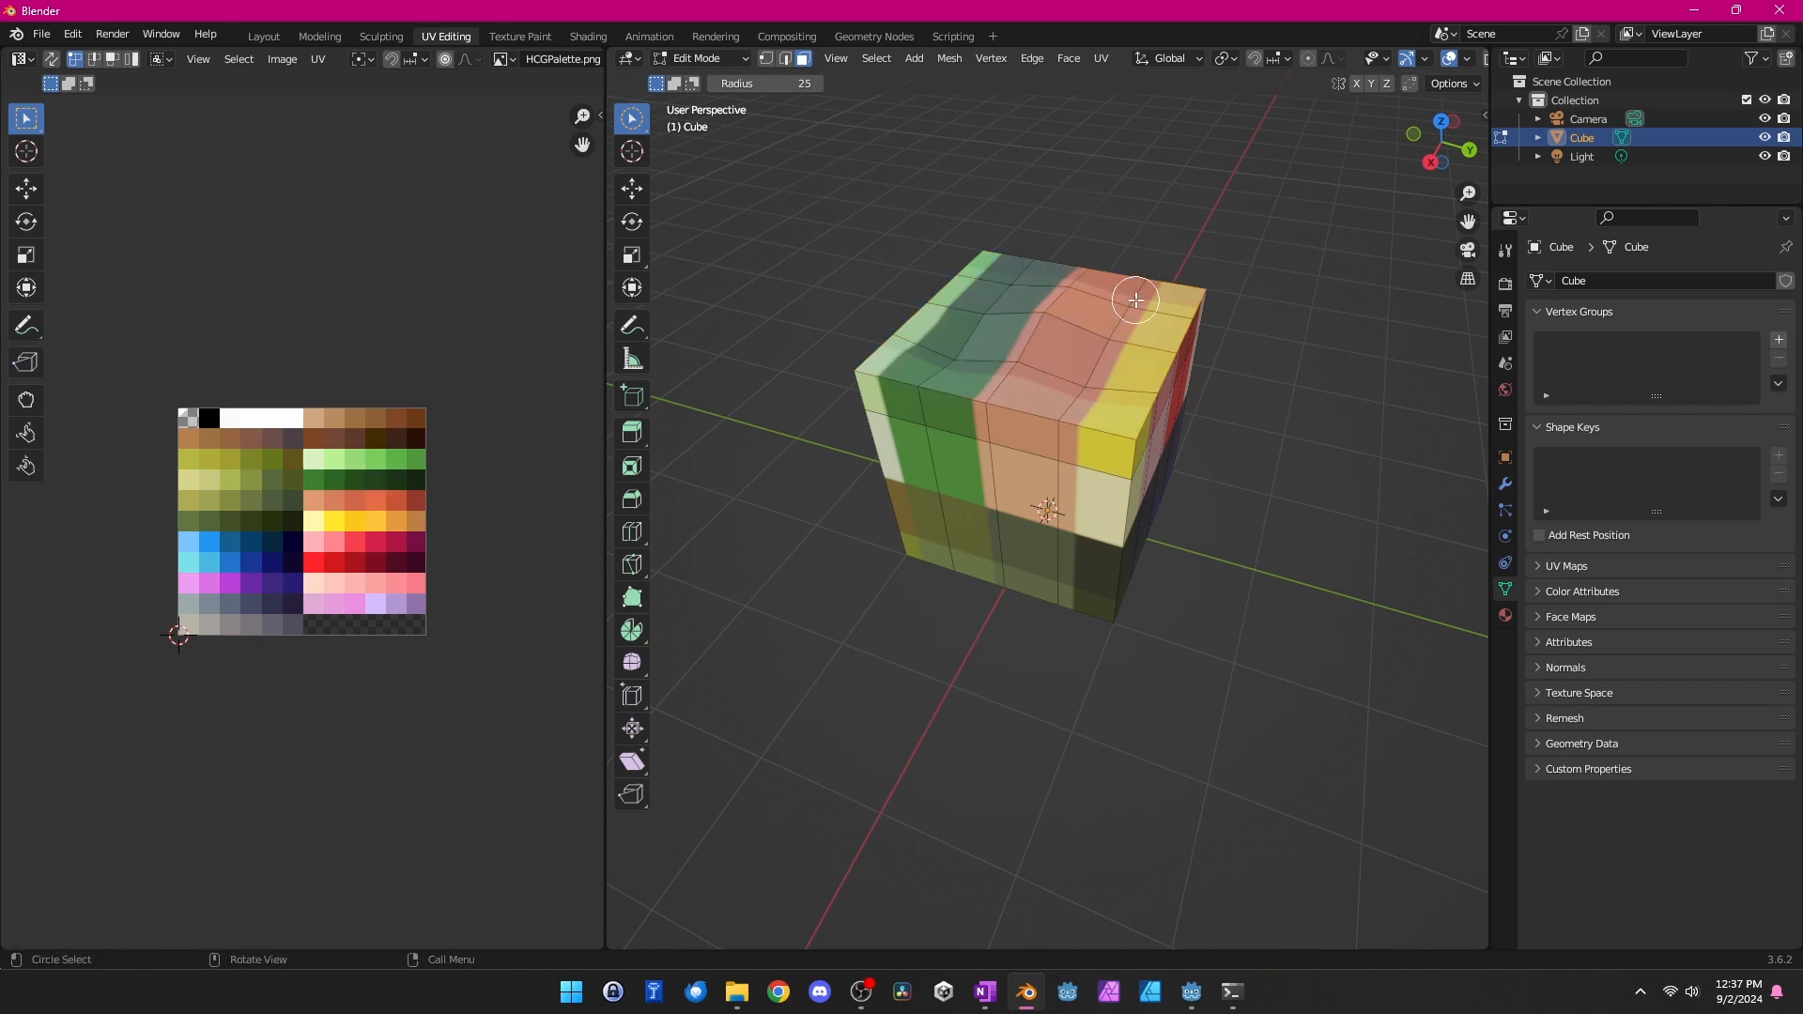
mouse_move(1132, 302)
mouse_down()
mouse_move(1006, 294)
mouse_move(1098, 391)
mouse_up()
middle_drag(1026, 331, 870, 279)
shift+drag(935, 296, 1161, 291)
middle_drag(1161, 290, 954, 287)
shift+drag(955, 289, 1160, 286)
middle_drag(1160, 286, 925, 282)
shift+drag(925, 282, 1127, 284)
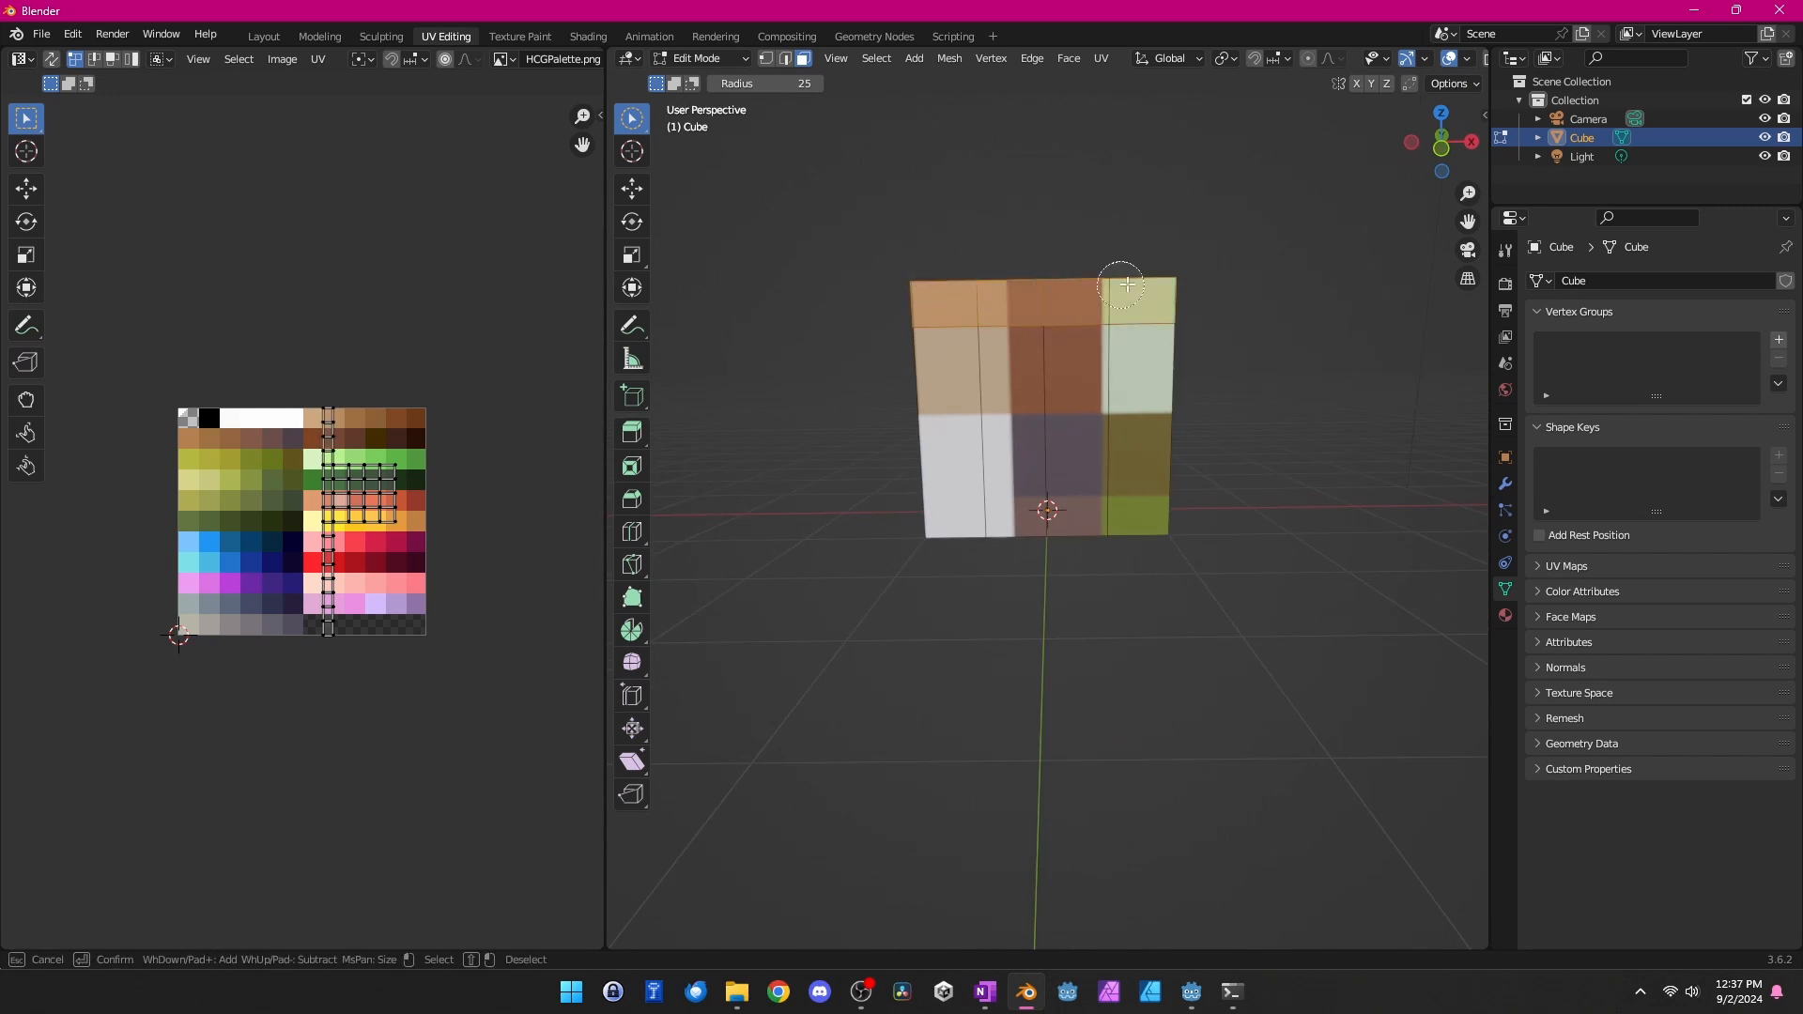
Try Circle Select on single faces near a top corner, and reselect all top faces and the upper side band
scroll(355, 492, up, 3)
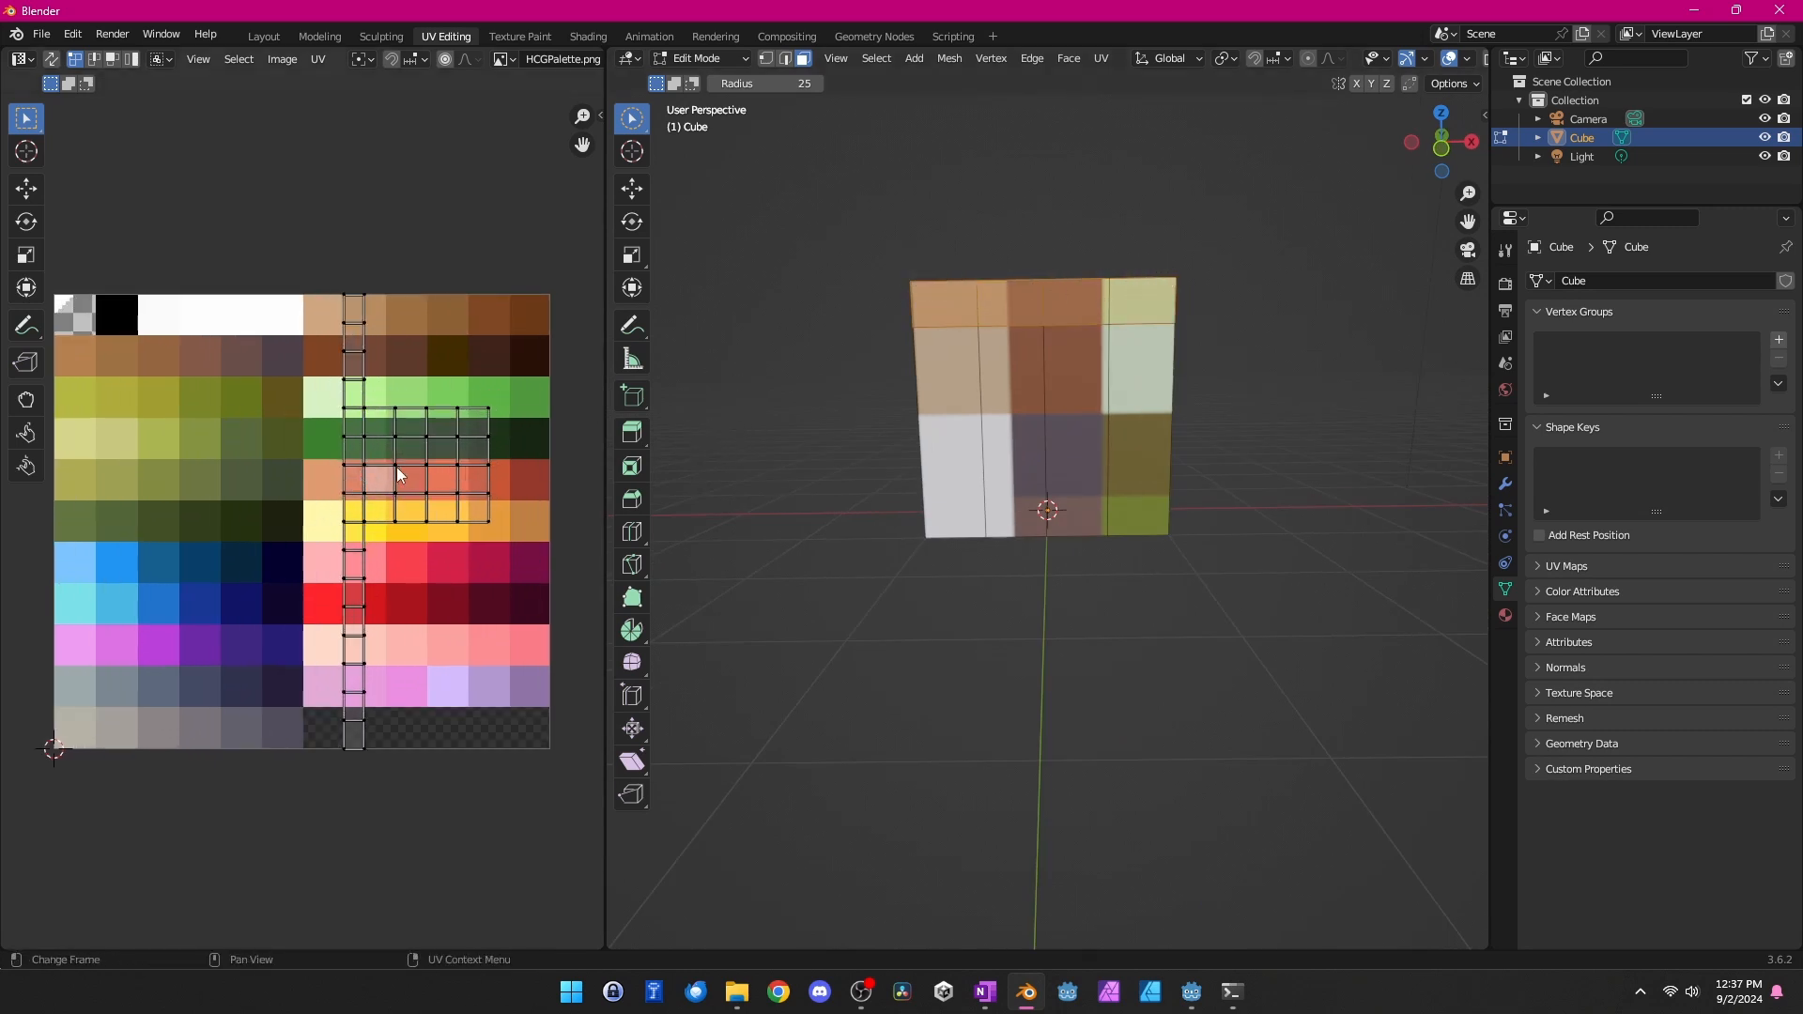
middle_drag(1041, 330, 1185, 403)
click(1202, 376)
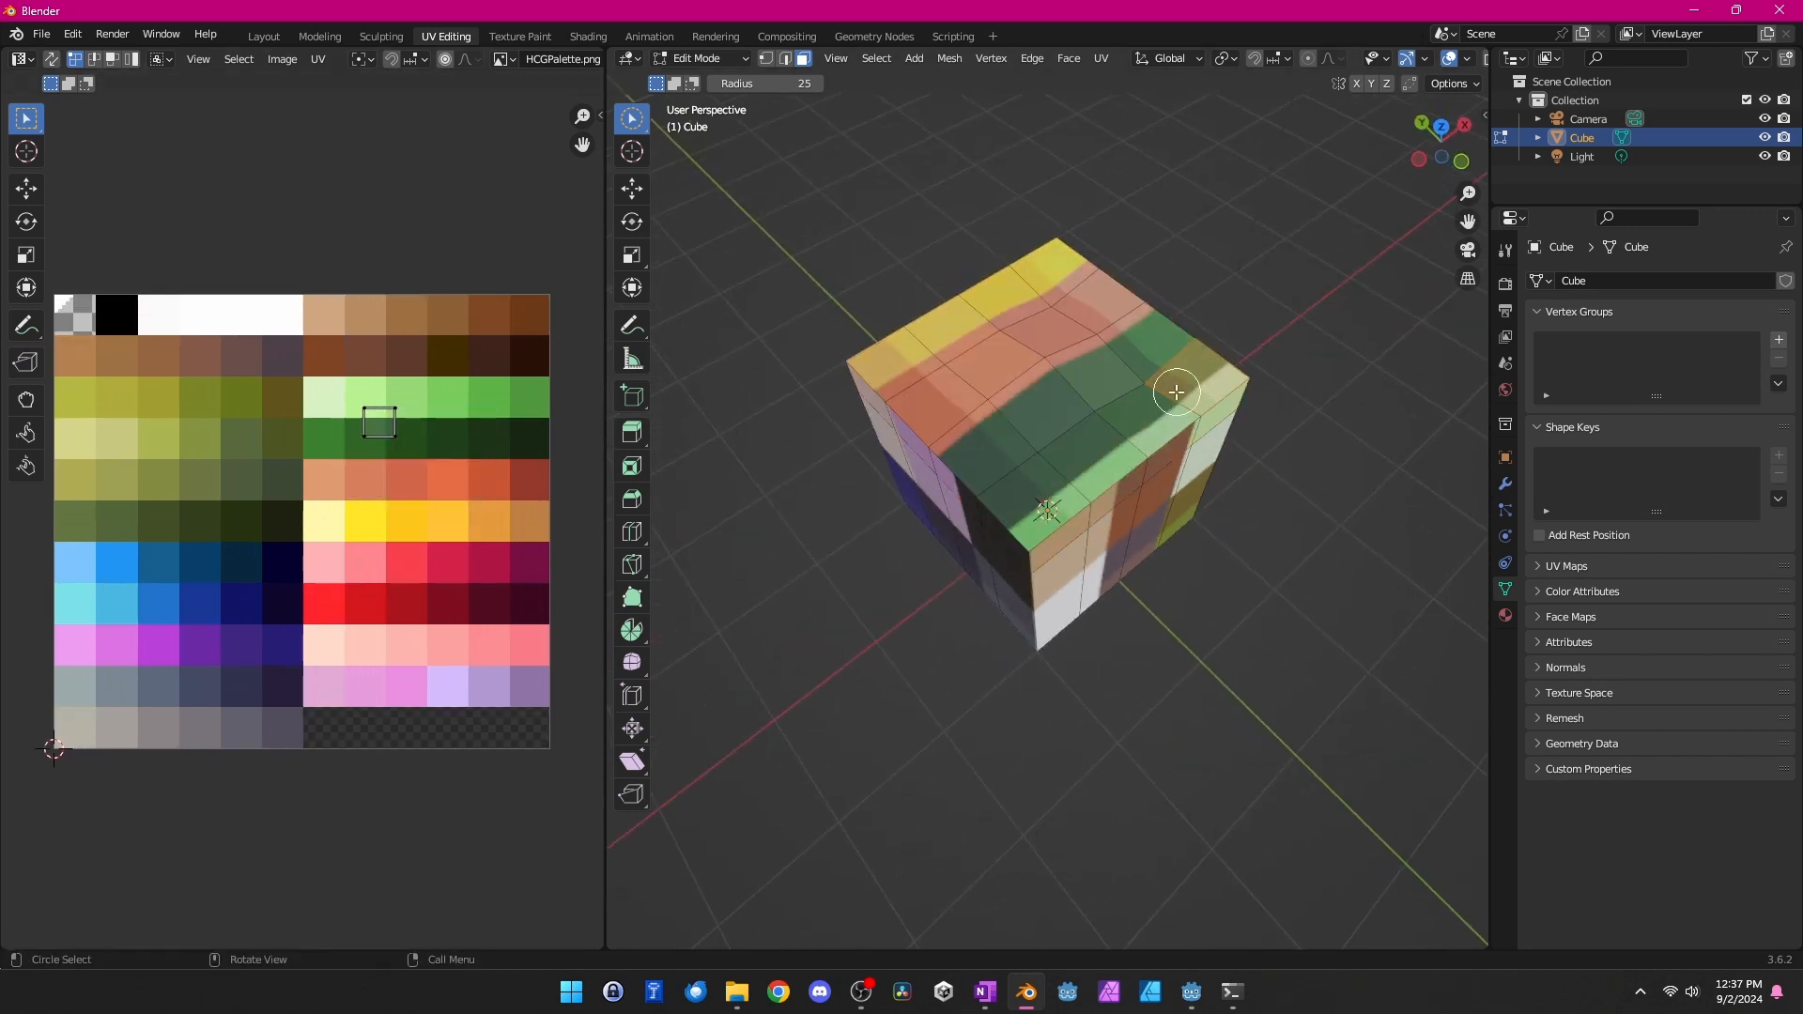
mouse_move(1177, 392)
mouse_down()
mouse_move(1027, 495)
mouse_move(934, 432)
mouse_move(1116, 305)
mouse_move(1098, 458)
mouse_move(1182, 401)
mouse_up()
mouse_move(1174, 396)
middle_down()
mouse_move(891, 329)
mouse_move(903, 317)
middle_up()
drag(903, 318, 1120, 325)
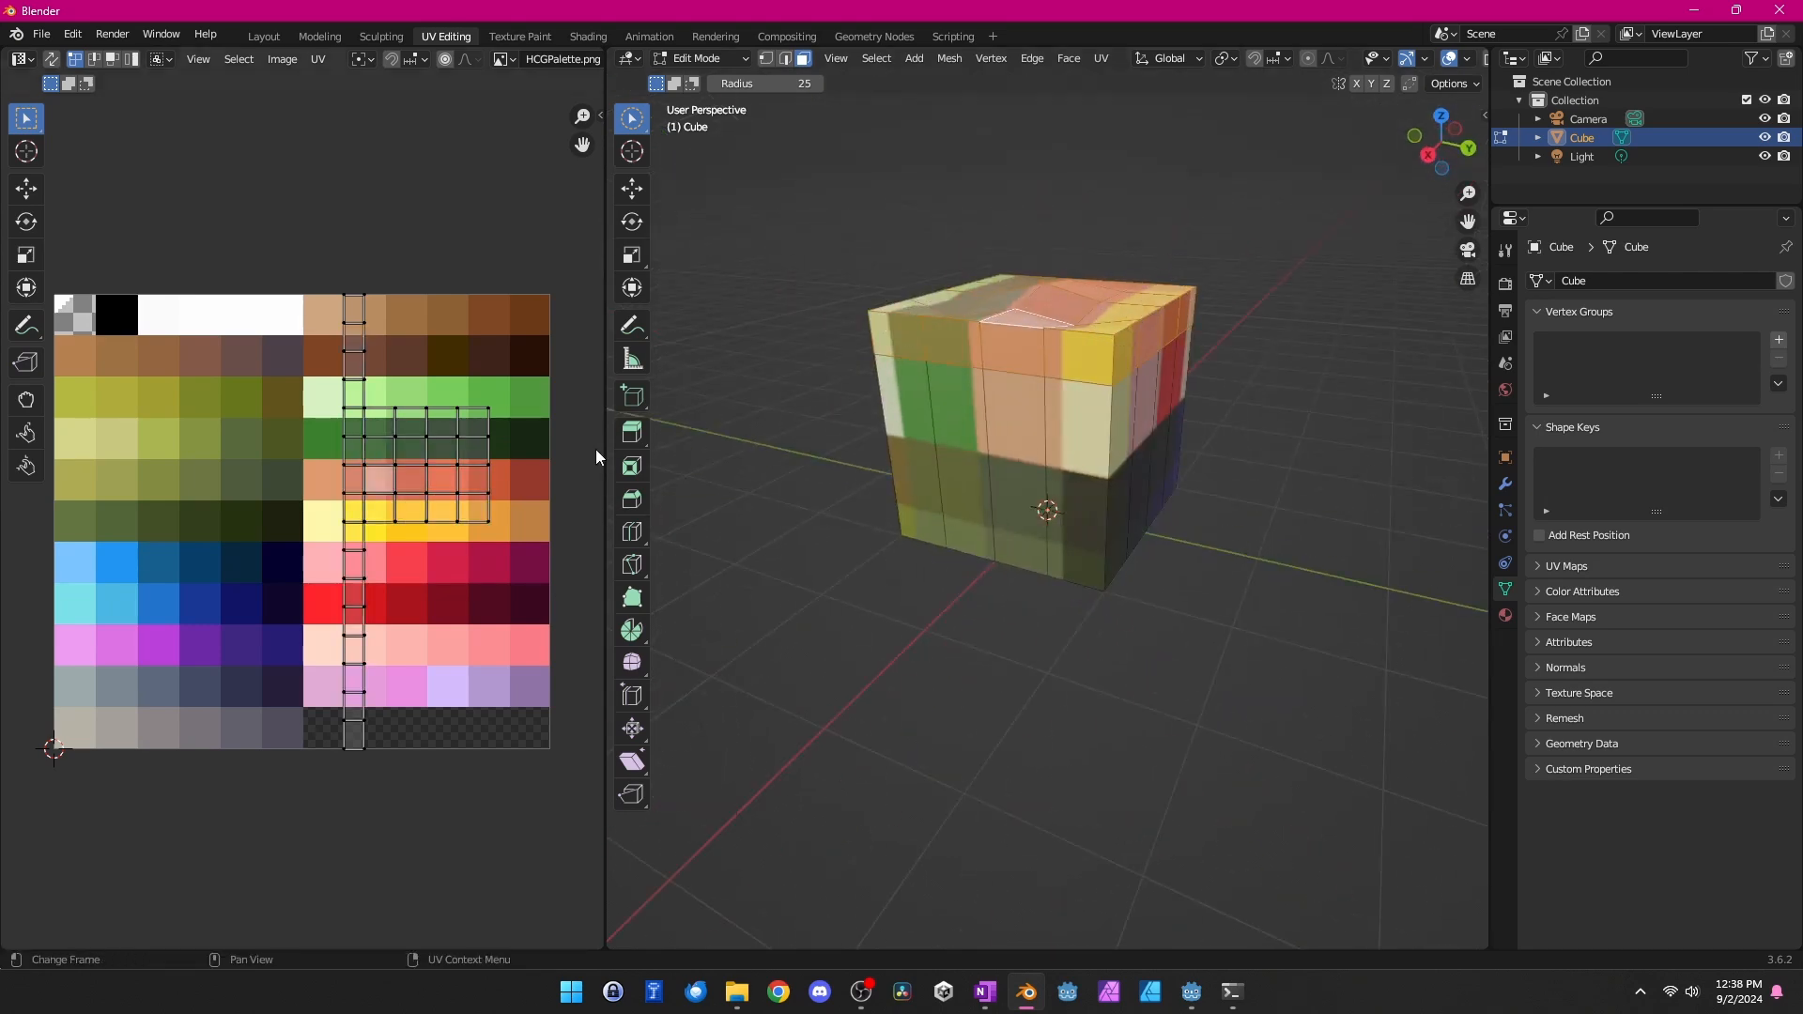
Select all displayed UVs of the top and upper band, and scale them down to fit inside one palette swatch
key(a)
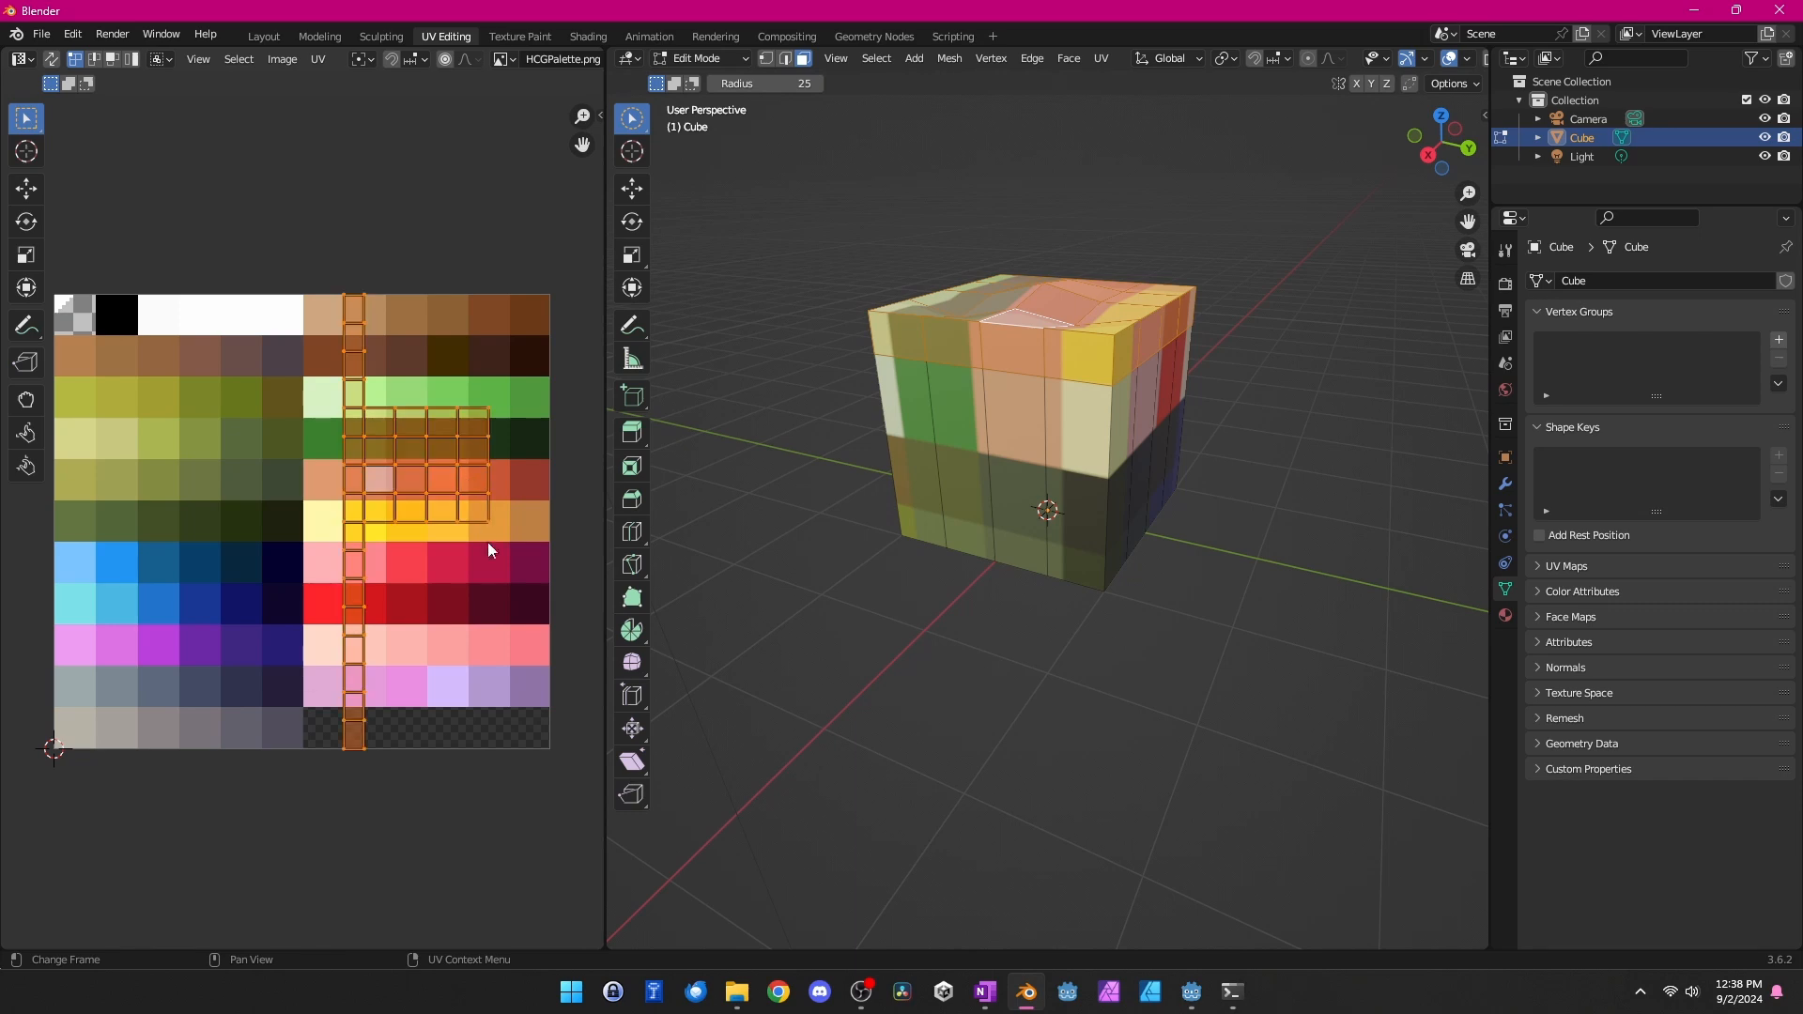
key(s)
click(420, 524)
Move the shrunken UVs of the top and upper band onto the lightest yellow-green swatch of the palette
scroll(413, 526, up, 8)
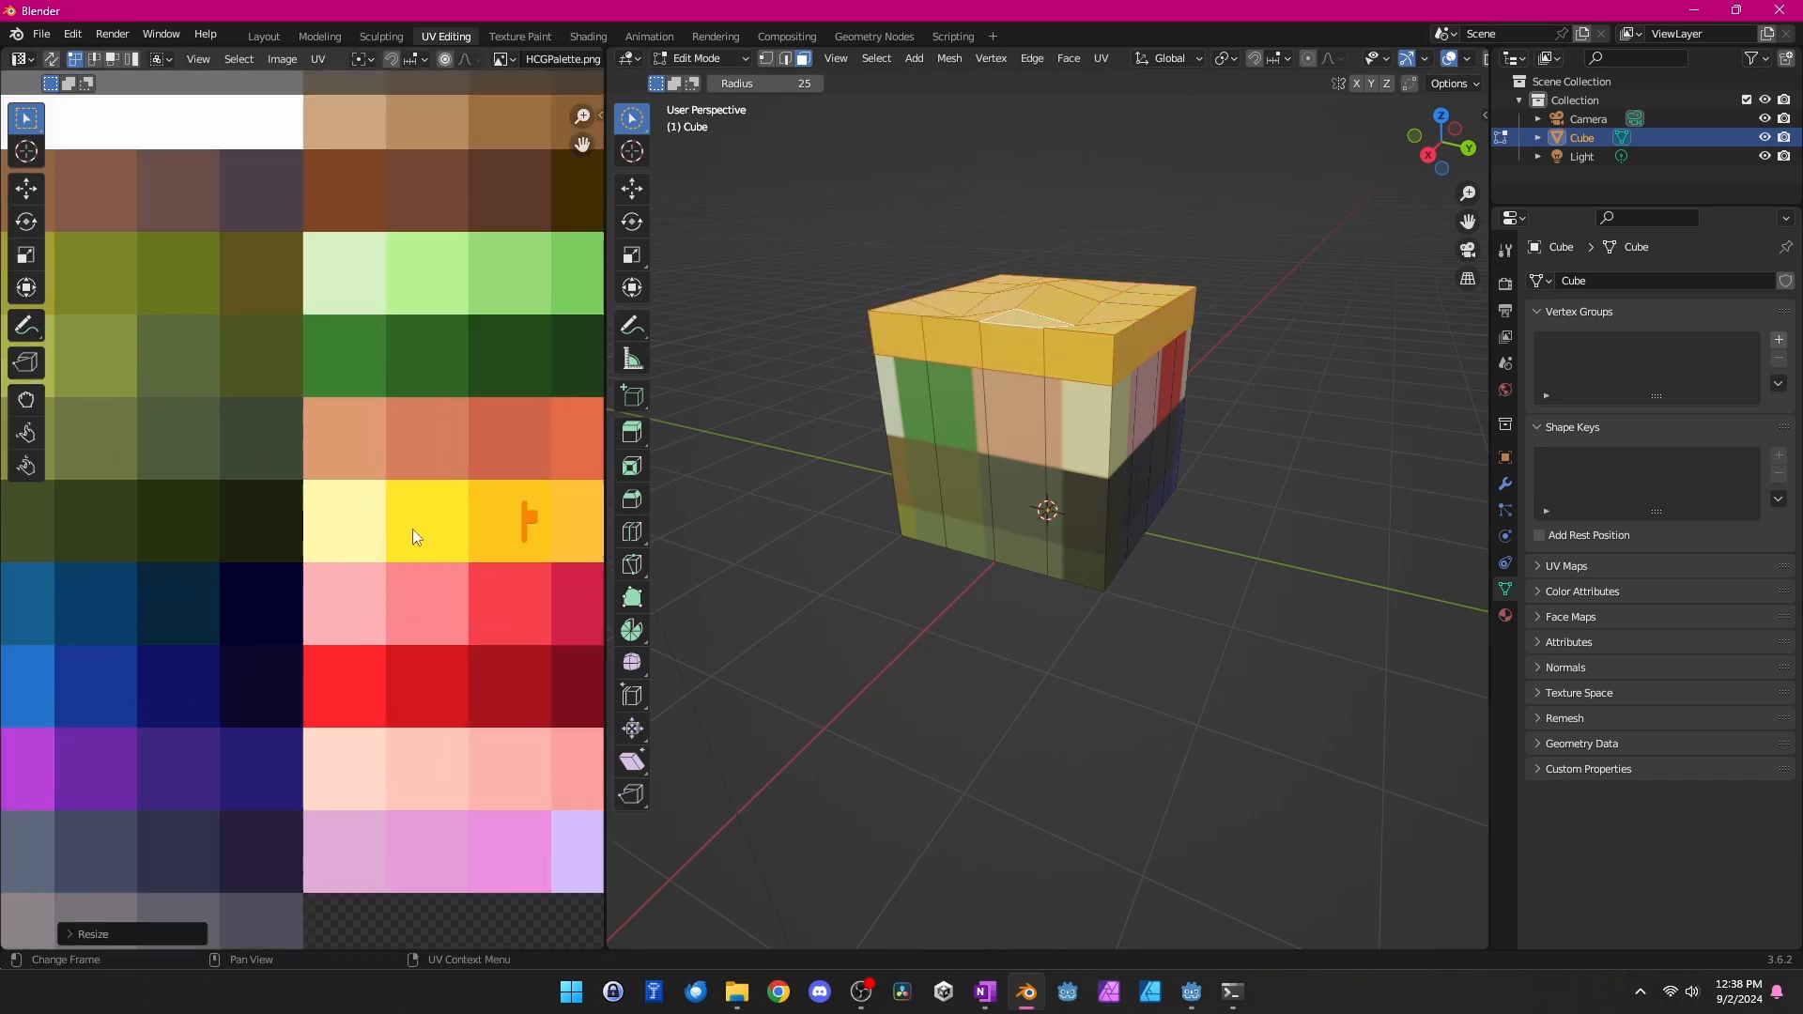
scroll(376, 498, down, 8)
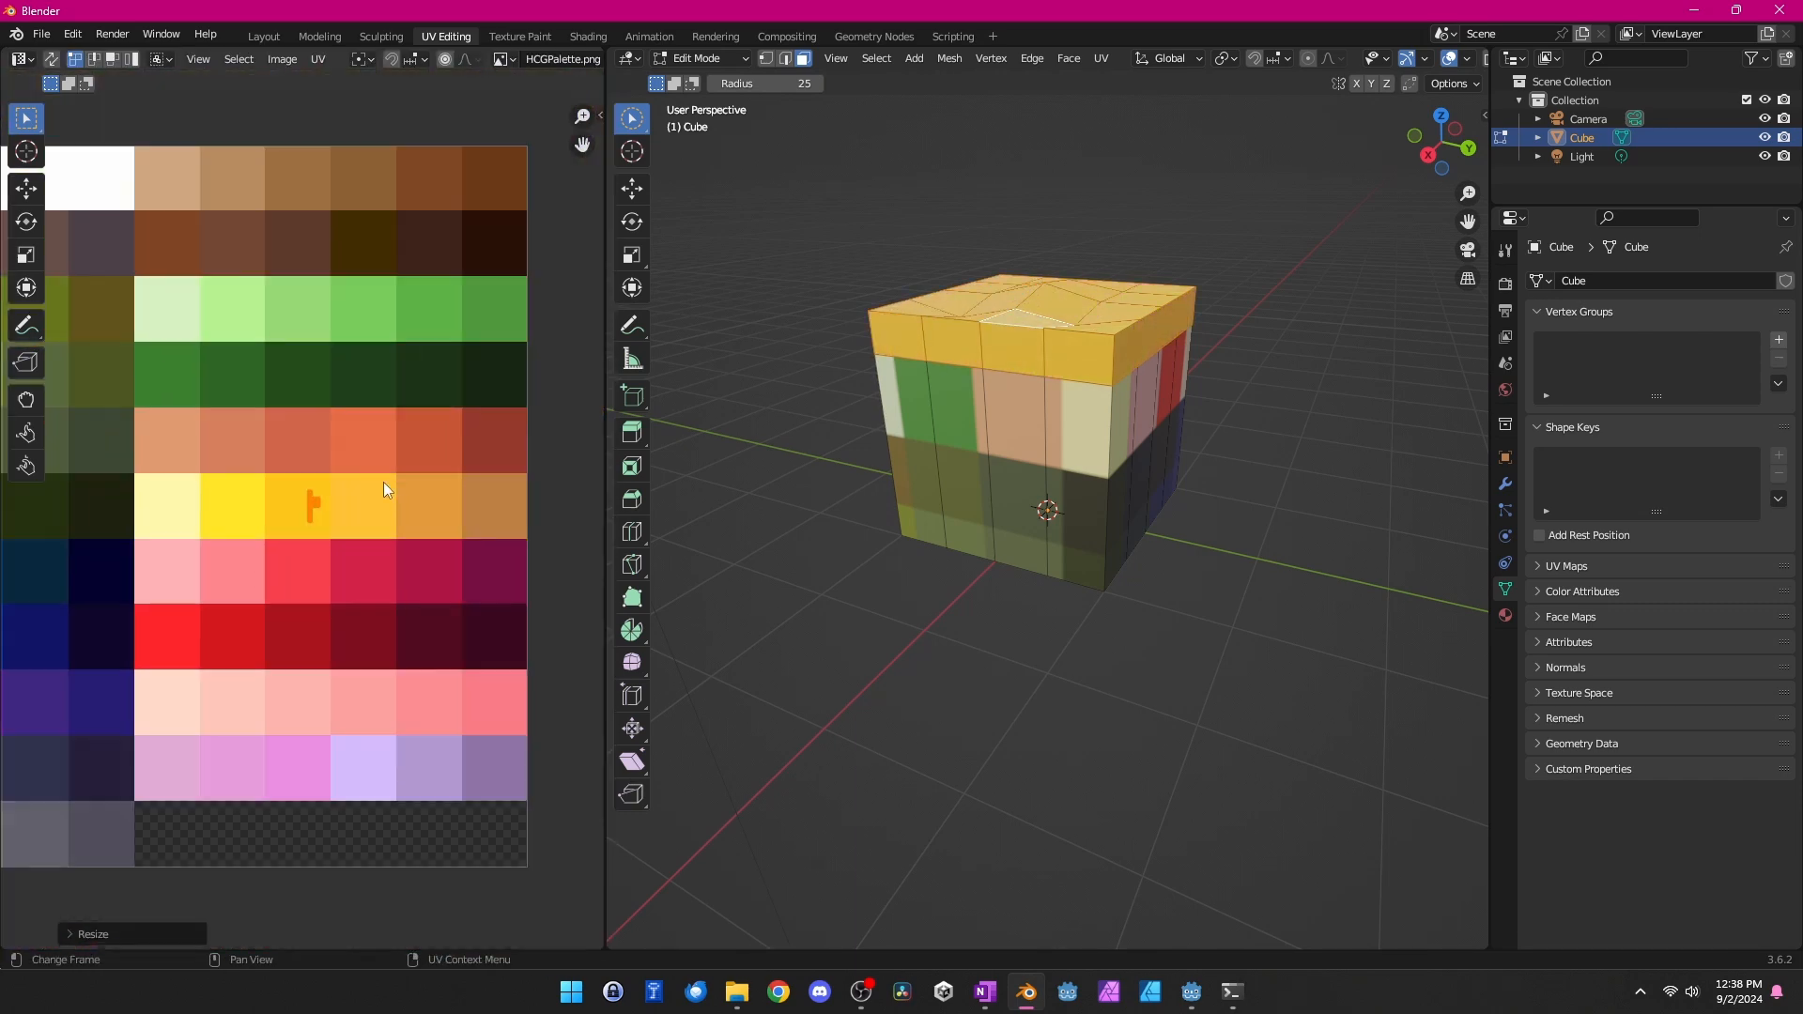
key(g)
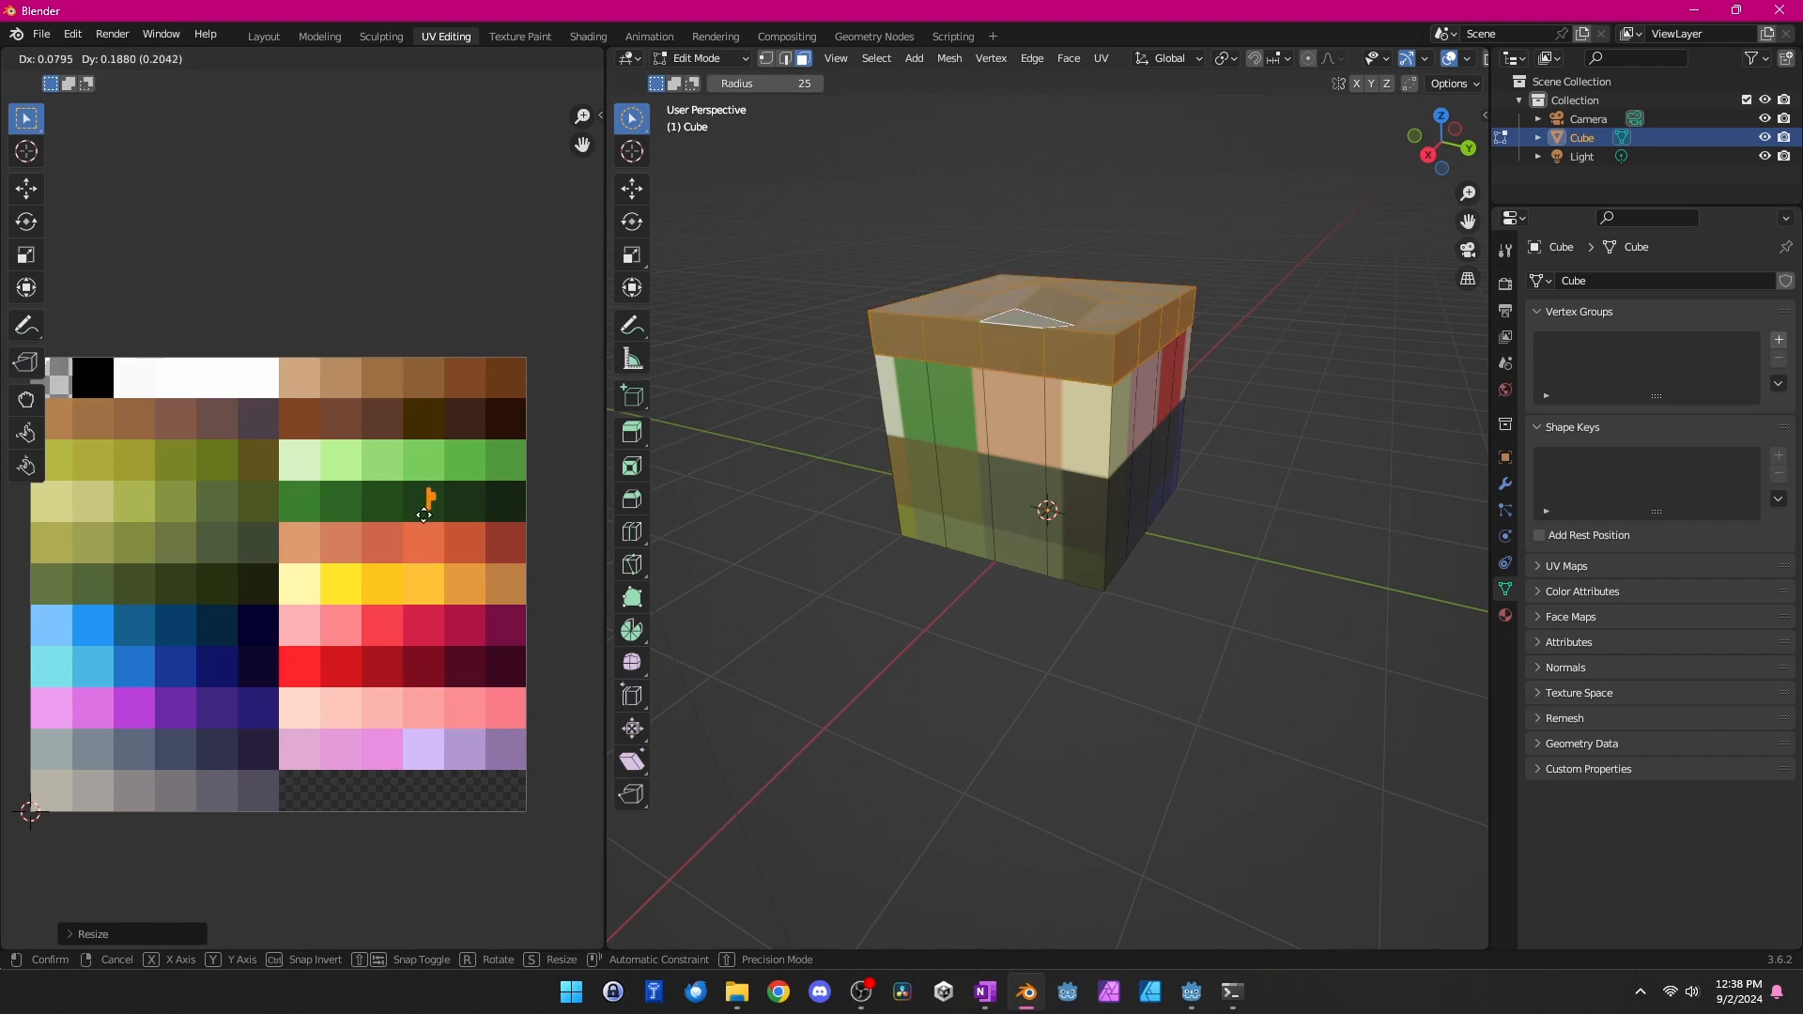
click(327, 505)
middle_drag(322, 537, 409, 556)
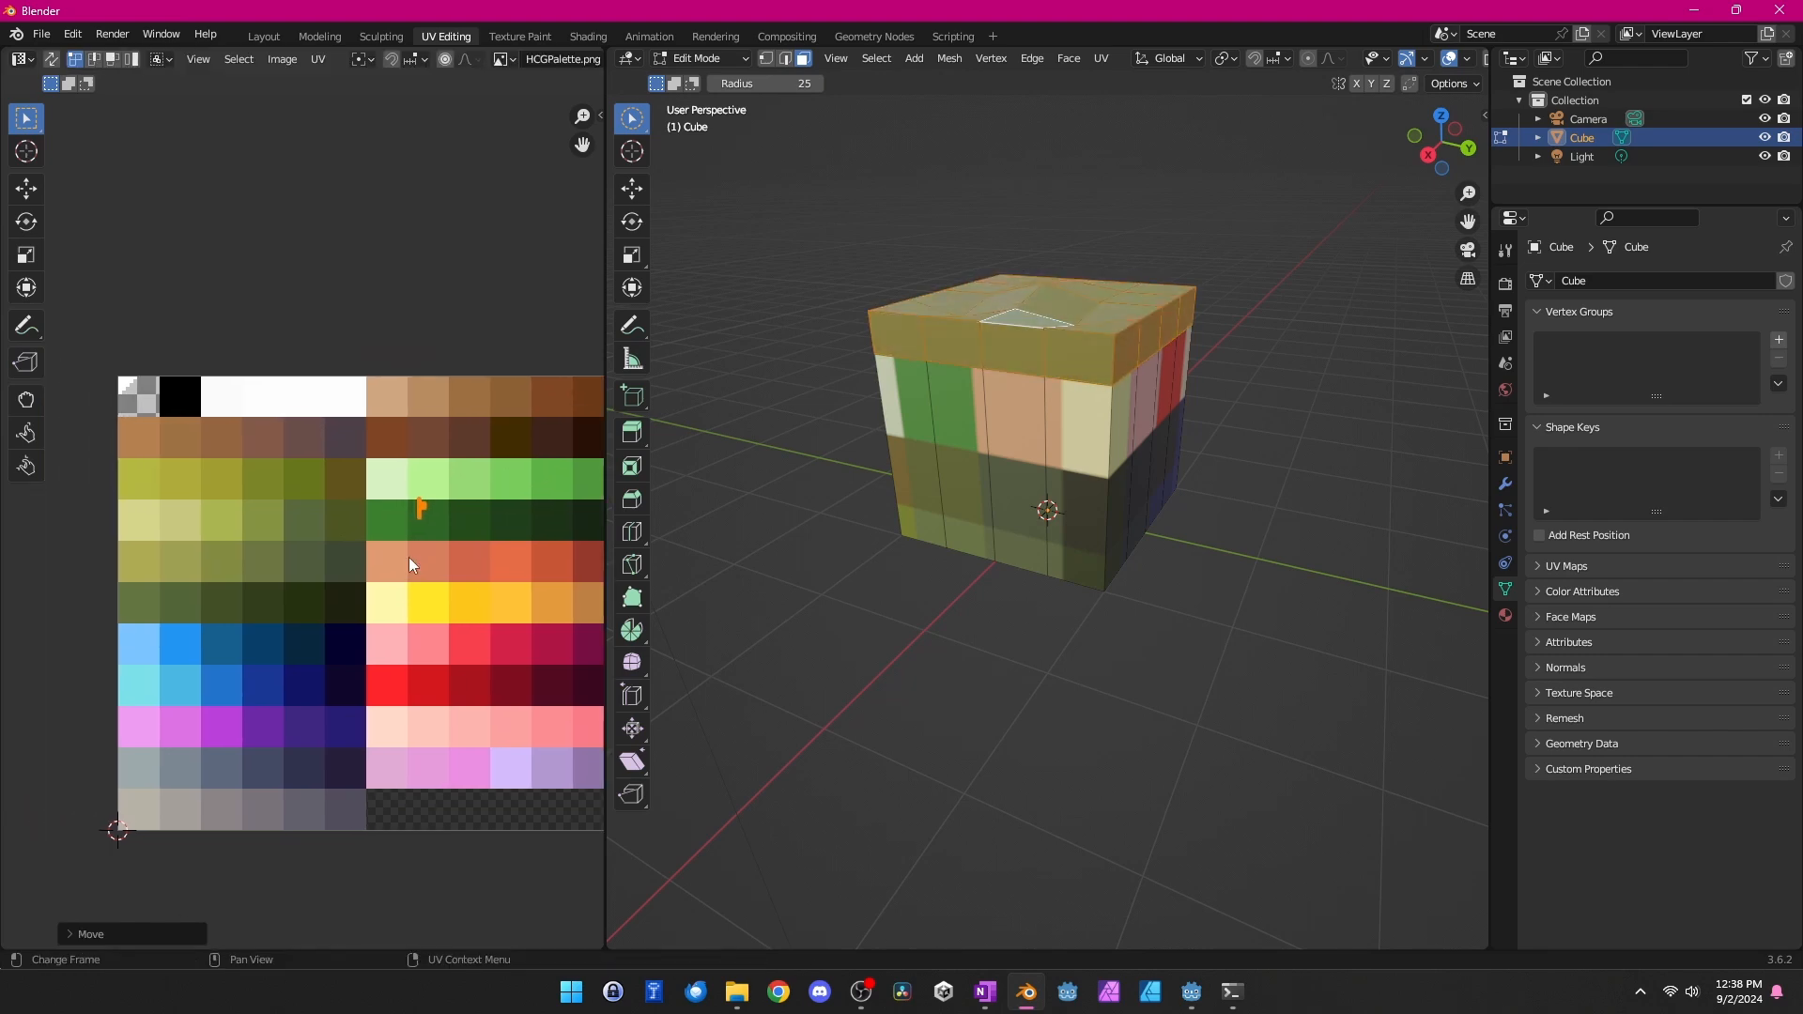
key(g)
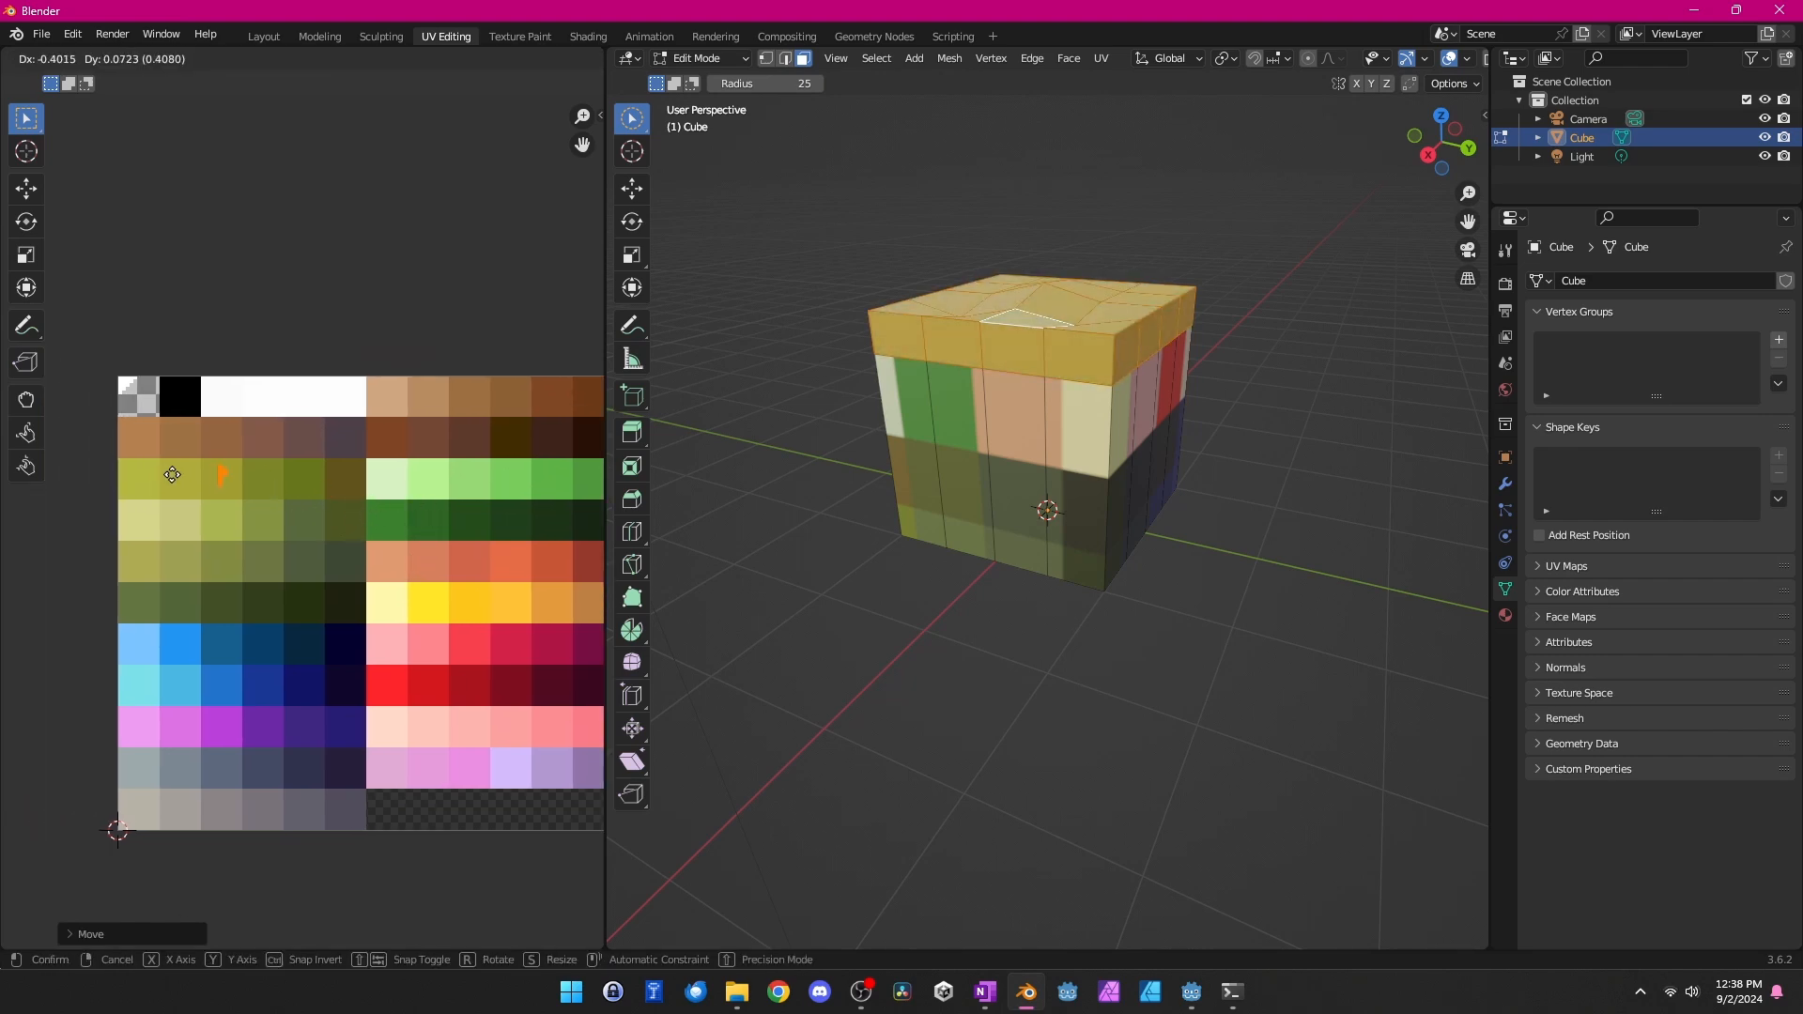
click(90, 477)
Select the side faces below the upper band together with all faces of the cube's underside
middle_drag(1026, 441, 1118, 431)
alt+click(978, 454)
mouse_move(977, 455)
middle_down()
mouse_move(1033, 470)
mouse_move(967, 460)
middle_up()
alt+shift+click(1078, 402)
middle_drag(1078, 402, 977, 421)
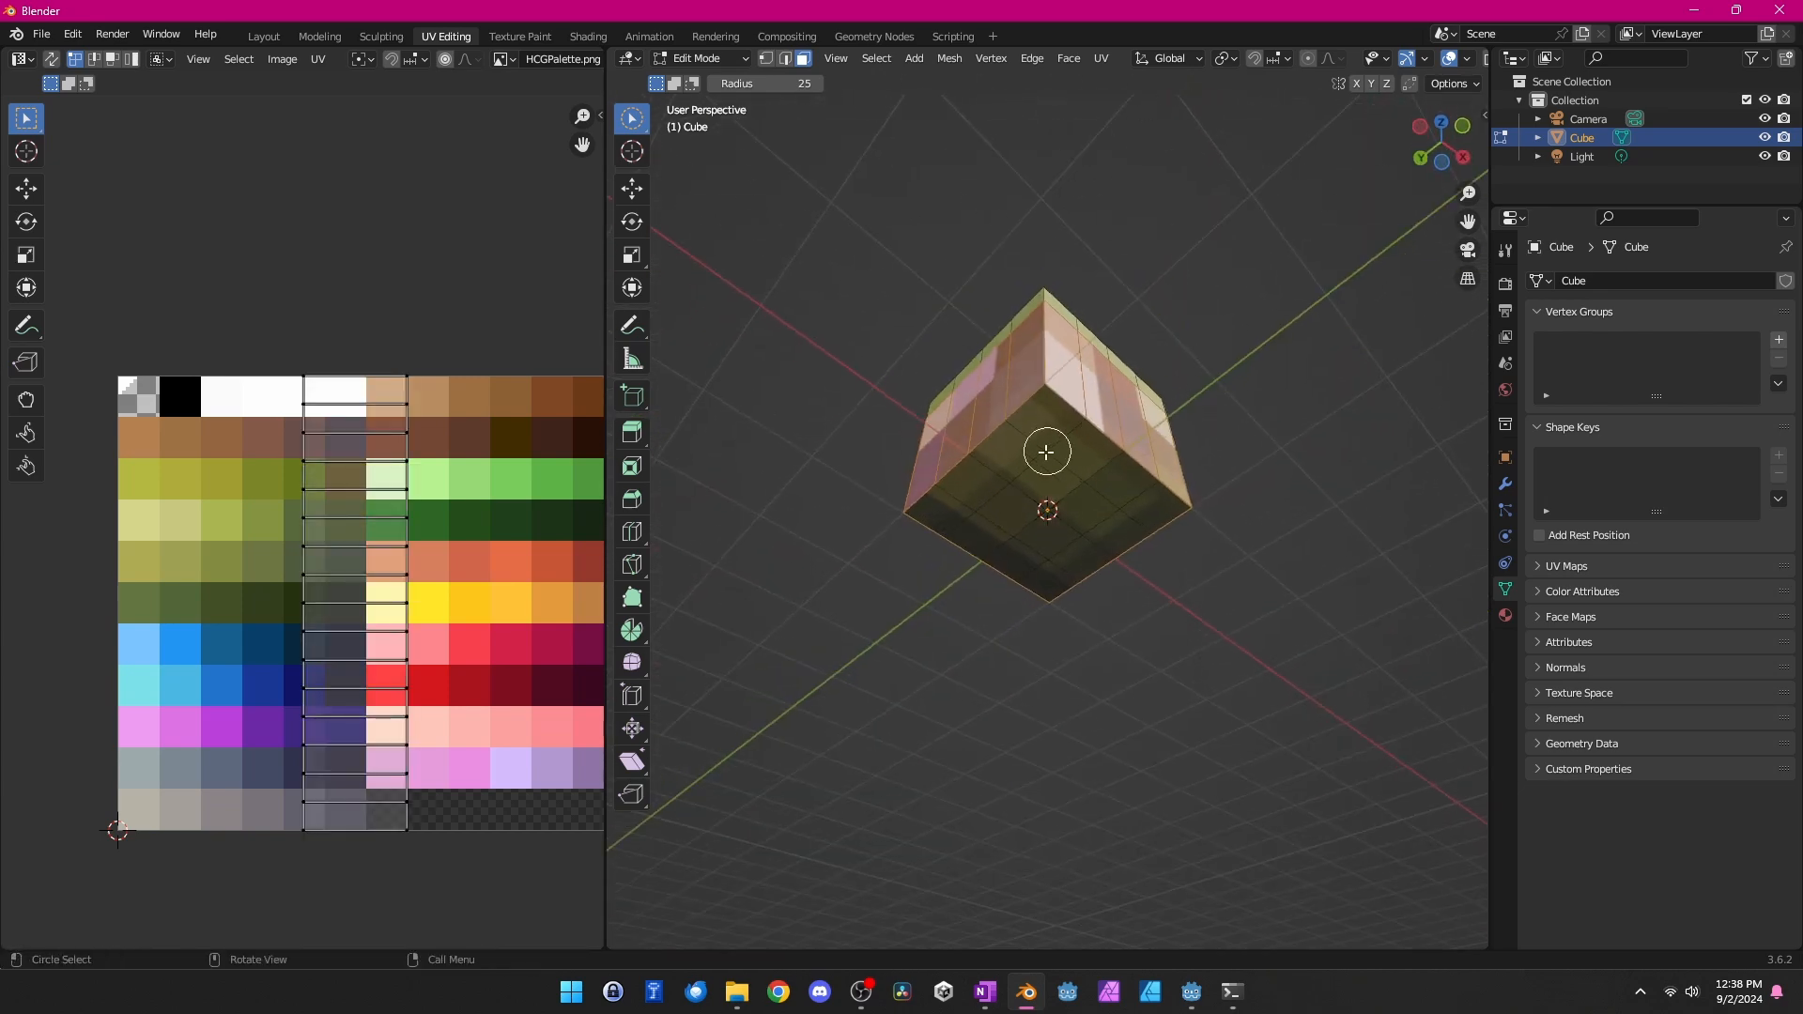
key(c)
click(990, 473)
mouse_move(990, 473)
mouse_down()
mouse_move(1079, 523)
mouse_move(1150, 483)
mouse_up()
key(Escape)
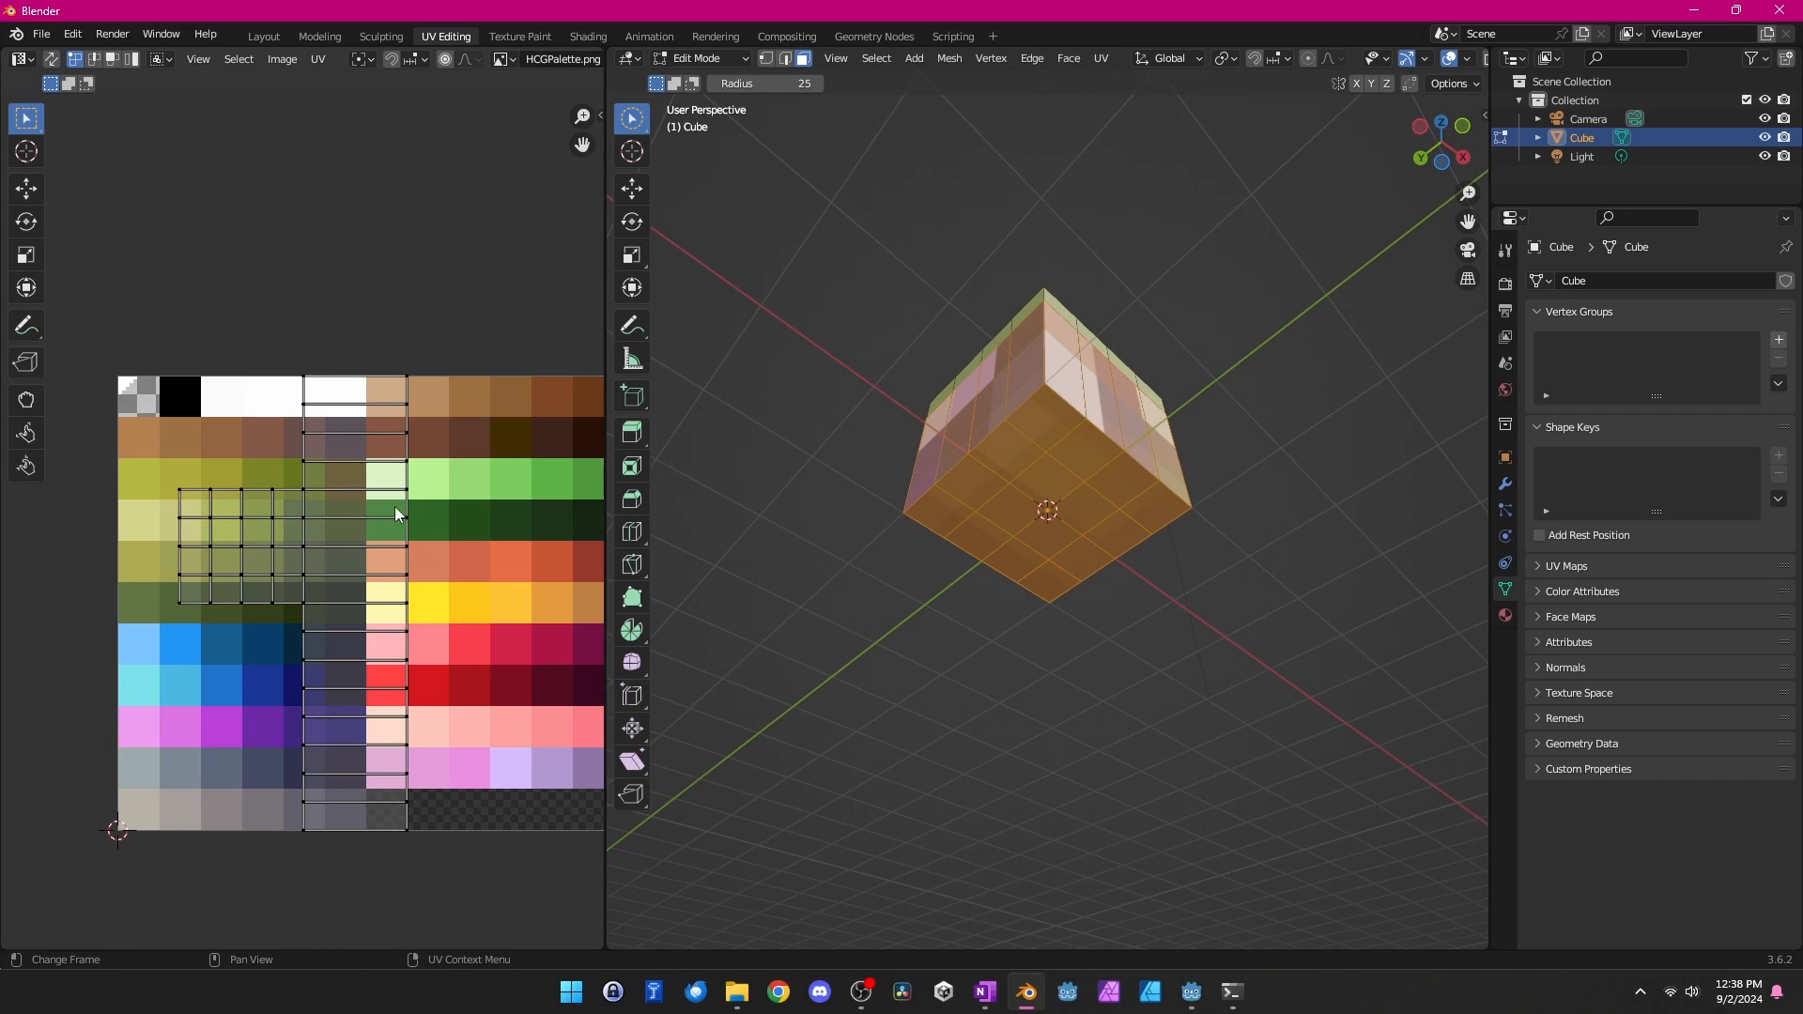
Scale the side and underside UVs down to a tiny patch and move them onto a reddish-brown swatch
key(a)
key(s)
click(309, 638)
key(s)
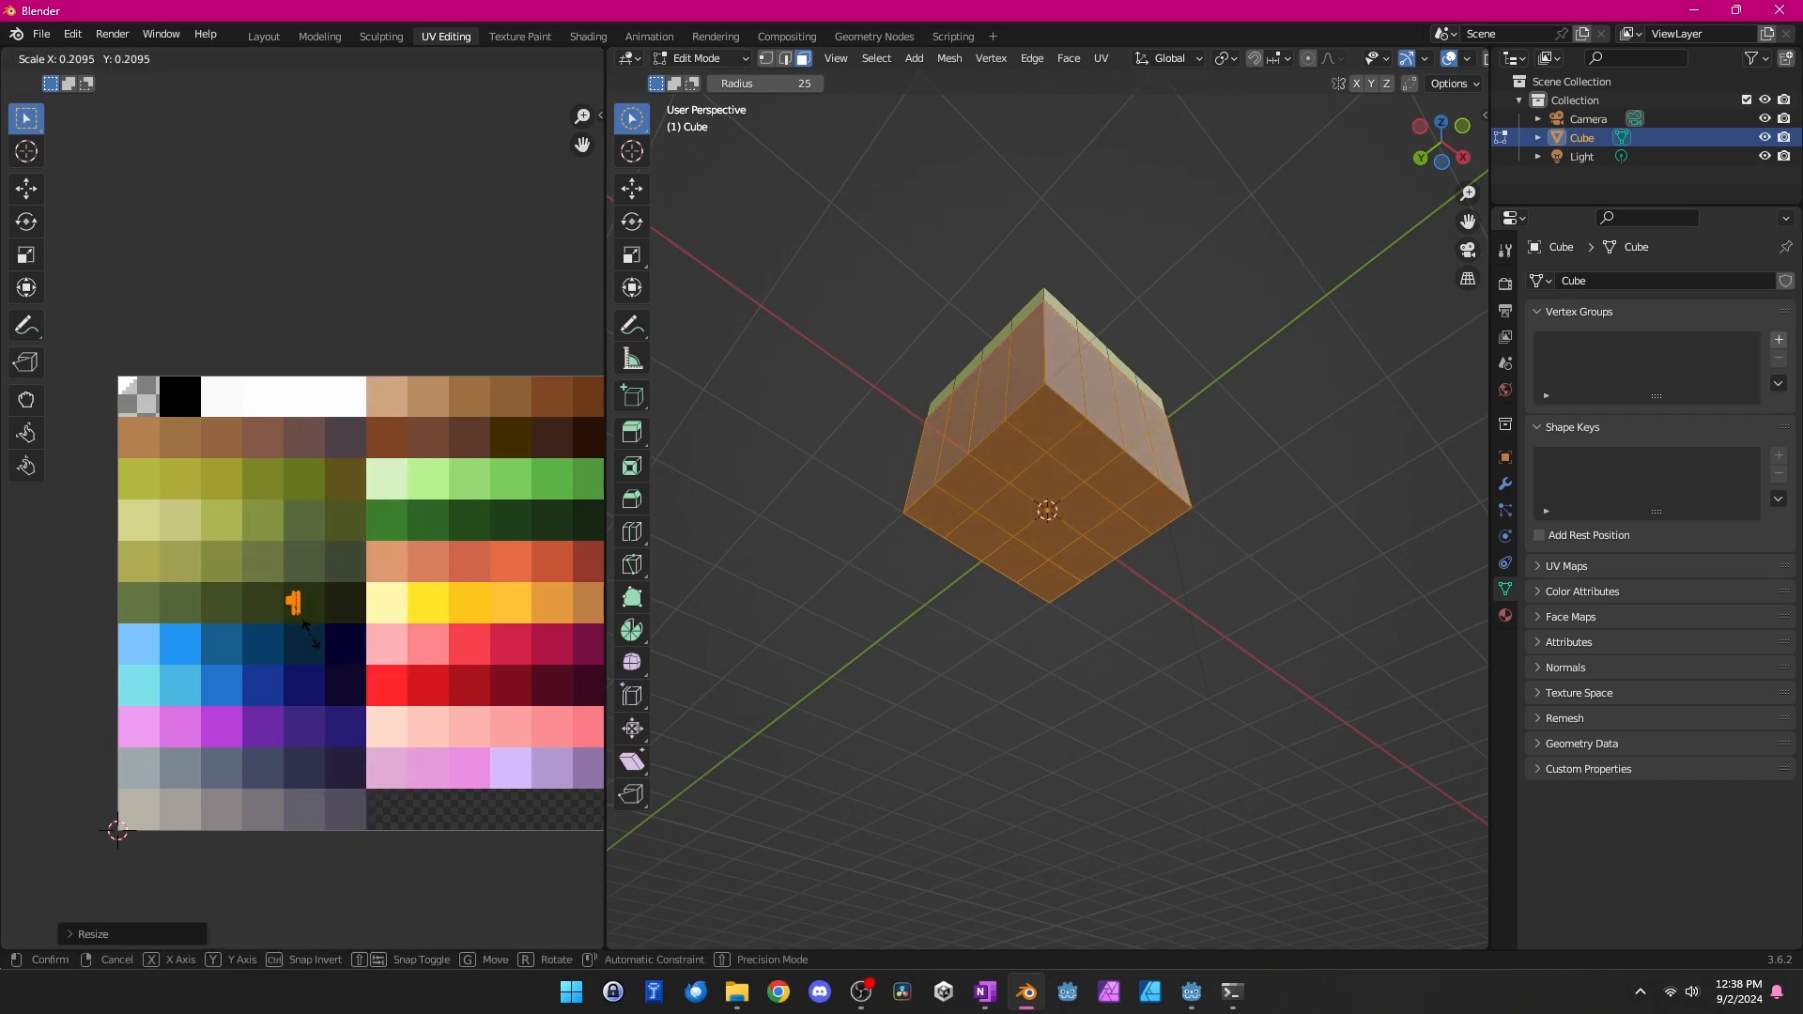
key(g)
click(423, 480)
Deselect everything, widen the 3D view, switch to Rendered shading and inspect the cube in Object Mode
key(alt+a)
middle_drag(773, 579, 1392, 601)
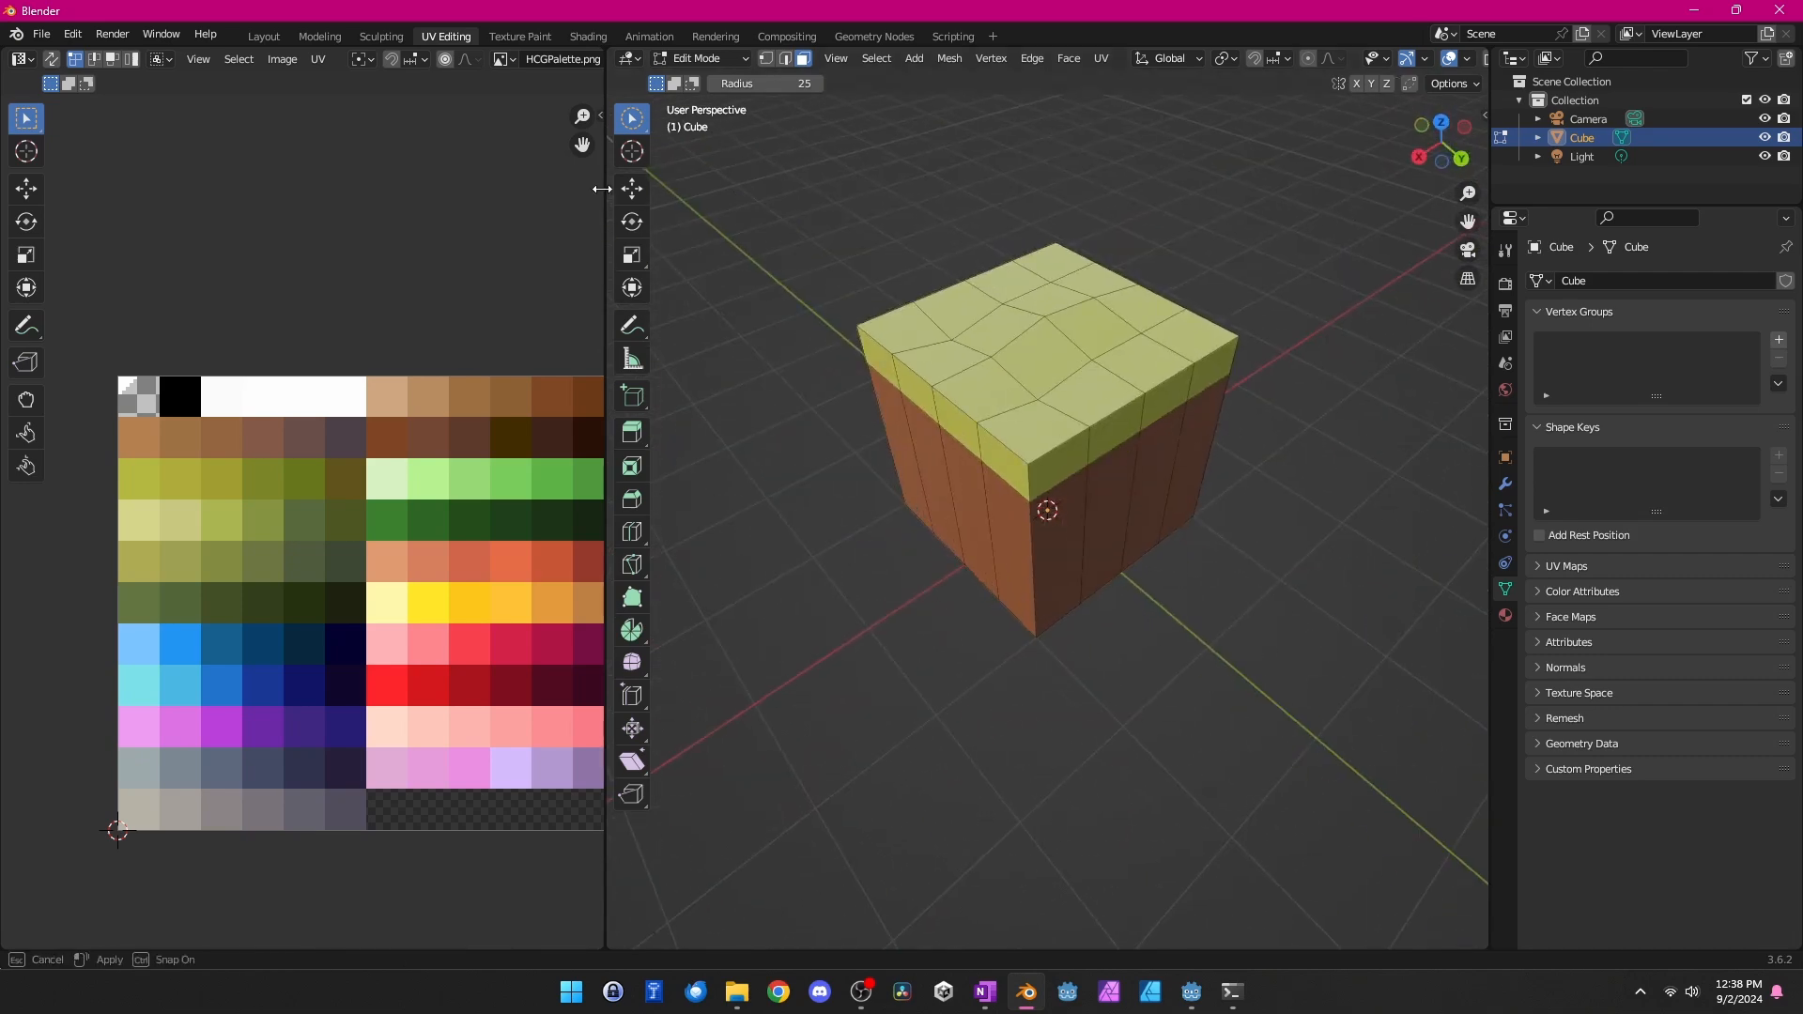
drag(601, 189, 474, 193)
click(1454, 59)
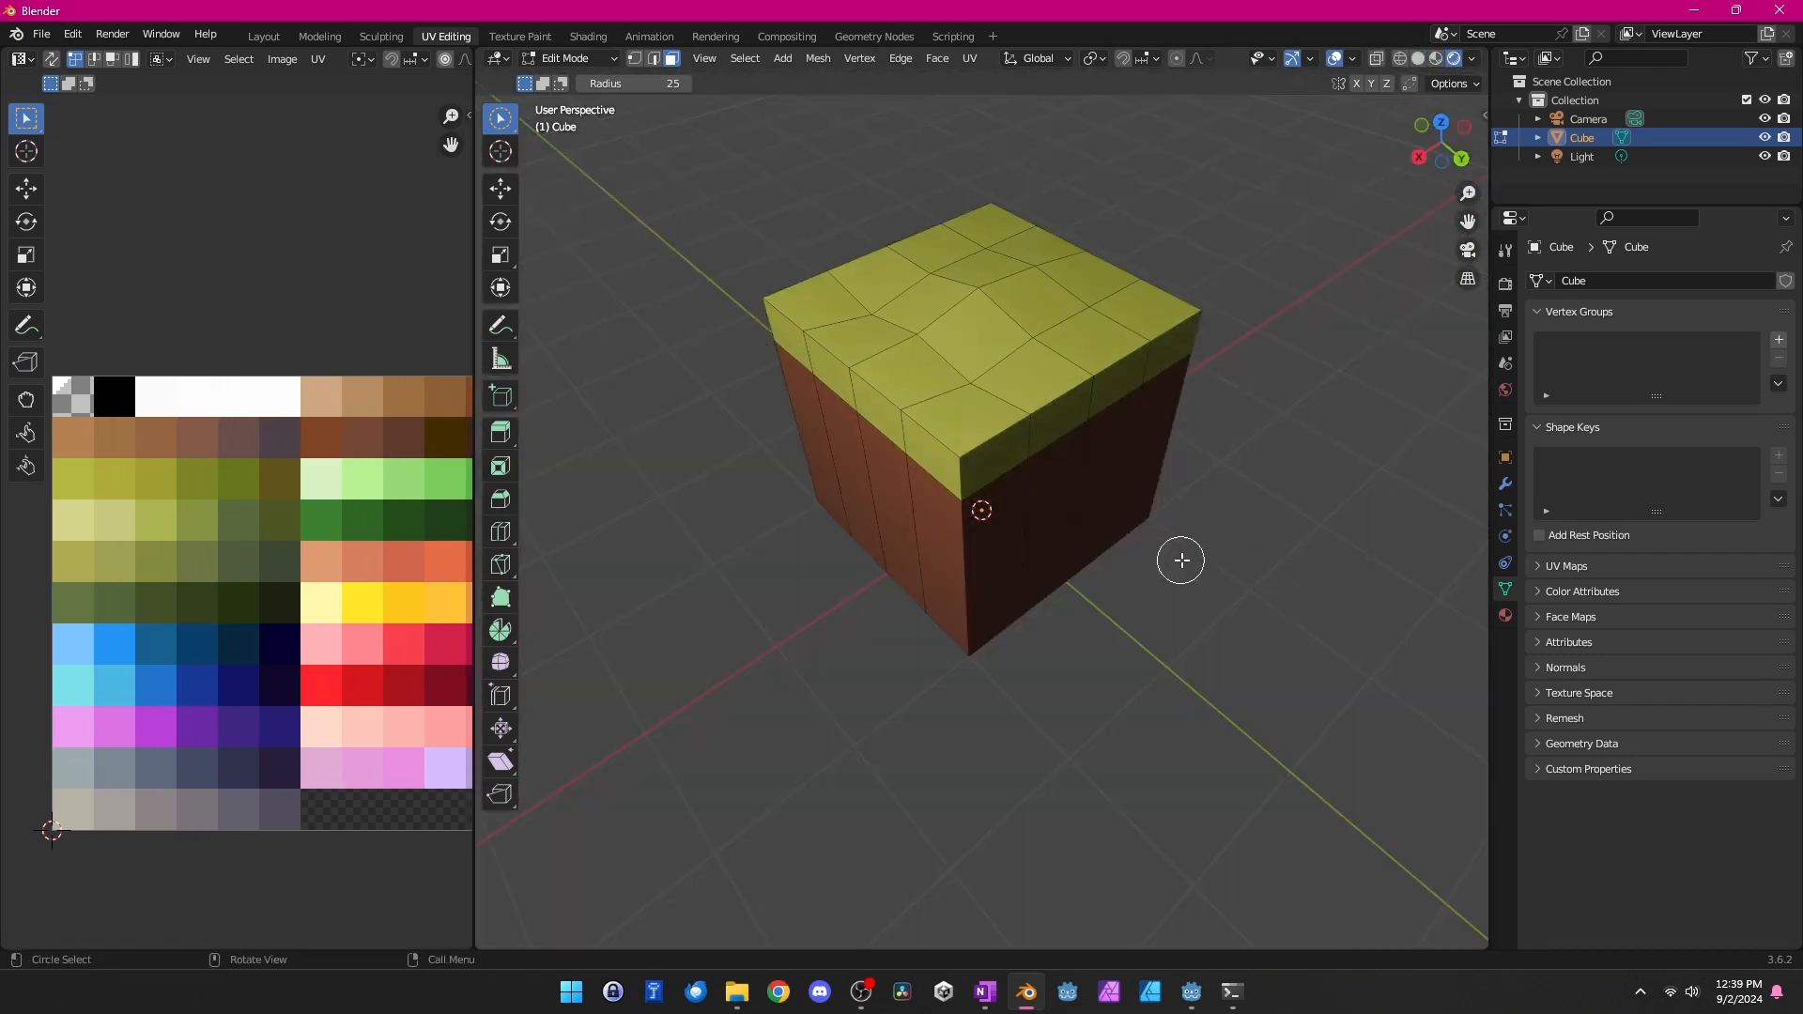
key(Tab)
middle_drag(1143, 611, 845, 632)
Select scattered faces on the cube's top and move their UVs onto a darker olive-green swatch in the same palette row
key(Tab)
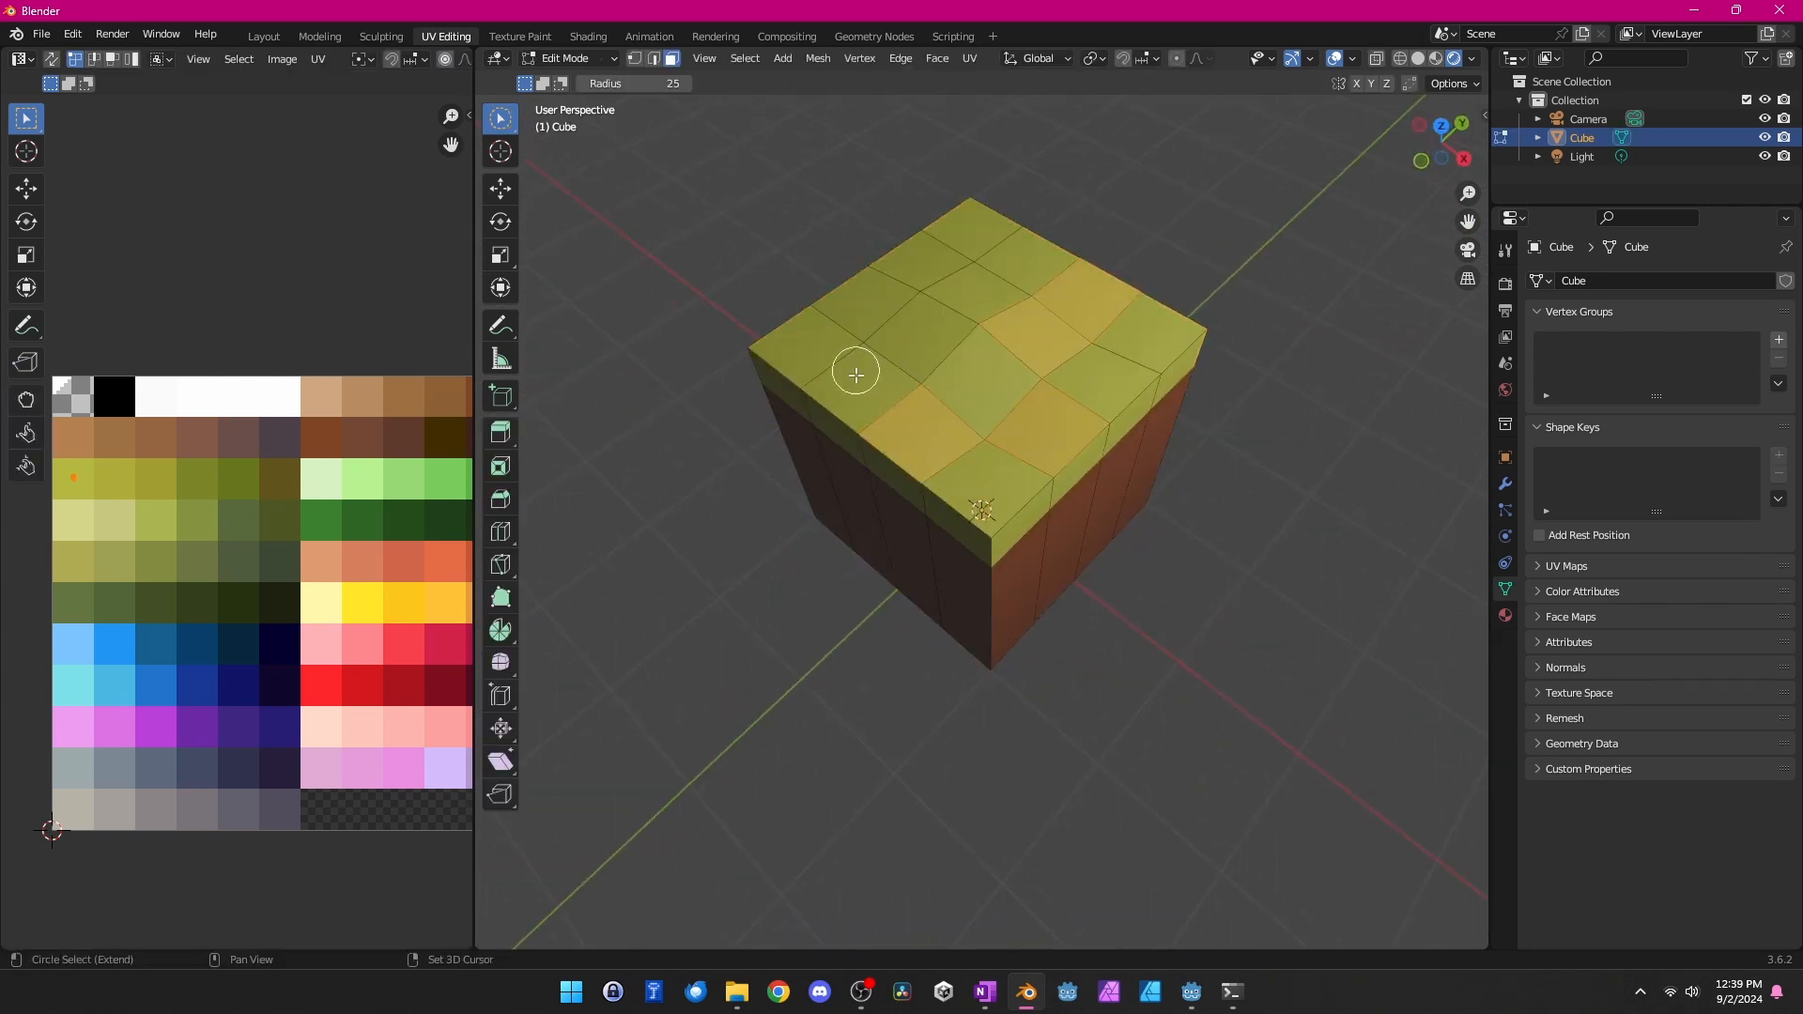
mouse_move(904, 258)
mouse_down()
mouse_move(917, 407)
mouse_move(989, 190)
mouse_up()
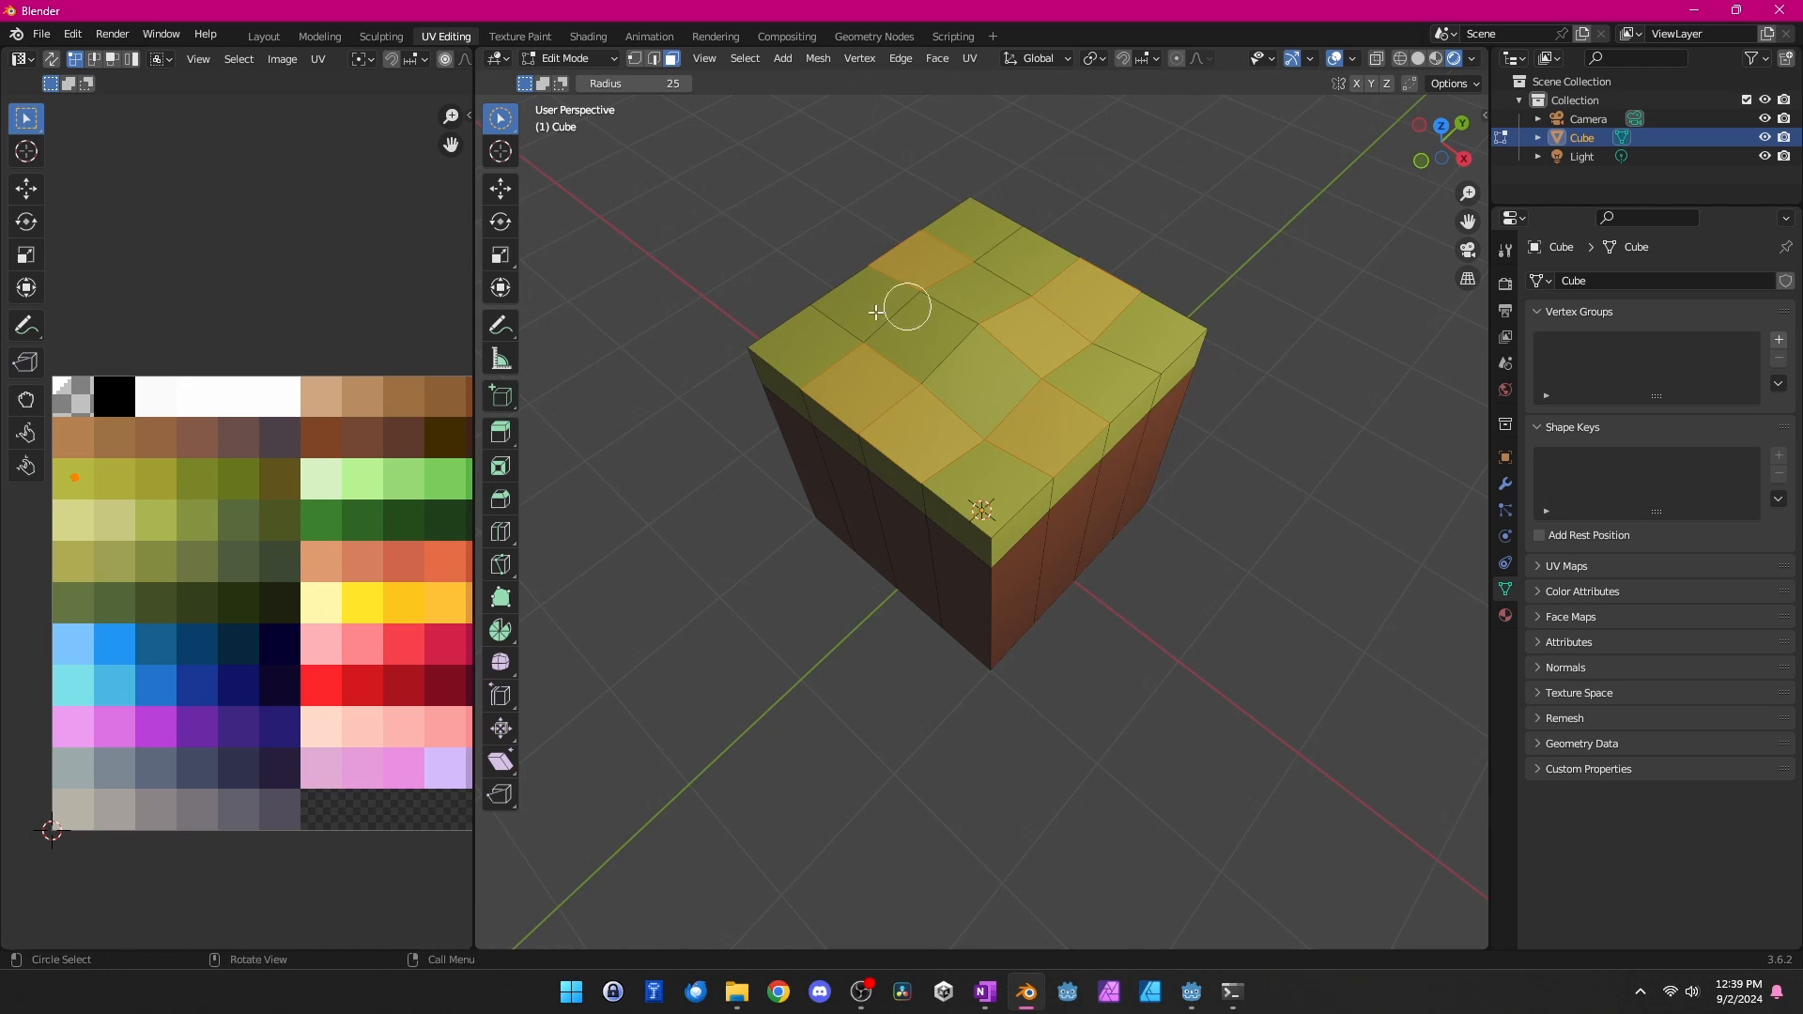
key(g)
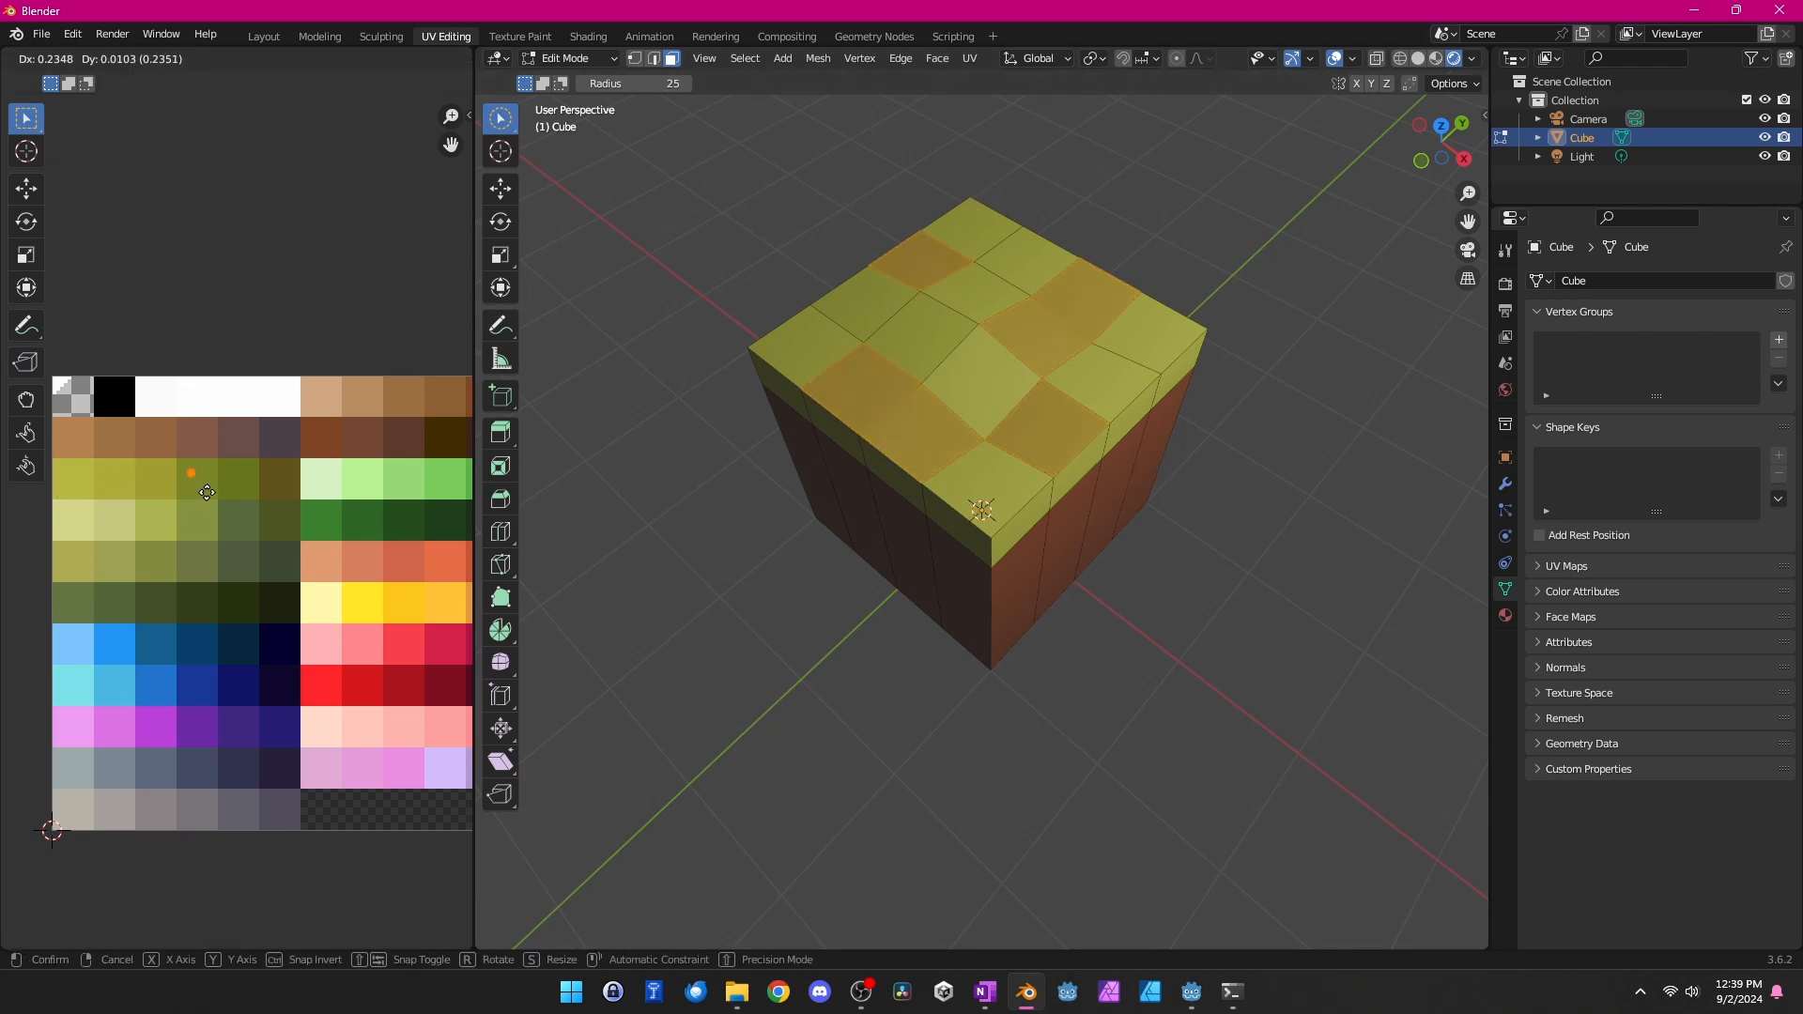
click(238, 478)
key(Tab)
middle_drag(1217, 631, 1122, 601)
Apply Shade Smooth to the cube in Edit Mode and check the patterned top in Object Mode
key(Tab)
right_click(1008, 393)
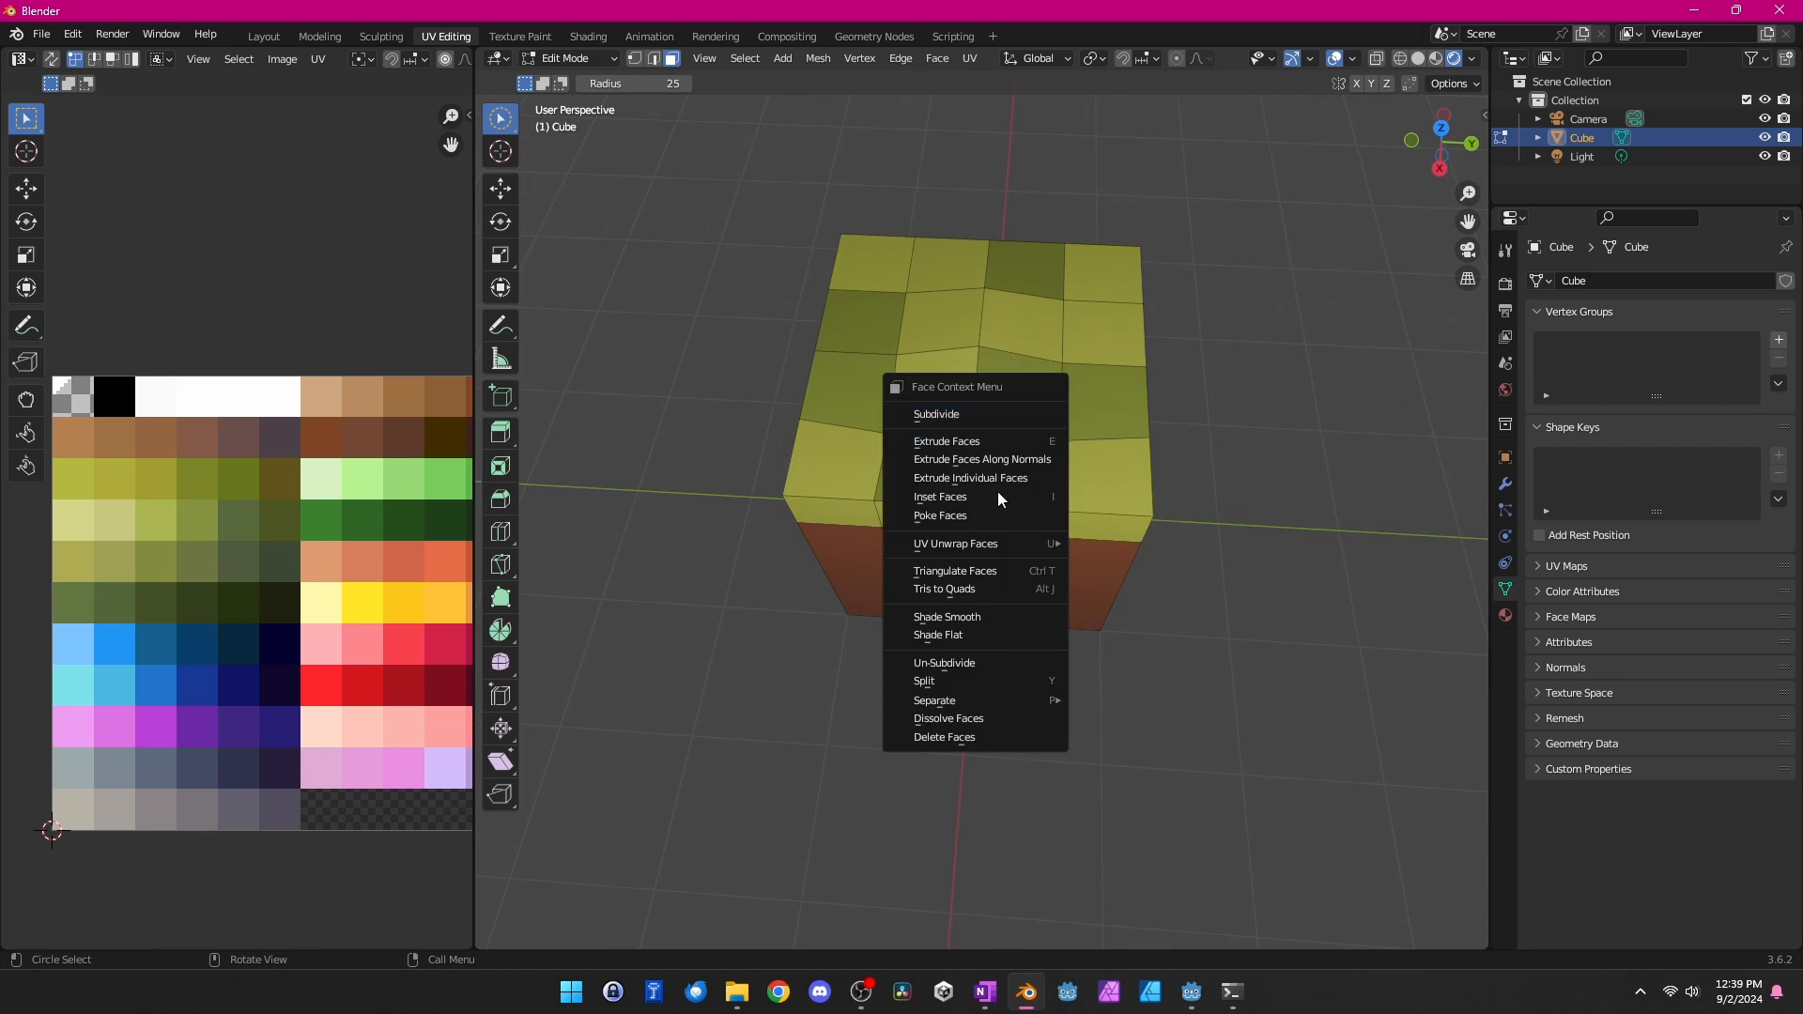
click(972, 618)
key(Tab)
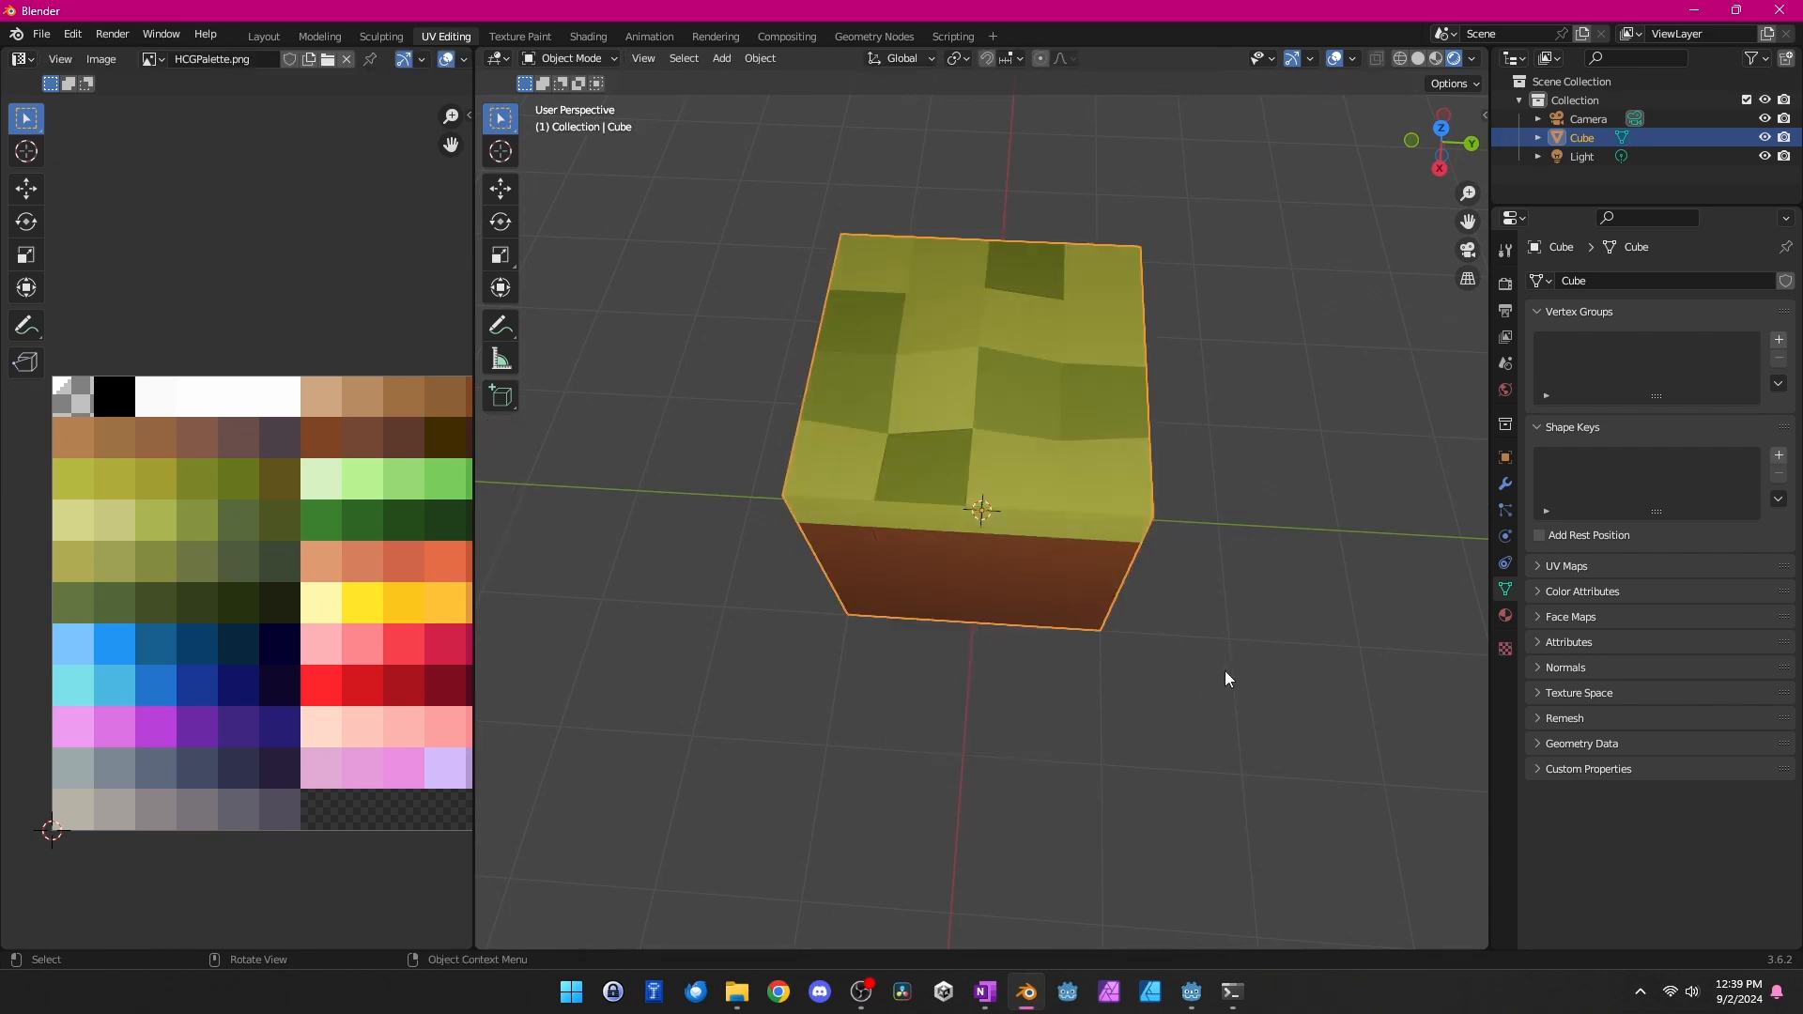
click(1228, 674)
middle_drag(1227, 674, 1334, 653)
Select a group of top faces, enlarge their UVs and move them onto the neighbouring yellow-green swatch
click(1062, 384)
key(Tab)
click(1030, 353)
key(s)
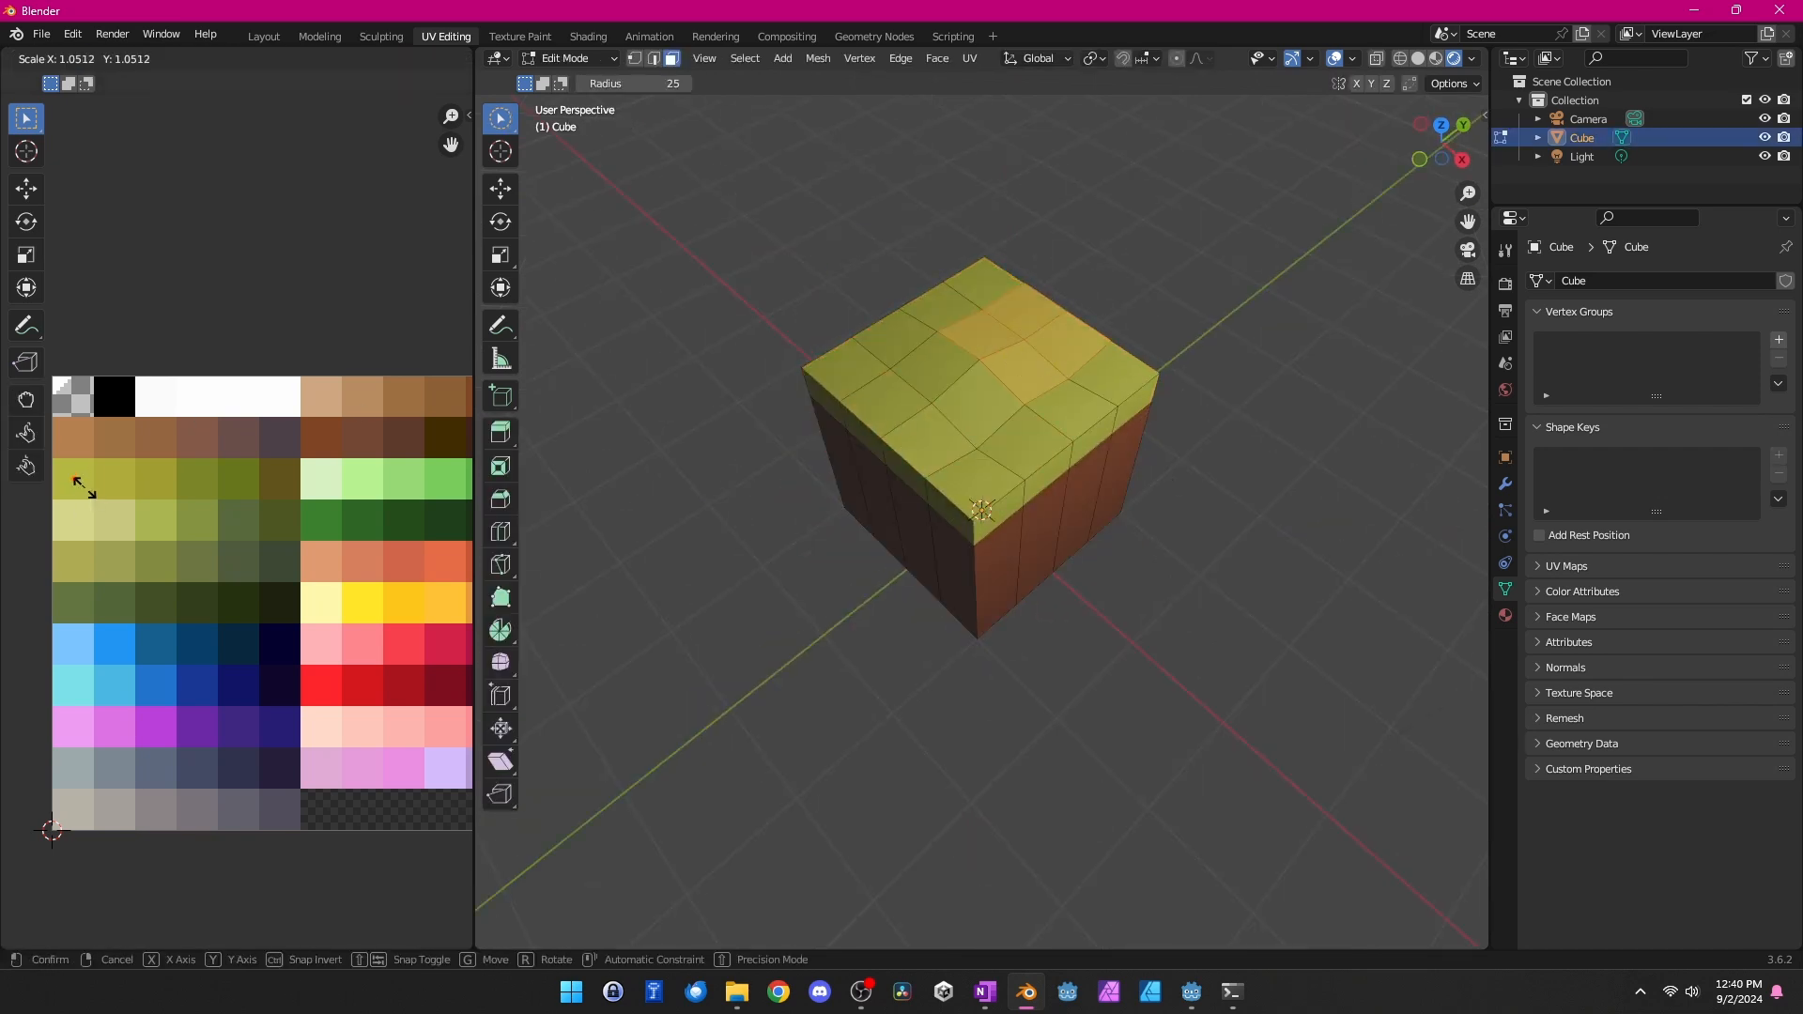
click(145, 590)
key(g)
click(201, 588)
click(1145, 662)
scroll(1078, 291, up, 3)
middle_drag(1073, 279, 756, 305)
key(Tab)
Enlarge, rotate and reposition the UVs of two corner faces on the cube's top over the yellow-green swatches
key(Tab)
click(1162, 423)
key(s)
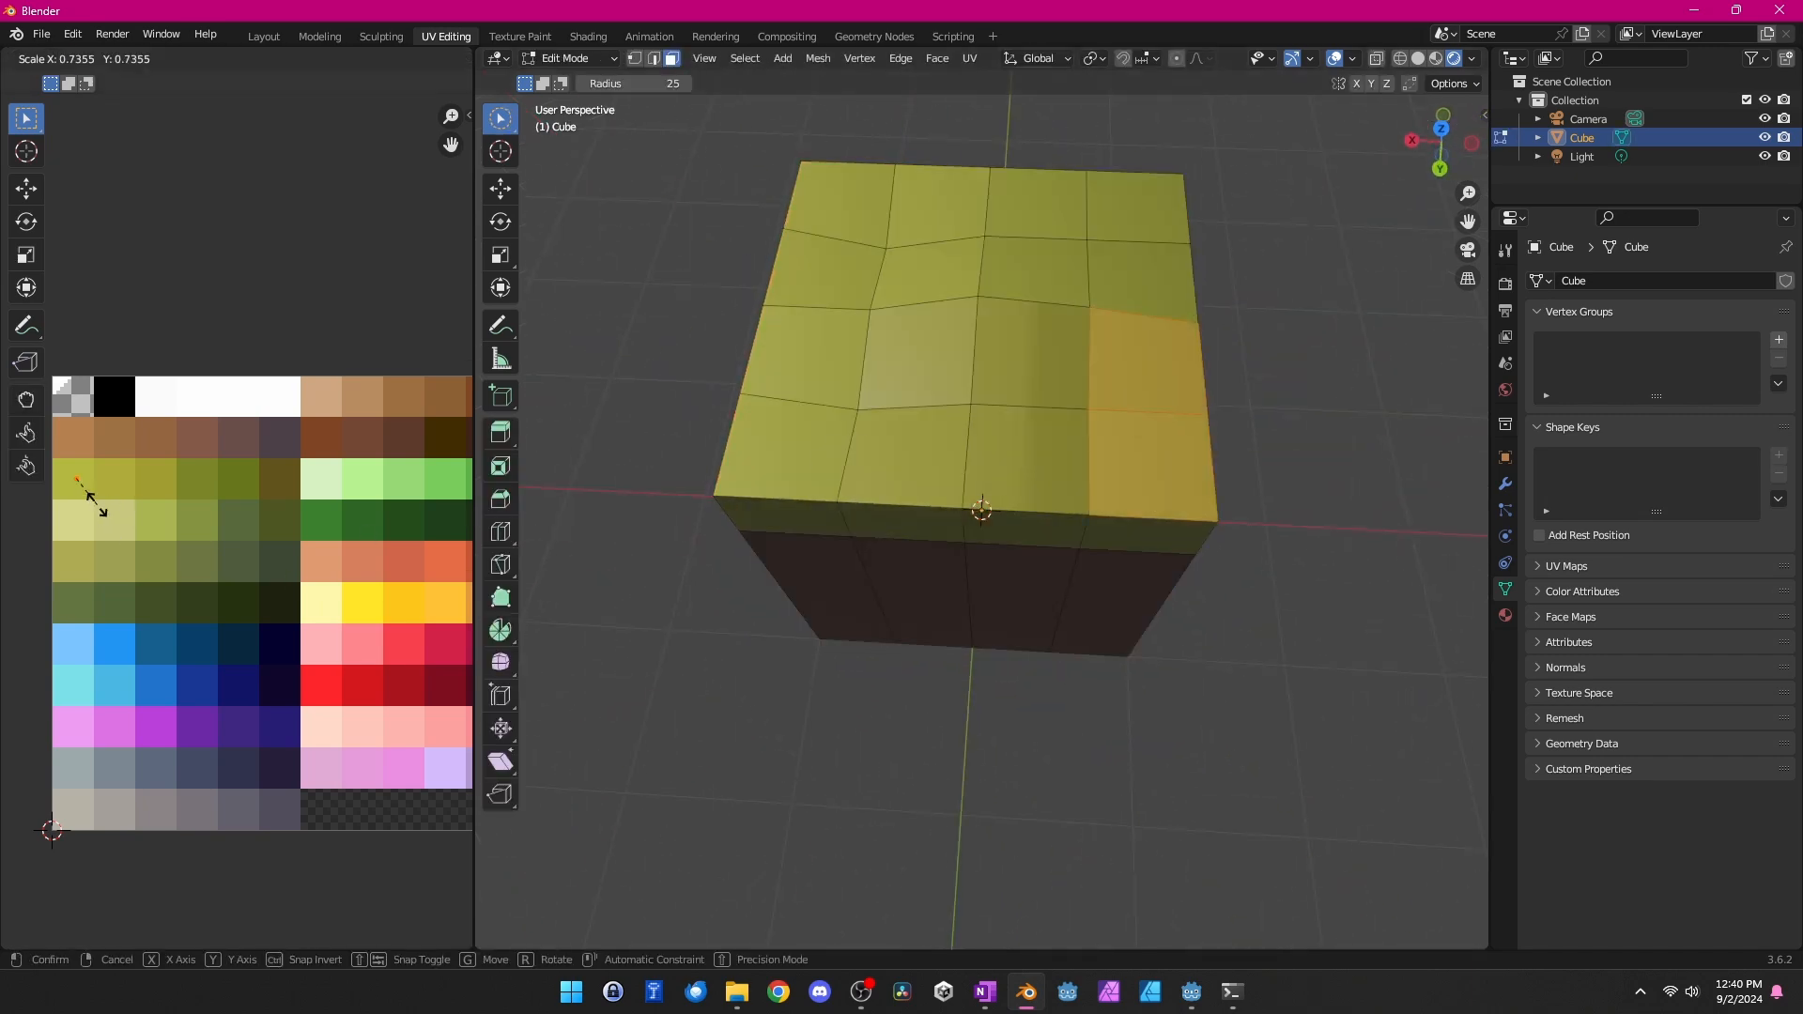
click(218, 672)
key(g)
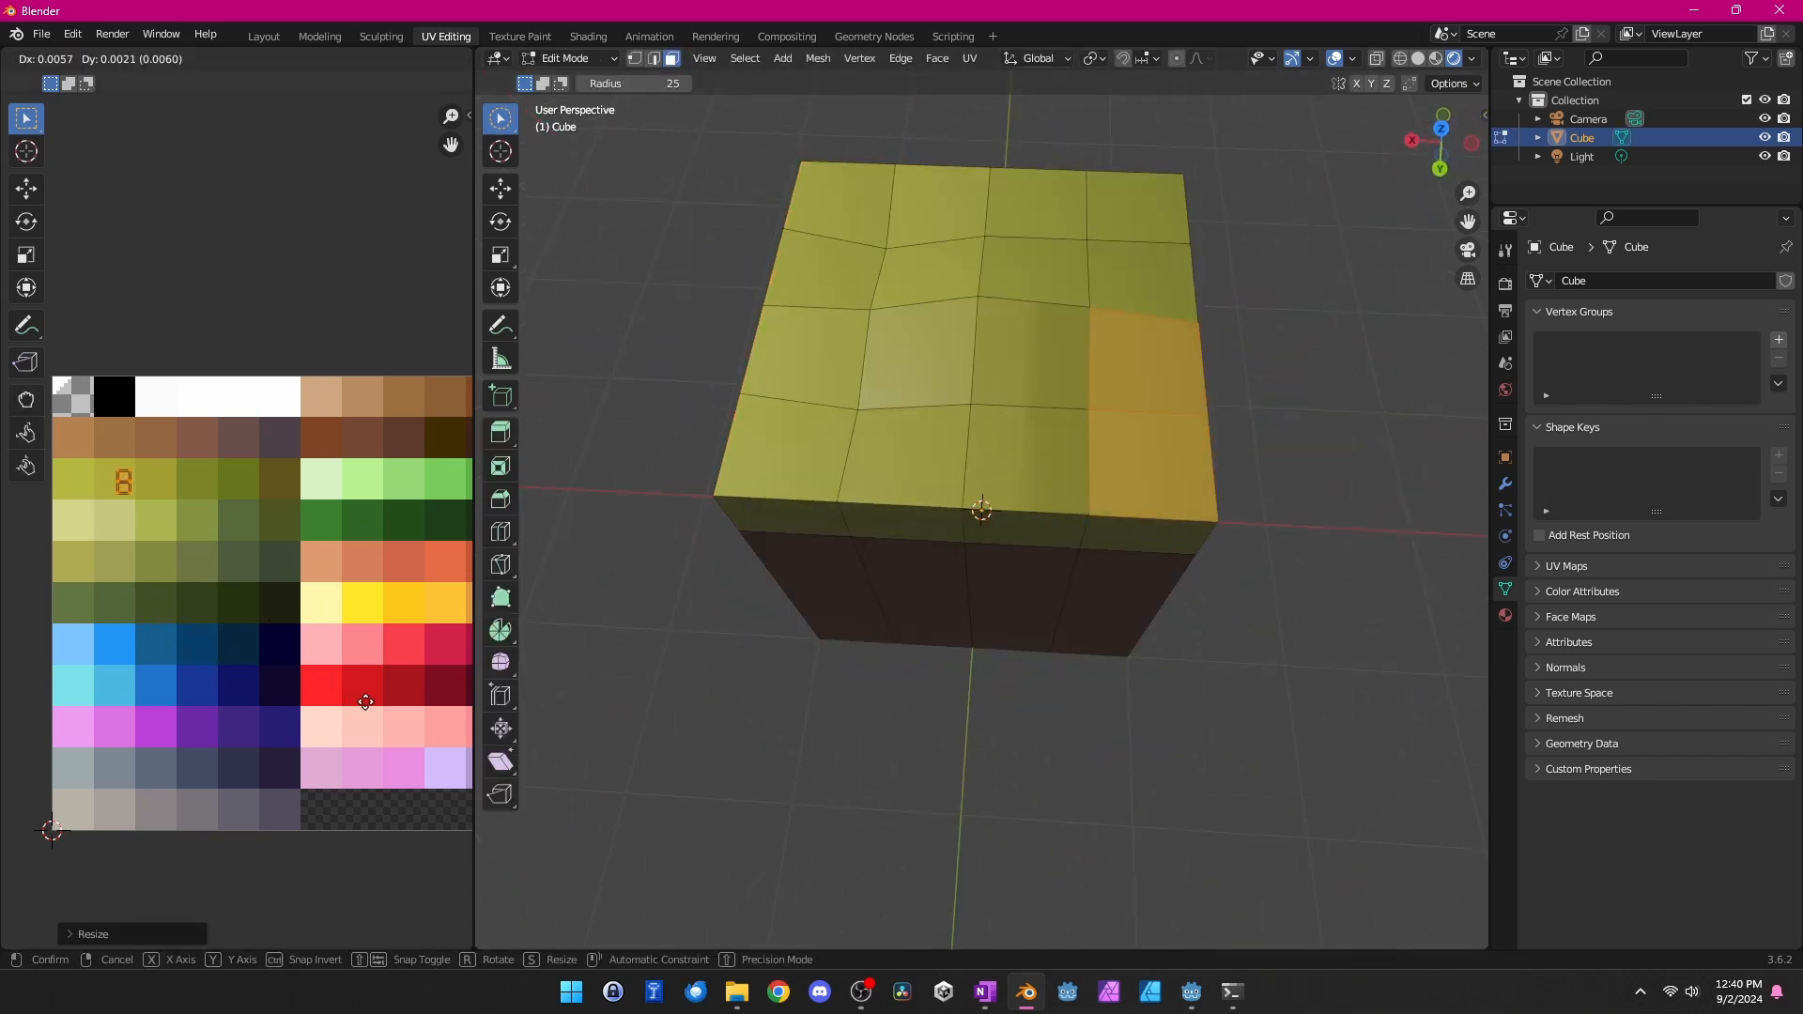
click(372, 702)
key(r)
click(63, 396)
key(g)
click(132, 495)
Examine the recolored cube top and its shading from several angles in Object Mode
mouse_move(1220, 664)
middle_down()
mouse_move(1368, 632)
mouse_move(1203, 696)
mouse_move(1245, 433)
mouse_move(1321, 475)
mouse_move(1129, 332)
mouse_move(1167, 335)
mouse_move(1002, 391)
mouse_move(1067, 282)
middle_up()
key(Tab)
right_click(1108, 484)
click(1089, 385)
key(Tab)
right_click(1007, 103)
key(Tab)
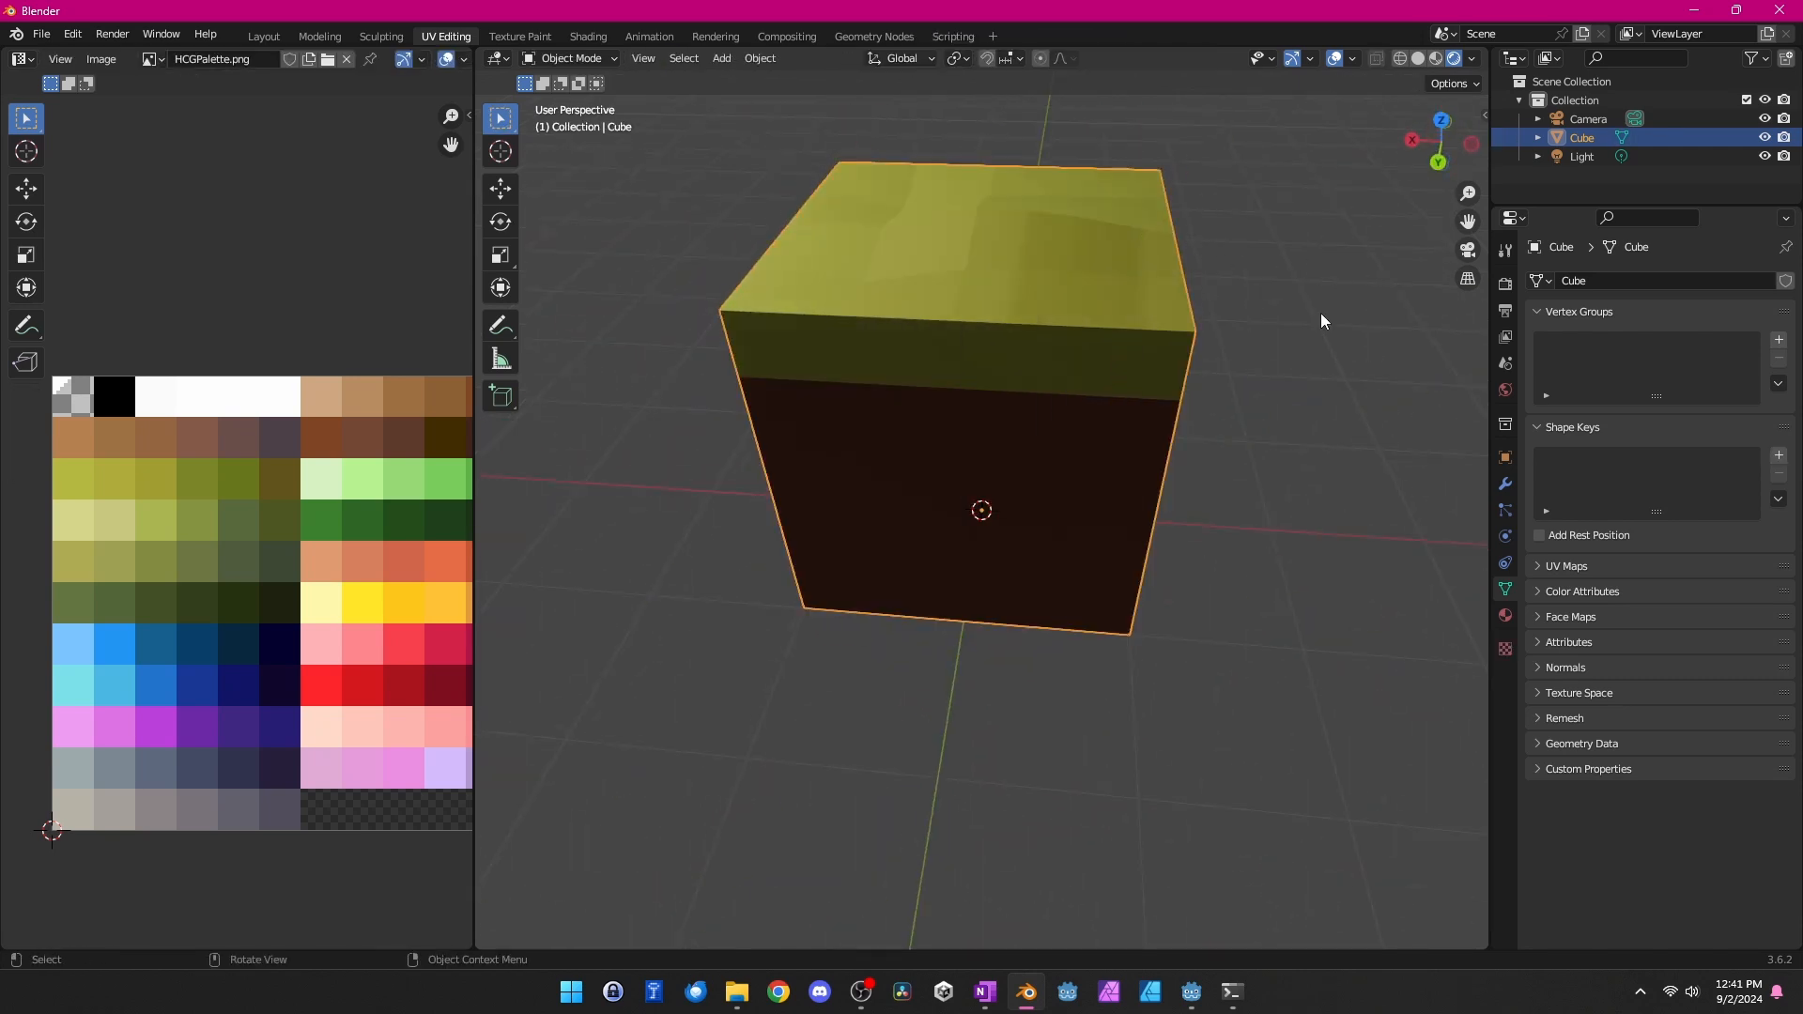
middle_drag(1320, 324, 1211, 608)
Undo the recent color variations on the cube's top faces
key(Tab)
key(c)
key(ctrl+z)
key(ctrl+z)
key(ctrl+z)
Save the project as Grass.blend in the Devorial\Assets\Blender folder
click(47, 38)
click(71, 160)
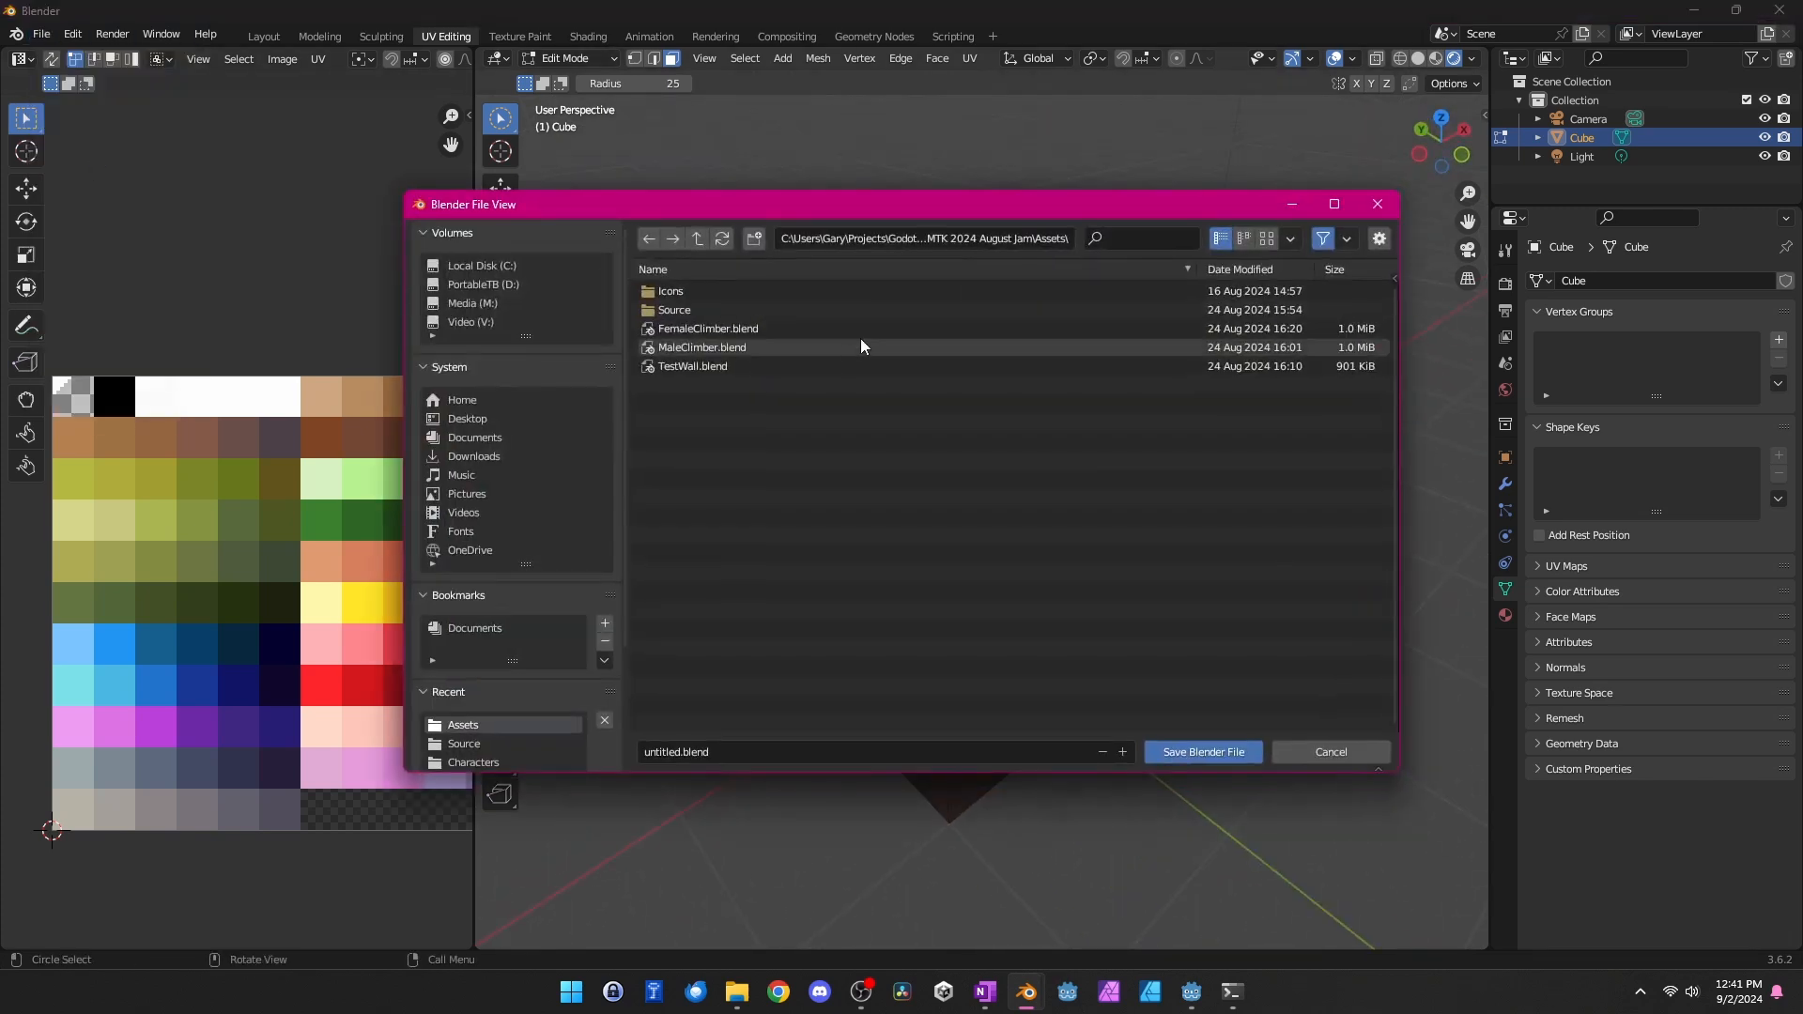
double_click(677, 310)
double_click(687, 291)
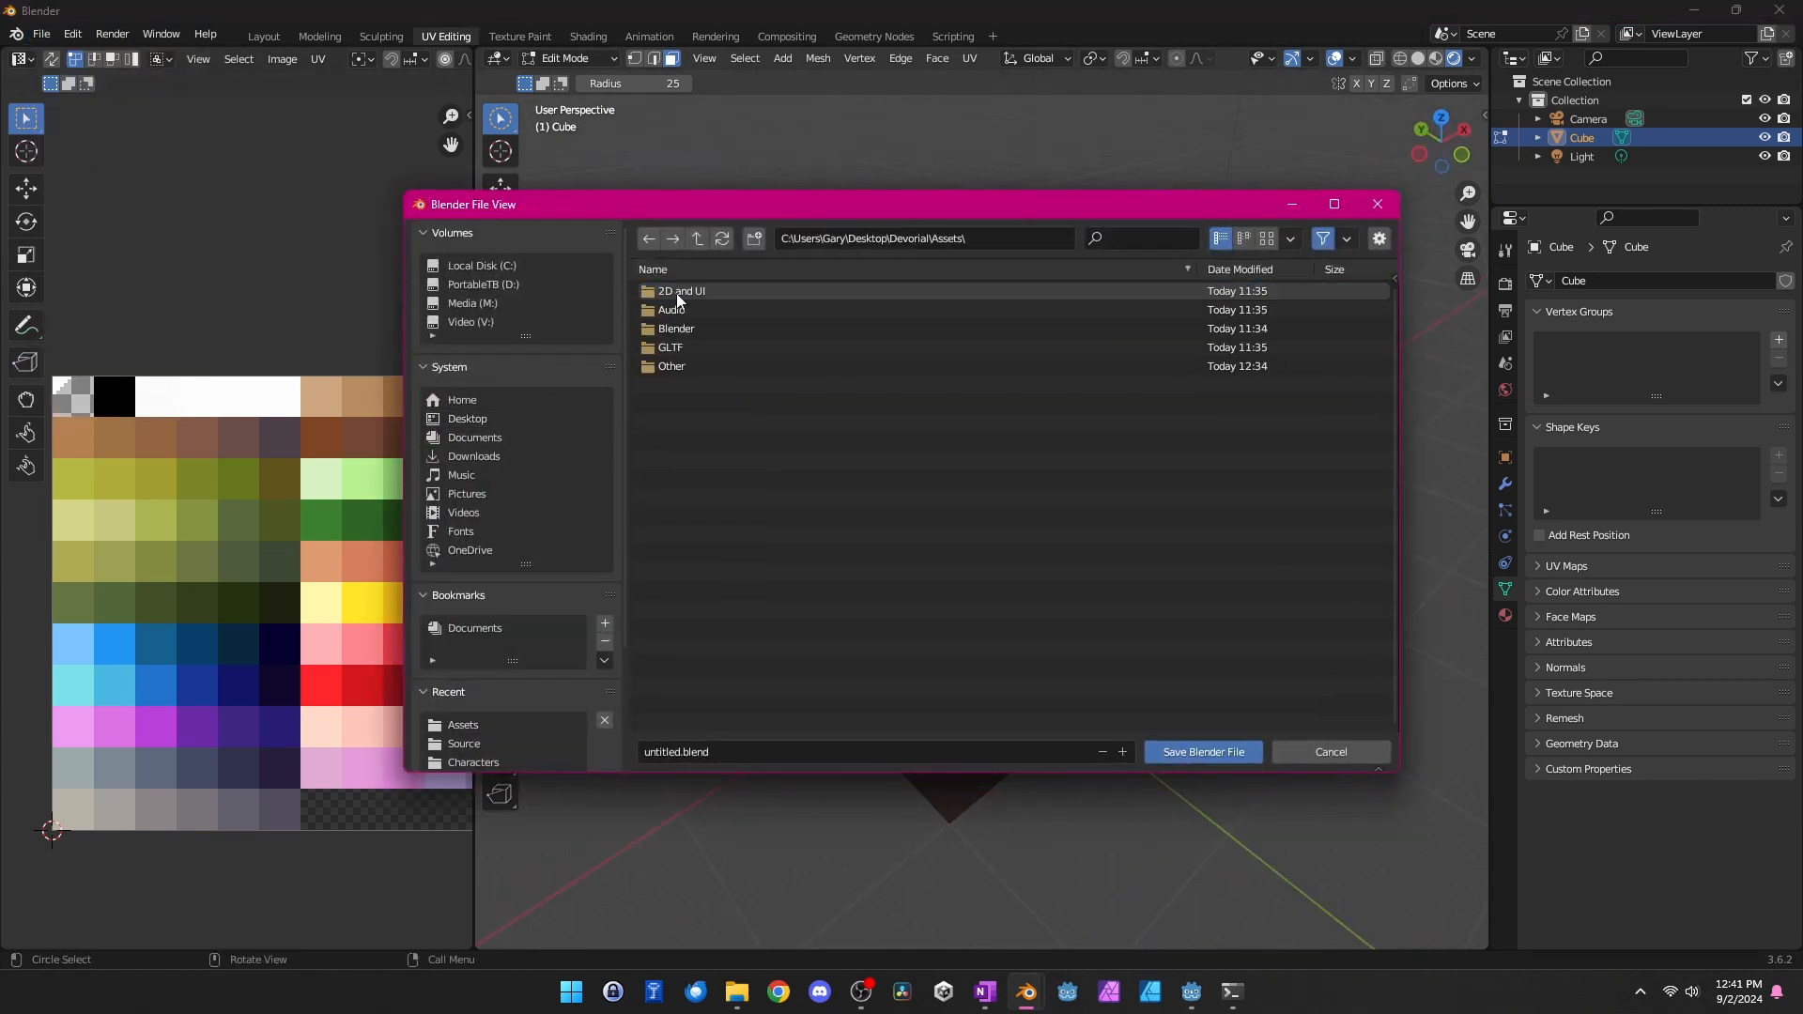
double_click(681, 328)
click(684, 751)
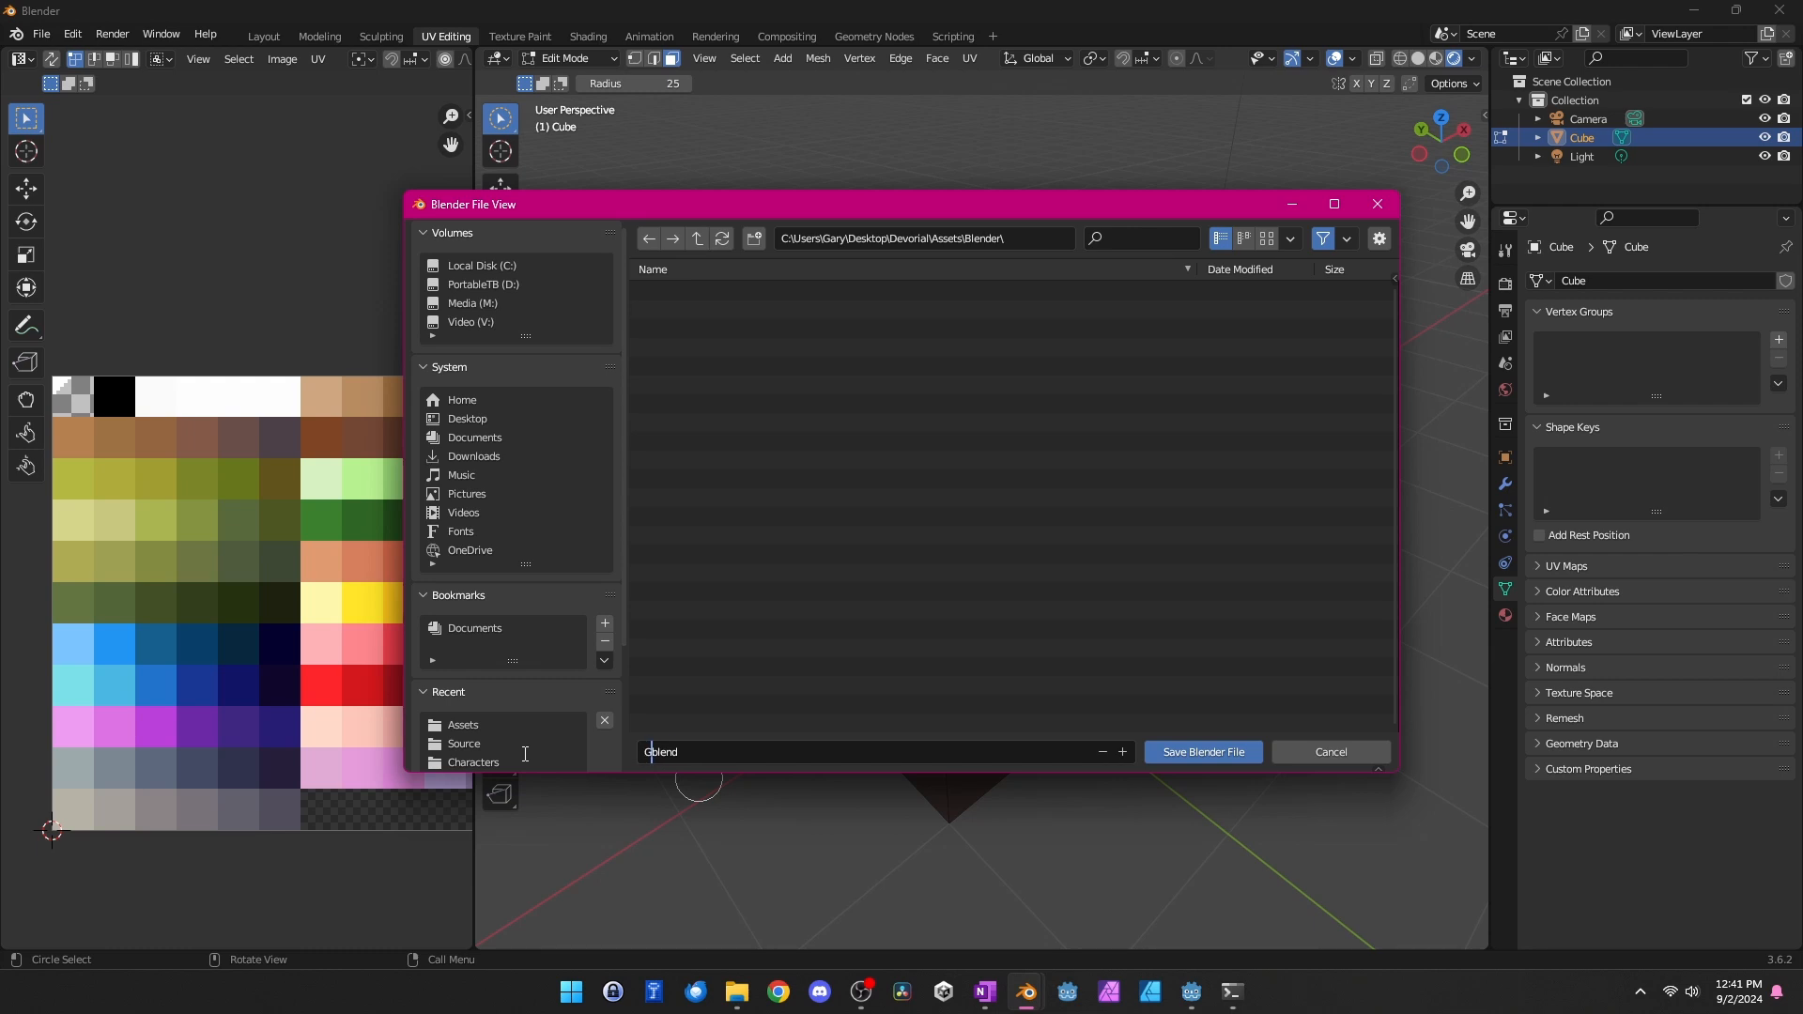
click(1190, 751)
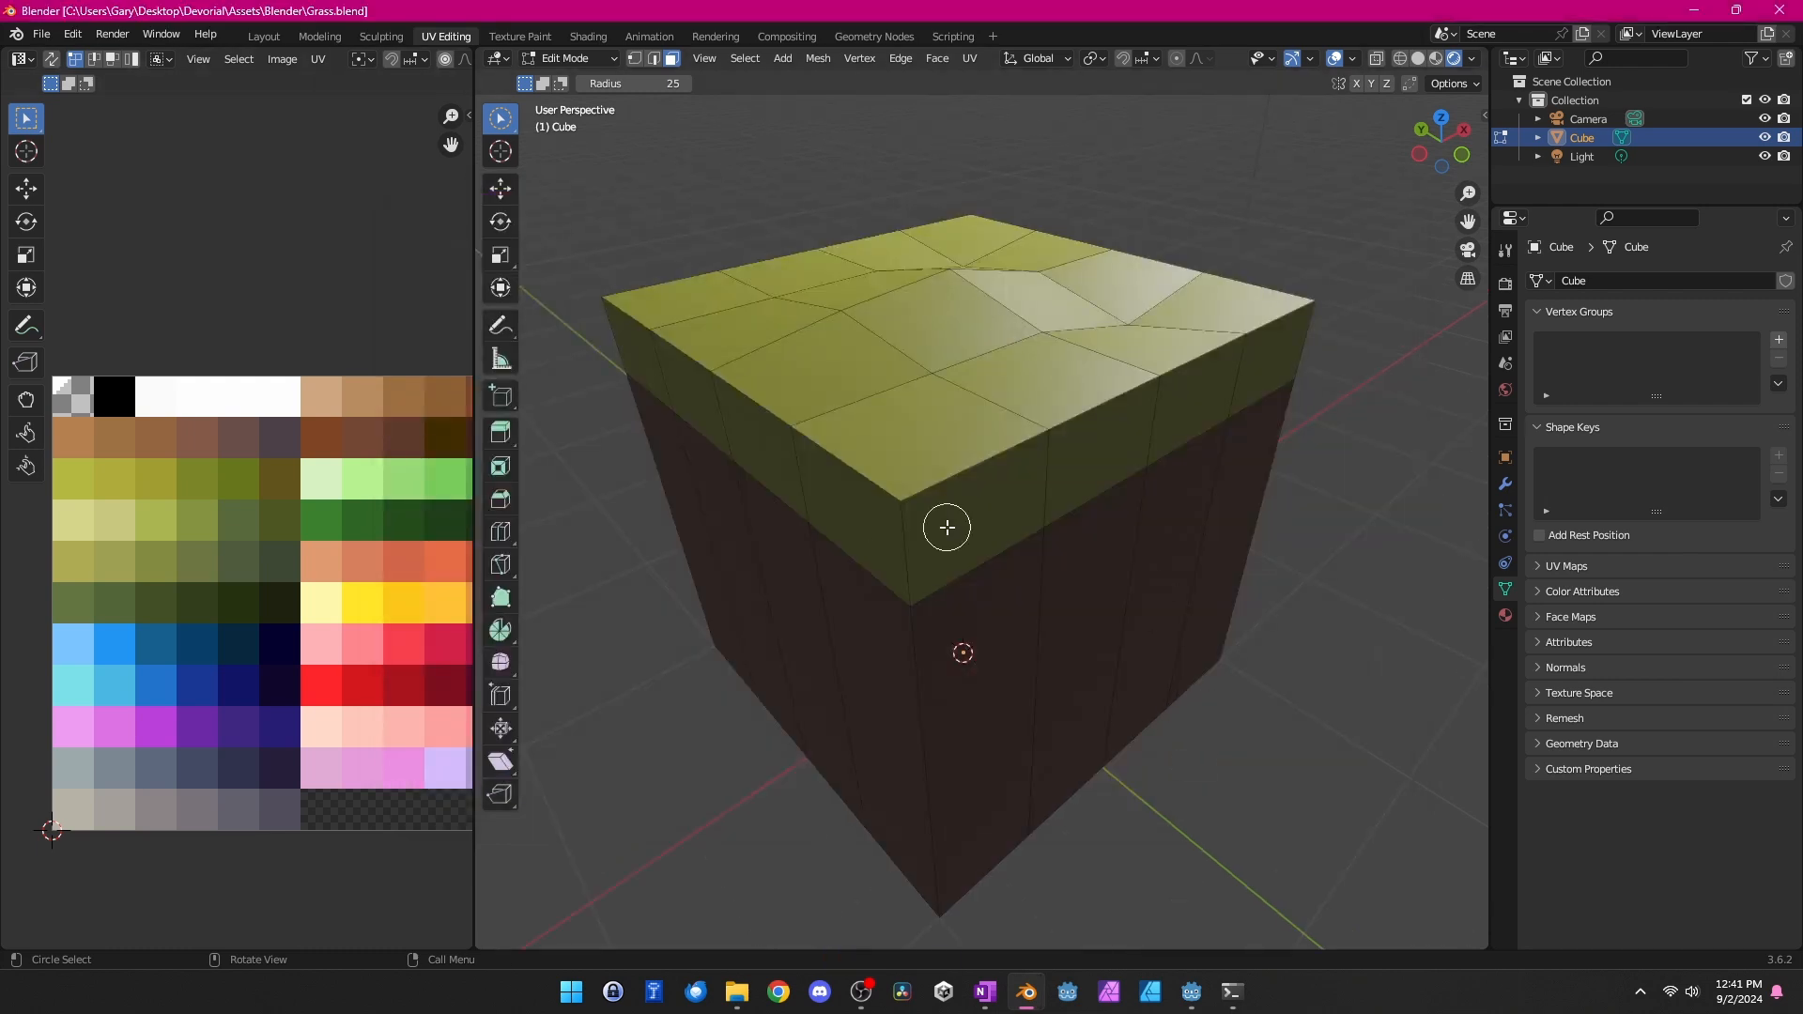
click(42, 35)
mouse_move(126, 304)
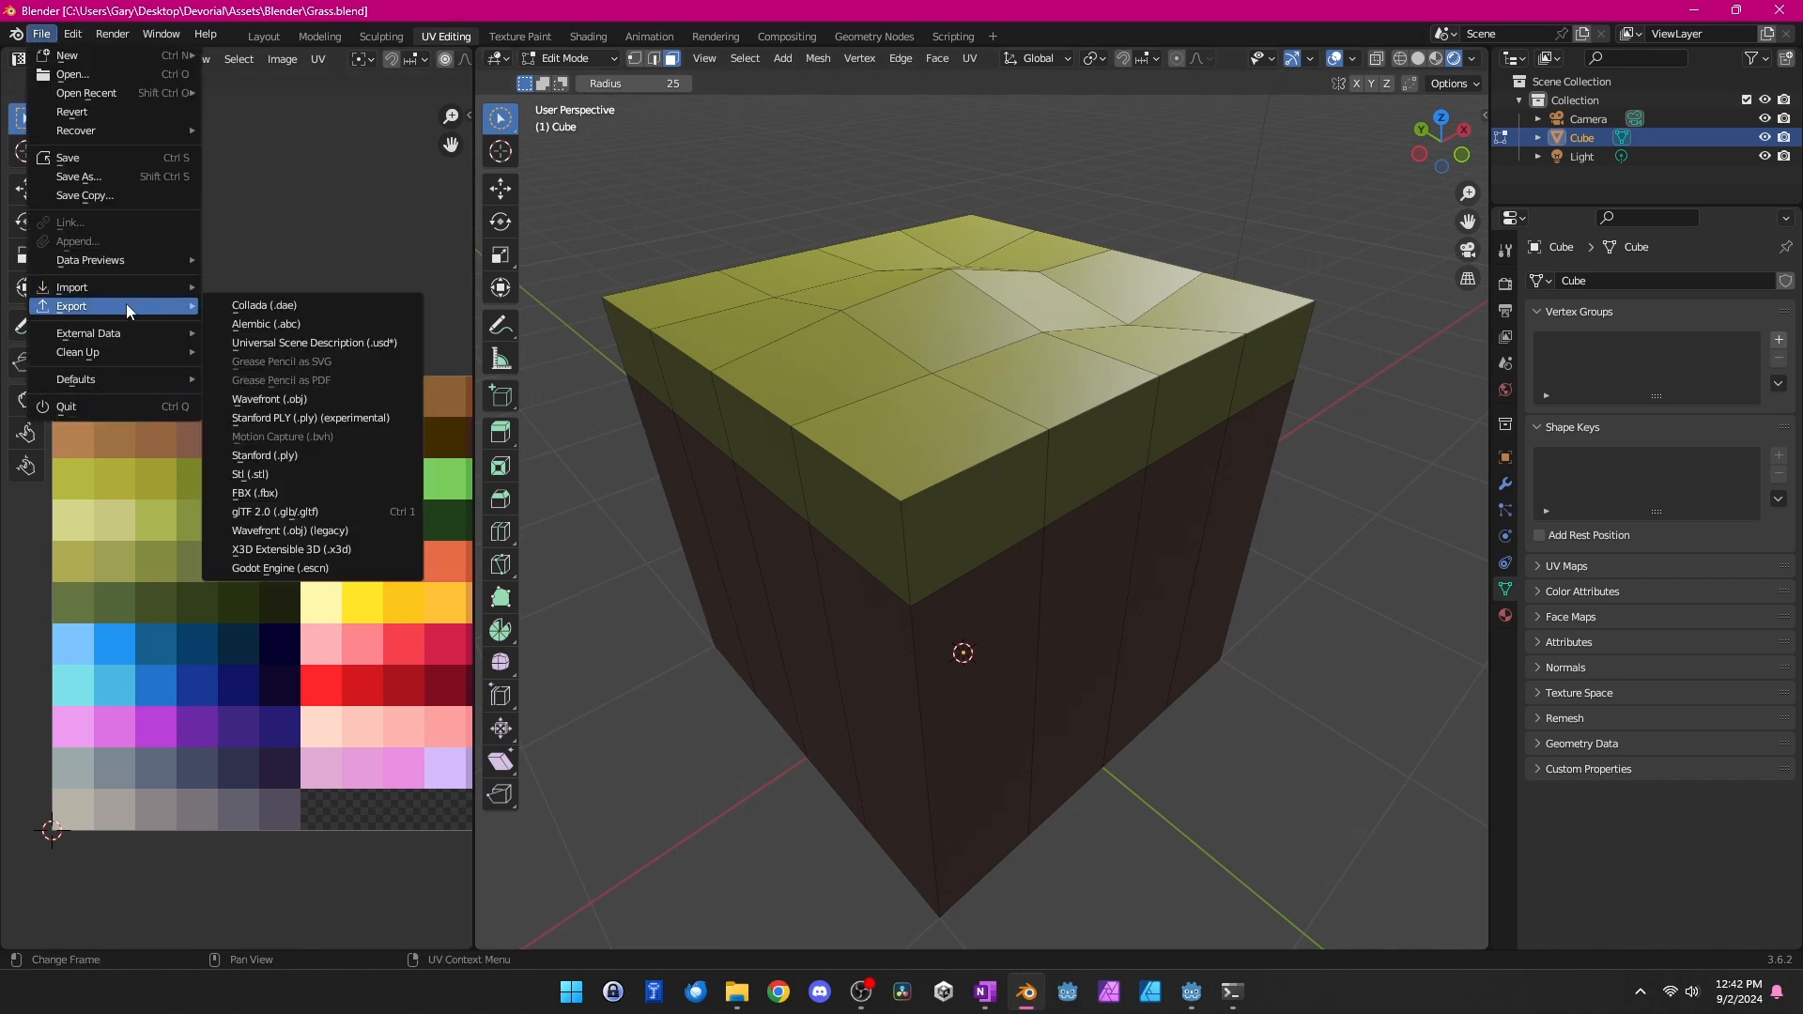
click(272, 514)
click(1221, 385)
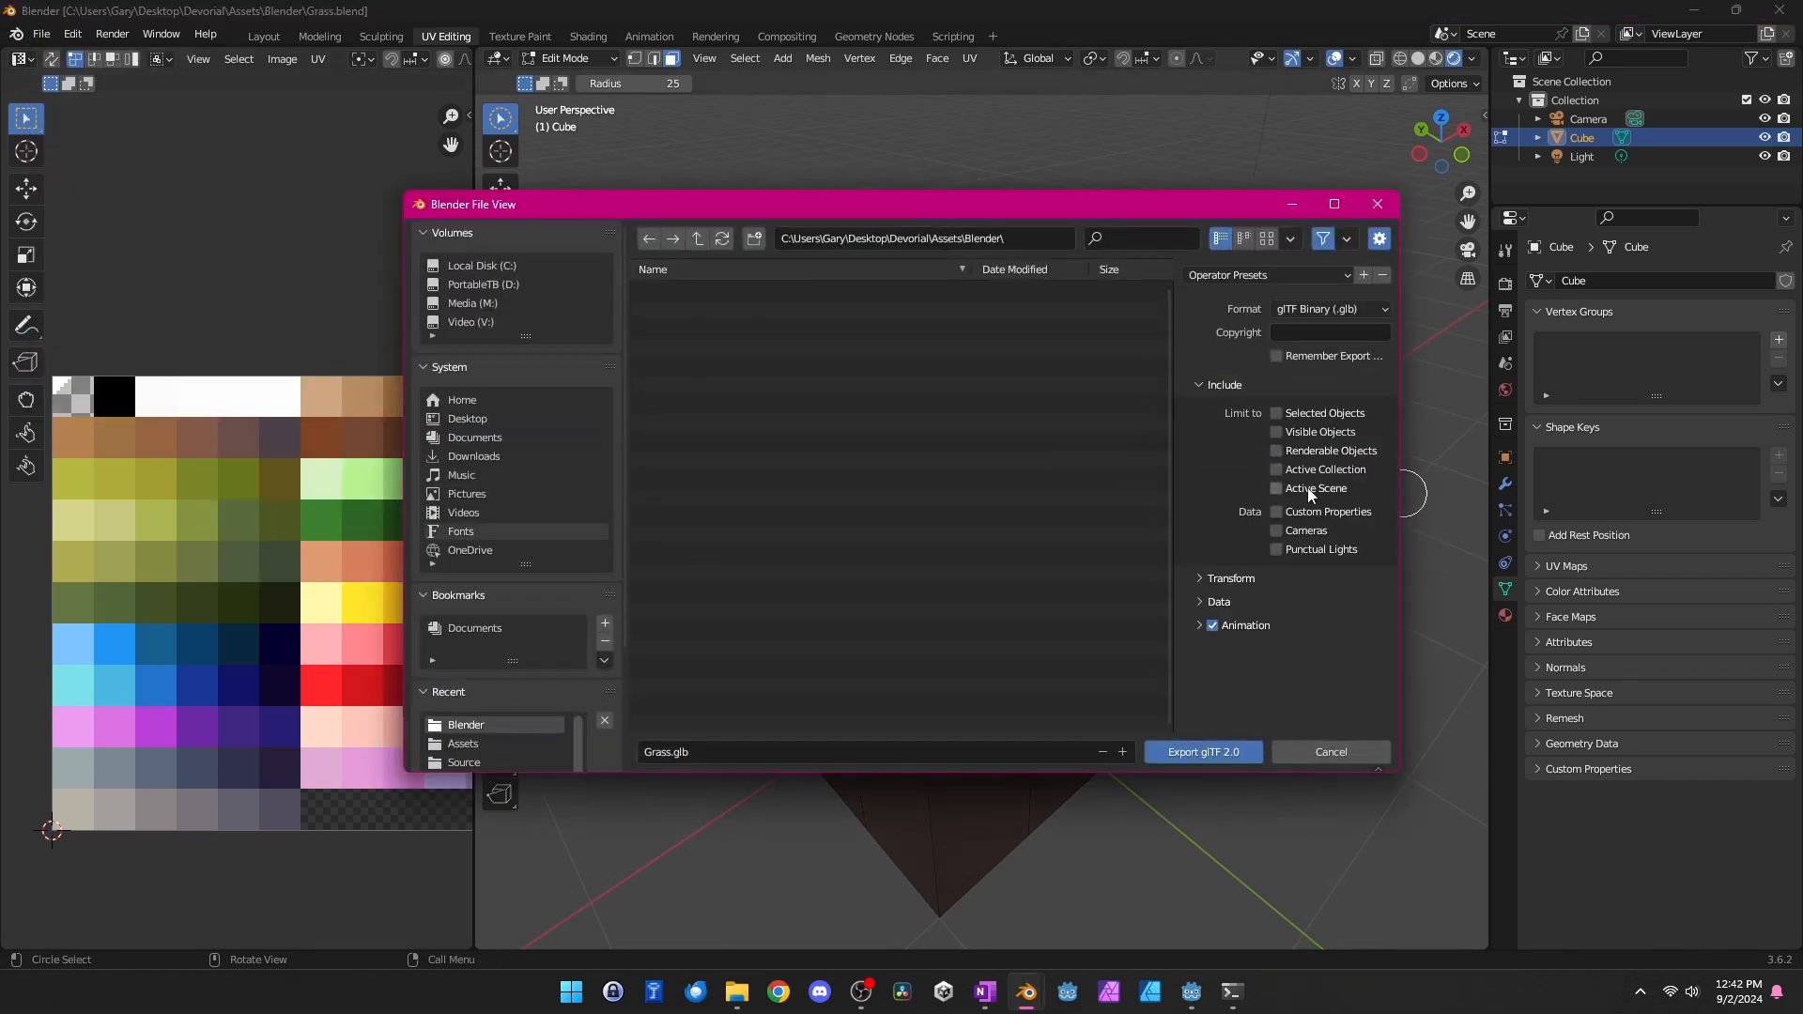
key(Escape)
Delete the Camera and Light objects from the scene collection
click(1585, 122)
key(x)
click(1653, 139)
key(x)
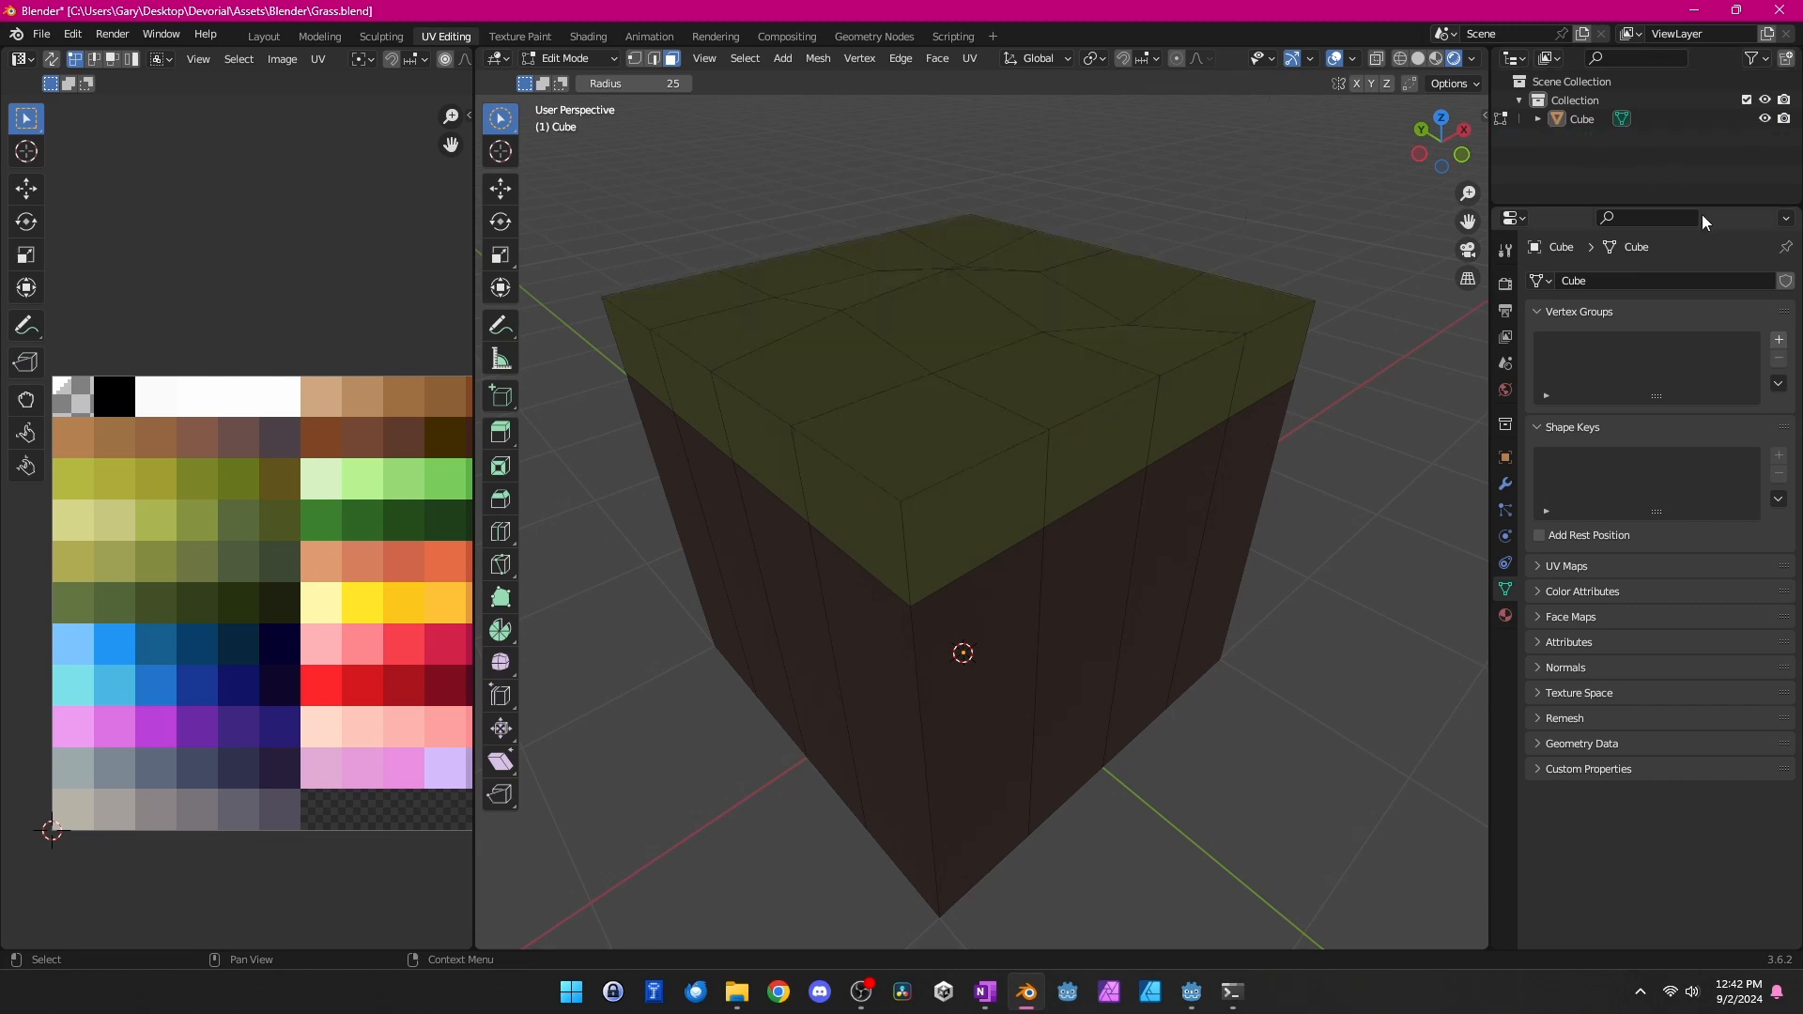
Switch the 3D view to Material Preview shading, render the scene and close the render window
click(1435, 60)
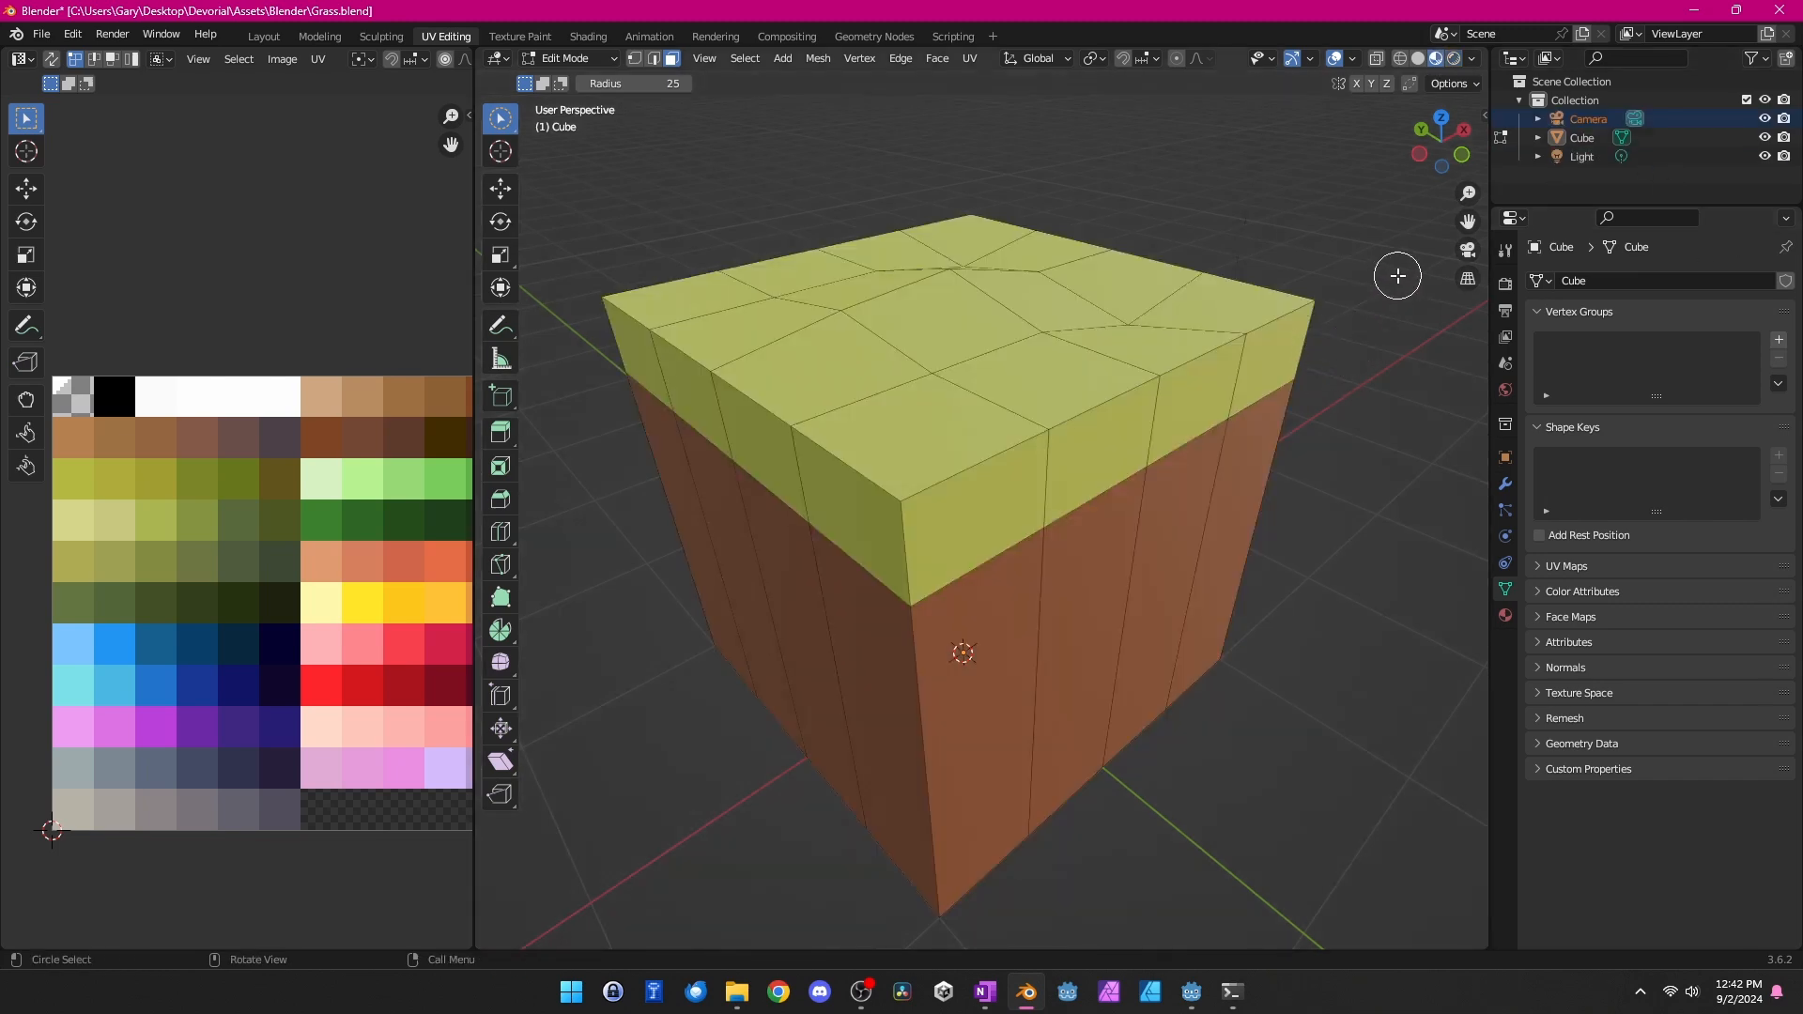
key(F12)
click(1783, 17)
Remove the camera and light from the scene and rename the Cube object as Grass
click(1590, 119)
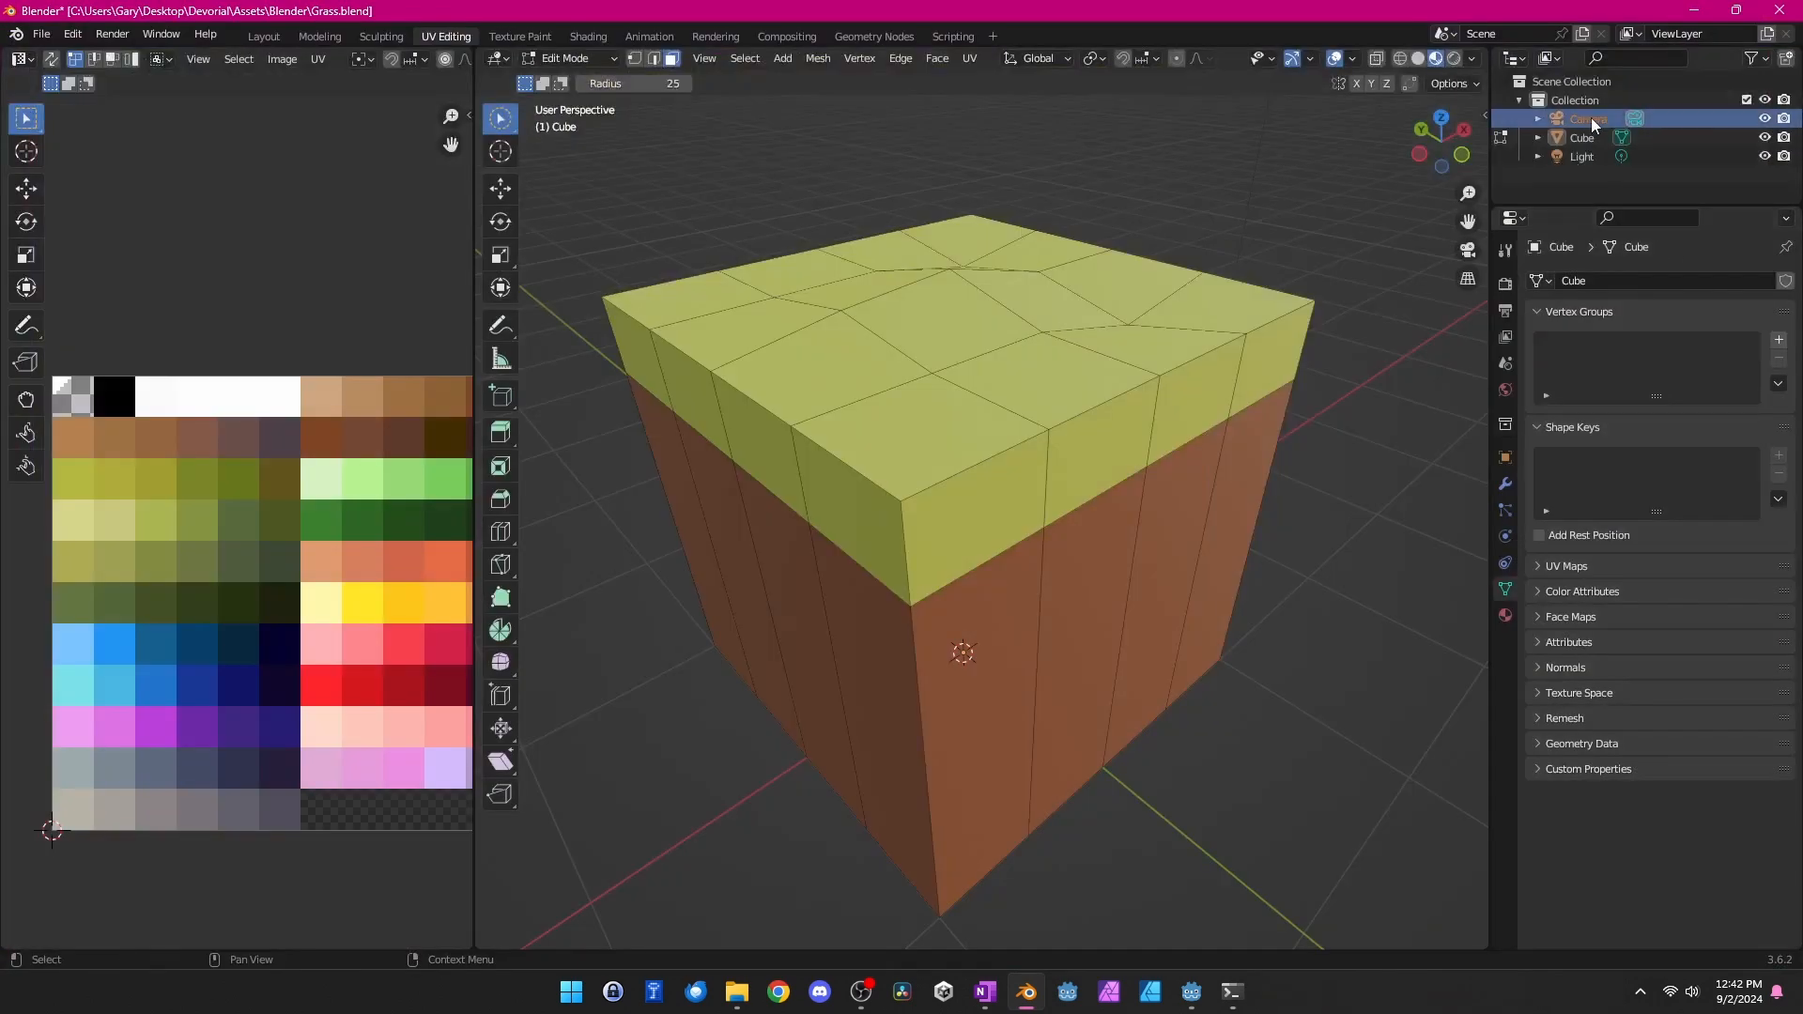
key(x)
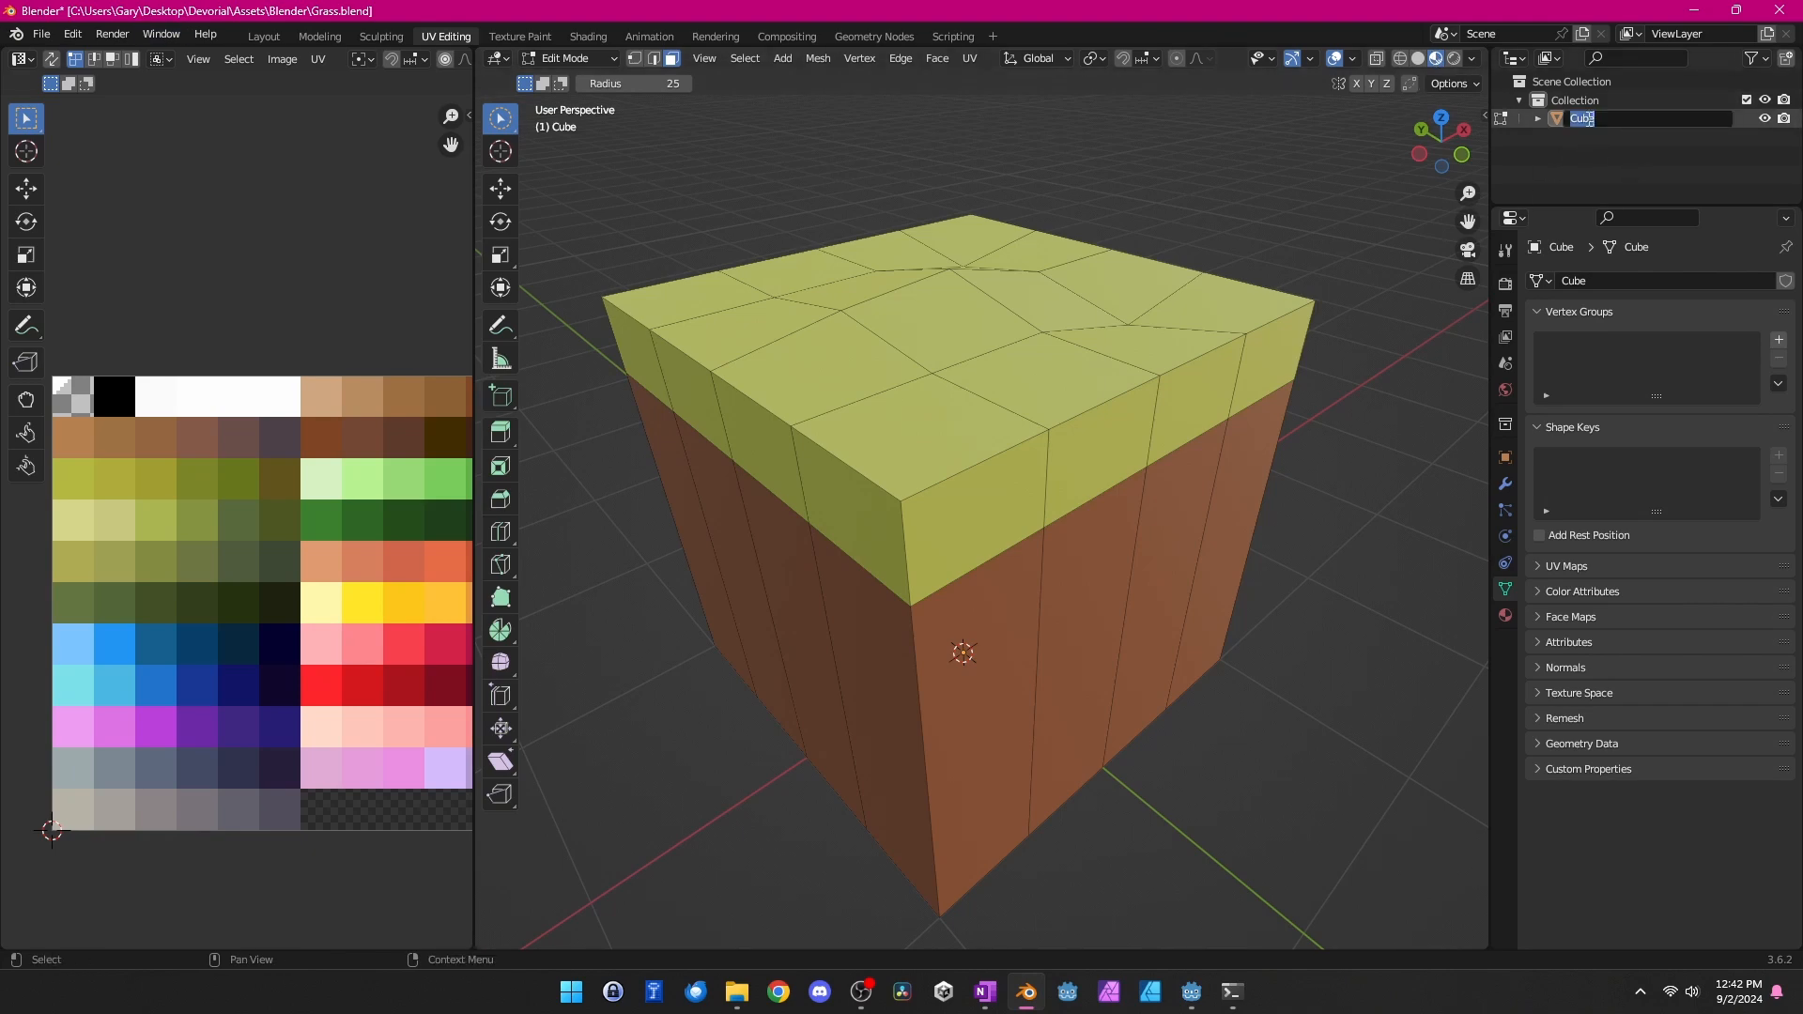
key(Return)
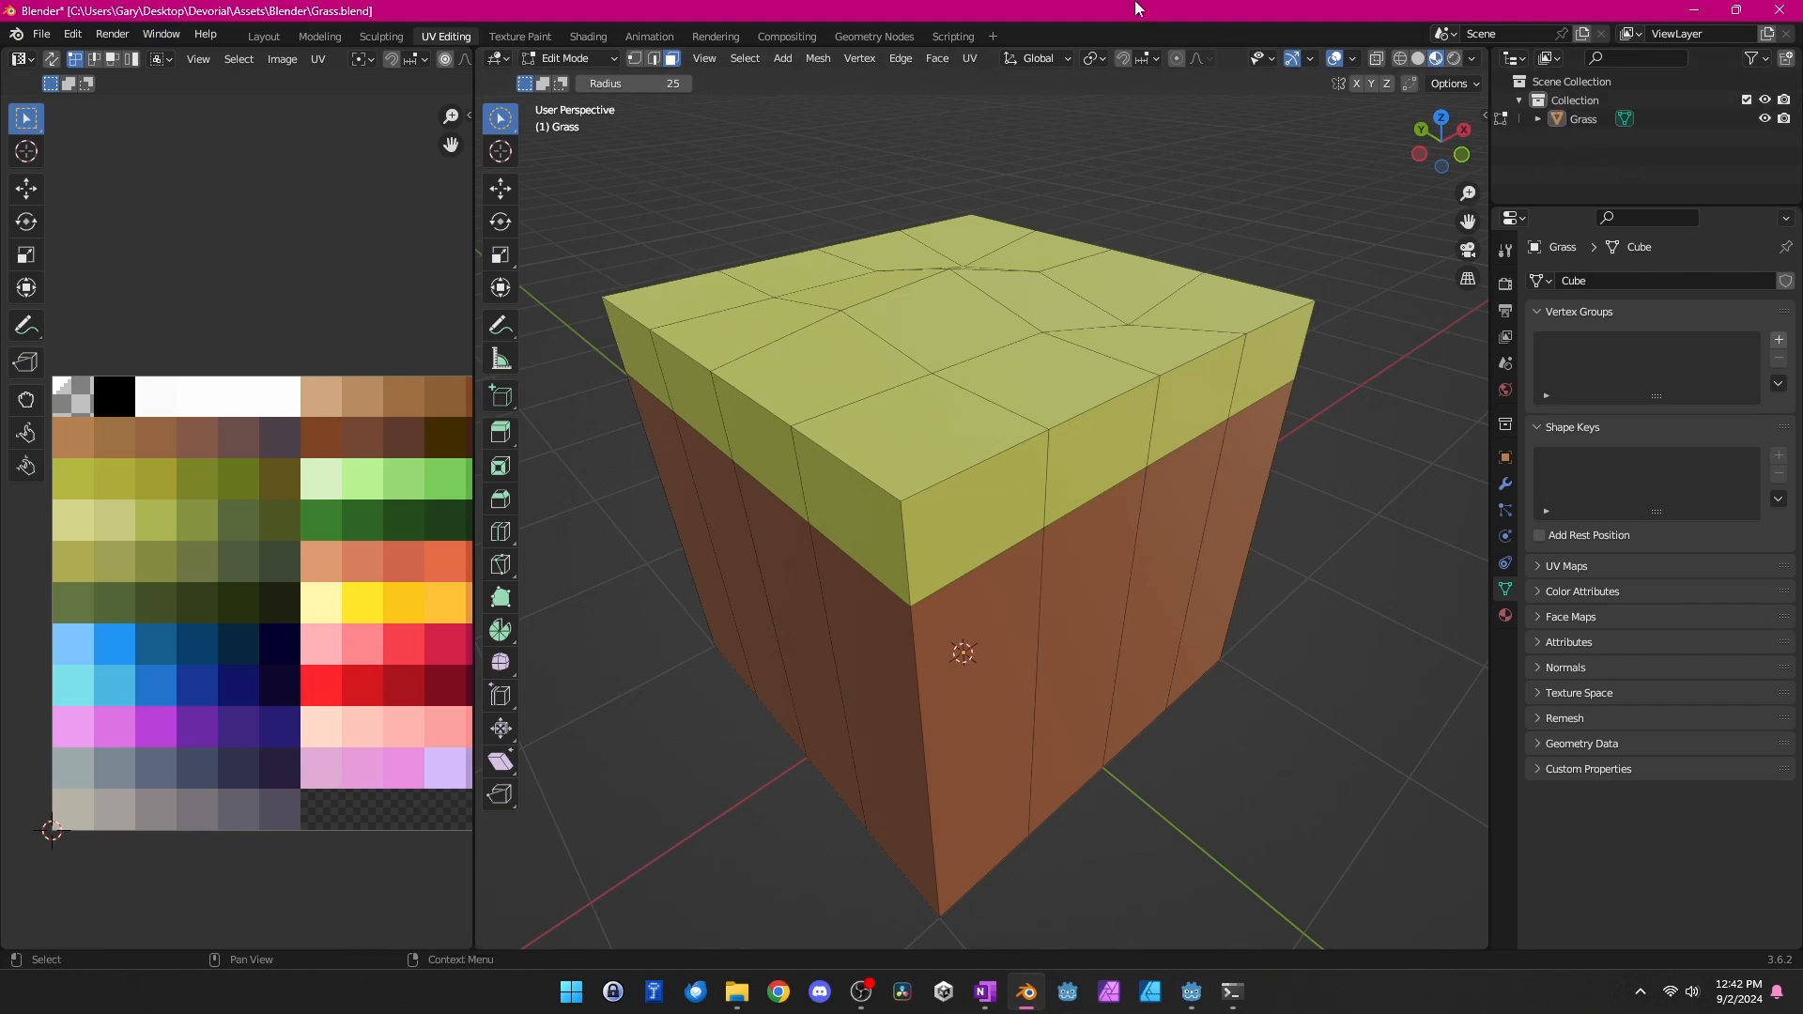
Export the block as Grass.gltf in glTF Embedded (.gltf) format to the Assets\GLTF folder
click(35, 35)
mouse_move(71, 311)
click(254, 510)
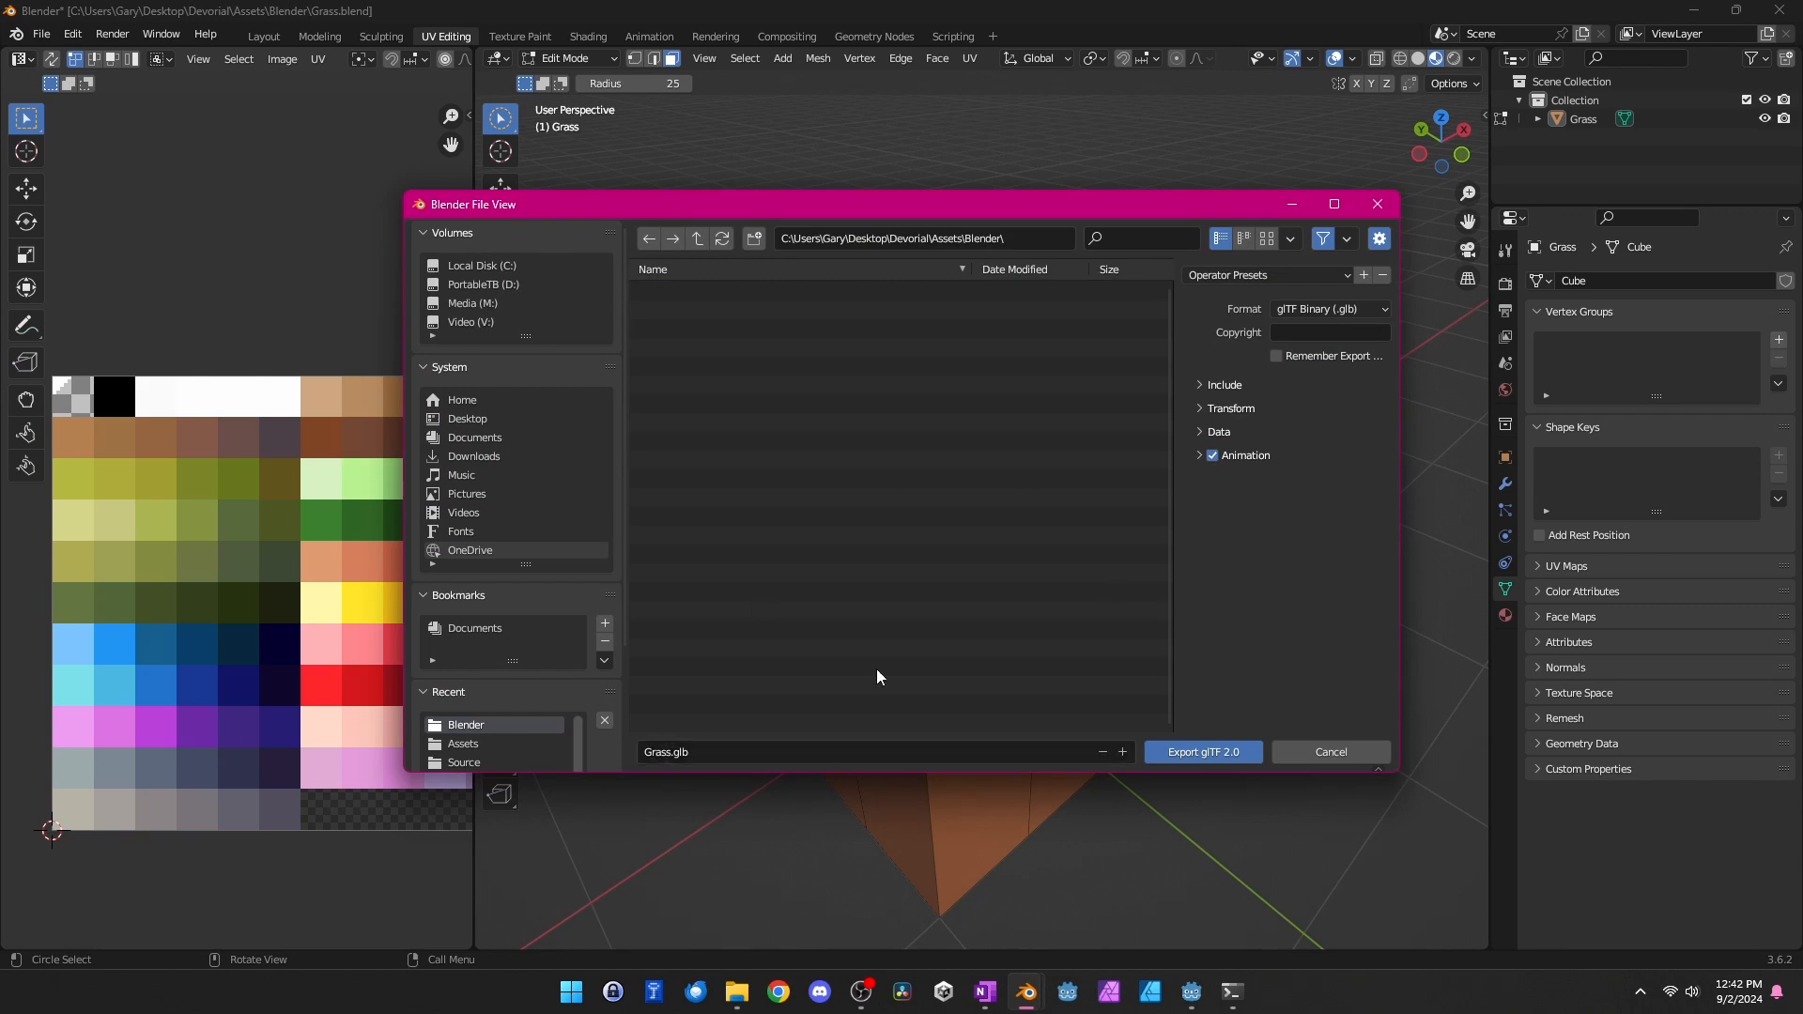
click(1329, 309)
click(1264, 372)
click(1199, 384)
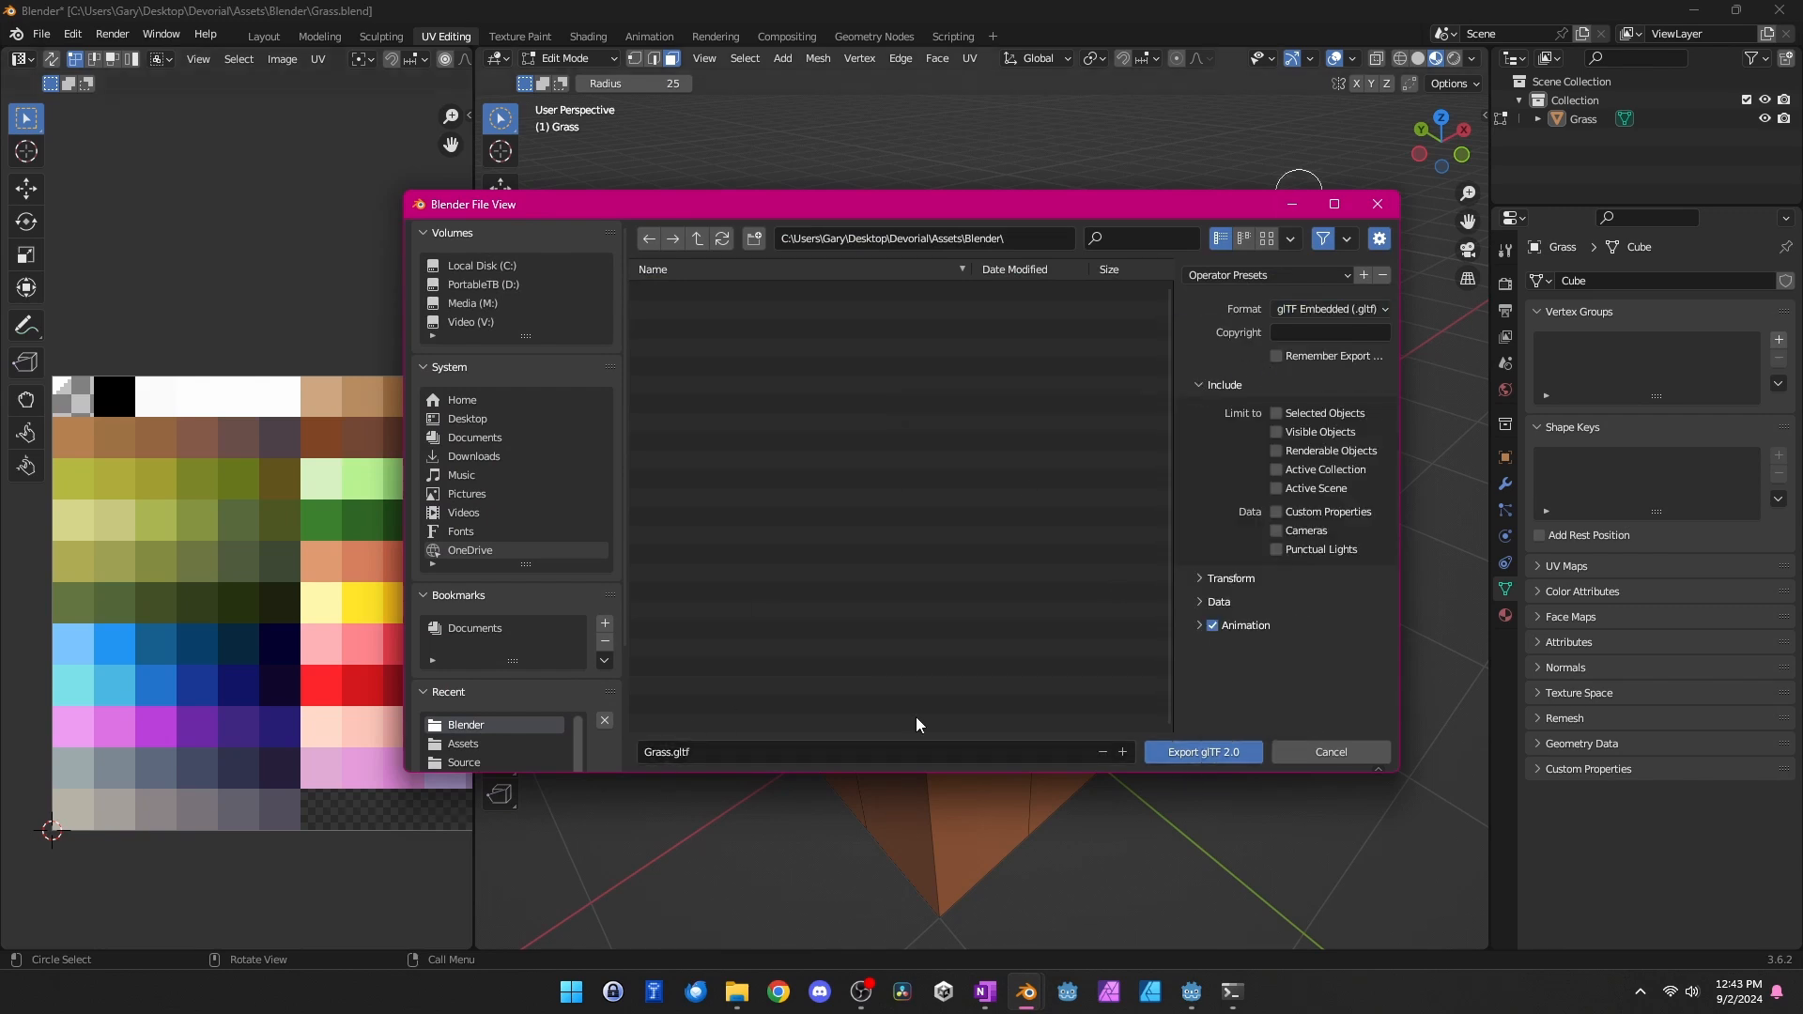
click(698, 239)
double_click(684, 344)
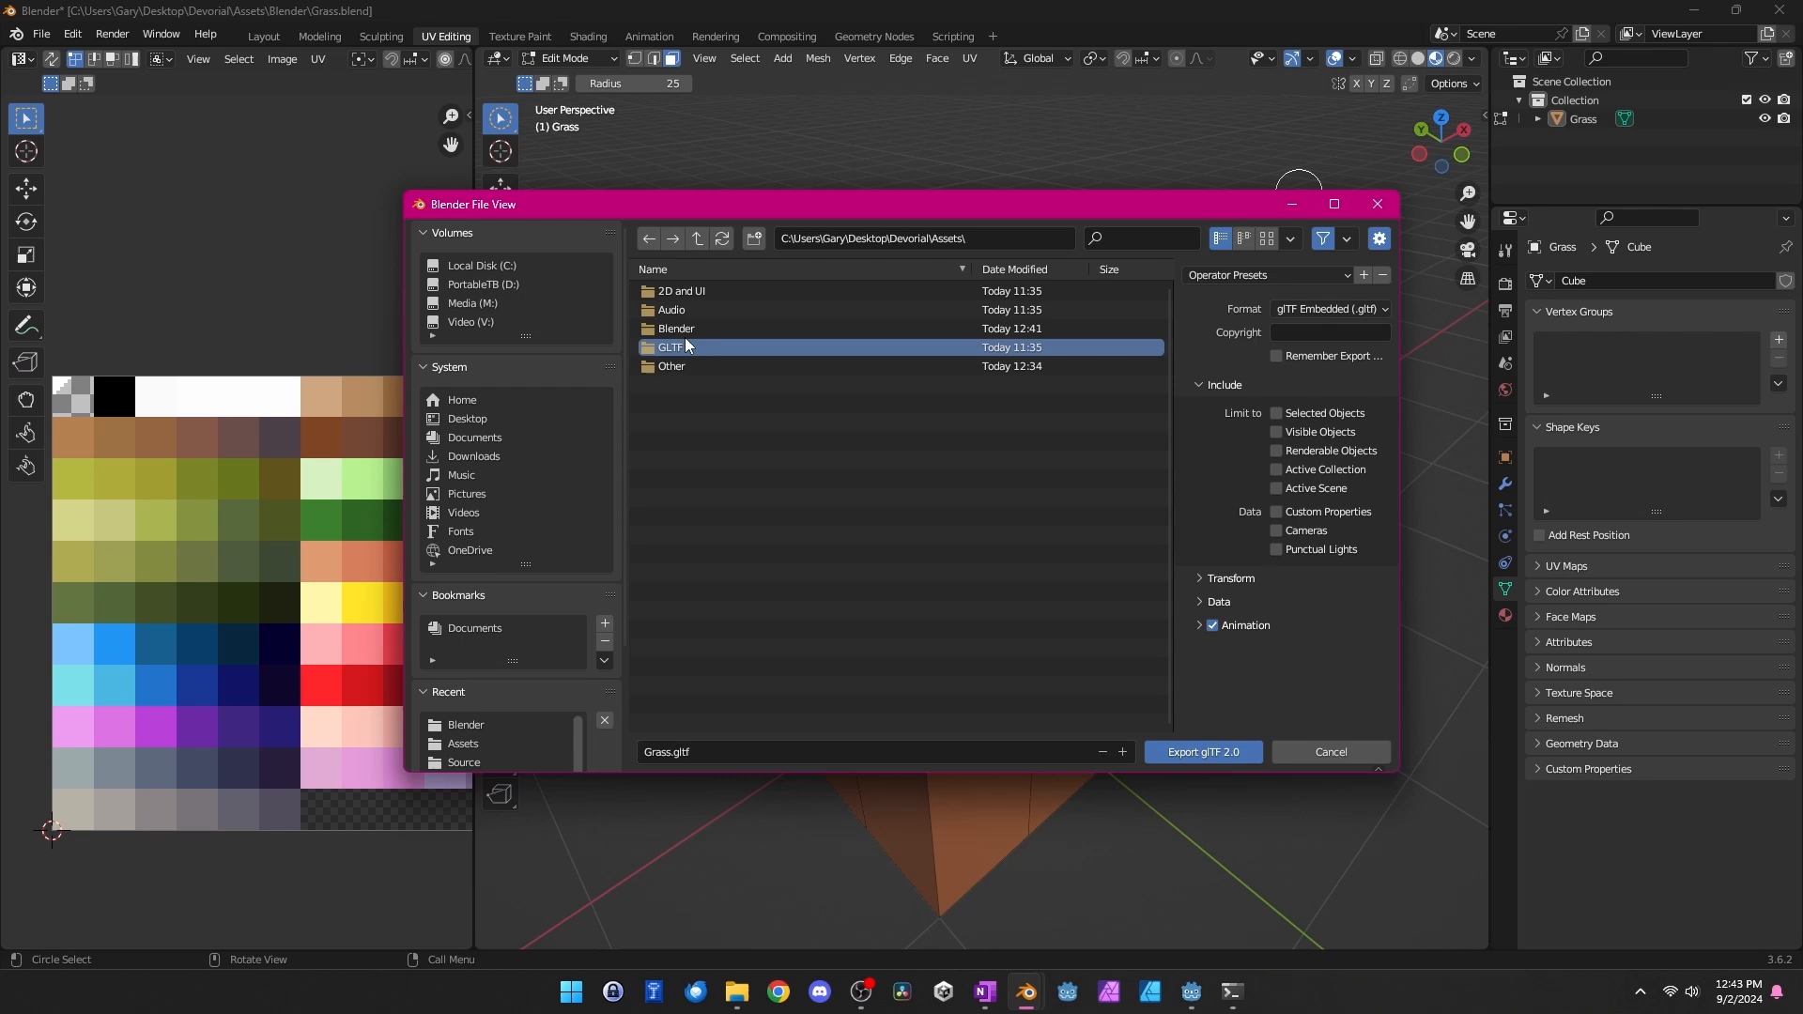
click(1203, 754)
Select the block's top and upper band faces and move their UVs onto a blue-gray swatch
key(Tab)
mouse_move(1197, 753)
middle_down()
mouse_move(1061, 449)
mouse_move(1021, 432)
mouse_move(1079, 441)
middle_up()
key(Tab)
mouse_move(1164, 540)
mouse_down()
mouse_move(1148, 552)
mouse_move(962, 343)
mouse_move(1127, 414)
mouse_up()
mouse_move(949, 450)
middle_down()
mouse_move(1080, 385)
mouse_move(1054, 310)
mouse_move(1104, 323)
middle_up()
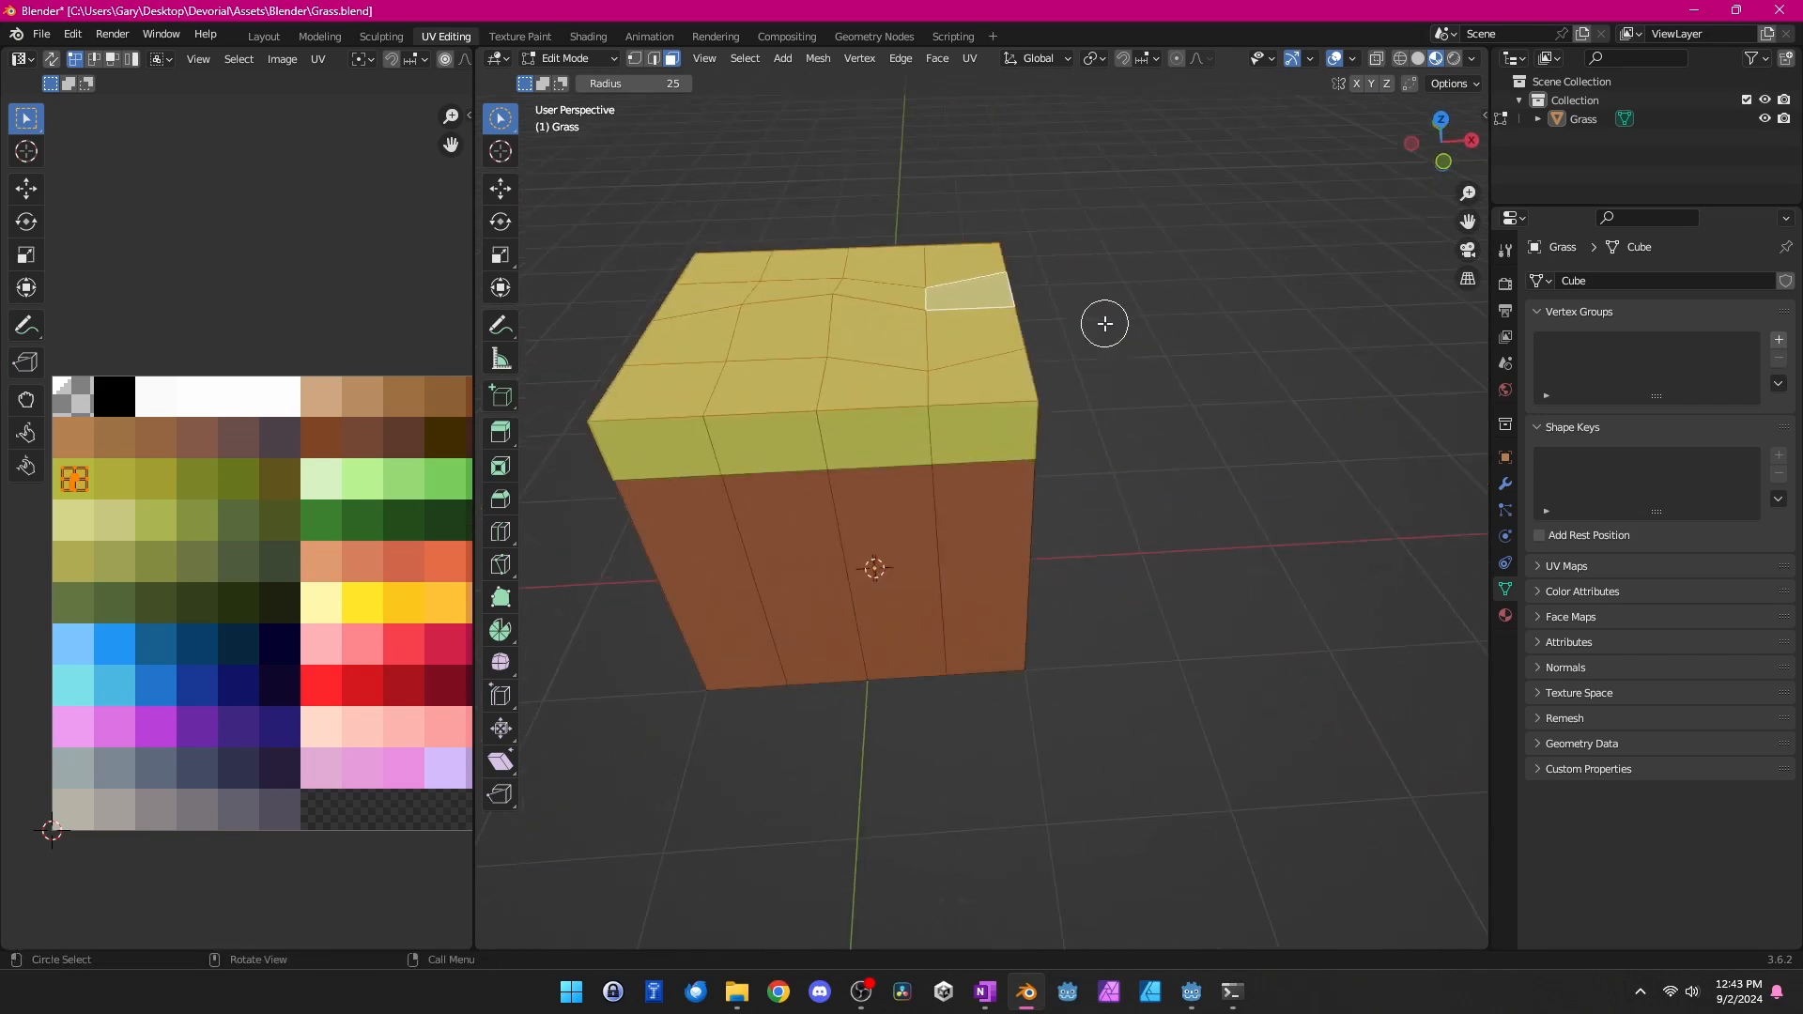
drag(80, 480, 157, 774)
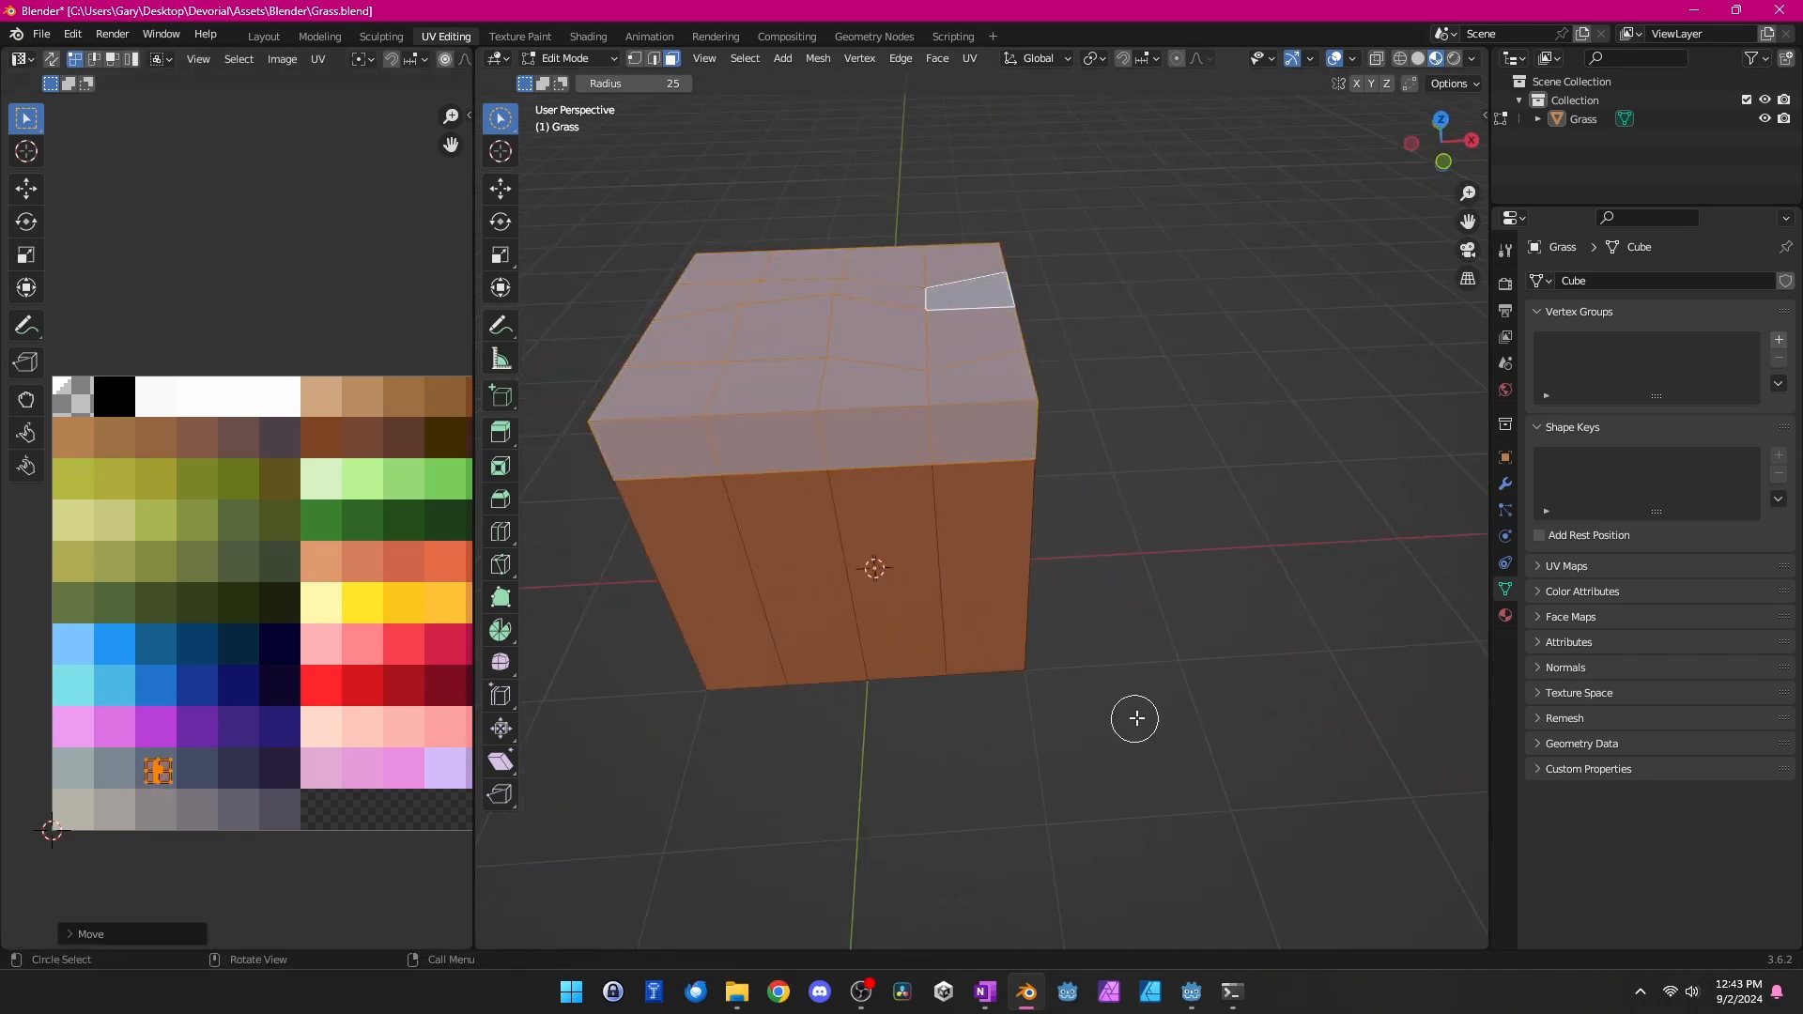
Move the top and upper band UVs onto the fourth gray swatch in the palette's lowest row
key(Tab)
middle_drag(1099, 712, 967, 596)
key(Tab)
key(g)
click(200, 809)
Move the UVs of the brown side and underside faces onto a dark purple-gray swatch
key(Tab)
click(998, 576)
key(Tab)
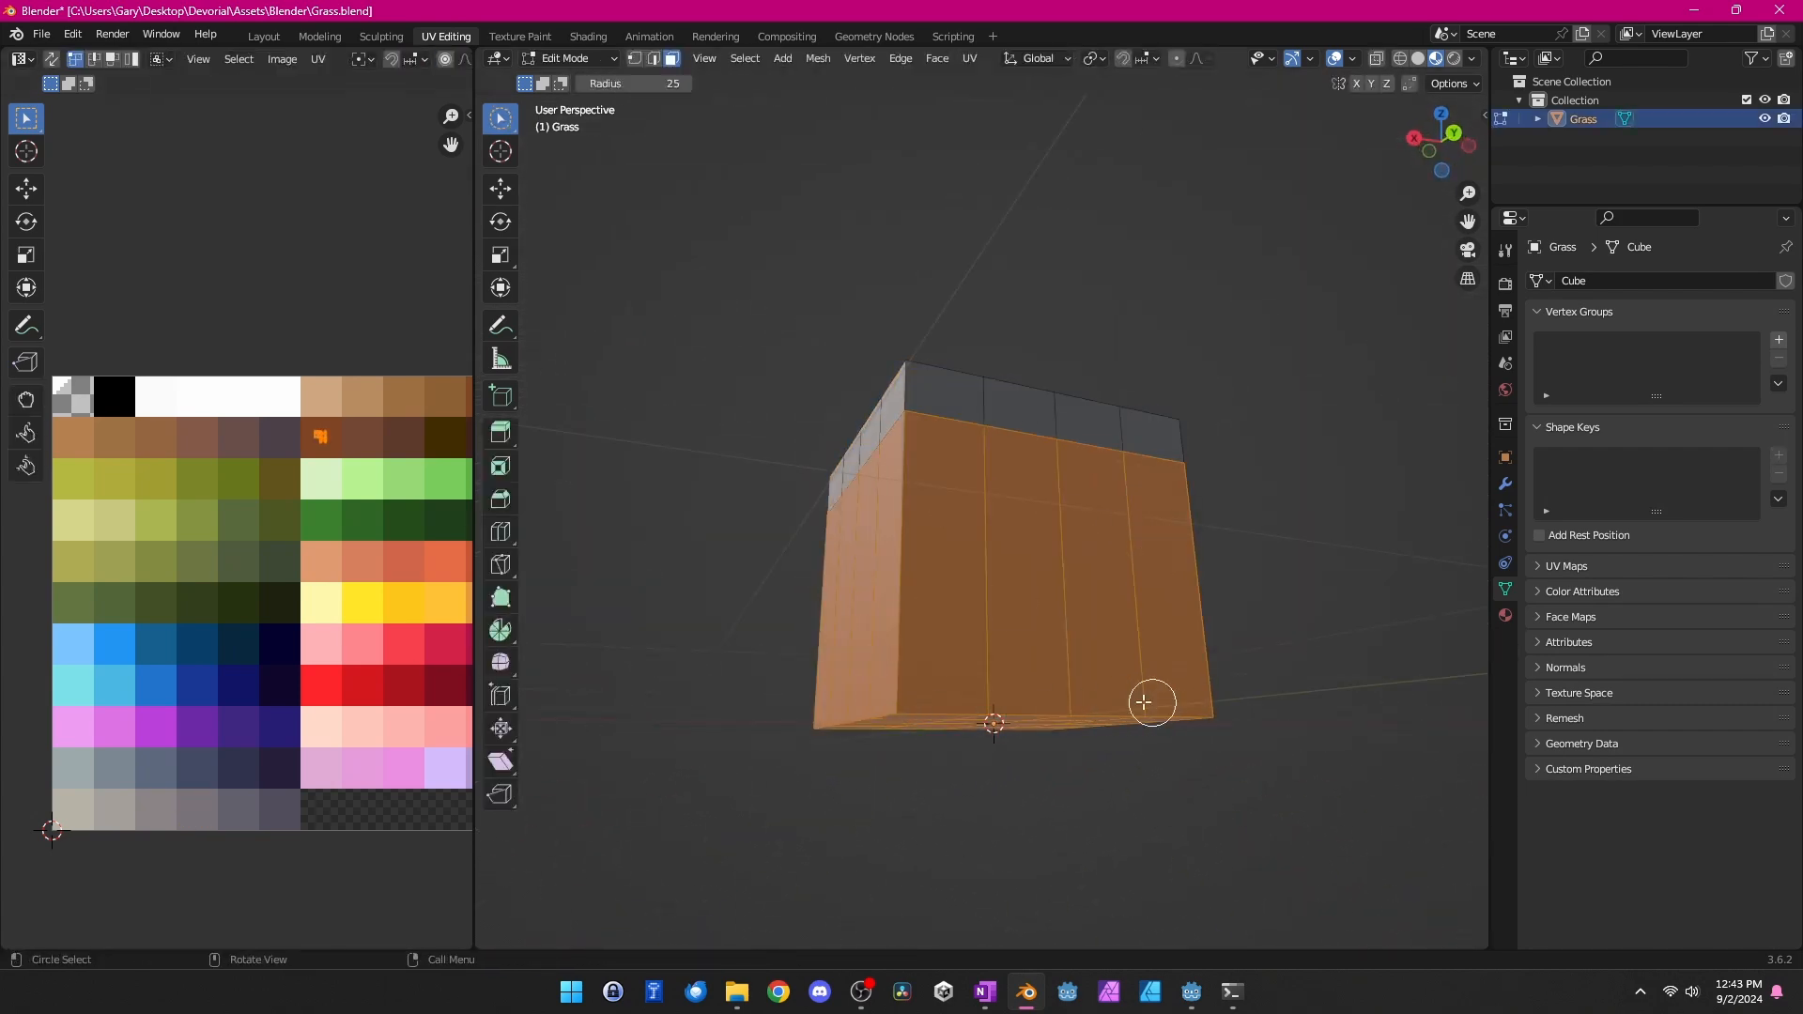
middle_drag(1146, 705, 1299, 636)
key(alt+a)
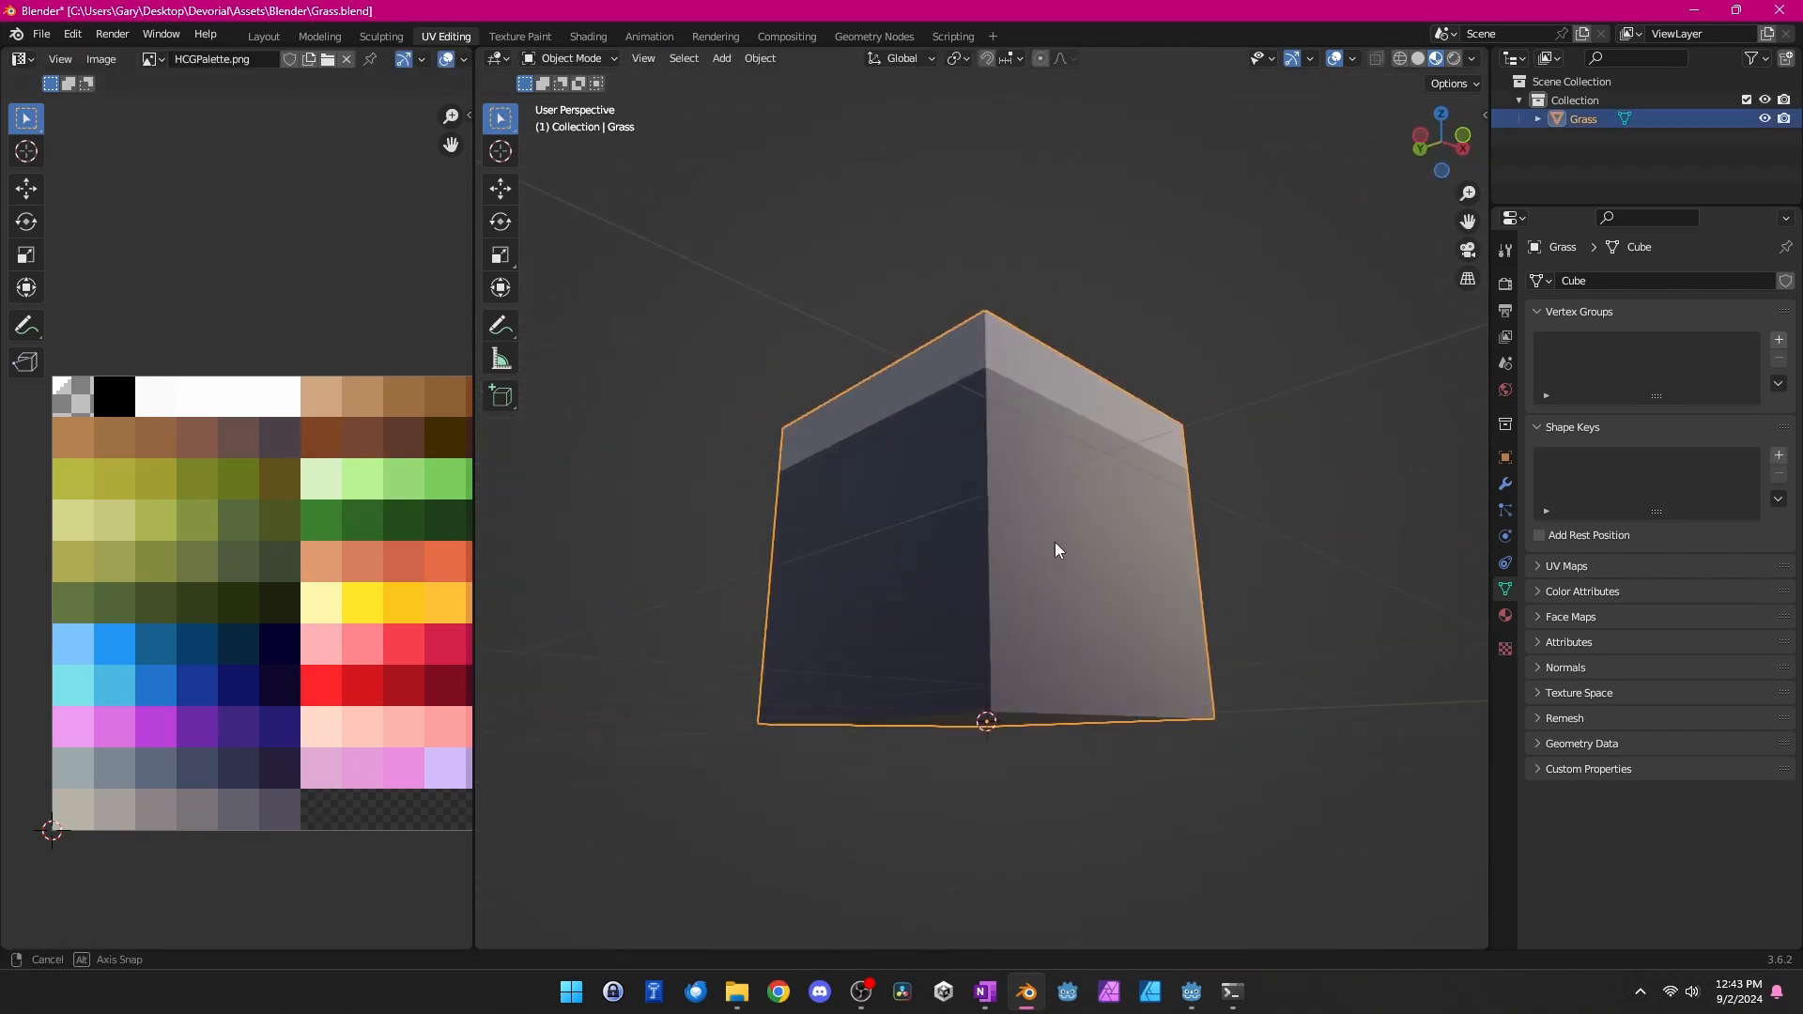
Select scattered top and upper band faces and move their UVs onto the adjacent lighter gray swatch
middle_drag(1054, 548, 1008, 563)
drag(1055, 424, 939, 413)
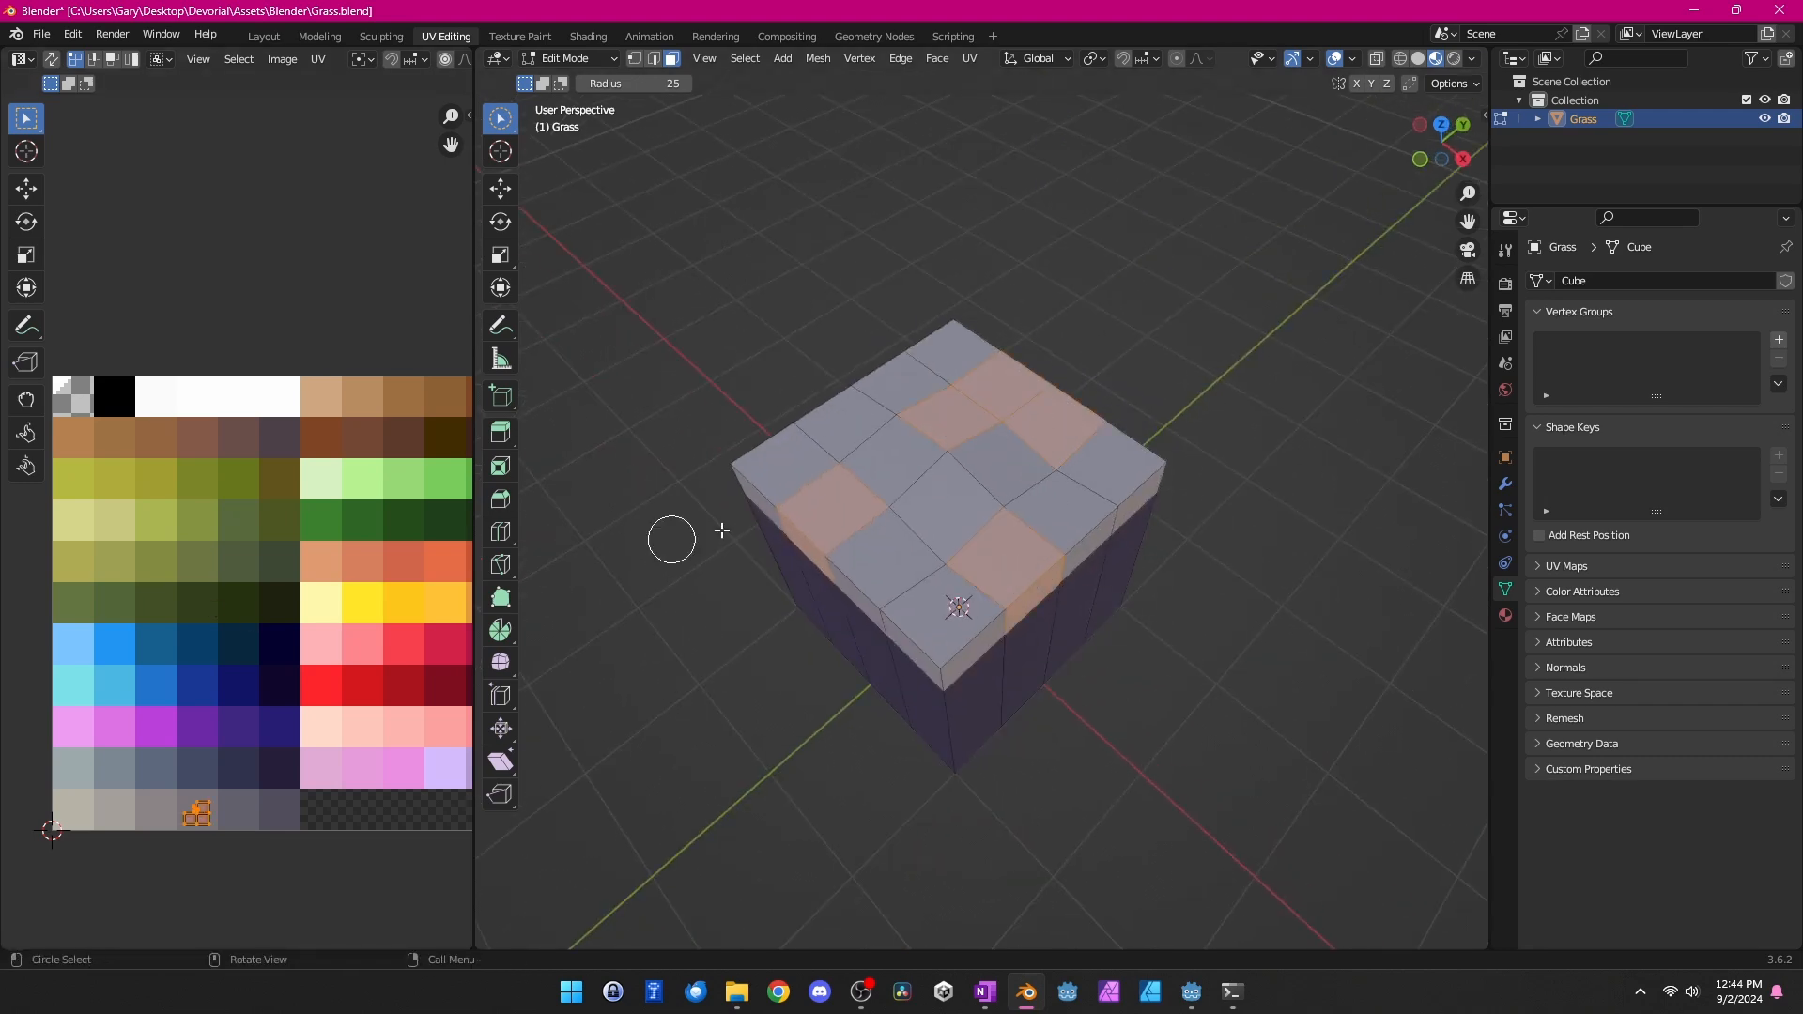
middle_drag(980, 409, 1001, 521)
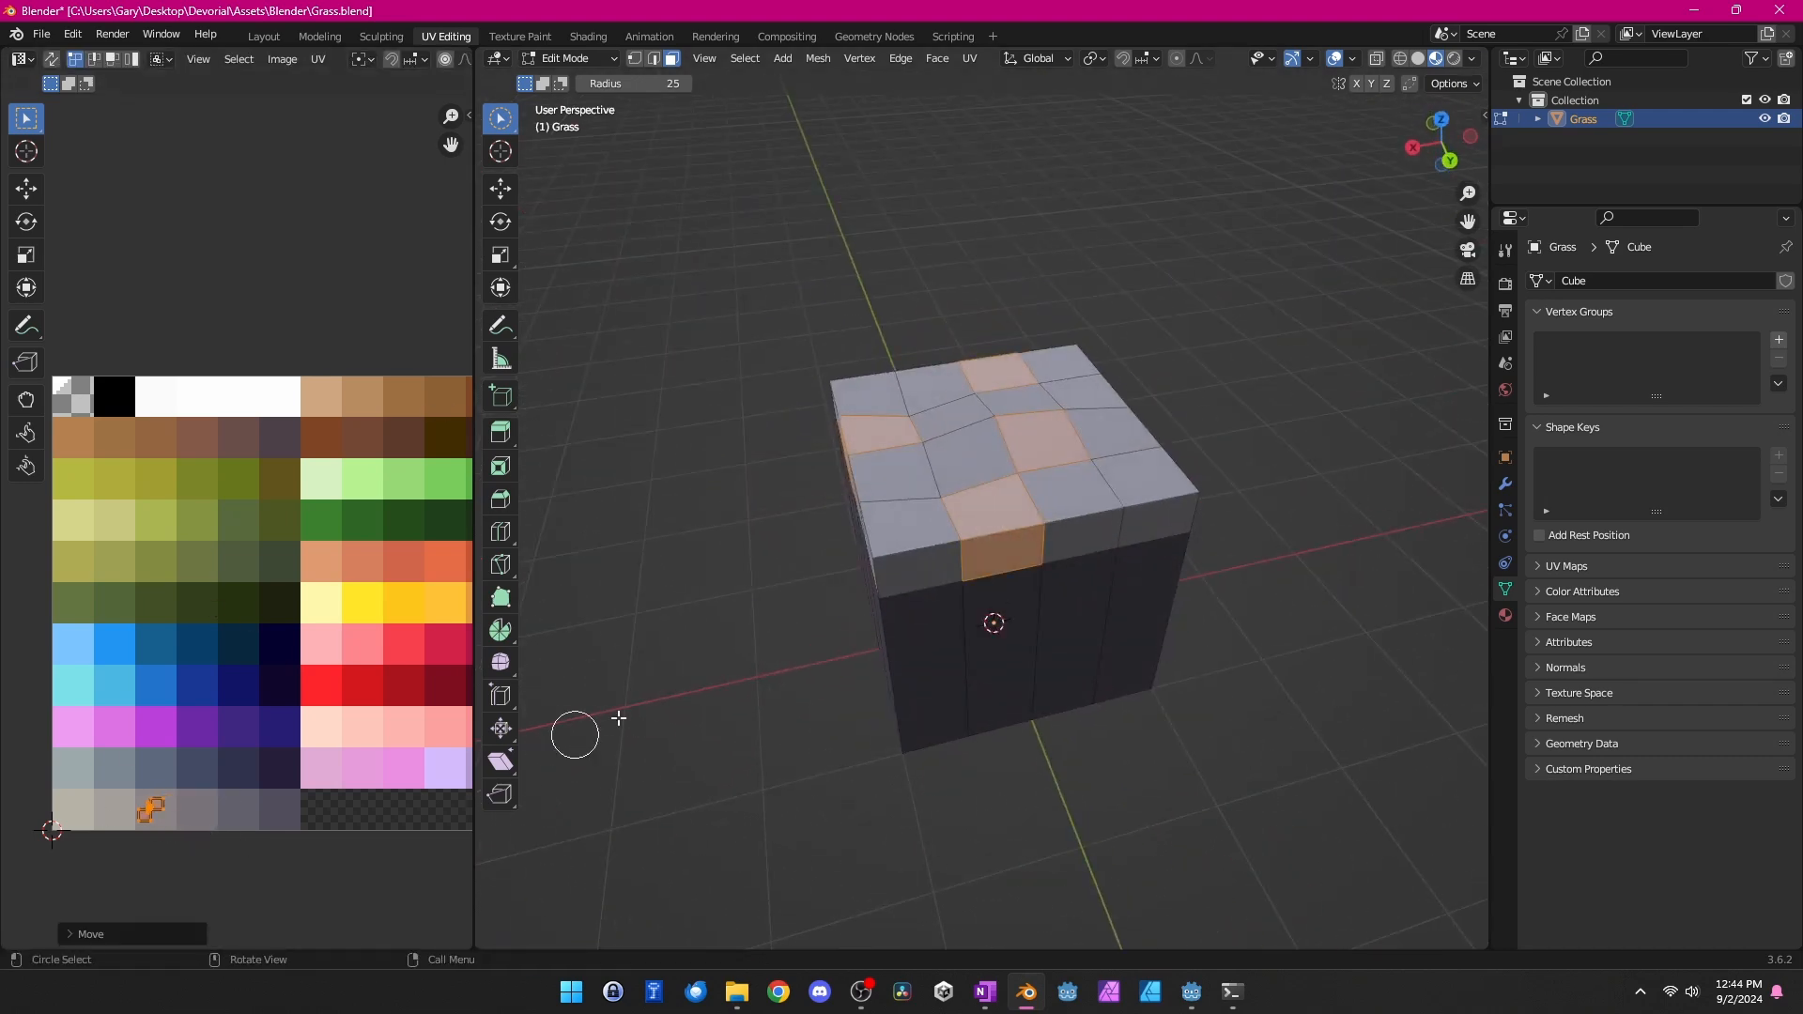
Move the UVs of a few other top faces onto a darker blue-gray swatch and check the block in Object Mode
click(977, 457)
middle_drag(1241, 479, 998, 594)
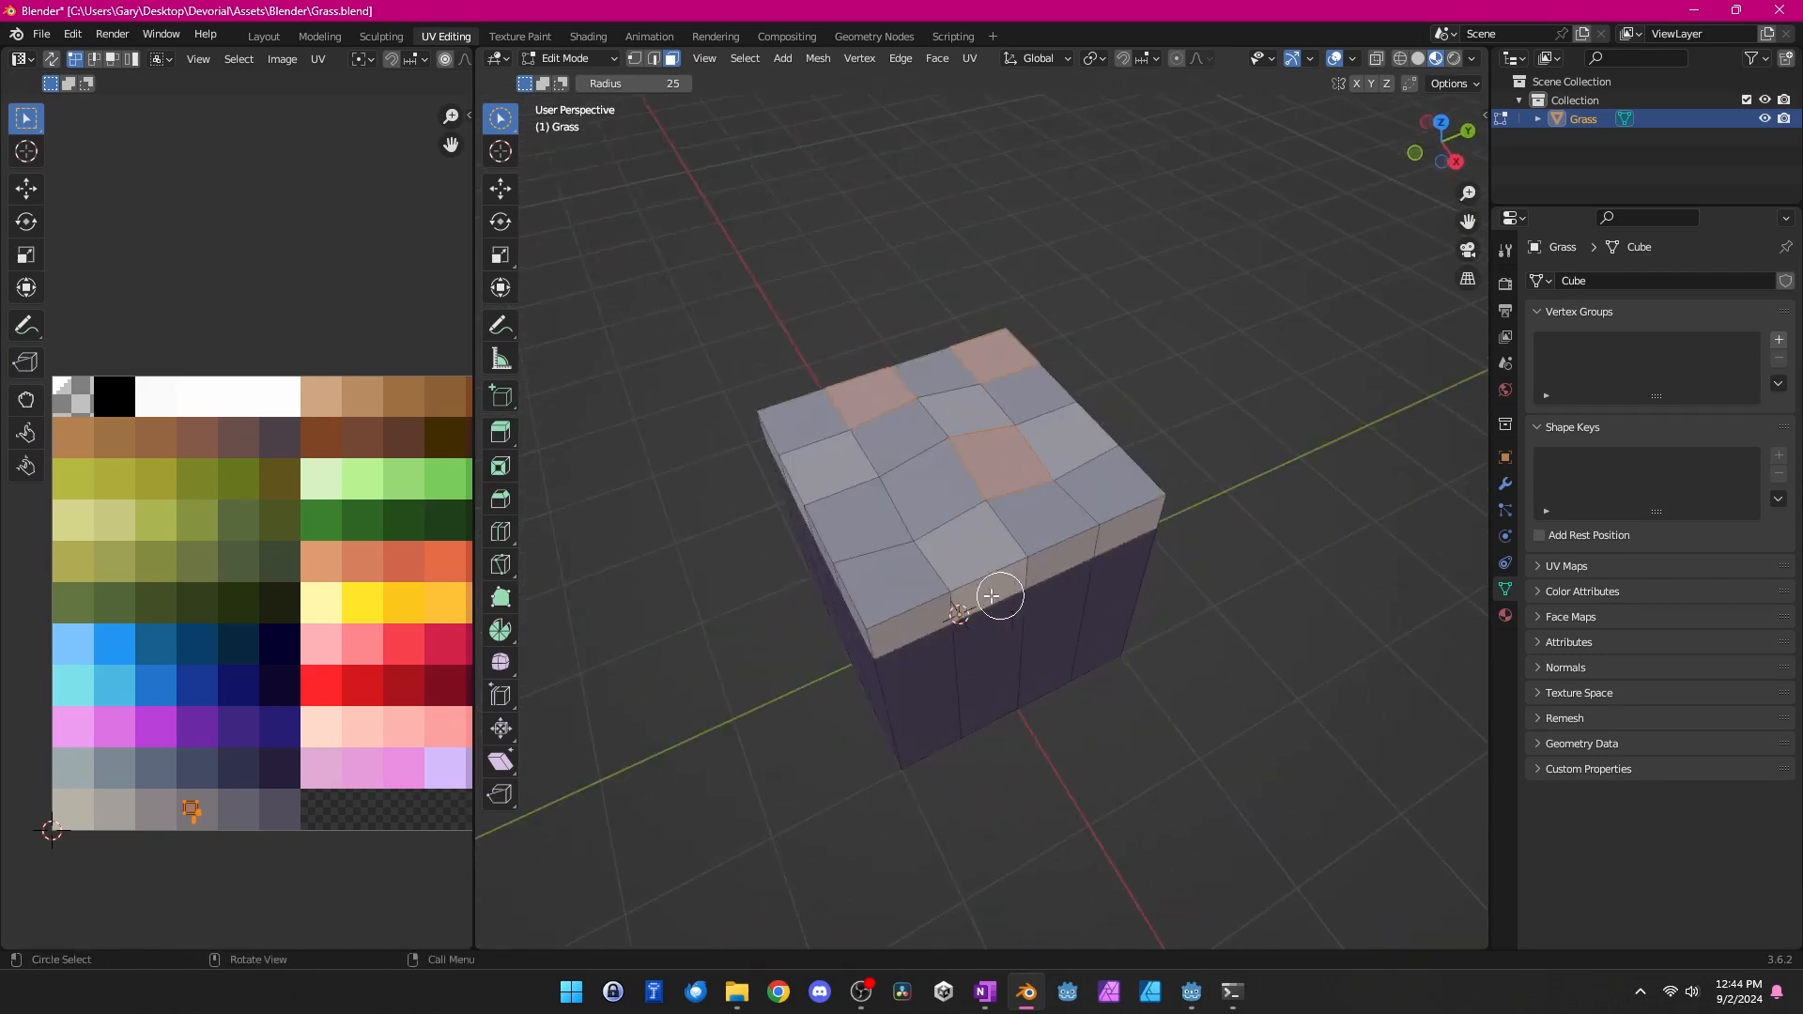
key(g)
click(338, 723)
key(Tab)
middle_drag(1047, 677, 1108, 545)
Save a new version of the project as Rock.blend in the Assets\Blender folder
click(41, 34)
click(71, 195)
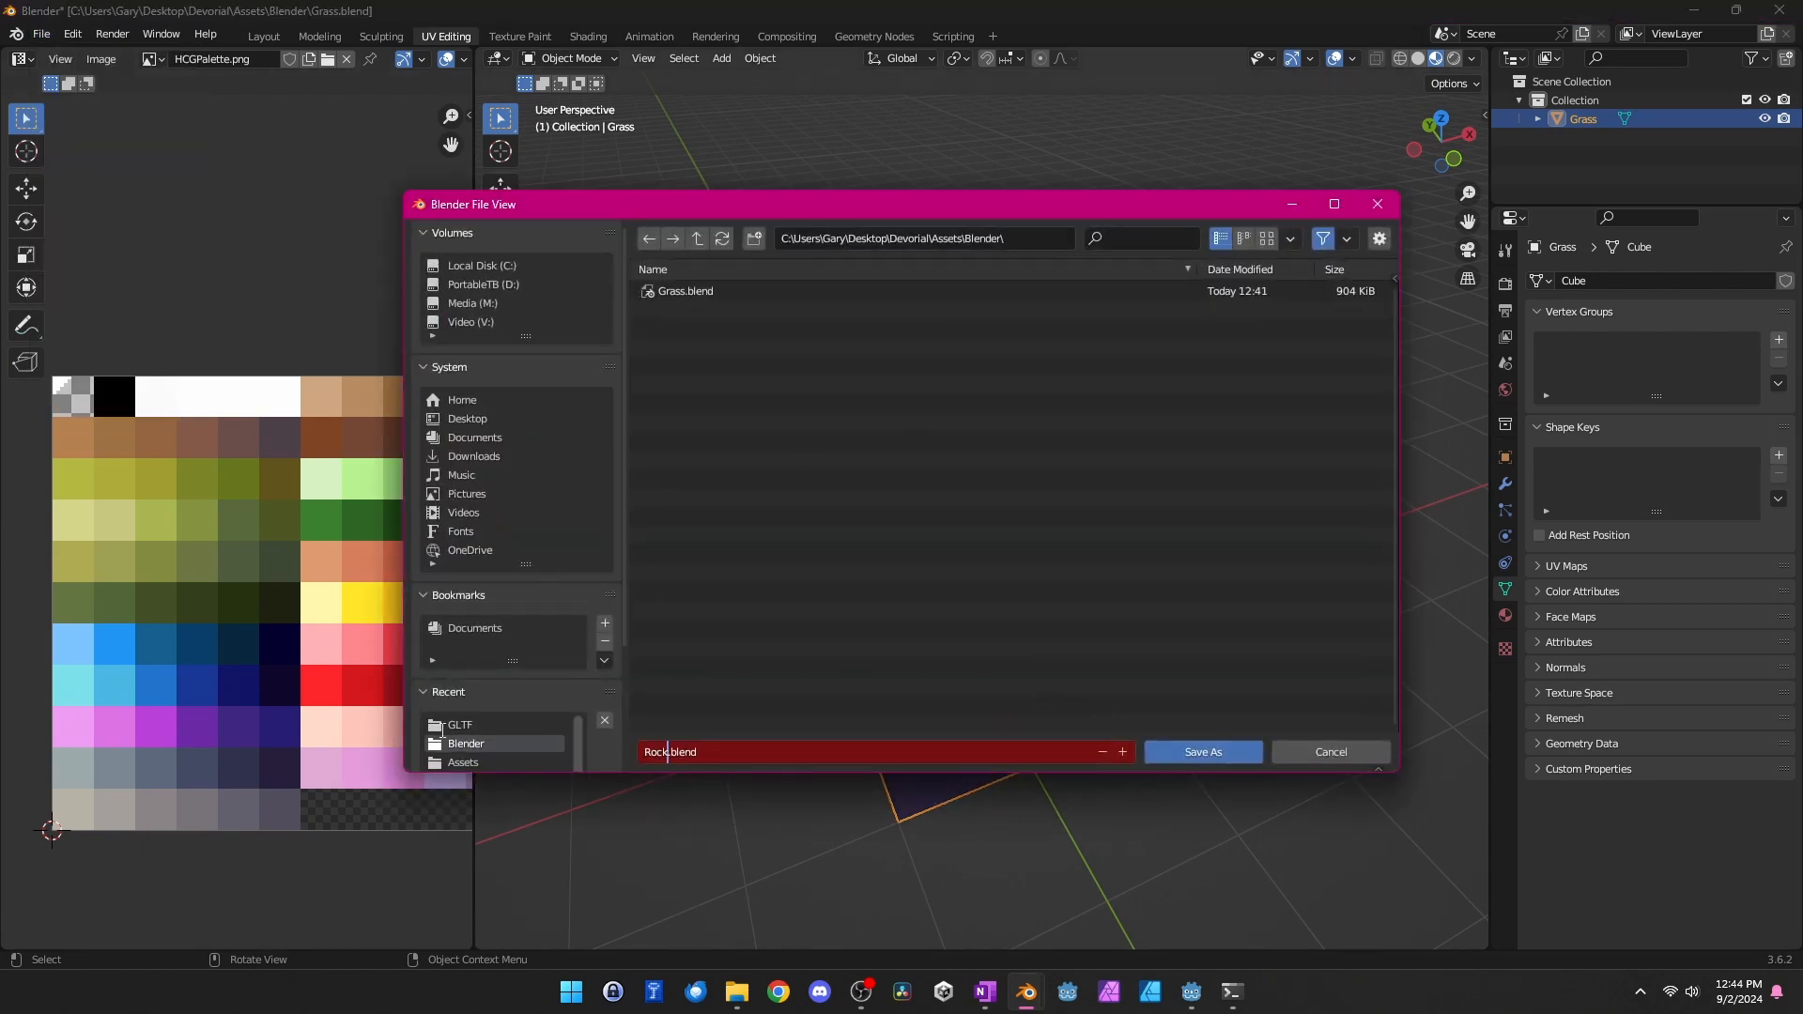
click(1203, 752)
Export the rock block as Rock.gltf in glTF Embedded (.gltf) format to the Assets\GLTF folder
click(41, 33)
mouse_move(75, 310)
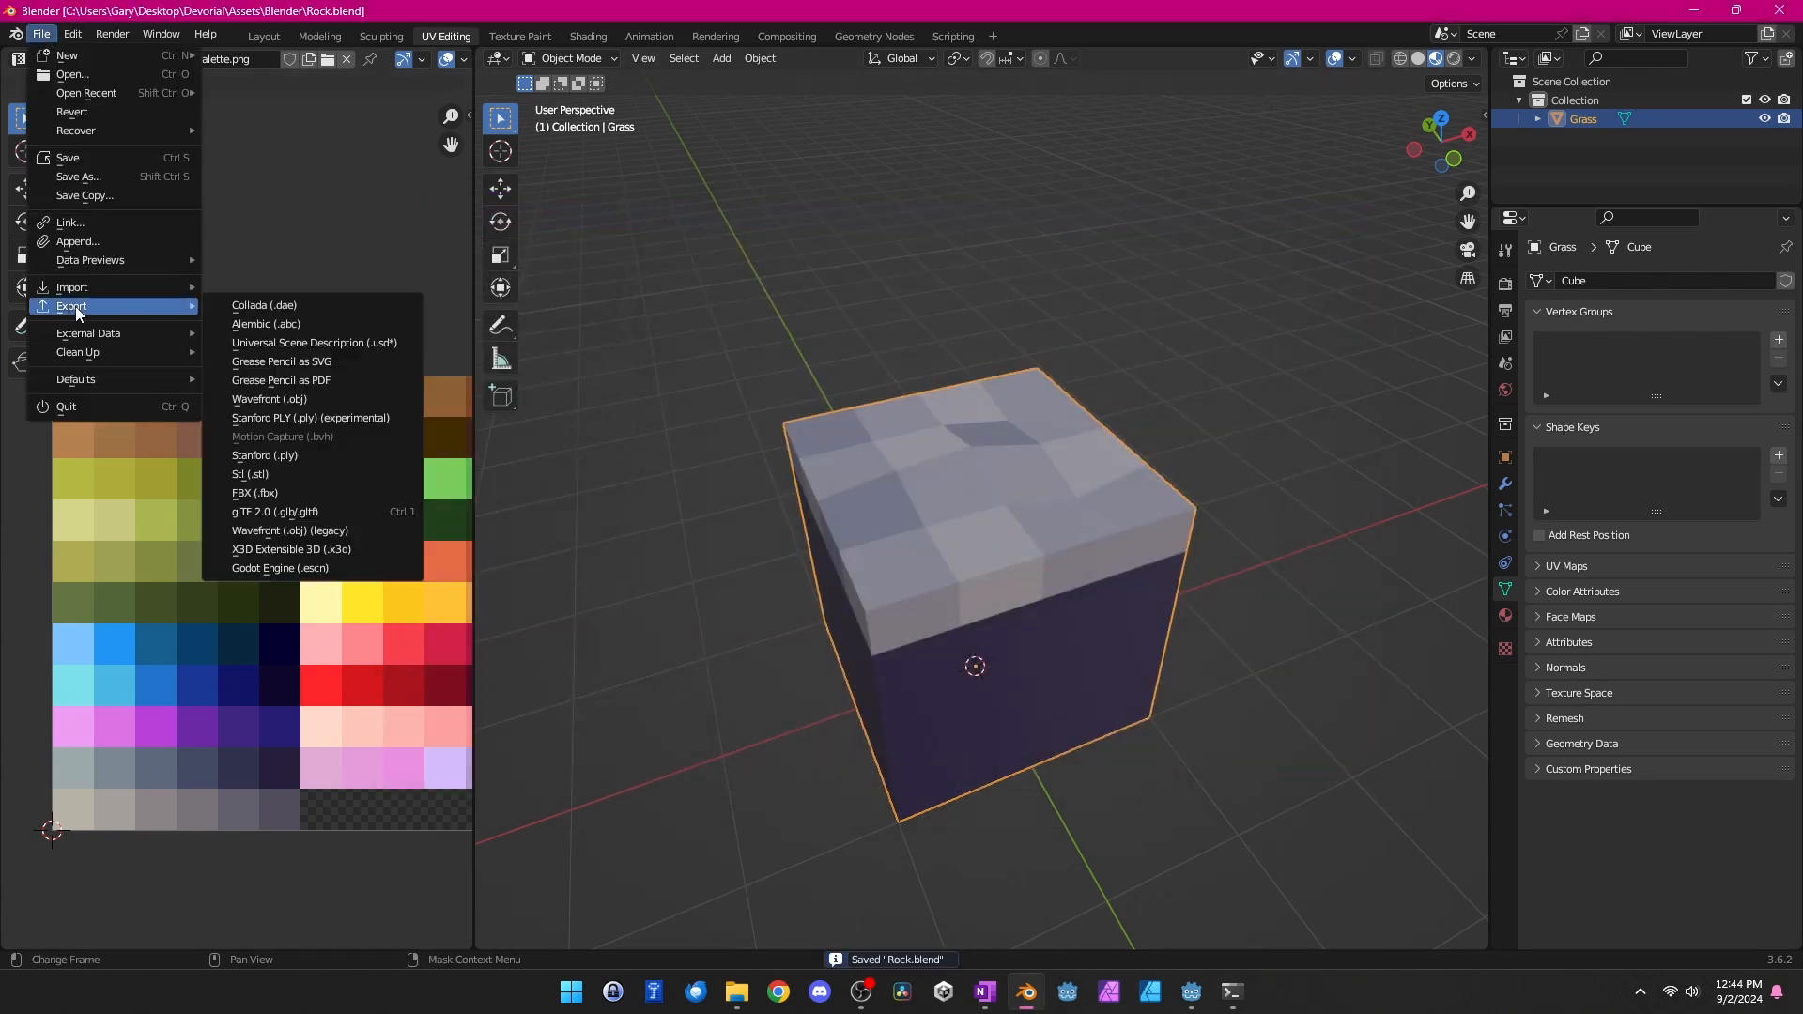
click(281, 513)
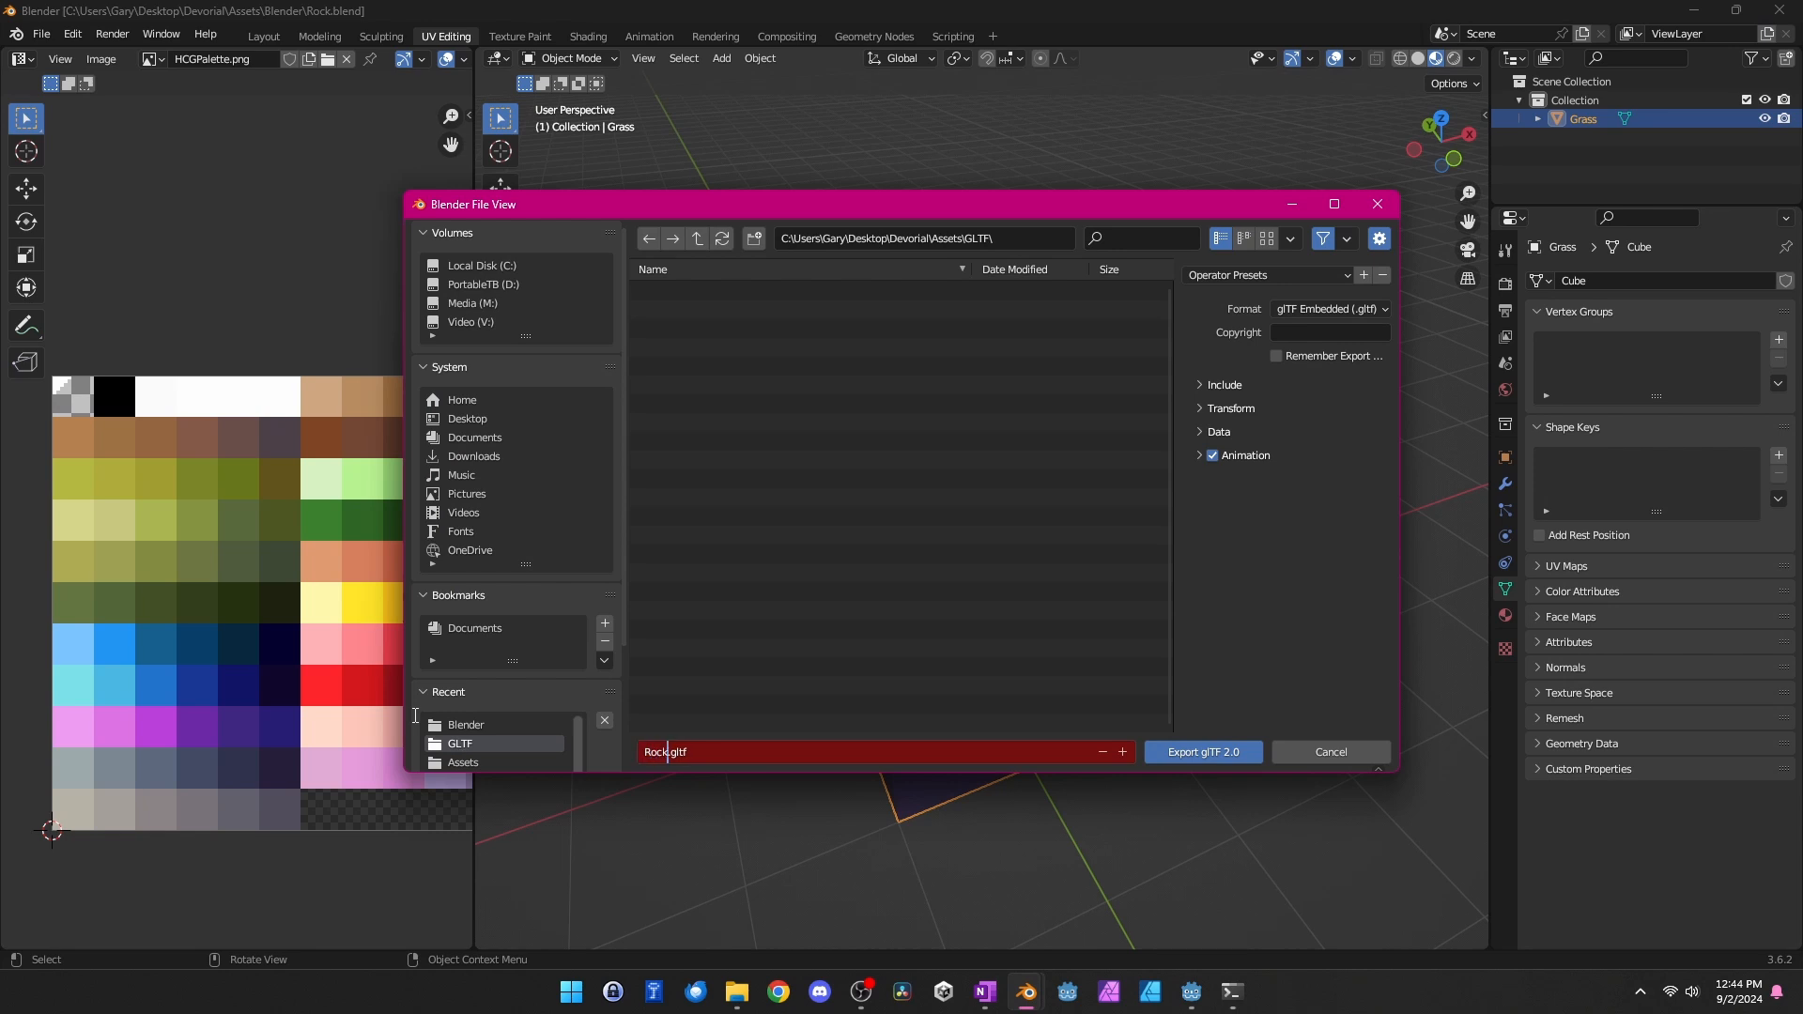
click(1386, 307)
click(1310, 372)
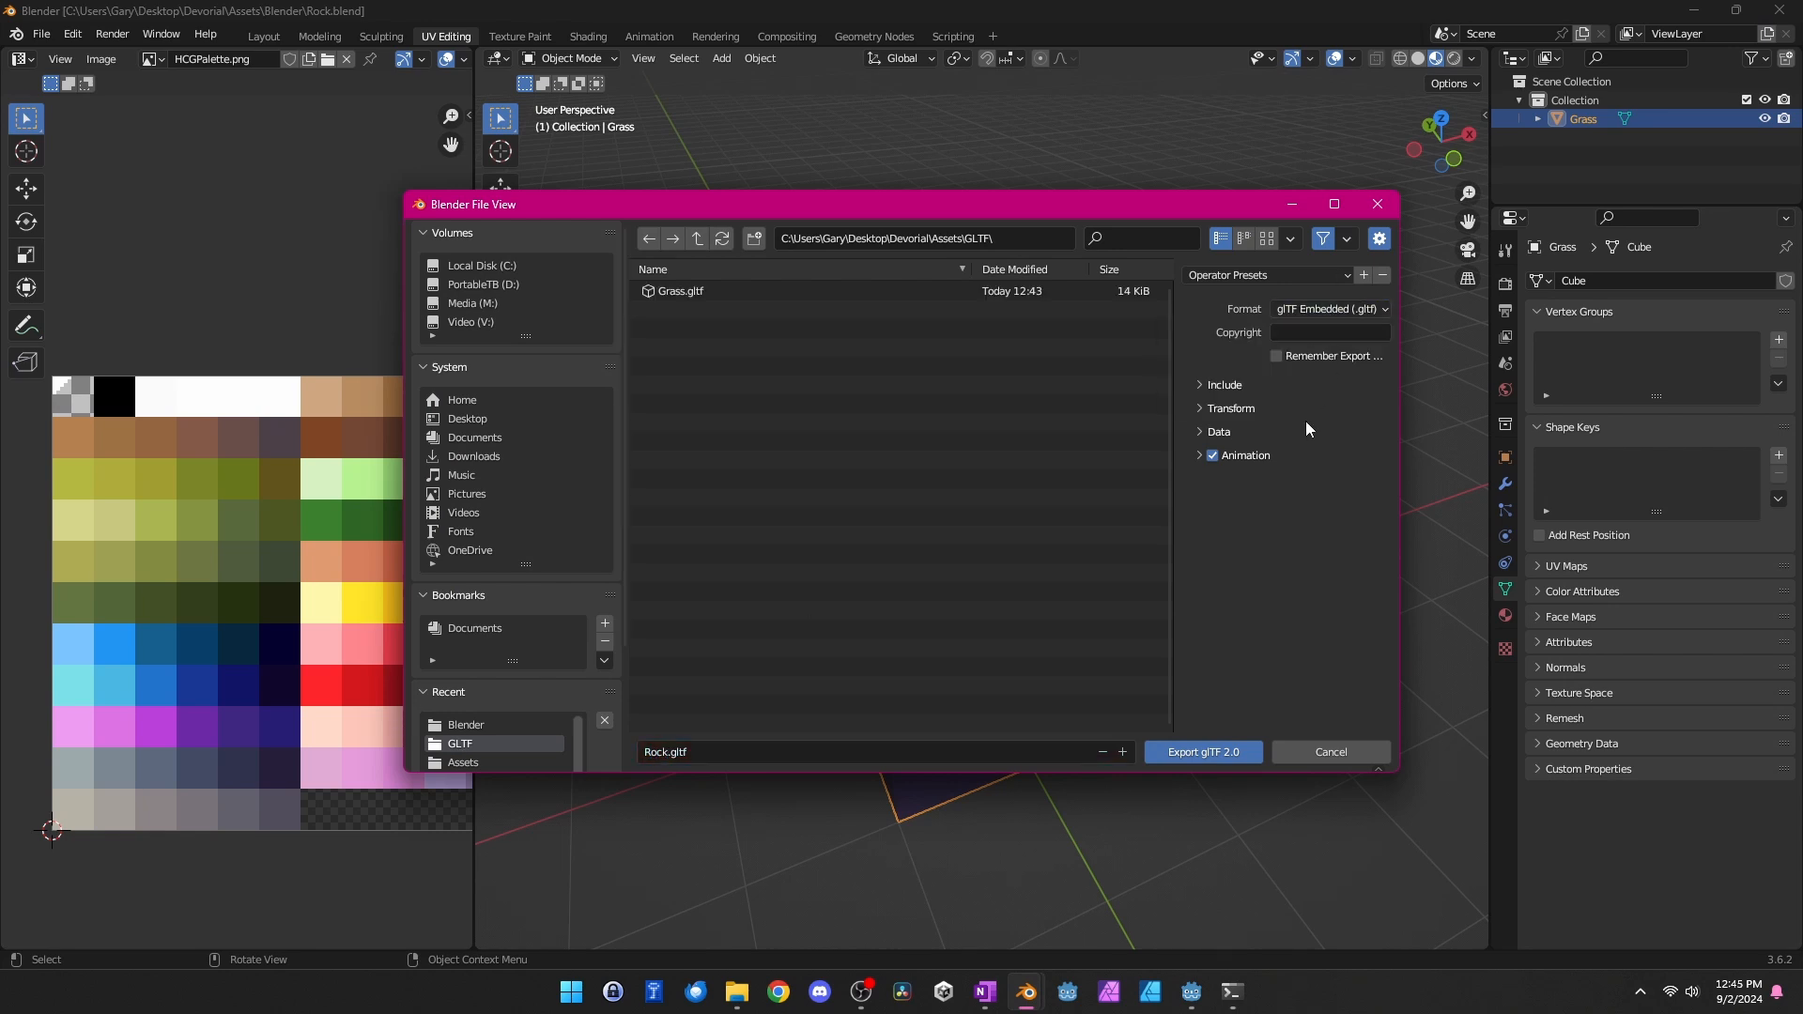
click(1209, 751)
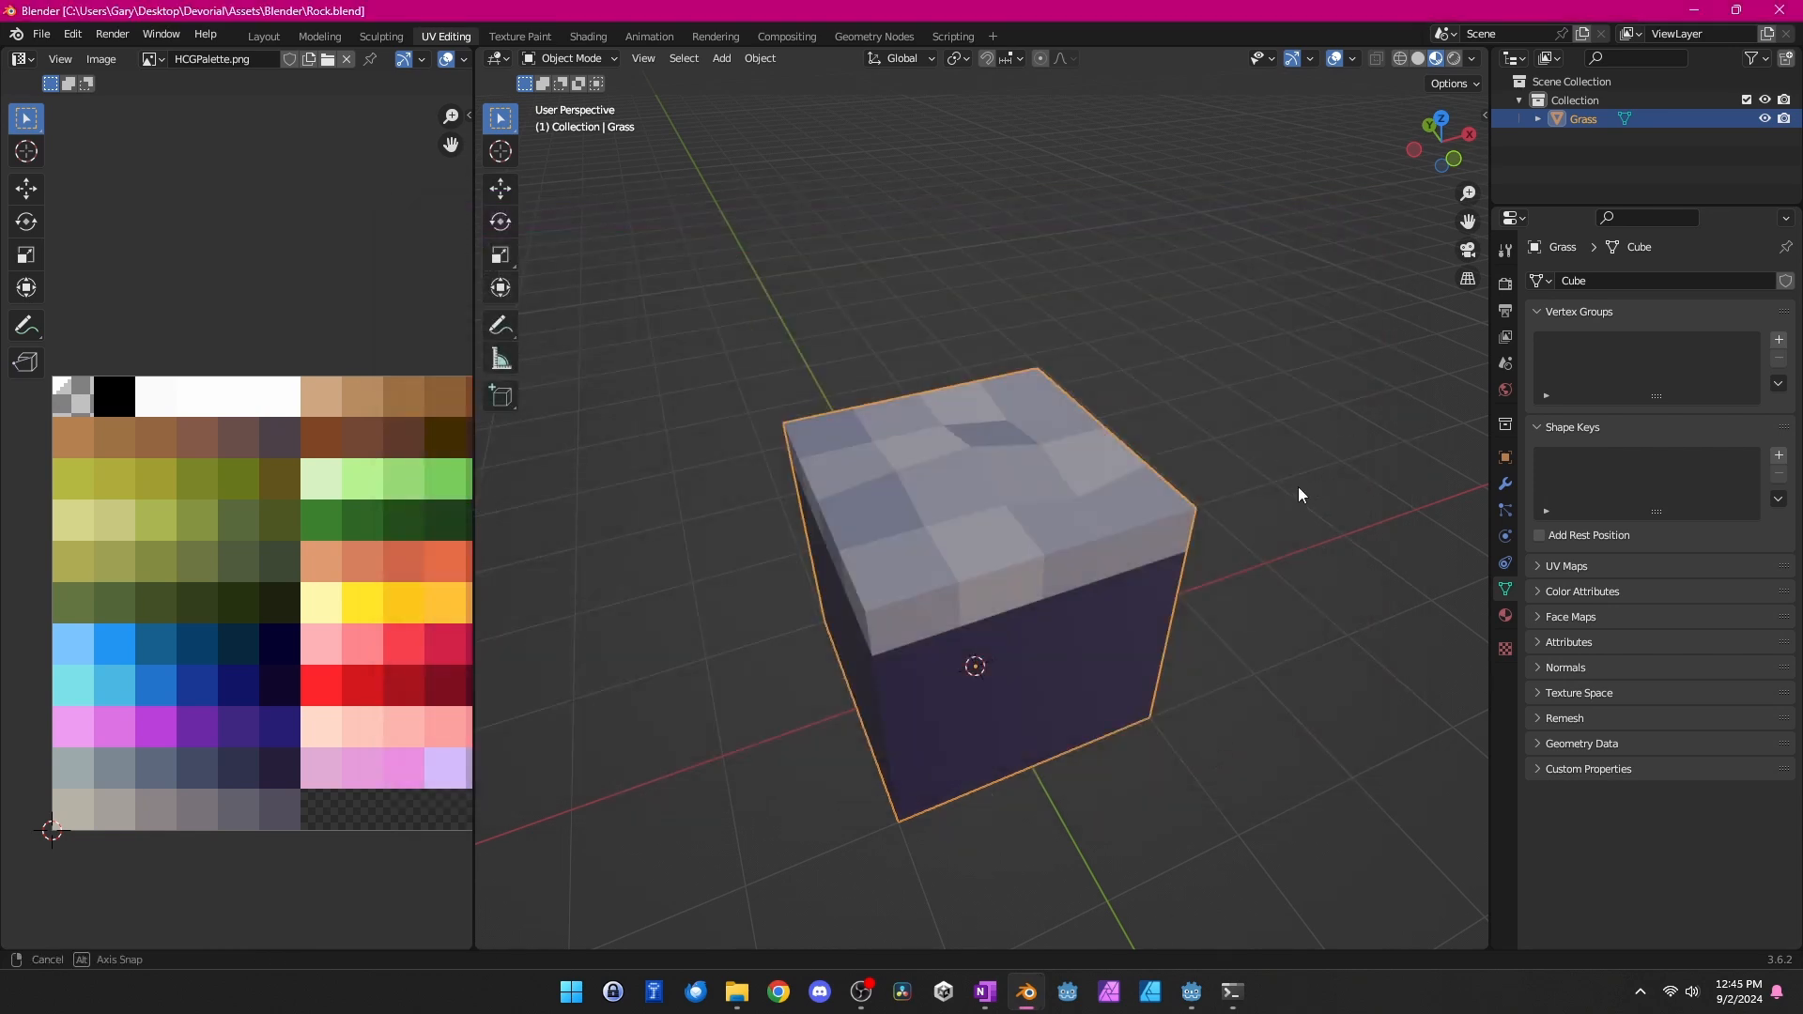
Launch Godot_v4.3-stable_win64.exe from the Devorial folder and open the Devorial project in Godot
middle_drag(1298, 487, 1366, 342)
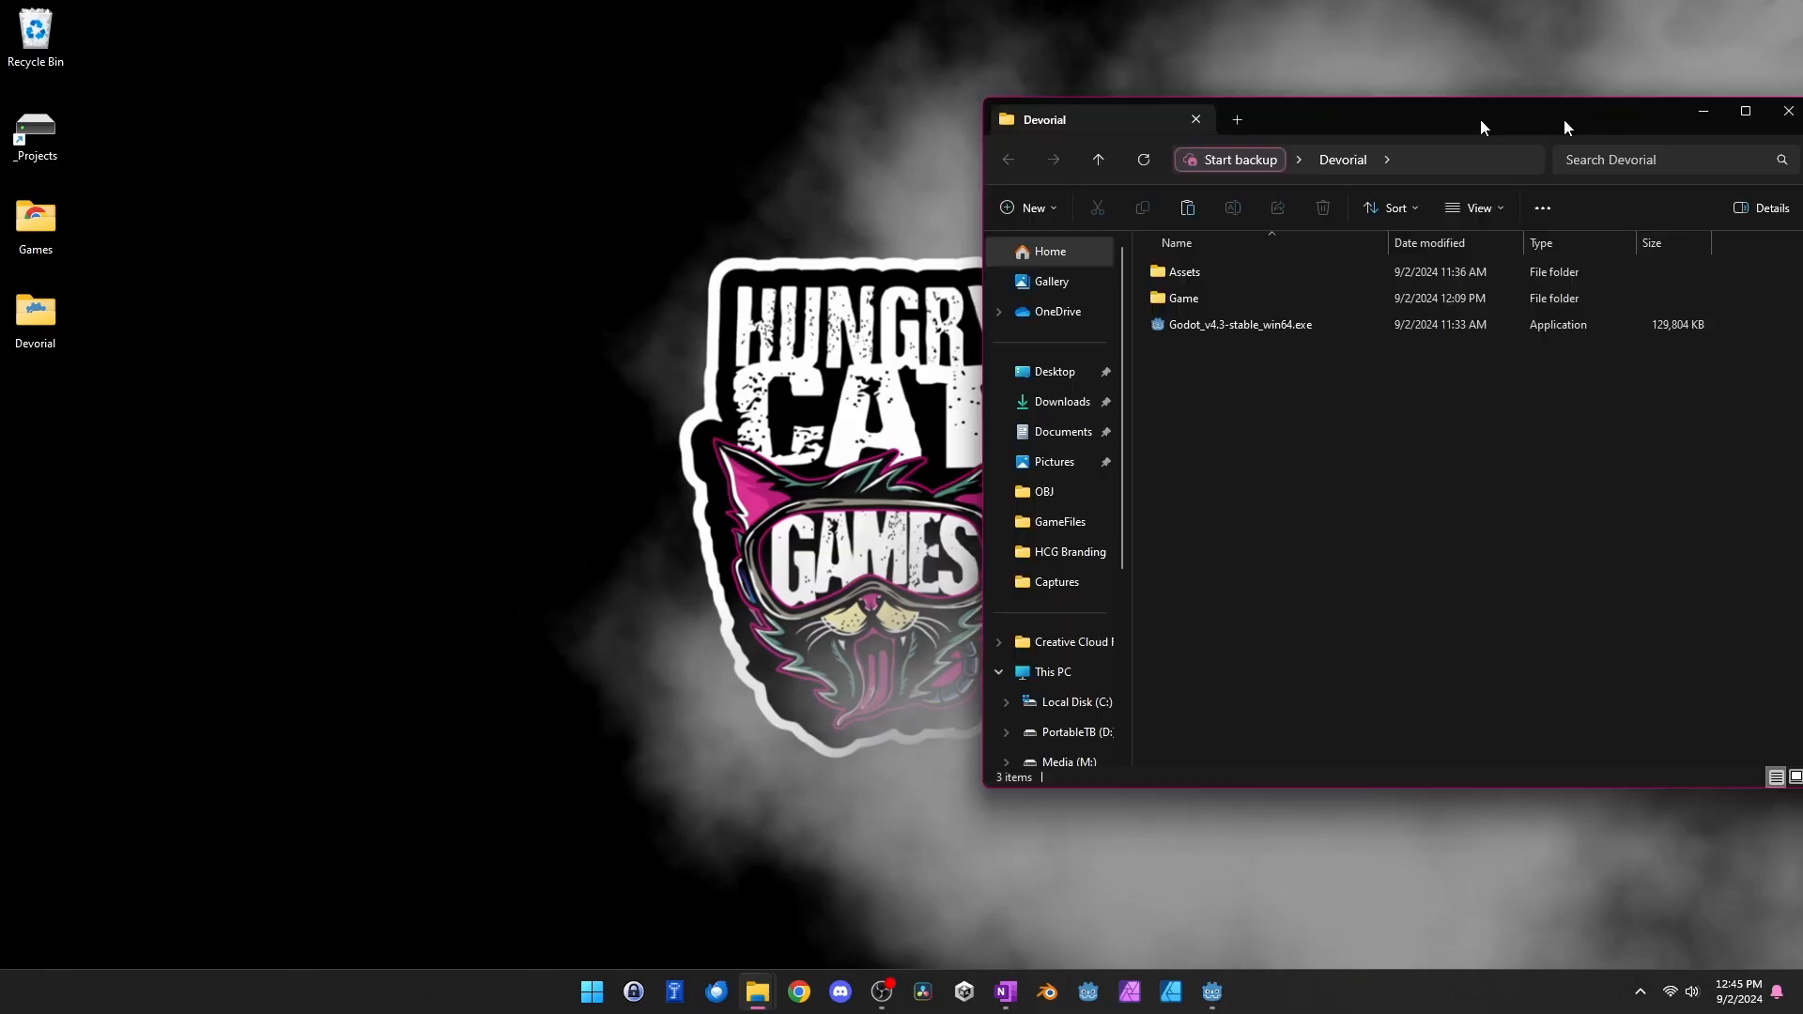
drag(1482, 125, 642, 179)
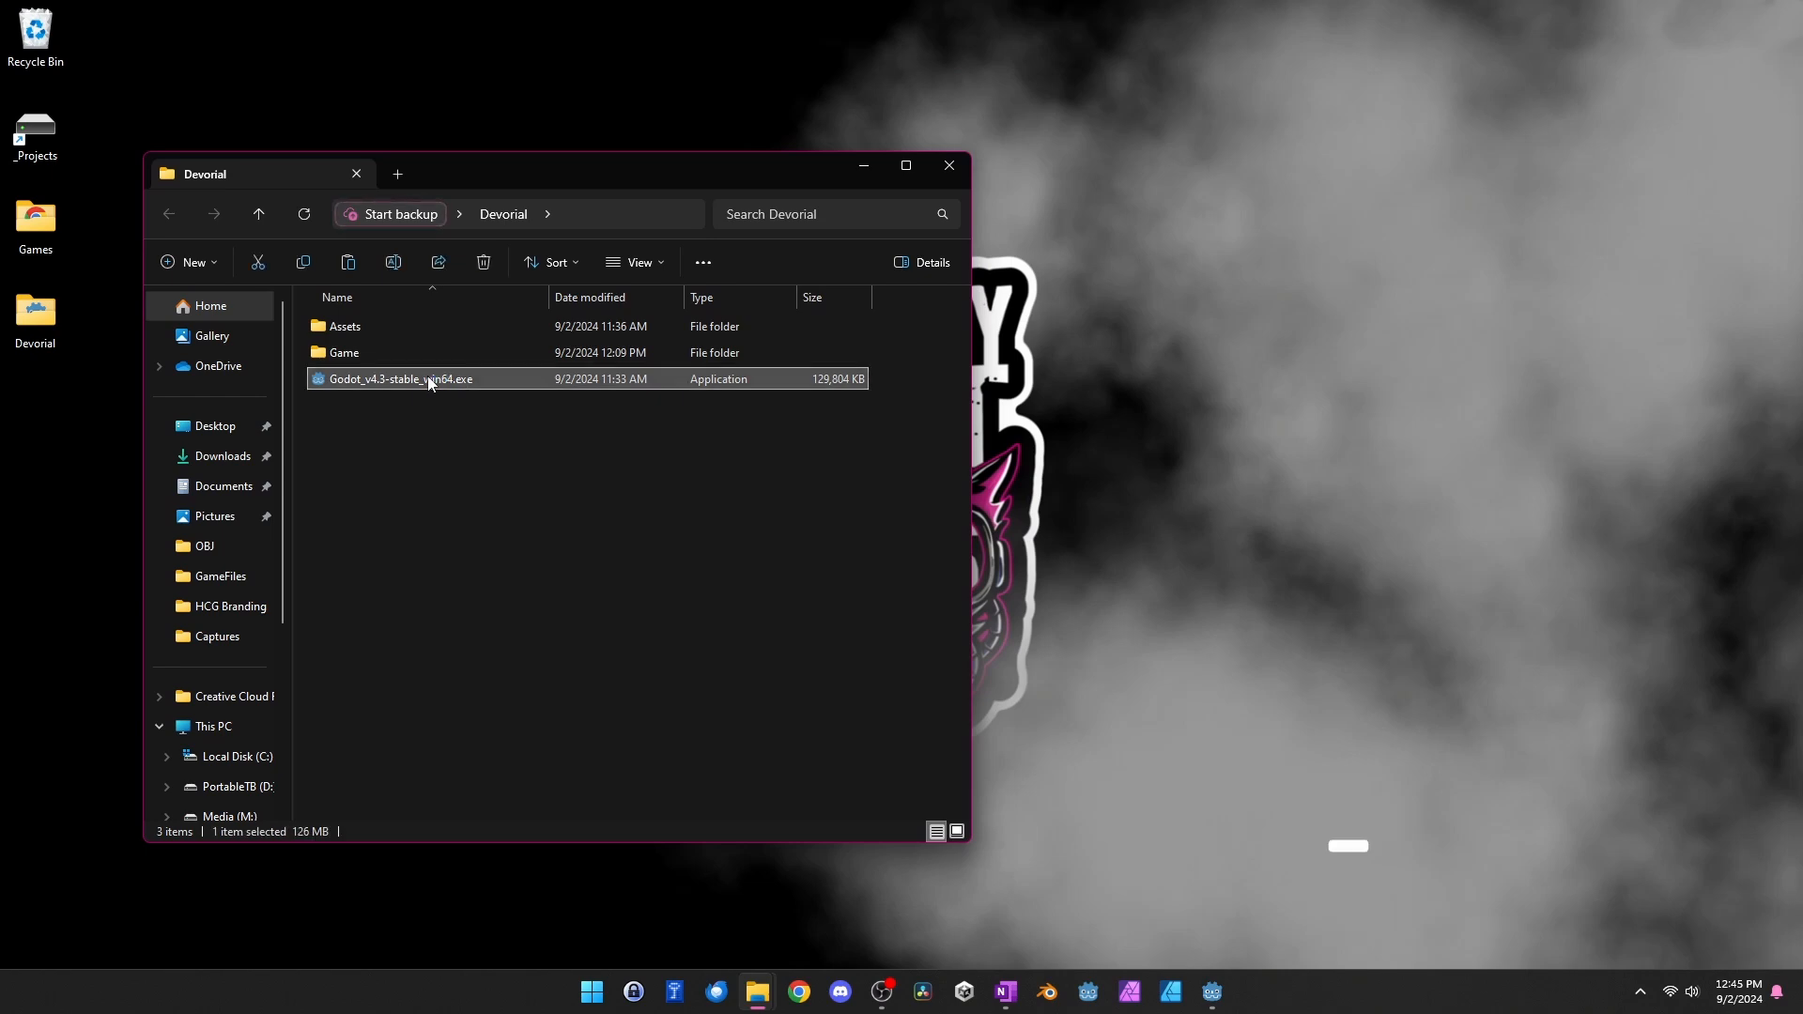
double_click(429, 380)
double_click(595, 324)
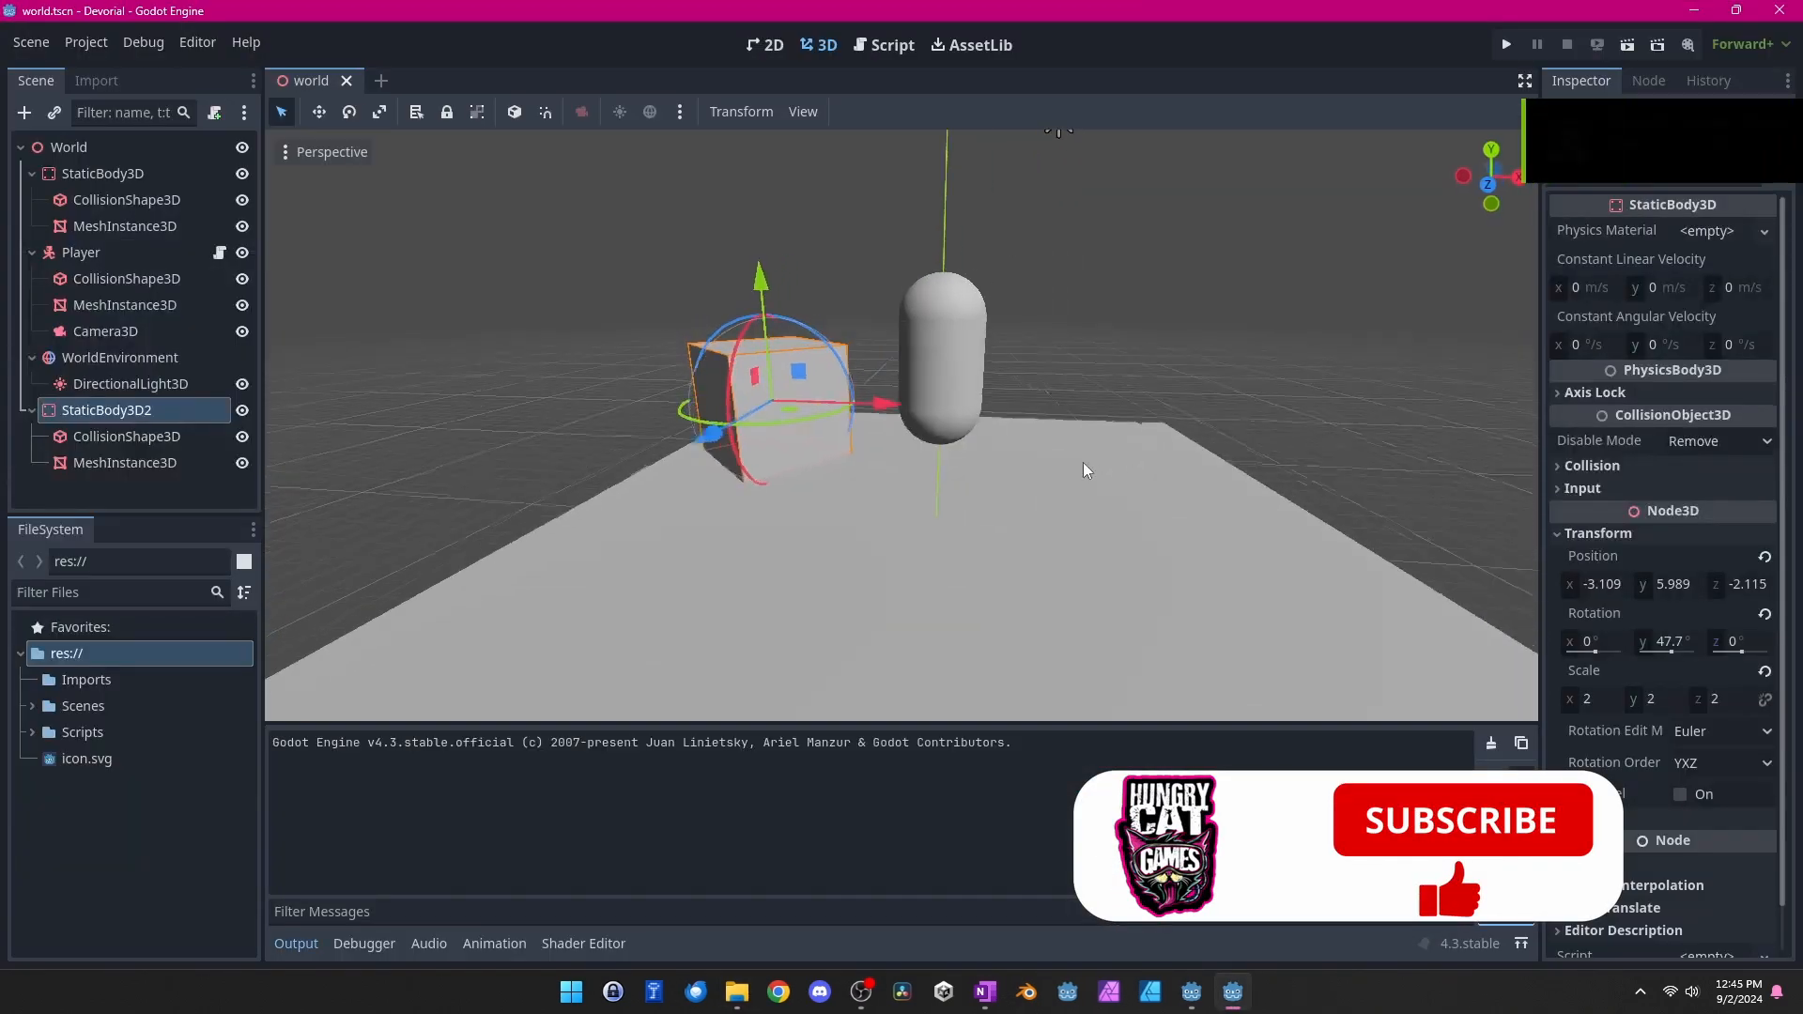
Import Grass.gltf and Rock.gltf from the Devorial Assets\GLTF folder into the project's Imports folder
click(85, 679)
click(736, 992)
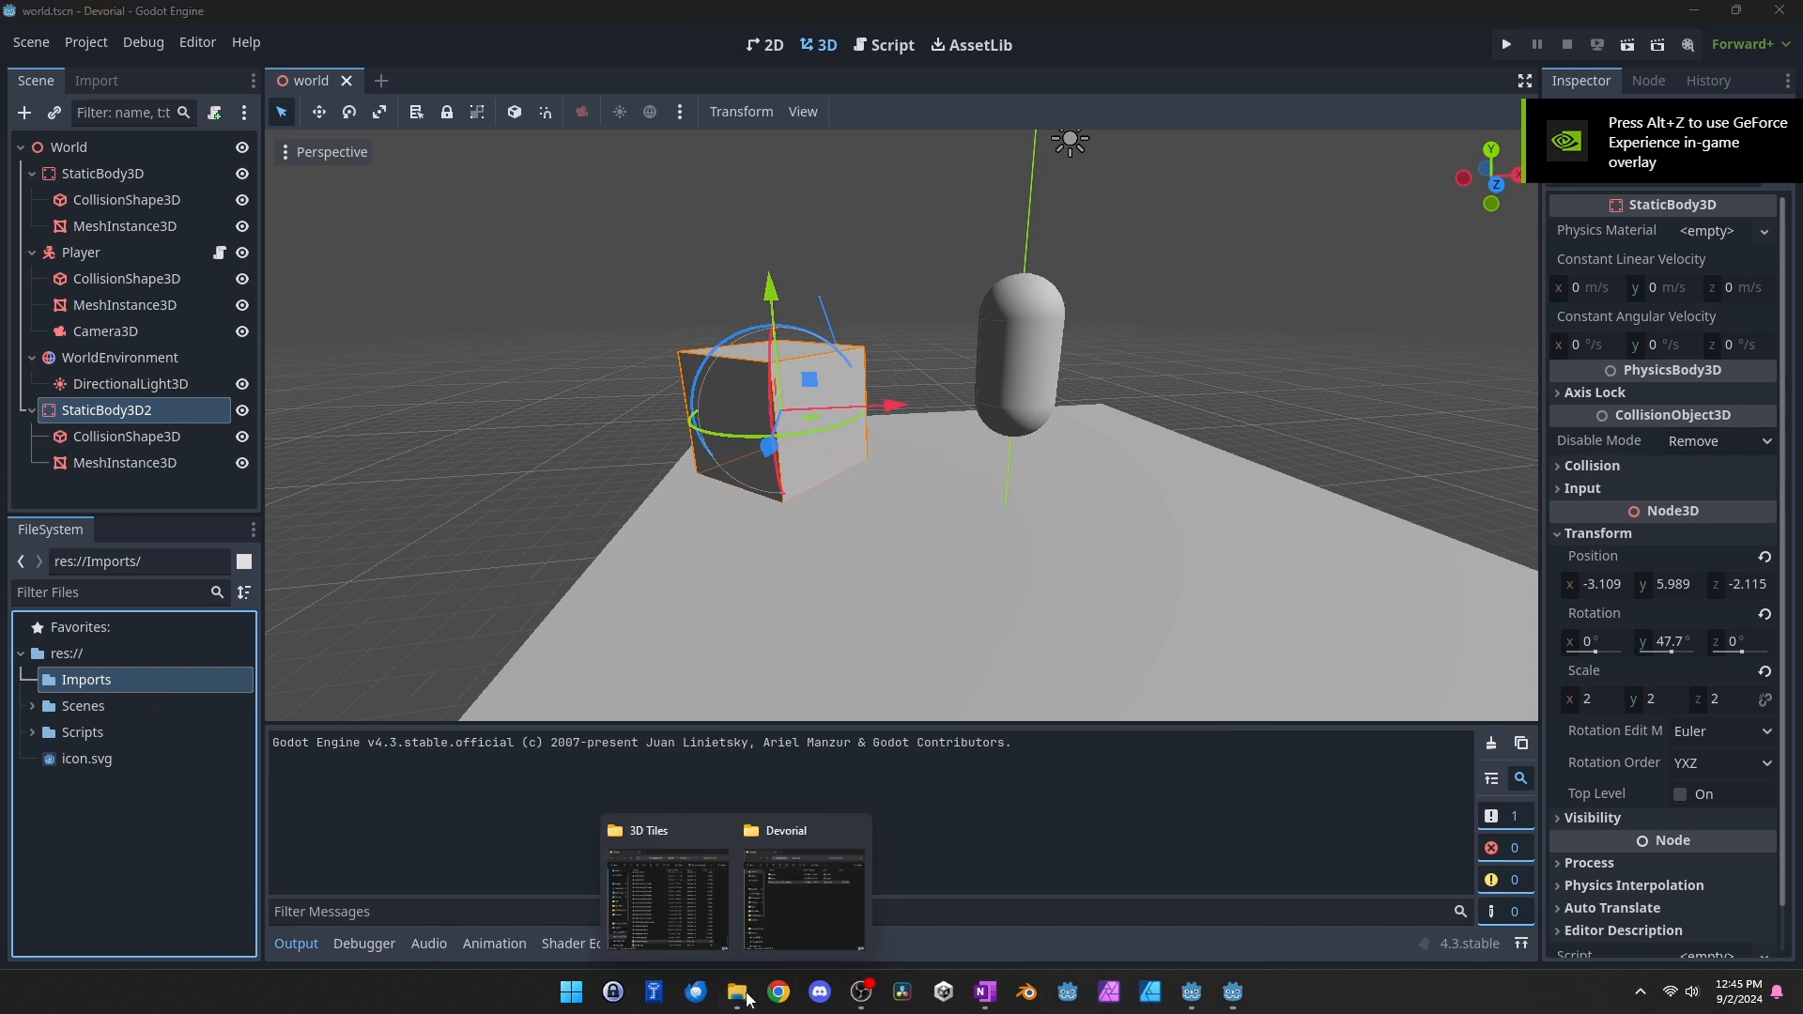
click(804, 888)
double_click(345, 326)
double_click(383, 329)
drag(526, 174, 805, 175)
click(629, 347)
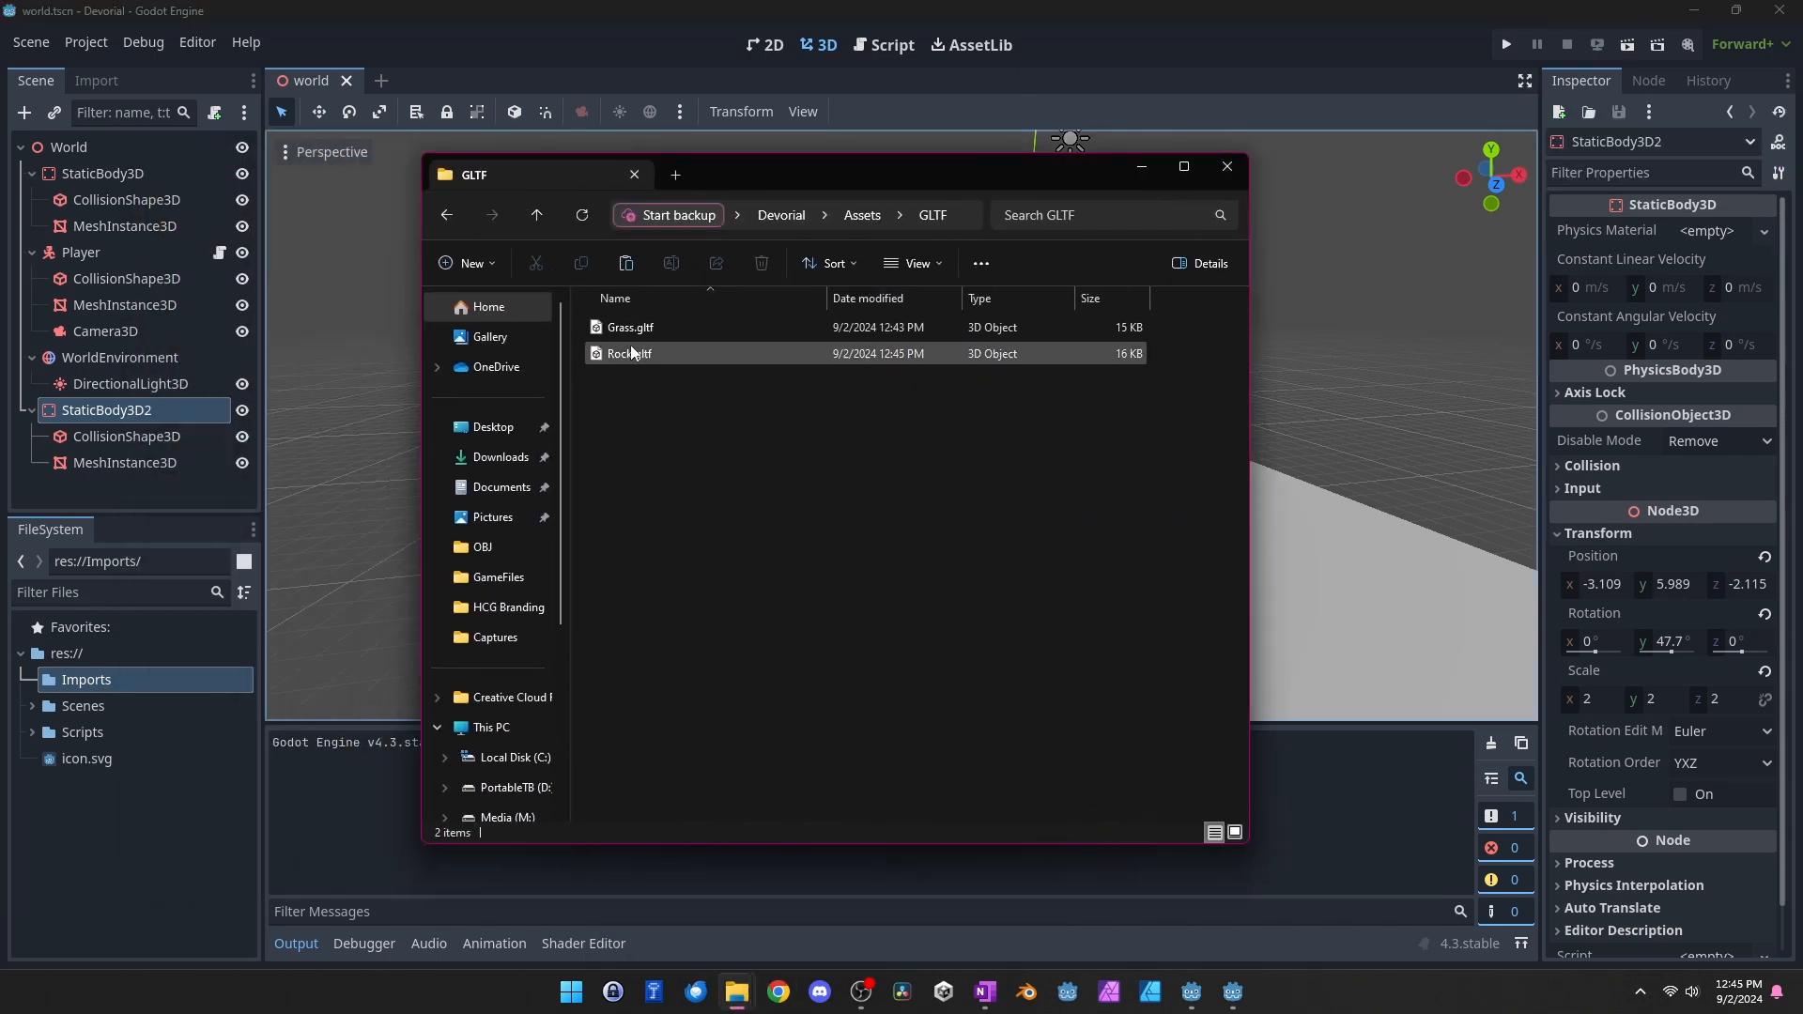
shift+click(622, 330)
drag(622, 330, 111, 673)
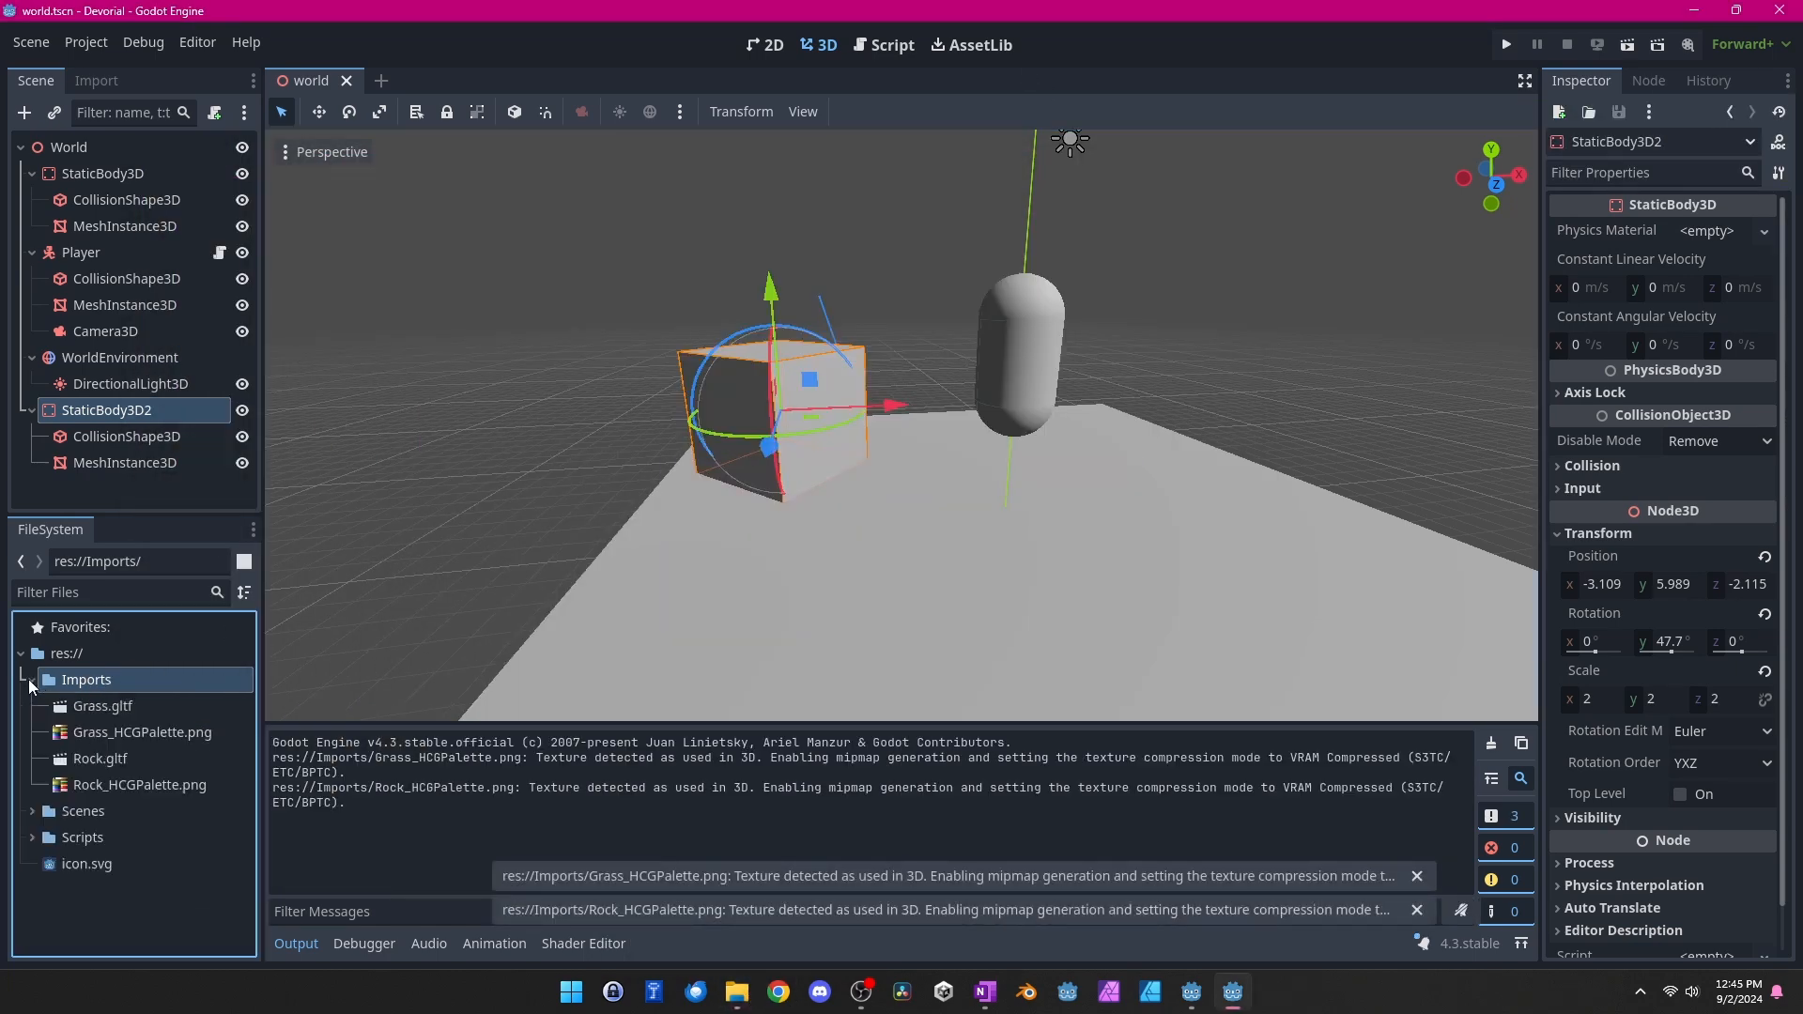
Preview the imported Grass.gltf and Rock.gltf models in their advanced import settings without changing them
double_click(103, 705)
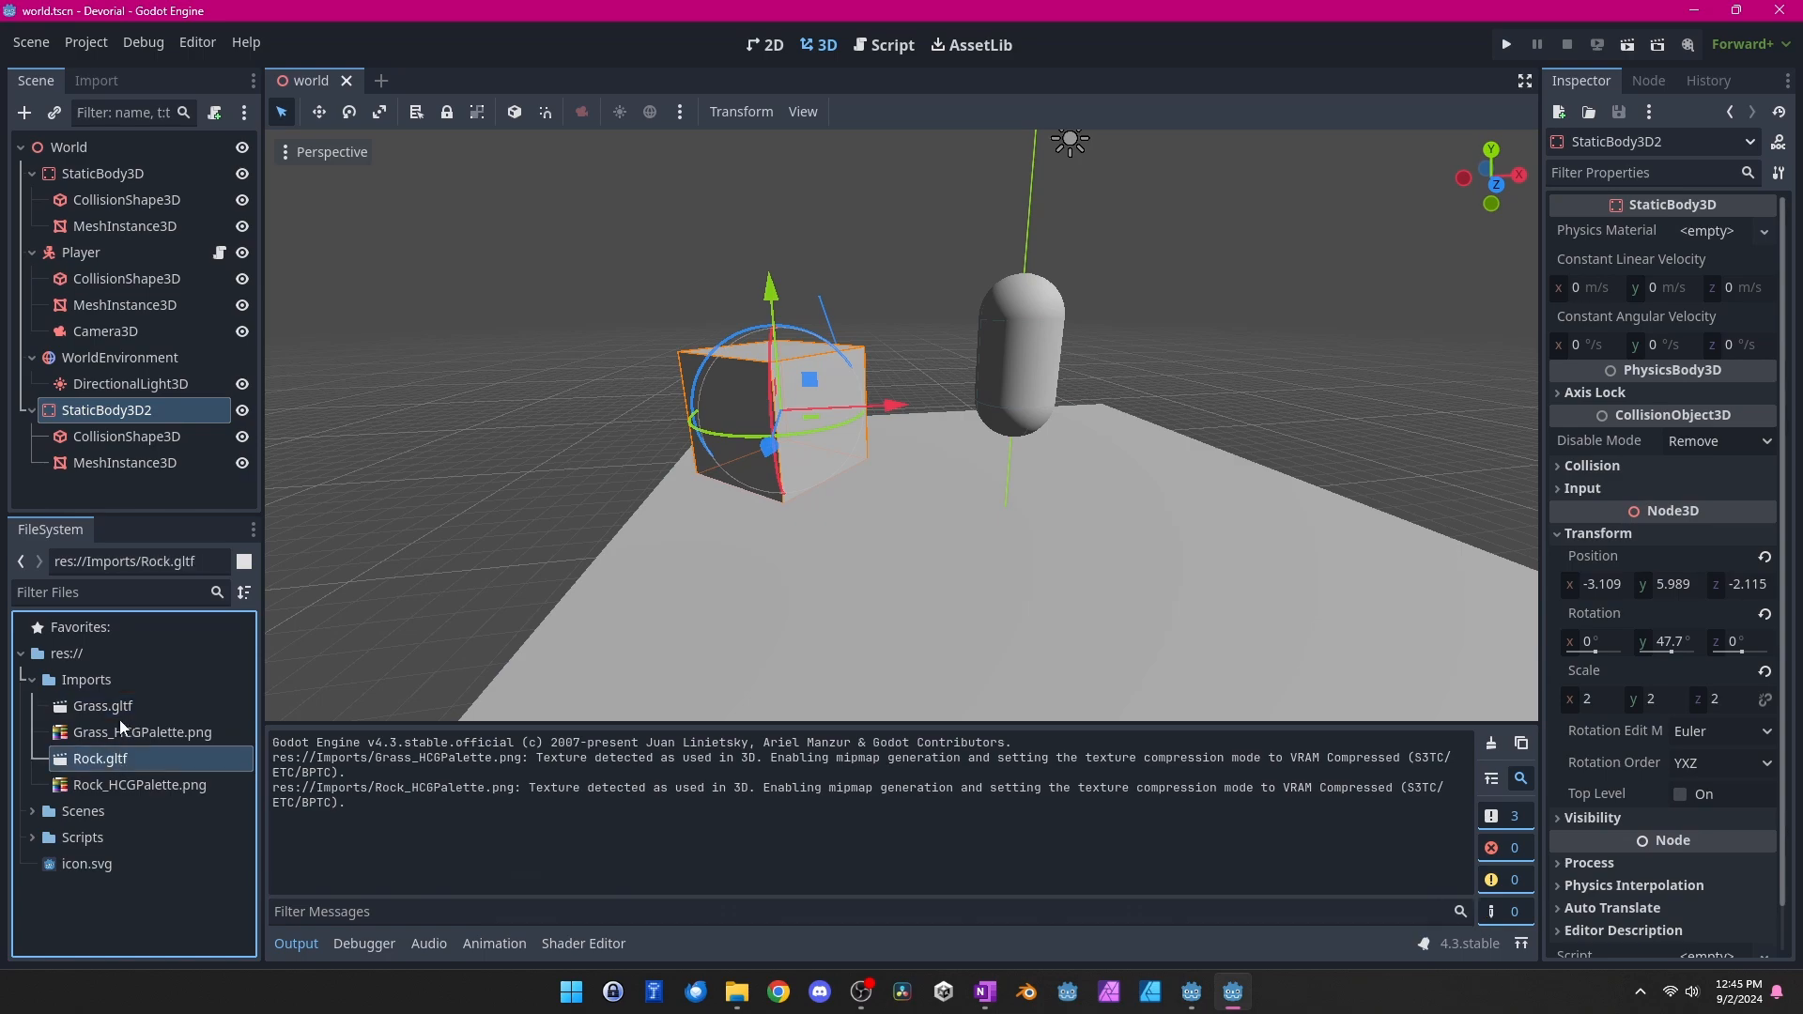
scroll(806, 502, down, 5)
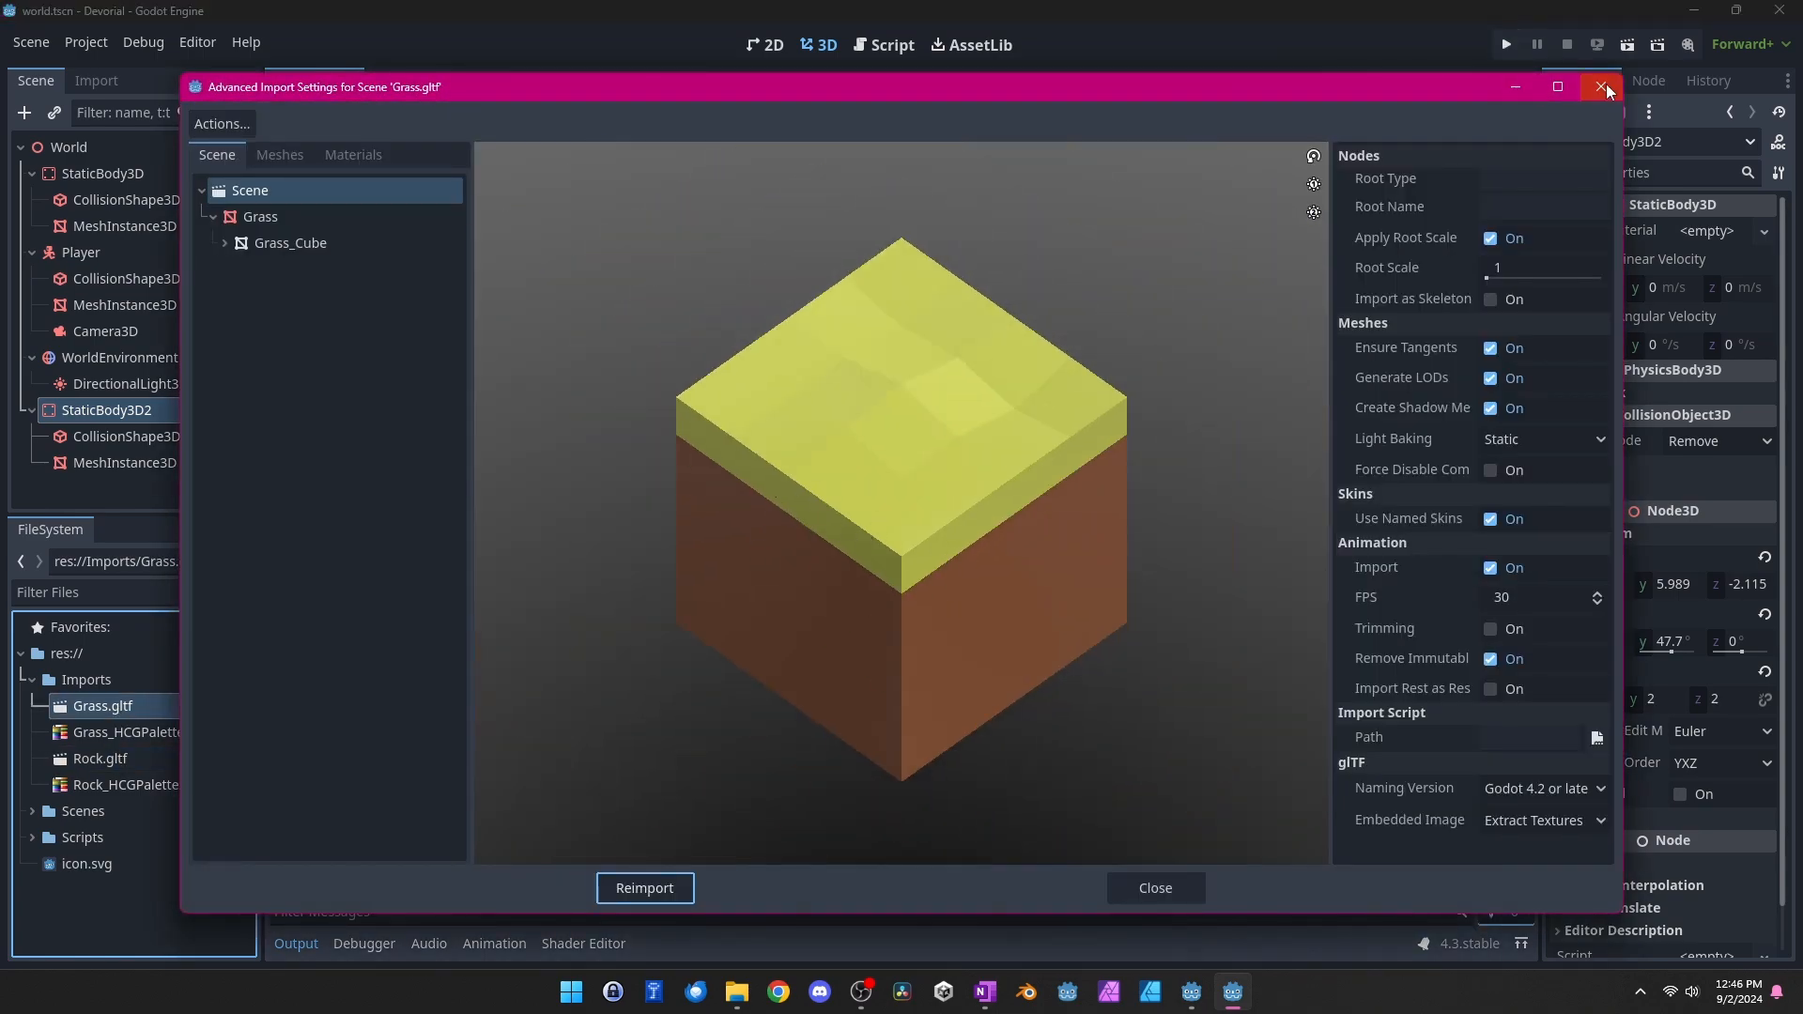
click(1601, 87)
double_click(100, 758)
scroll(947, 430, down, 5)
click(1596, 90)
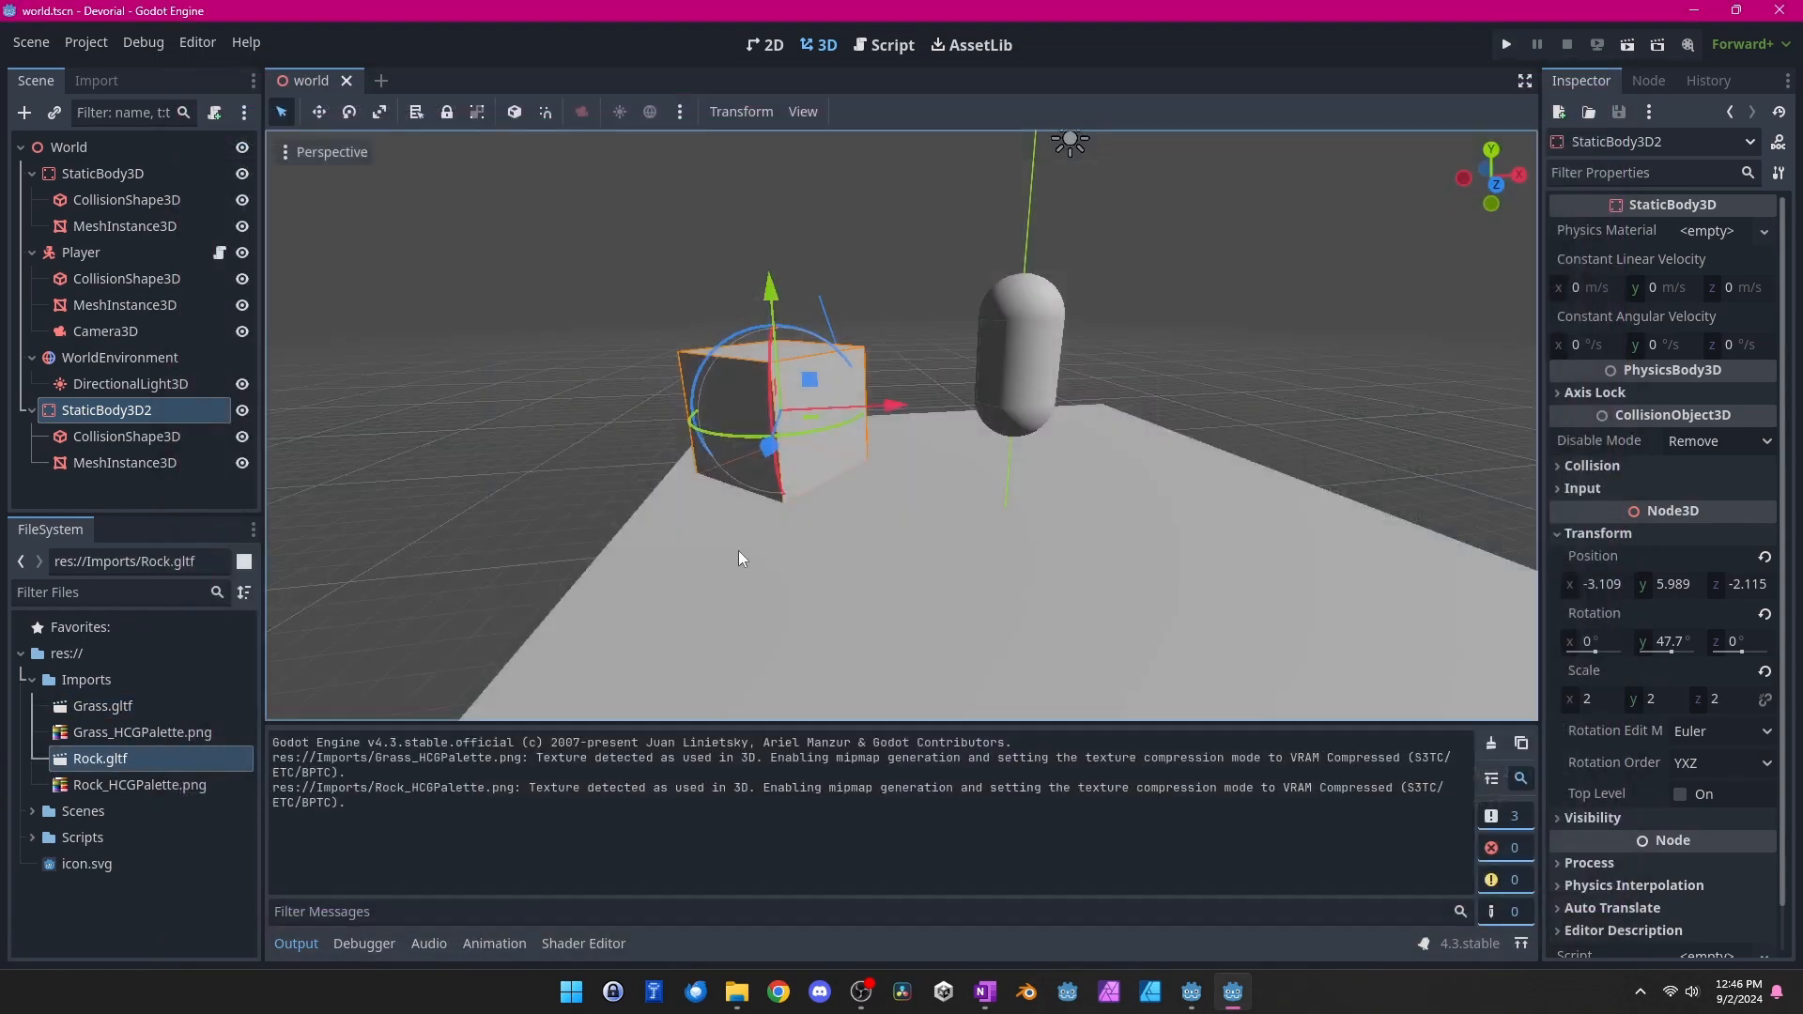
Delete the large floor's StaticBody3D node and its children from the world scene
middle_drag(740, 558, 825, 535)
double_click(102, 173)
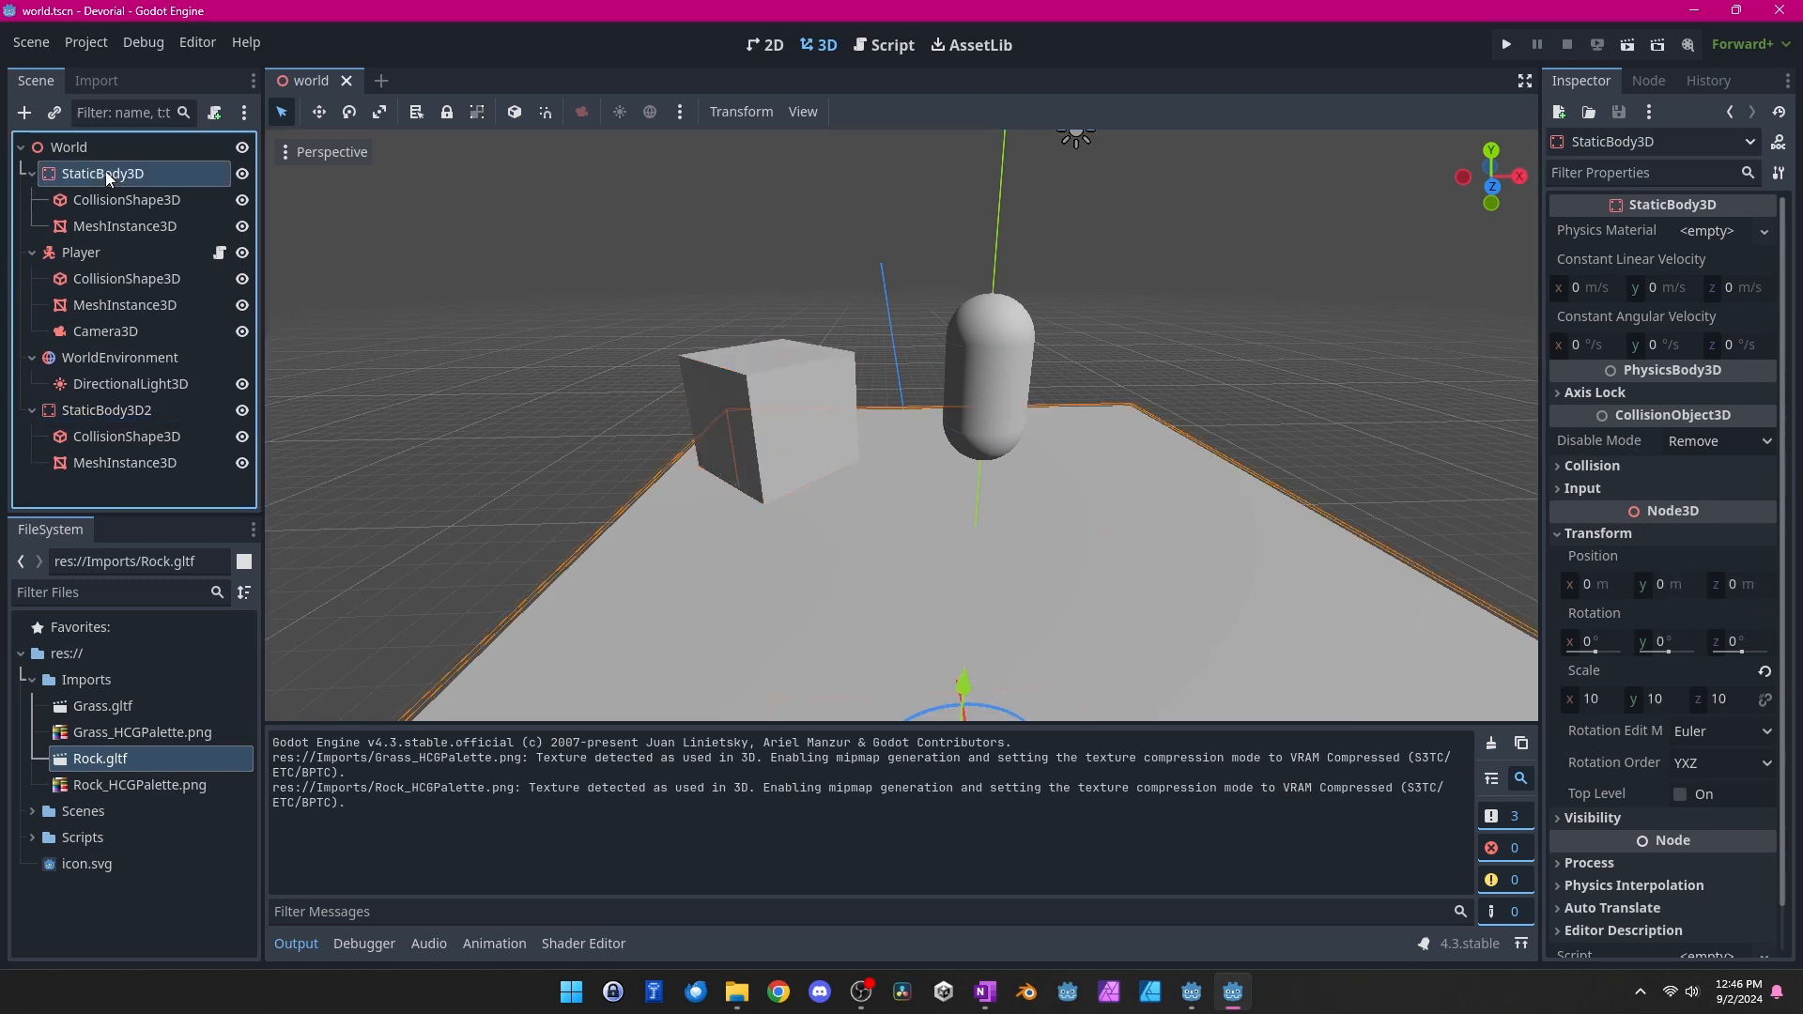
key(Delete)
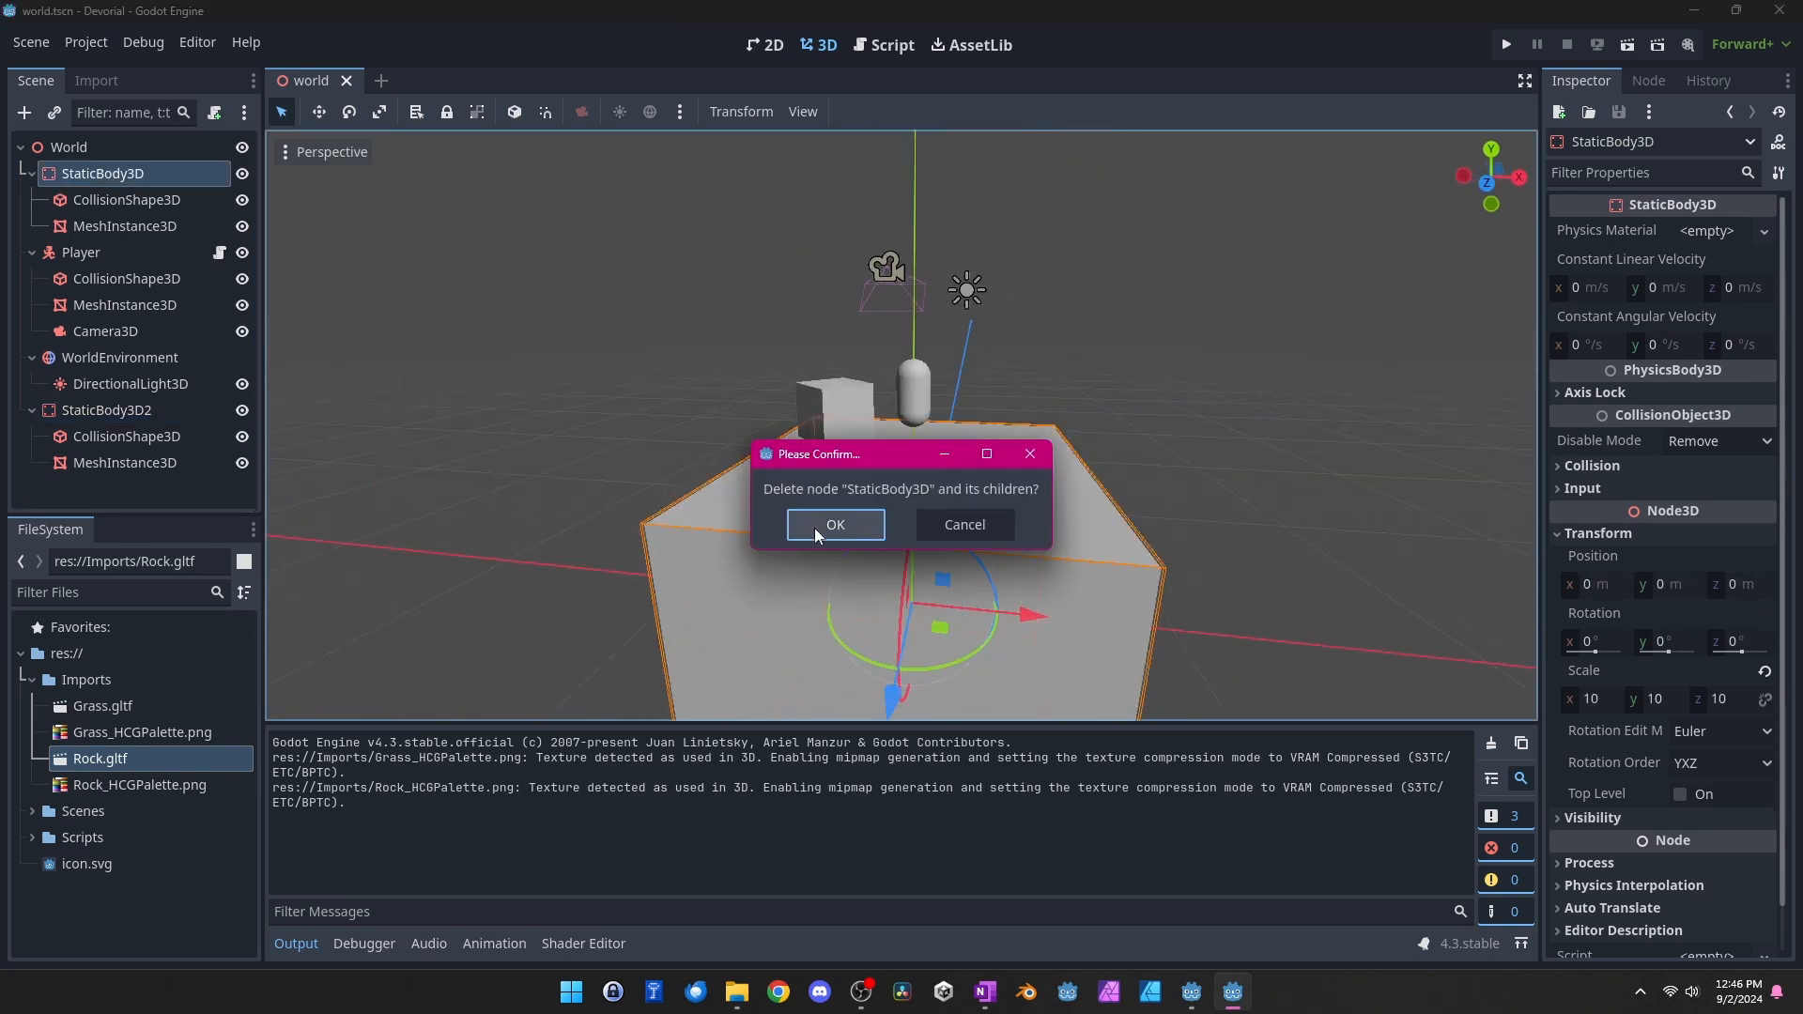
key(Escape)
right_click(120, 173)
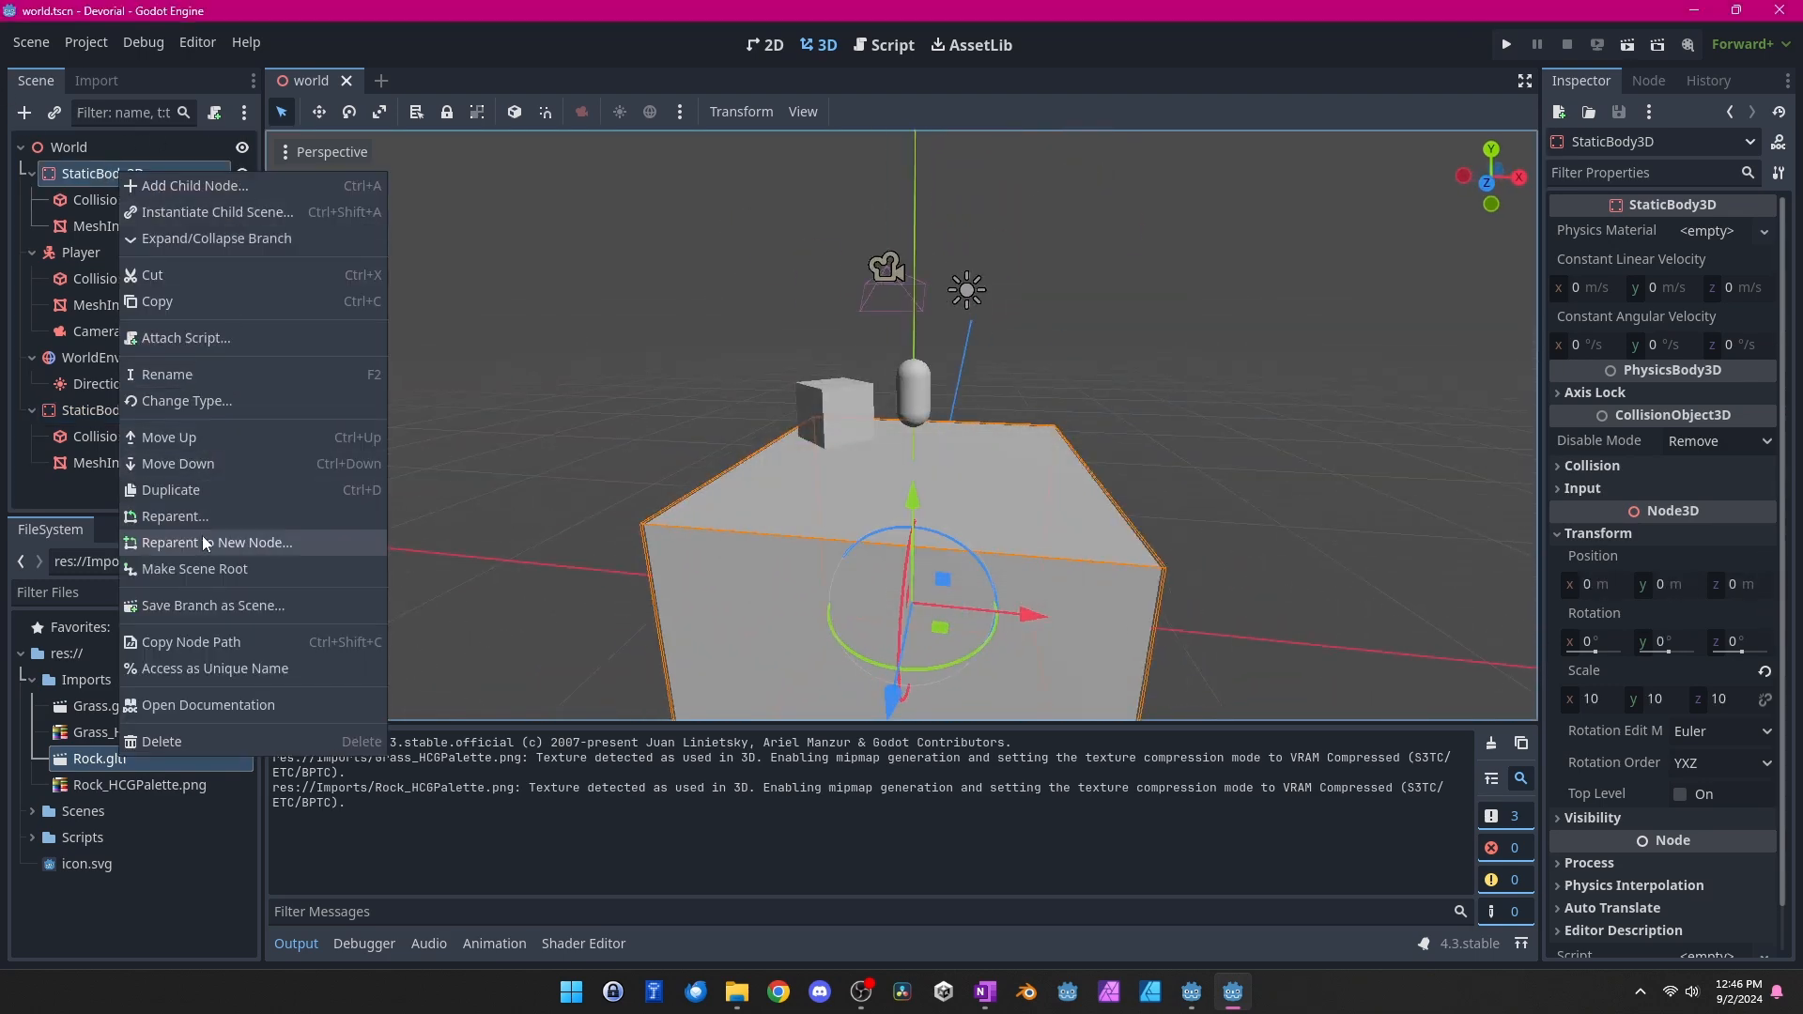
click(162, 741)
click(838, 522)
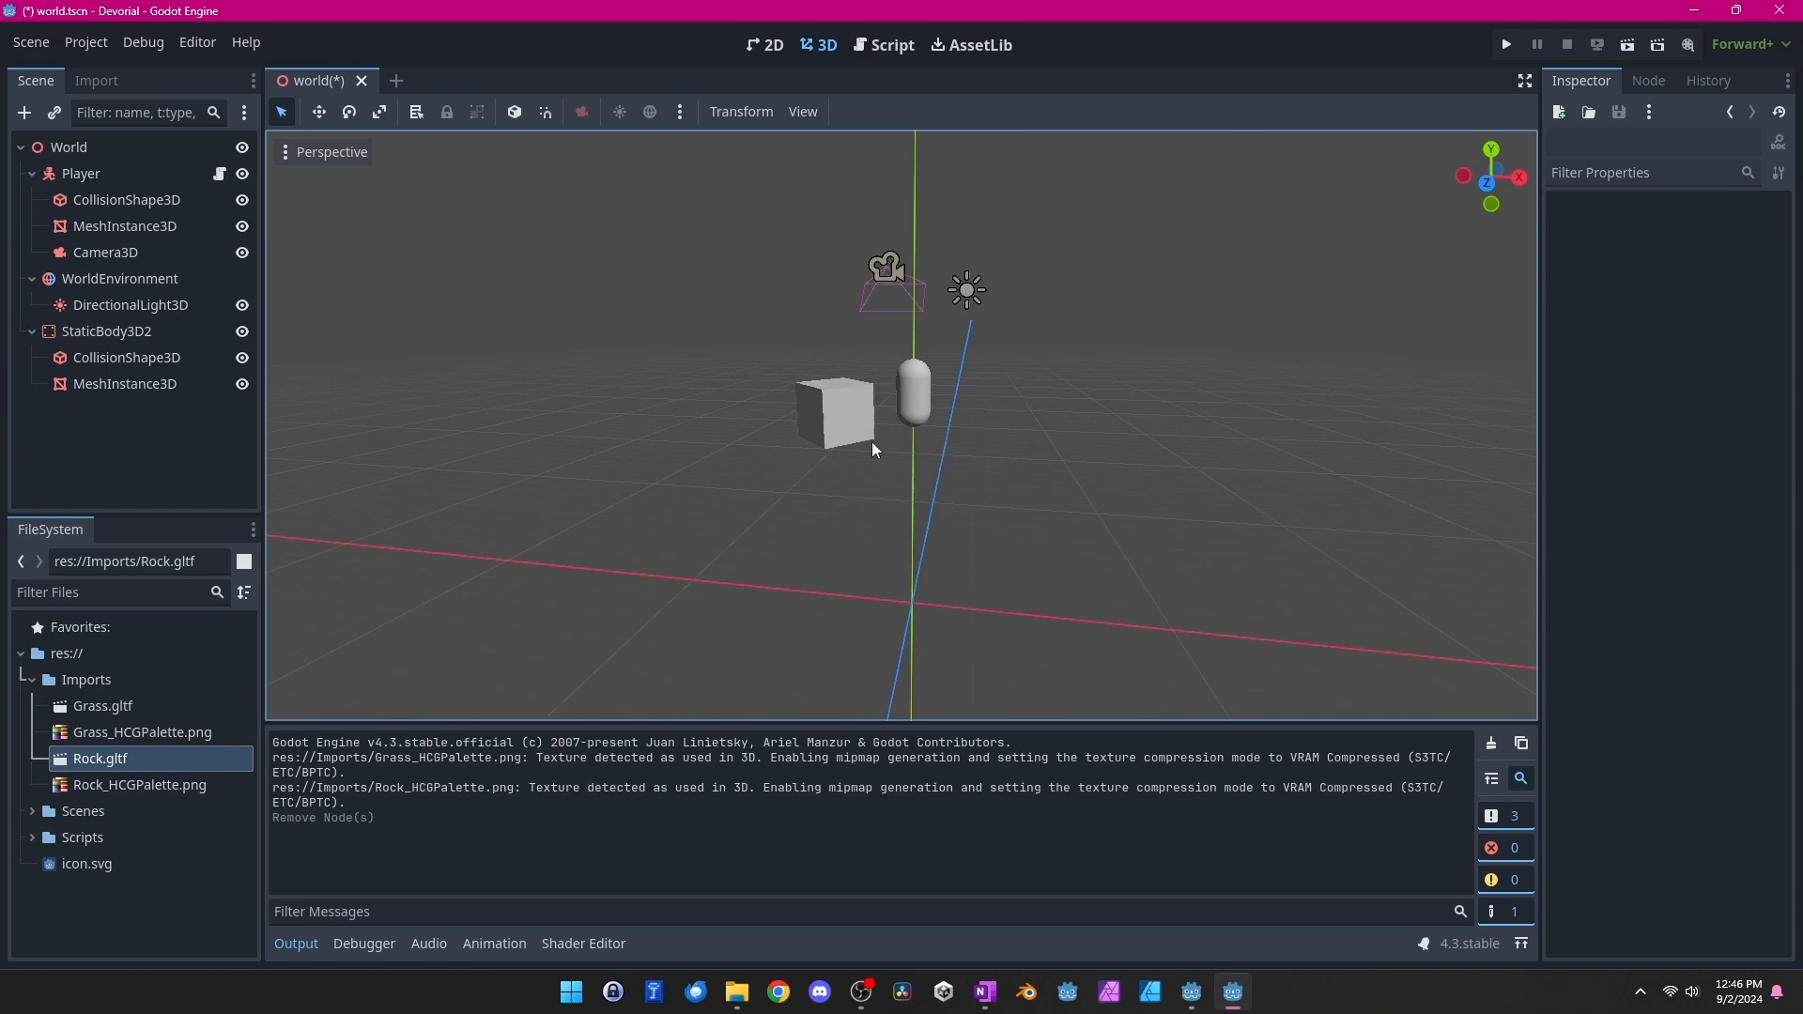
Add a Node3D child node under the World root
click(69, 147)
right_click(66, 147)
click(108, 160)
text(3d)
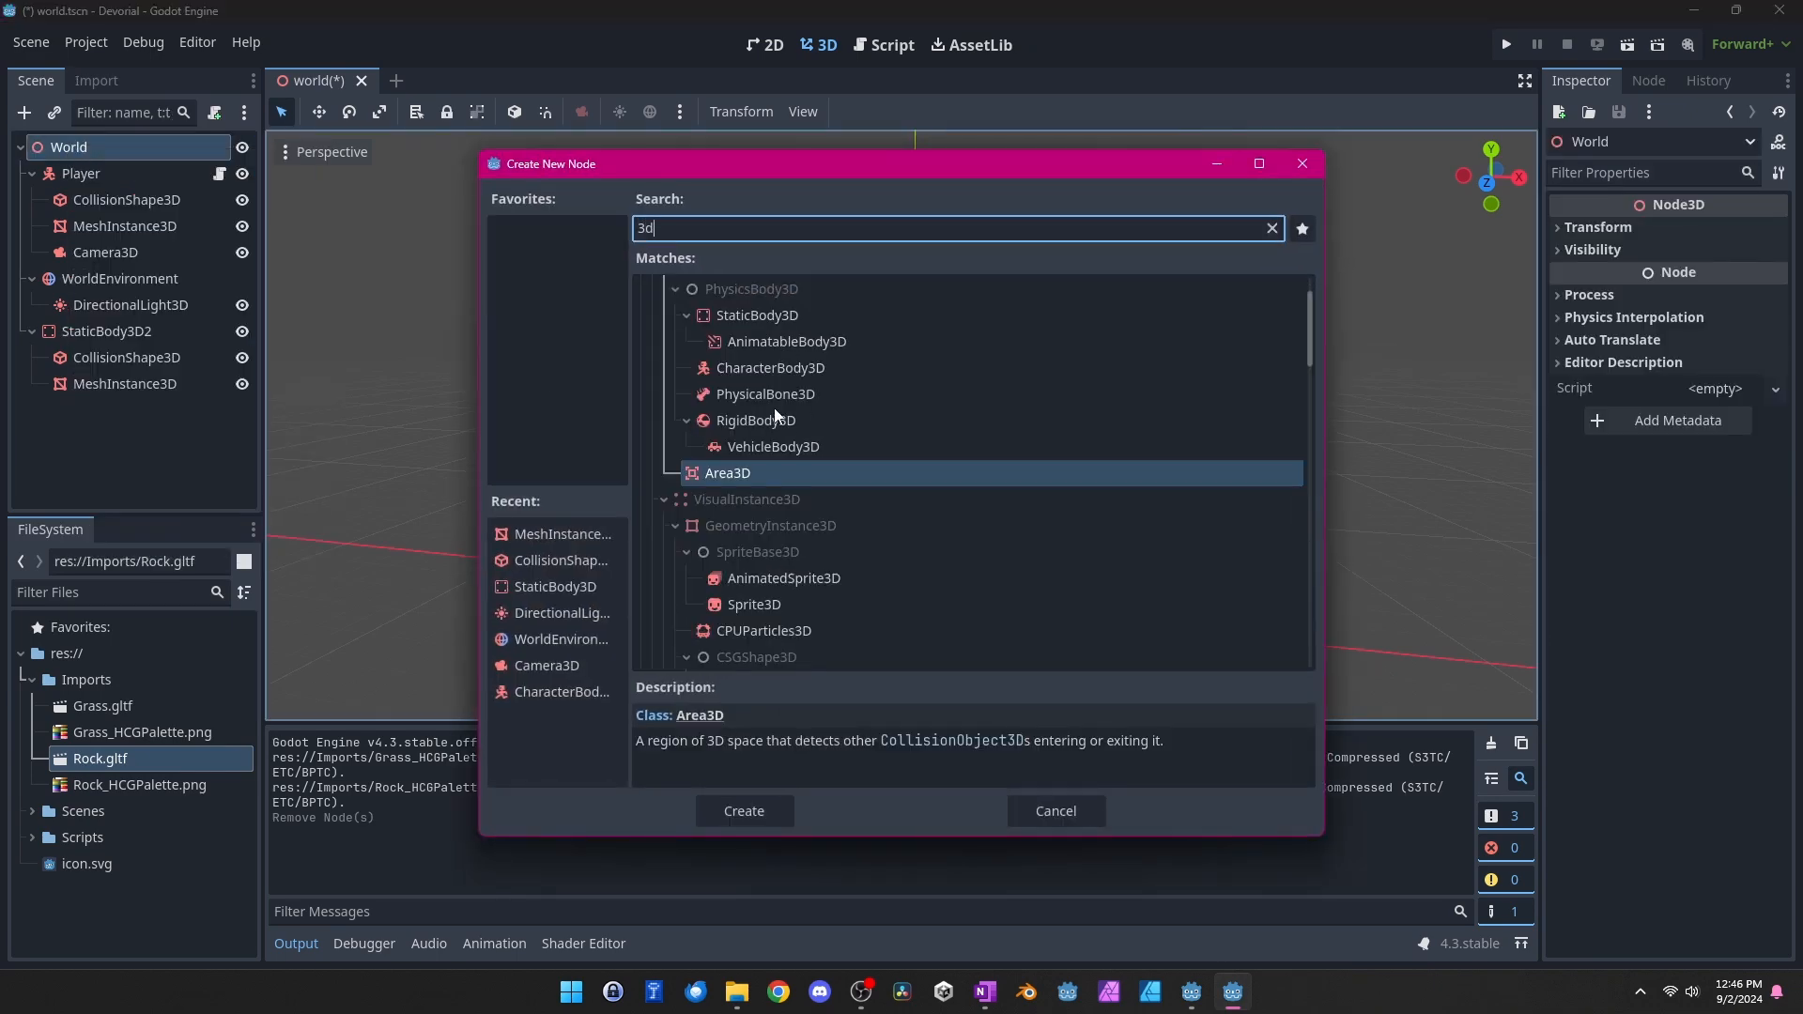
key(BackSpace)
key(BackSpace)
text(e3d)
key(Return)
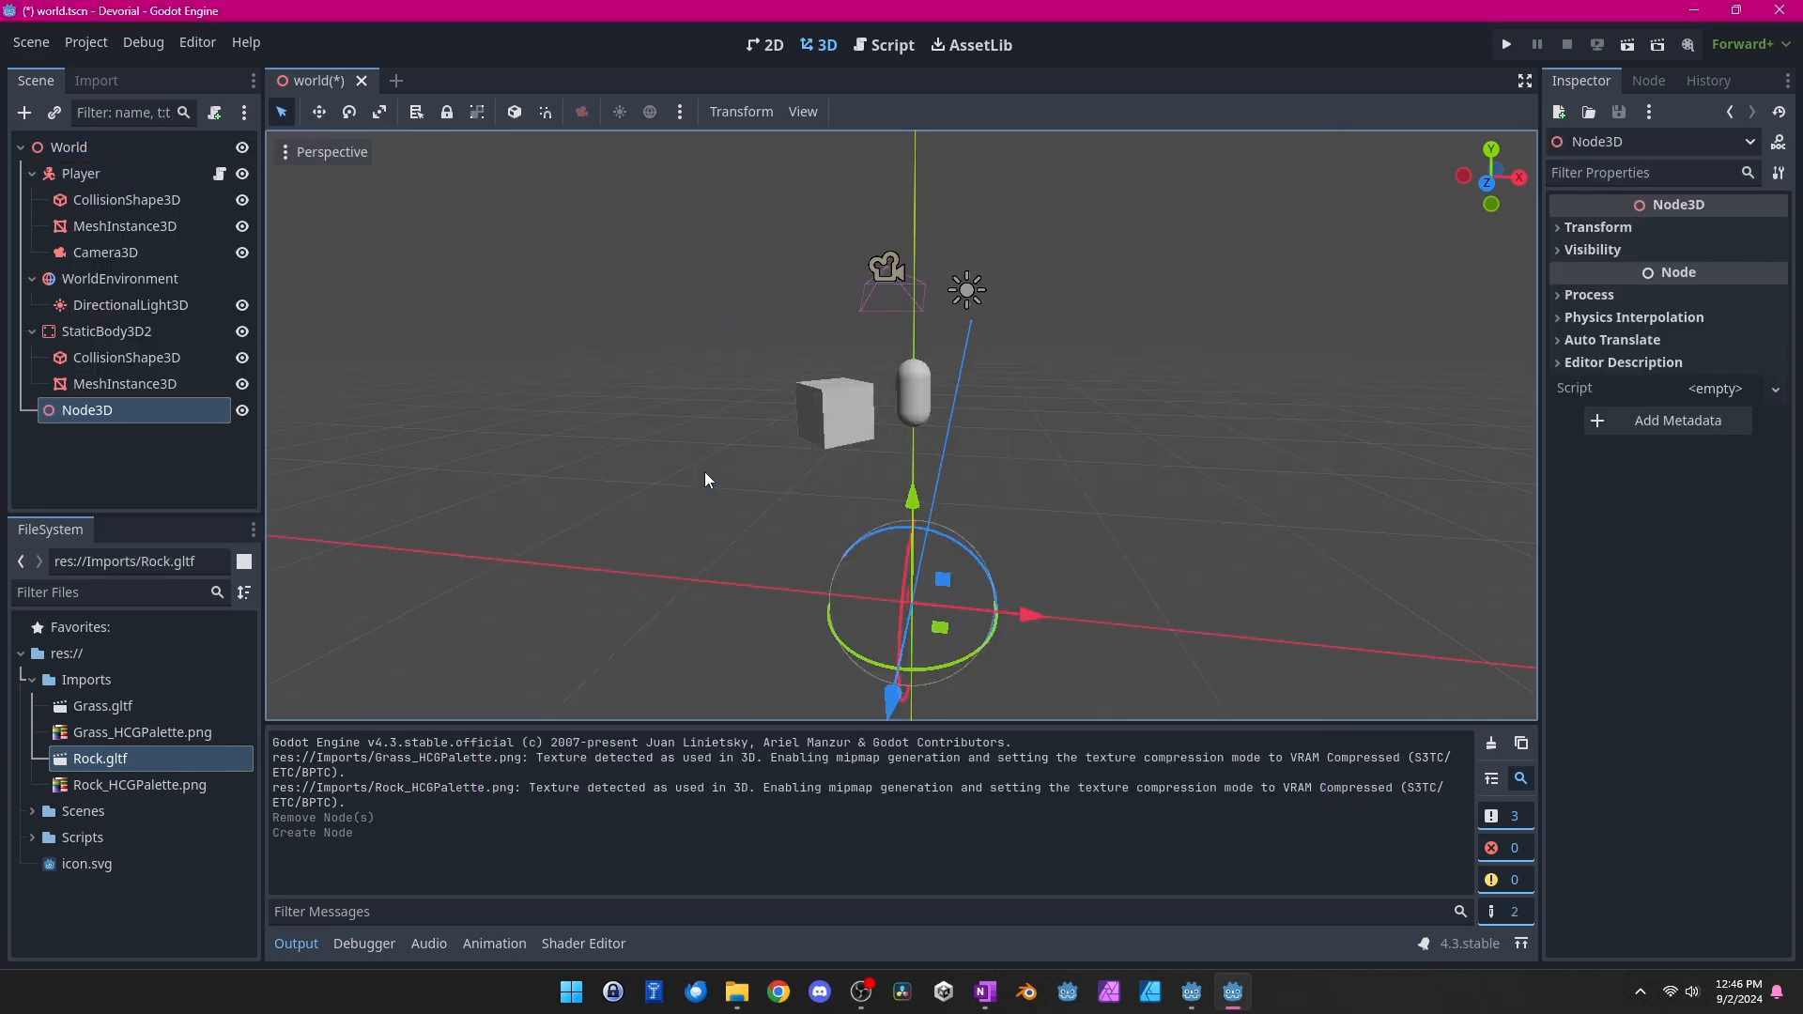
Rename the new Node3D under World as Terrain
right_click(88, 409)
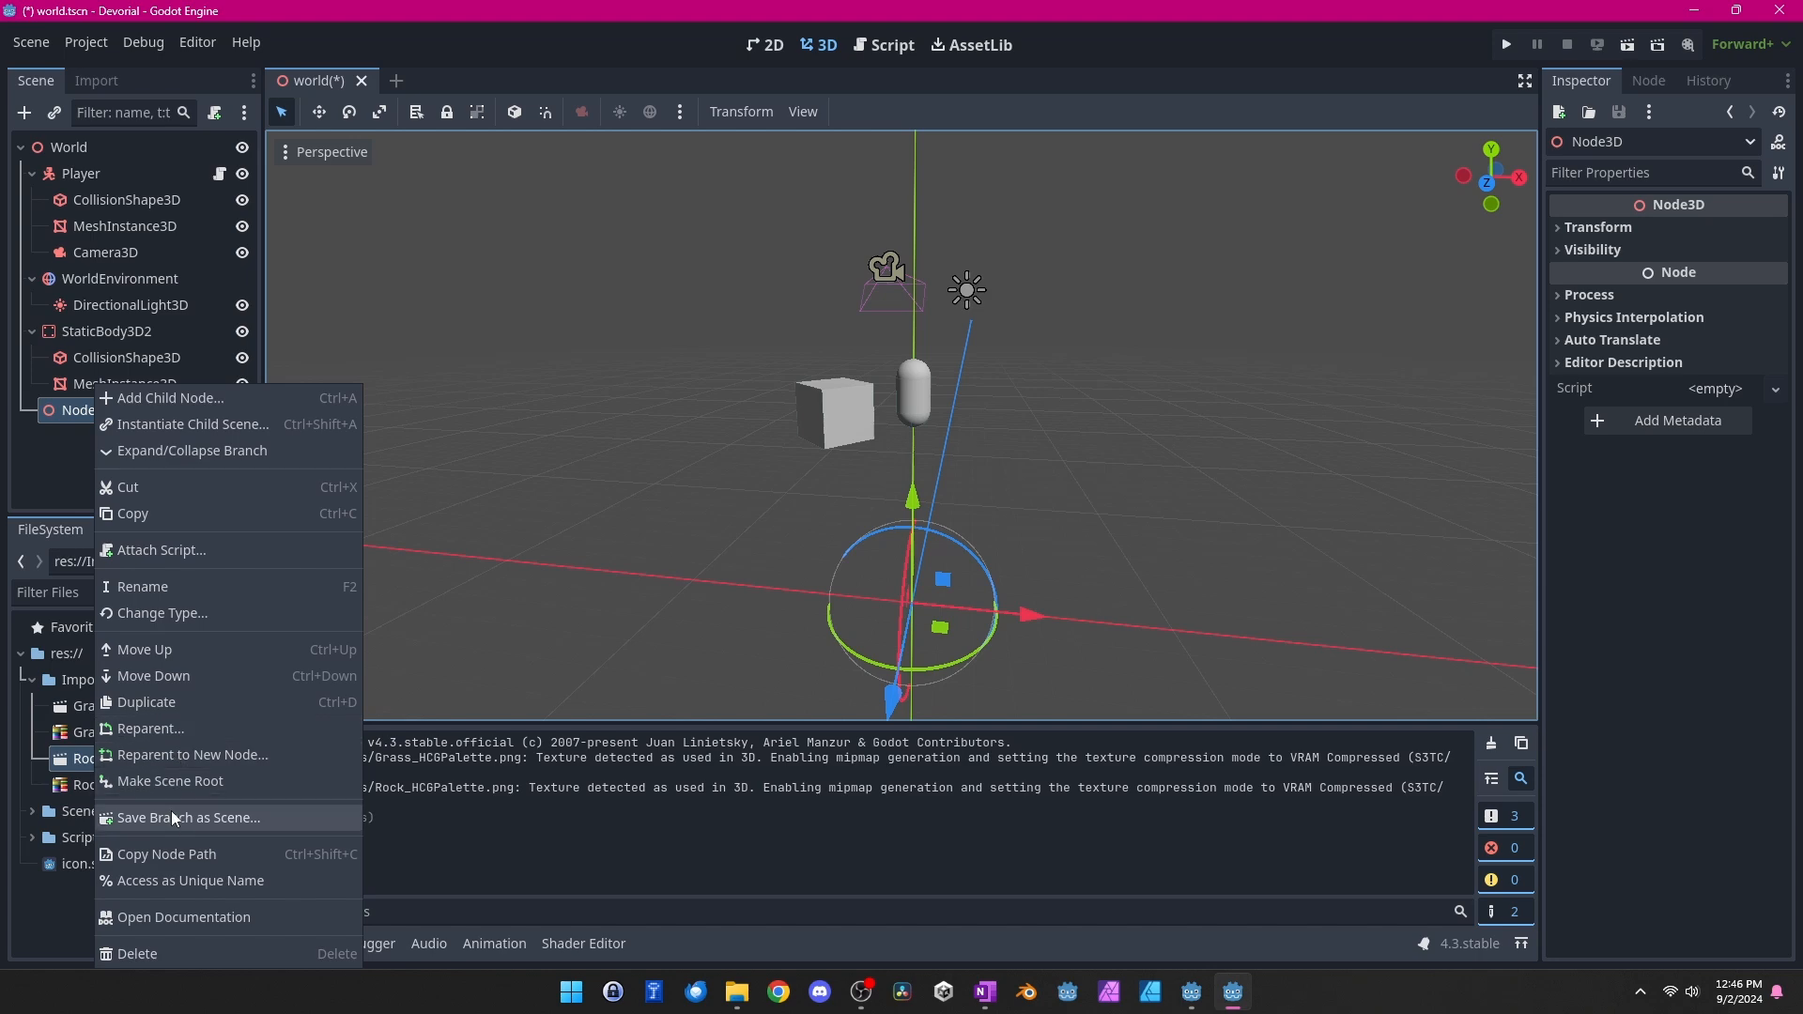
click(146, 586)
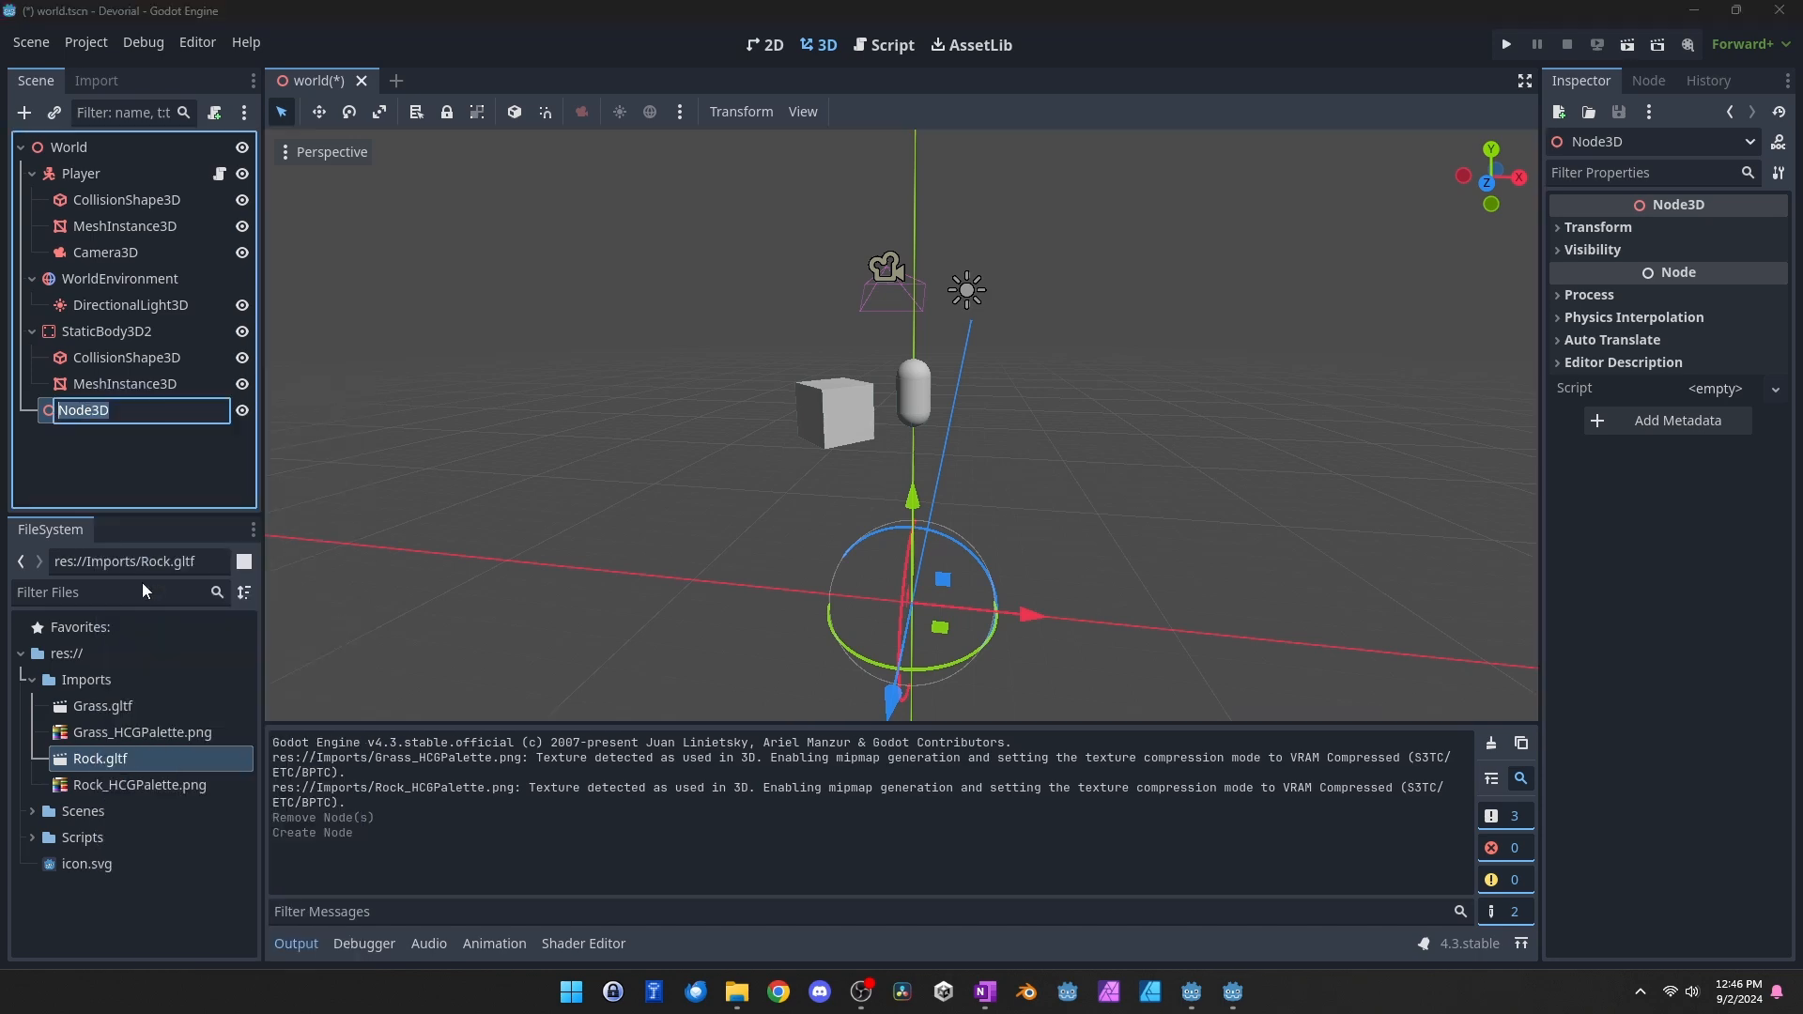
text(Terrain)
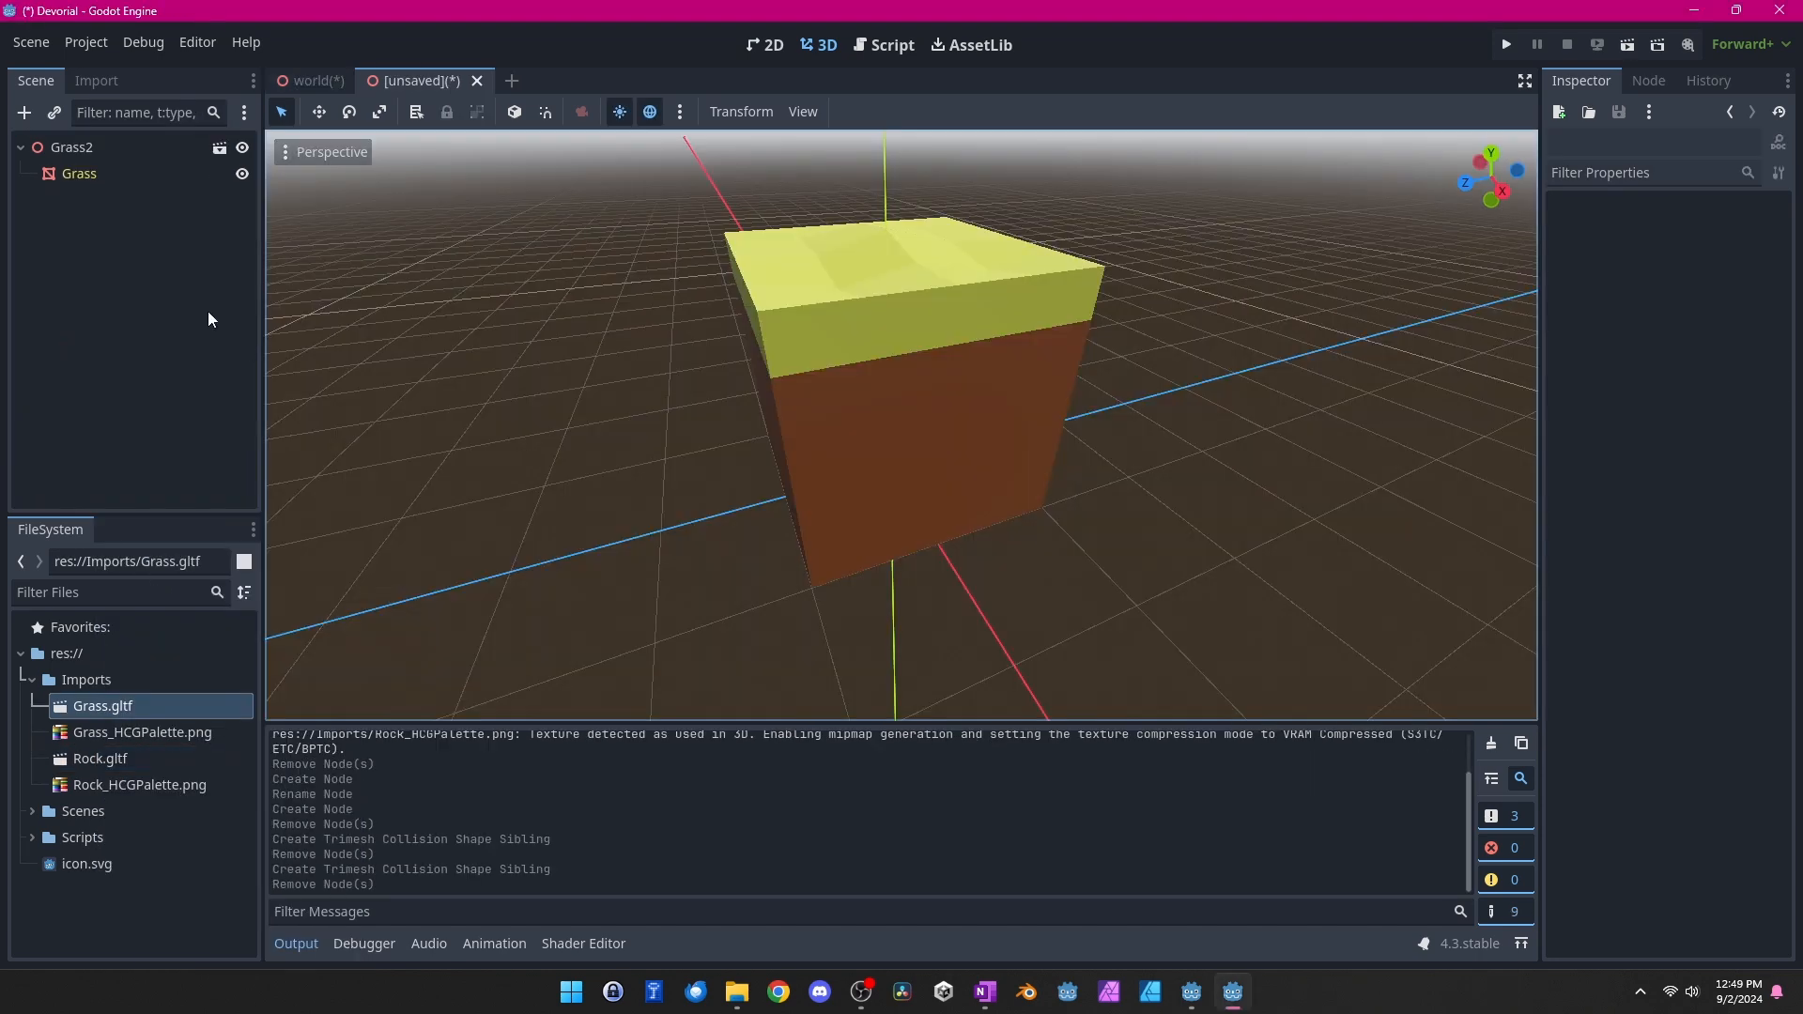
Add a StaticBody3D as a child of the Grass mesh and read its node configuration warning
click(89, 177)
right_click(88, 177)
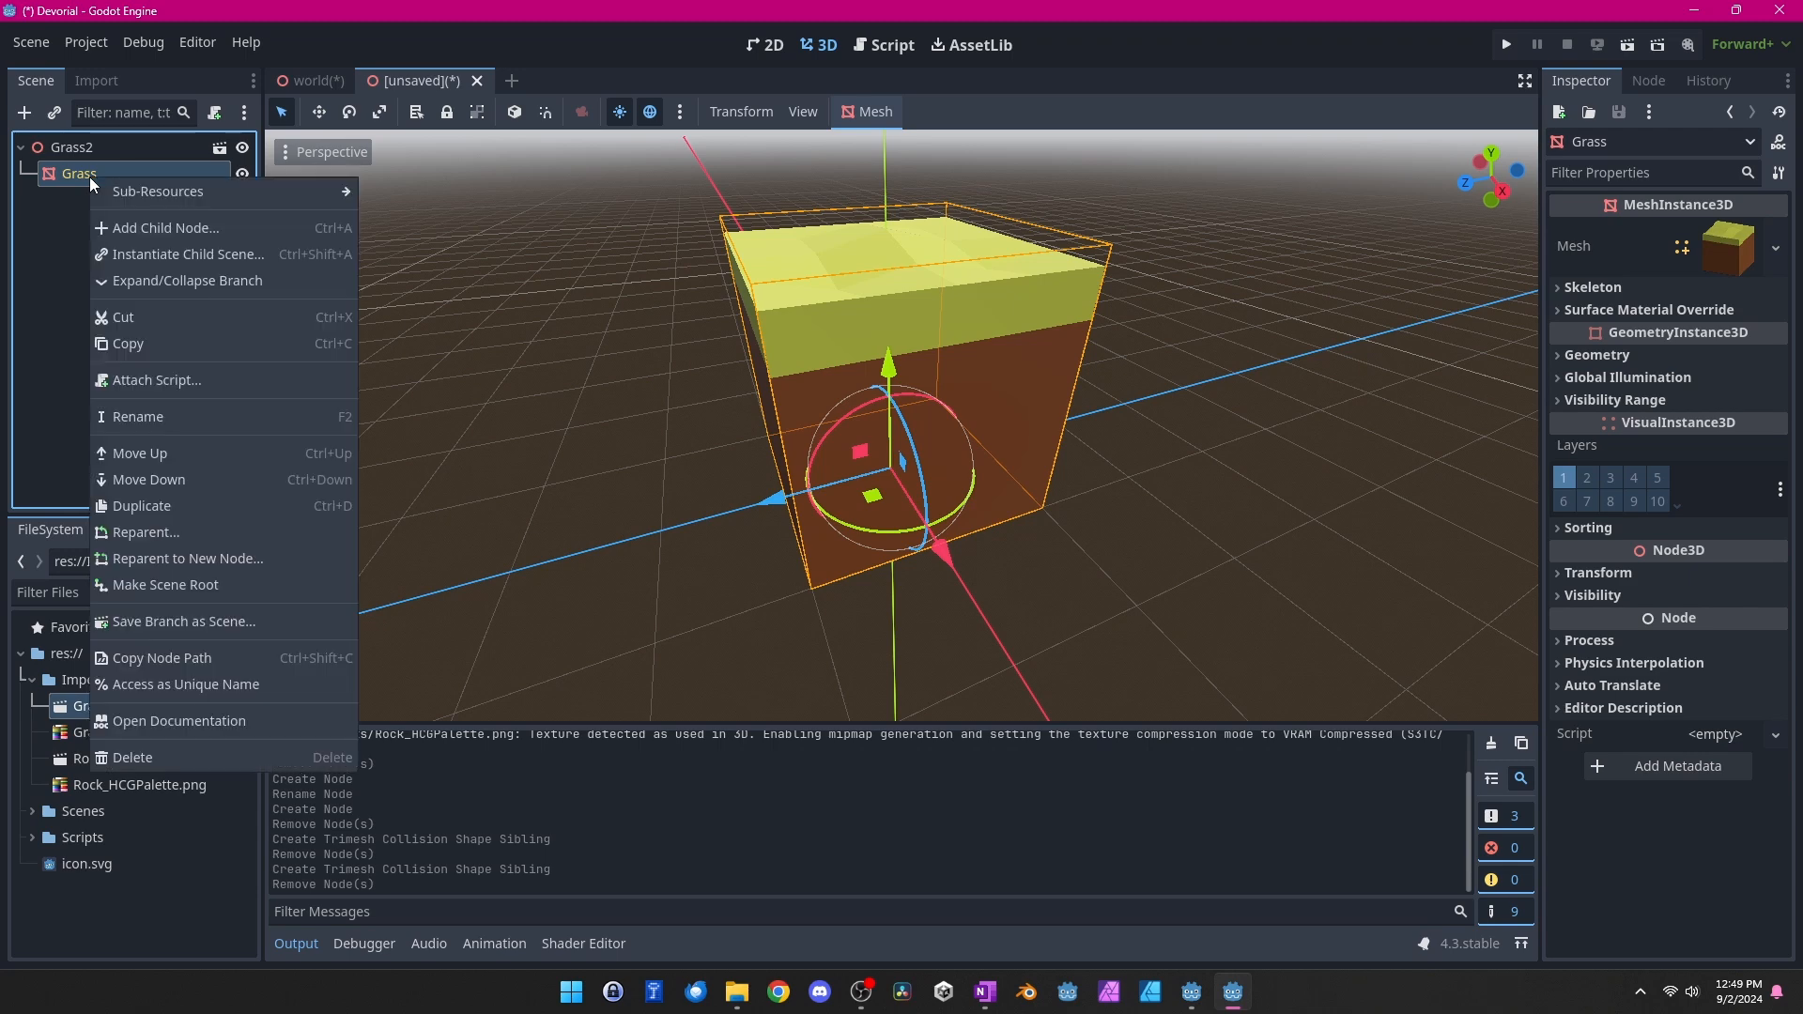
click(126, 231)
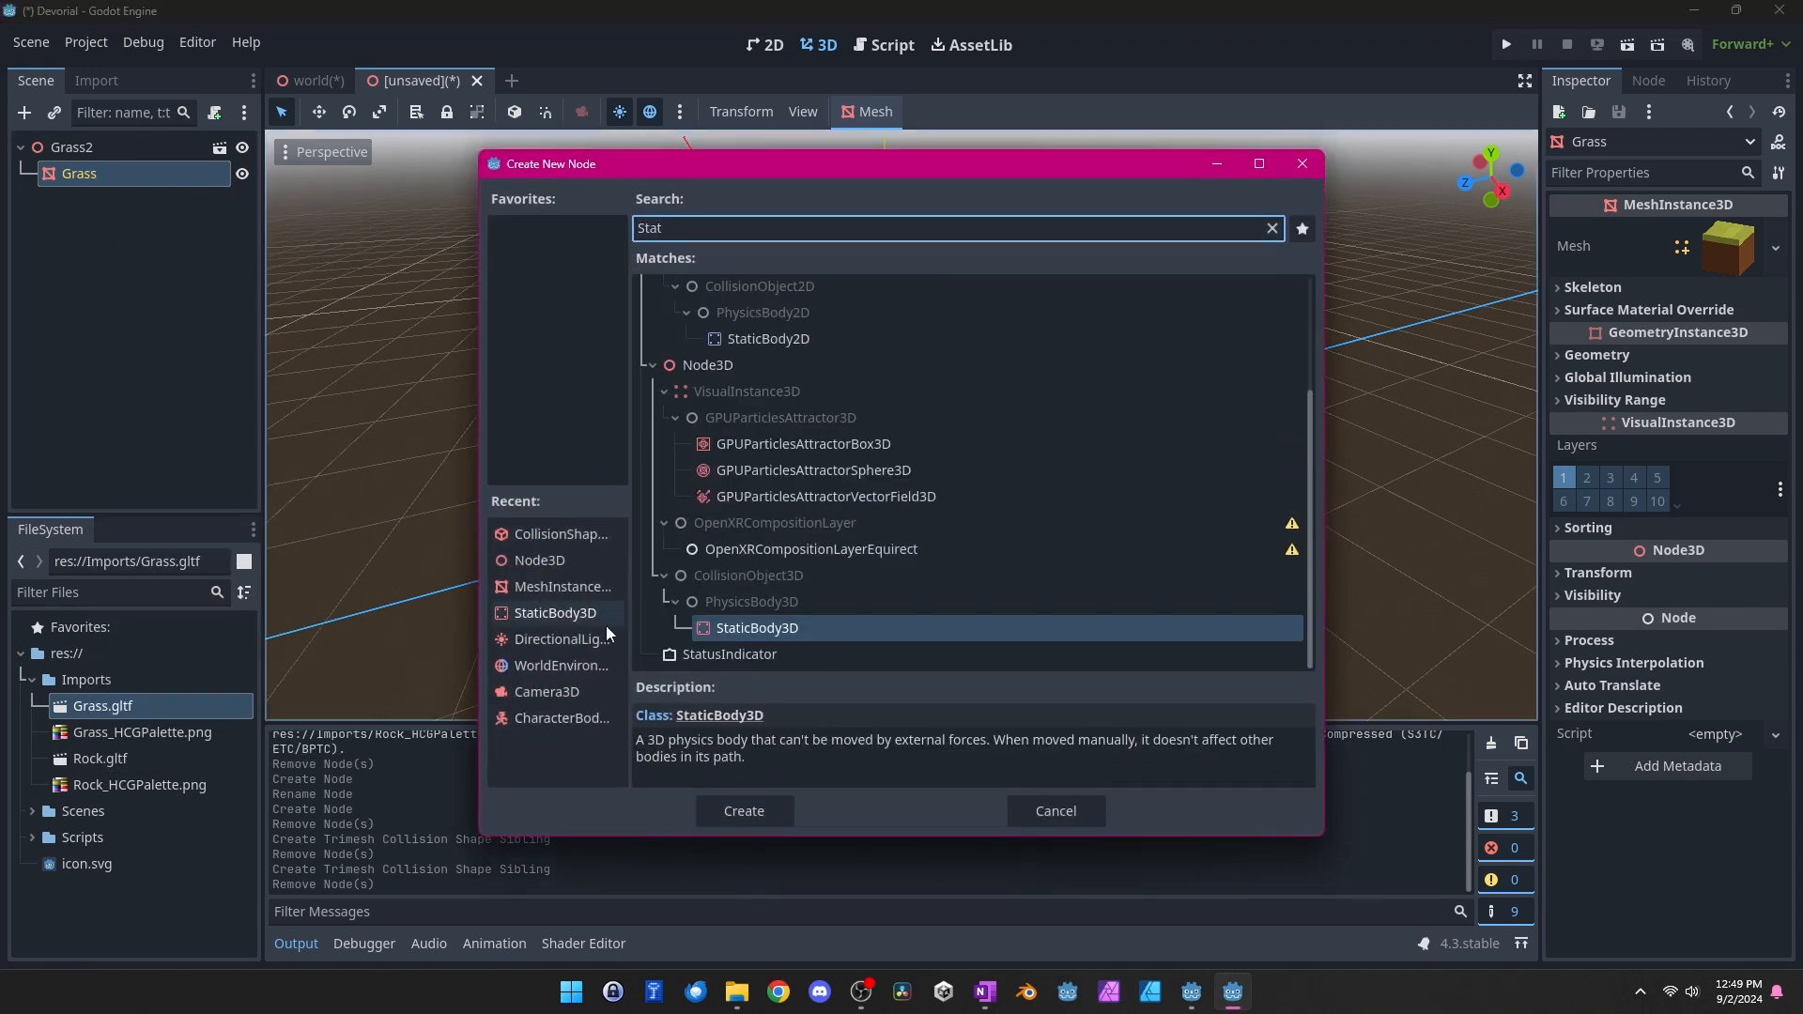
double_click(789, 634)
click(218, 206)
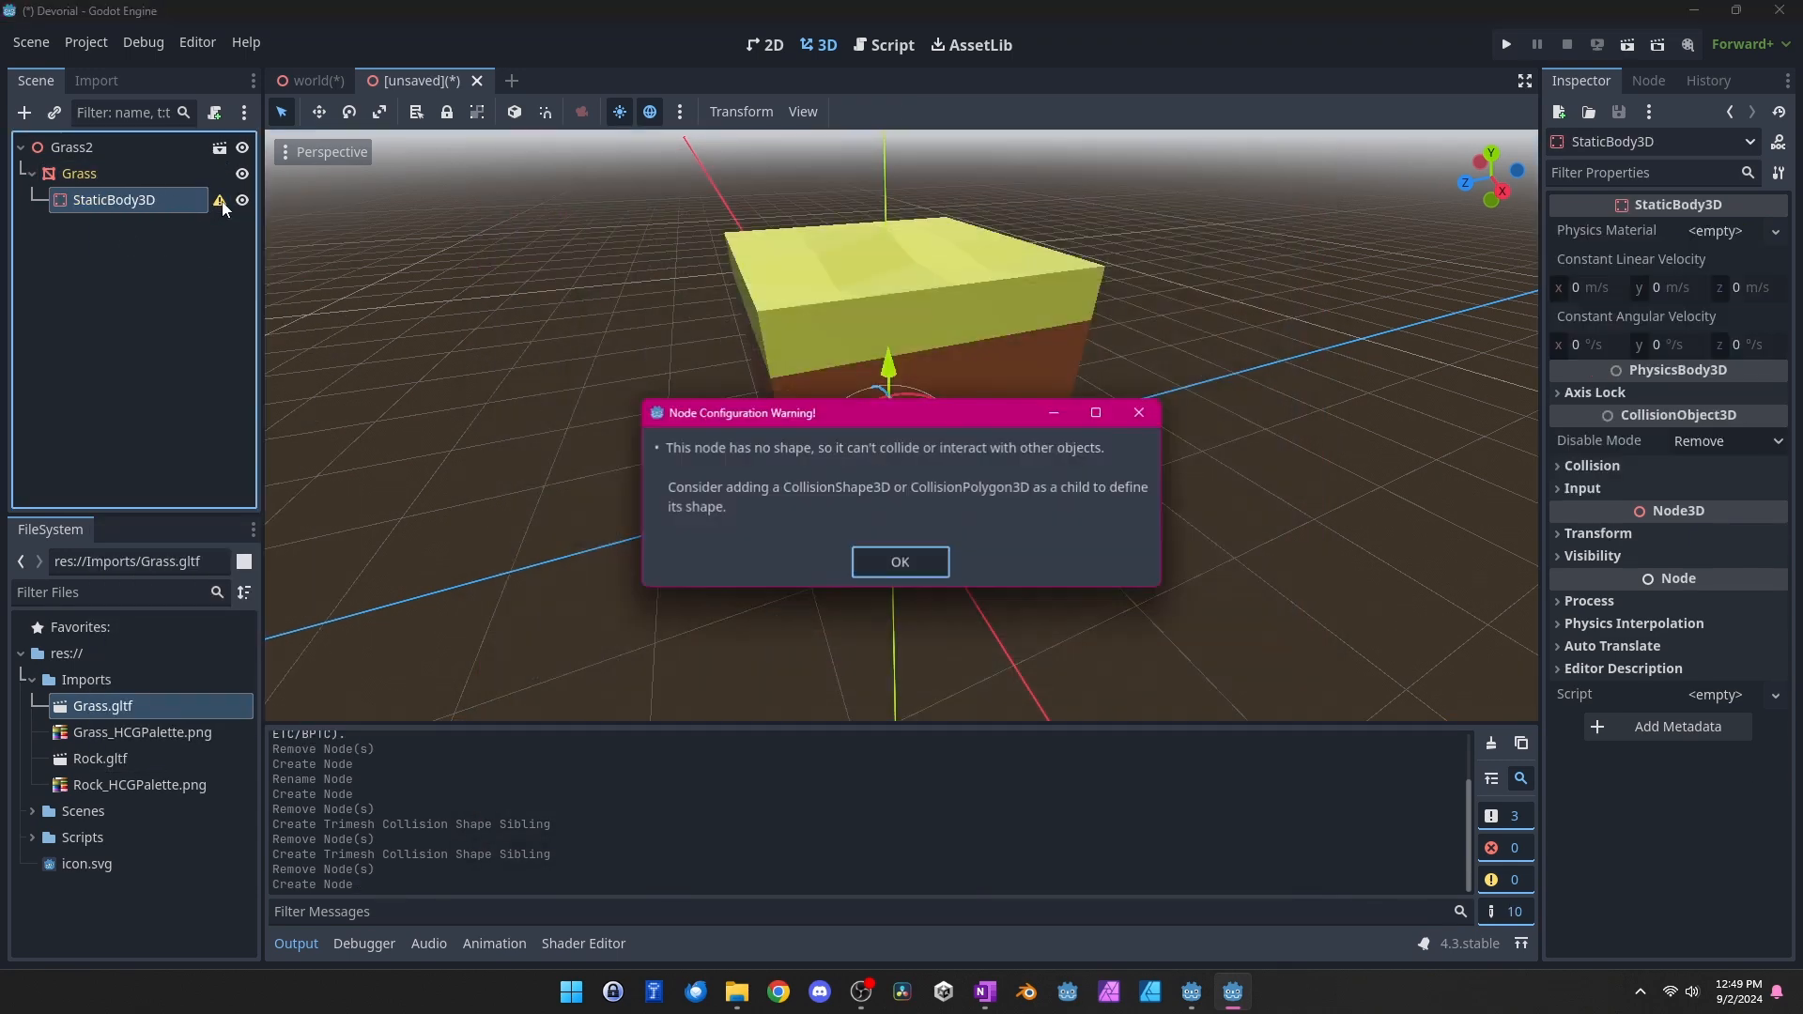
click(926, 565)
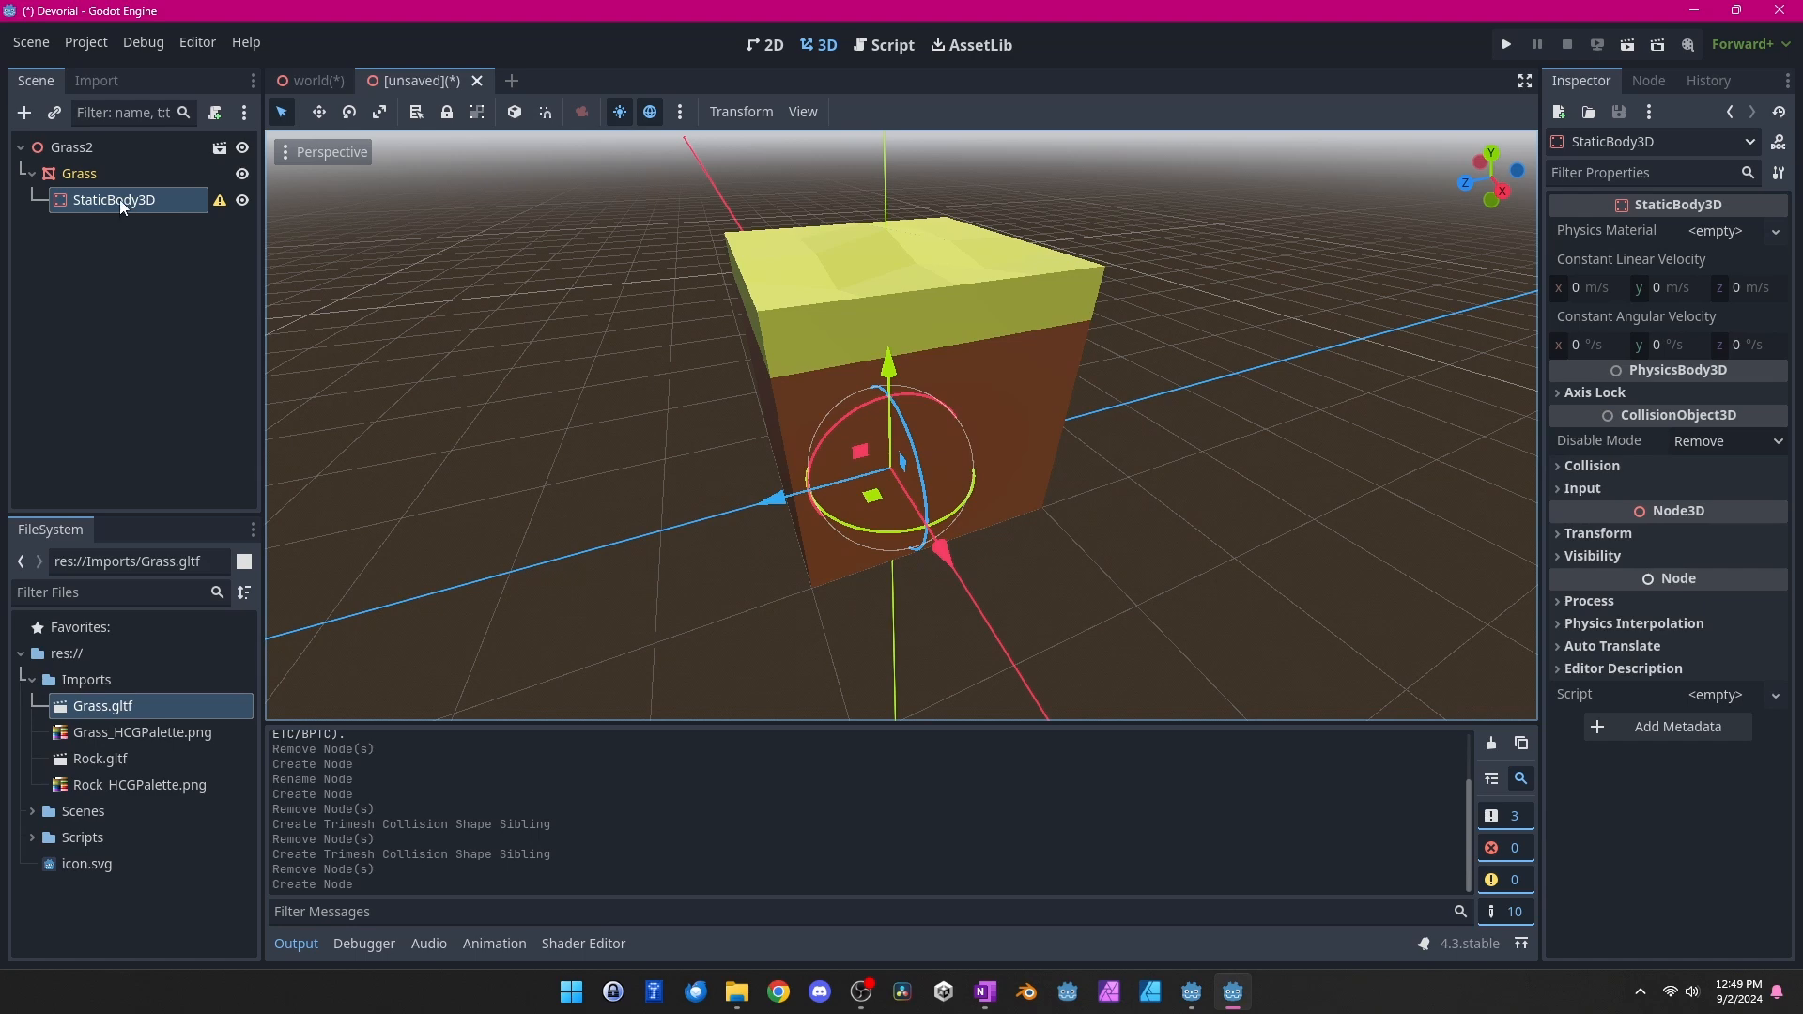
Create a sibling Trimesh collision shape from the Grass mesh and reparent it under the StaticBody3D
click(99, 173)
click(870, 114)
click(894, 144)
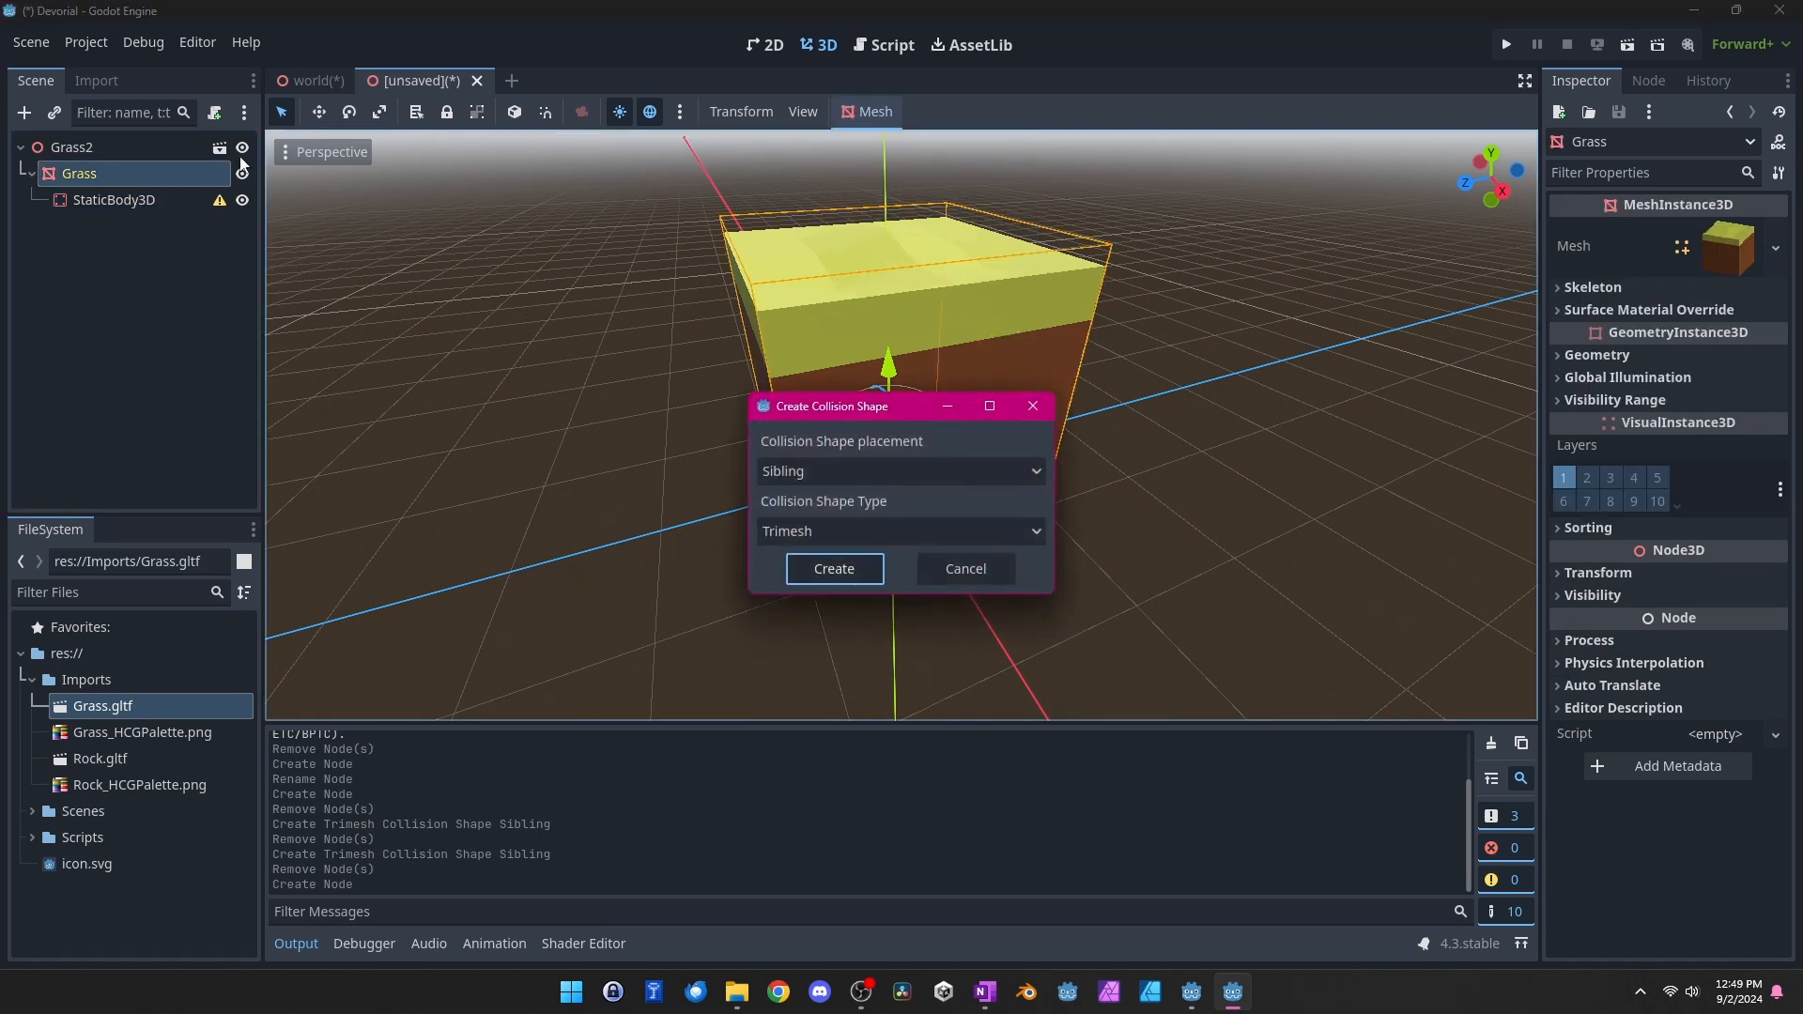
click(840, 567)
drag(154, 228, 158, 201)
click(447, 447)
middle_drag(447, 447, 973, 310)
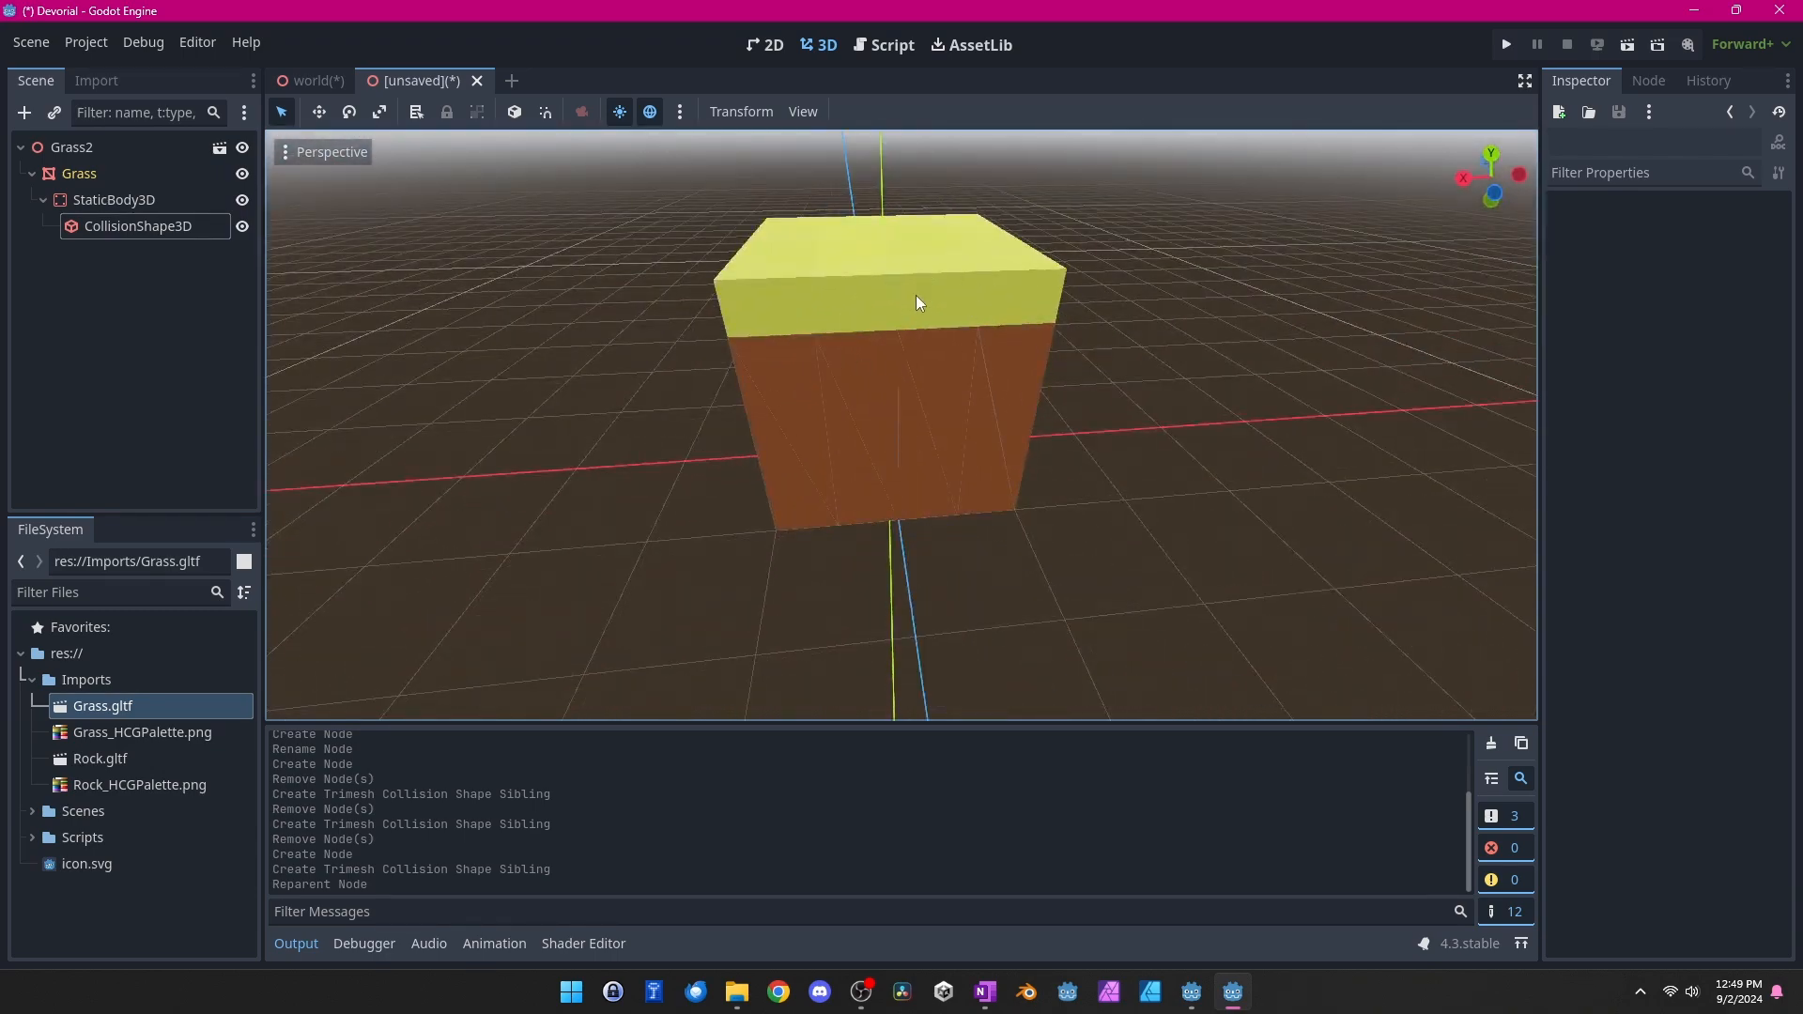
click(31, 42)
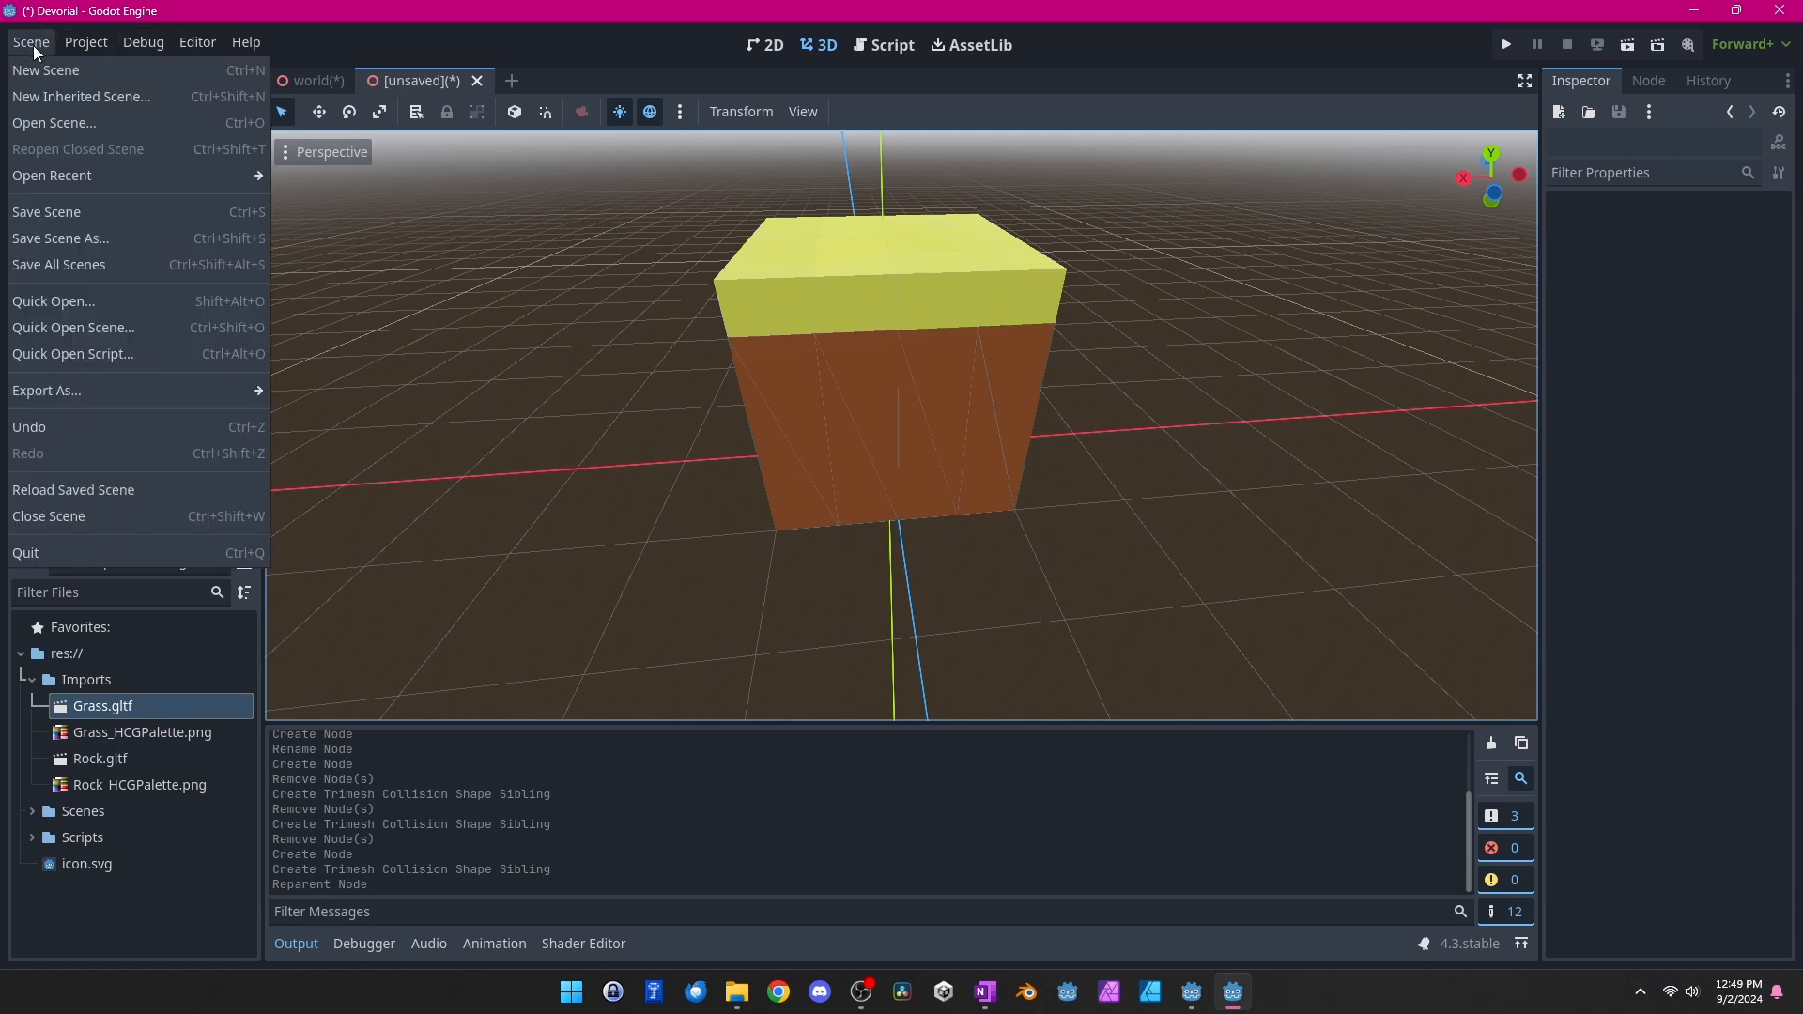
click(59, 218)
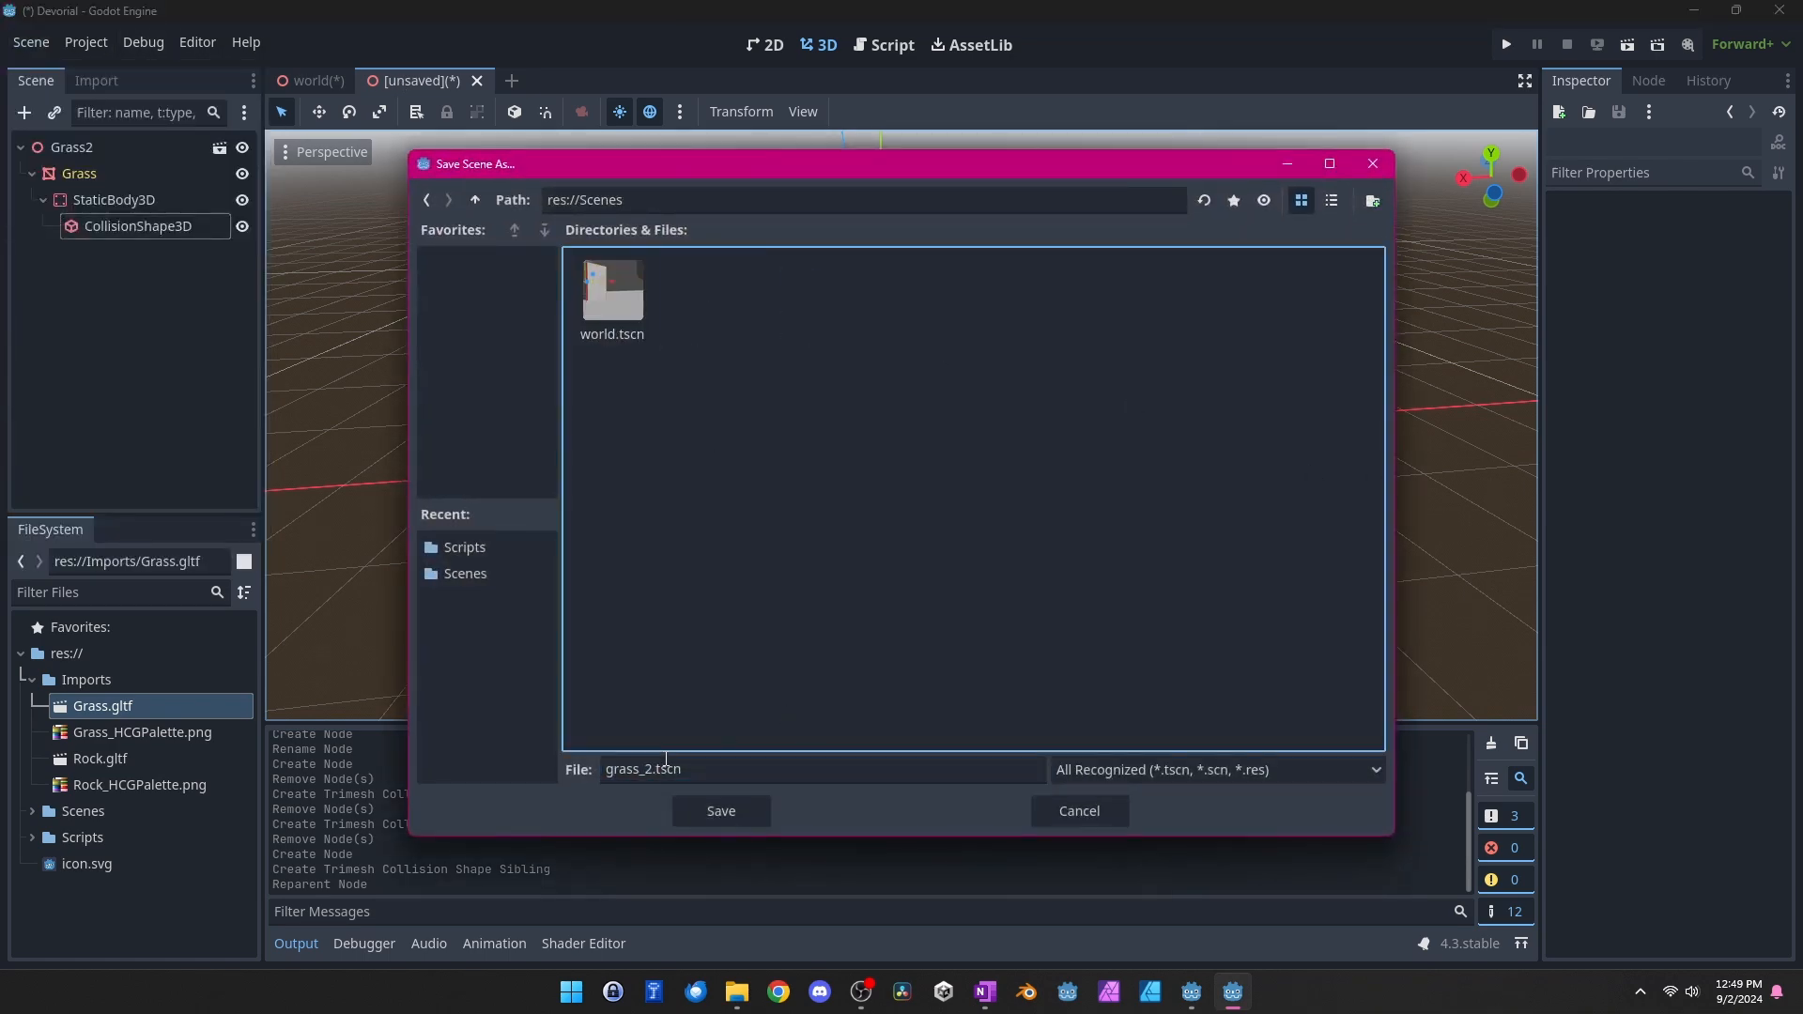
click(1077, 812)
Rename the grass scene's root node as TileGrass
right_click(77, 146)
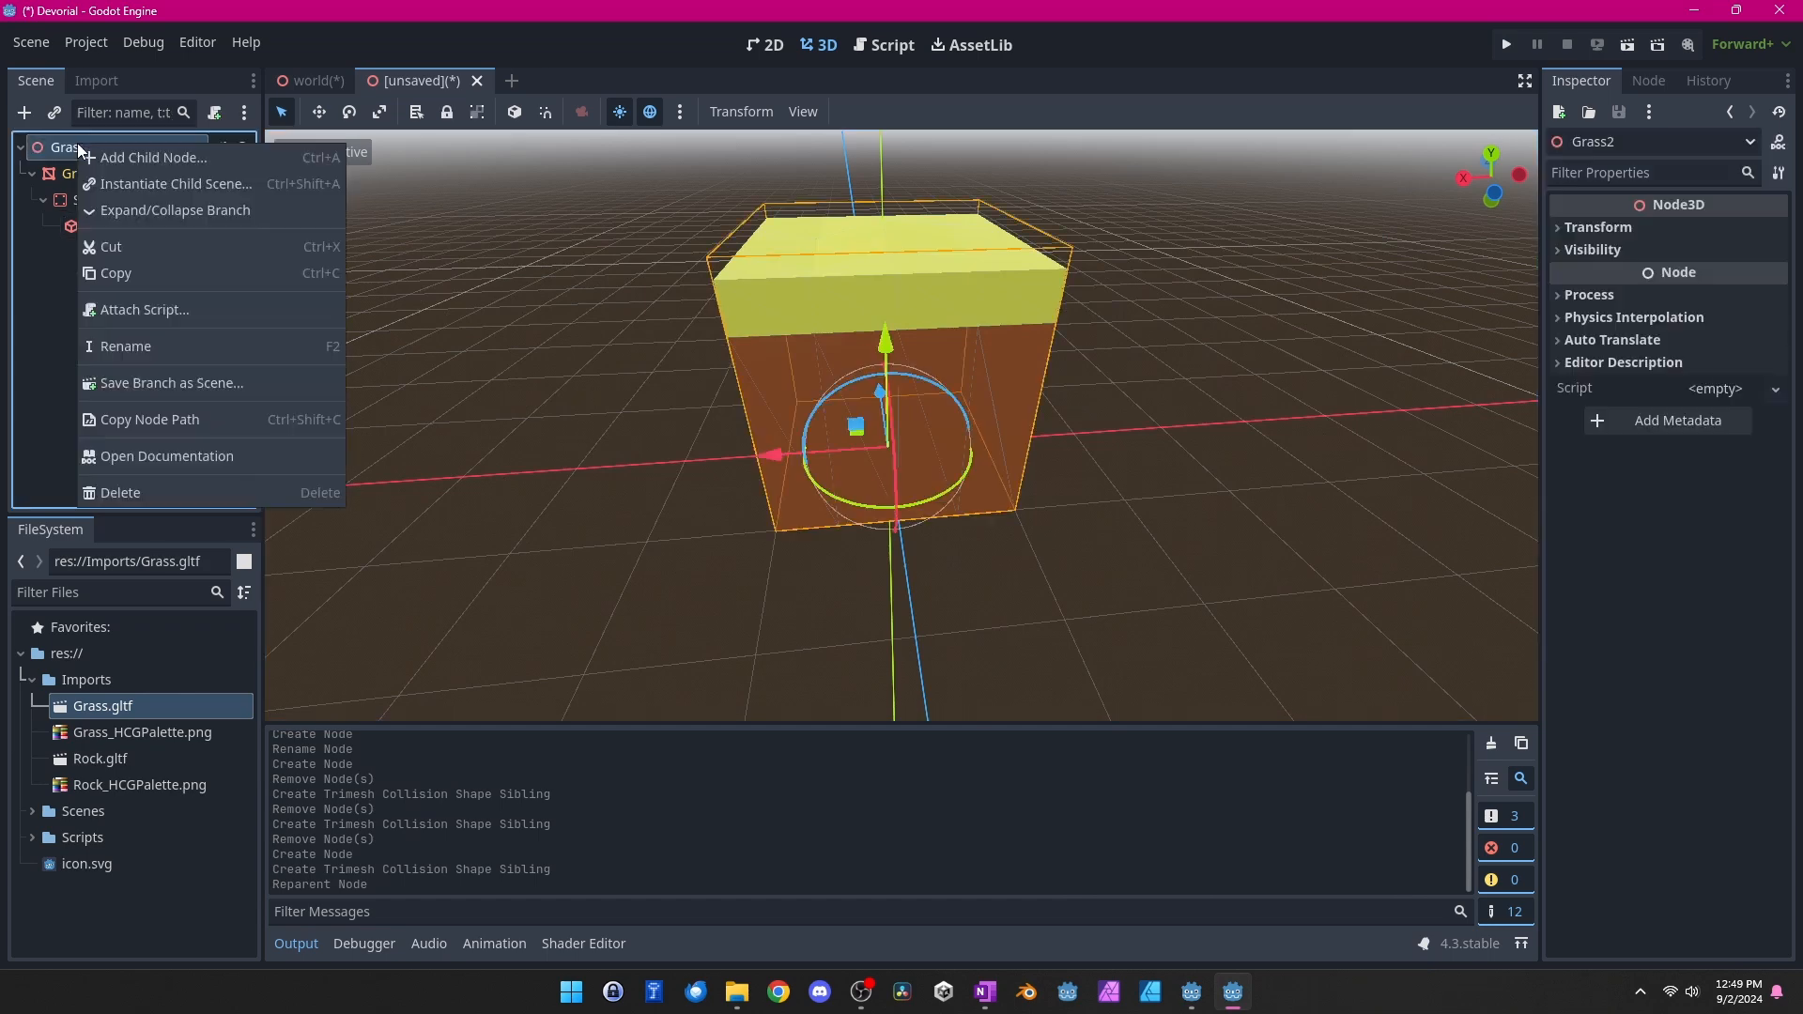
click(139, 349)
text(Gra)
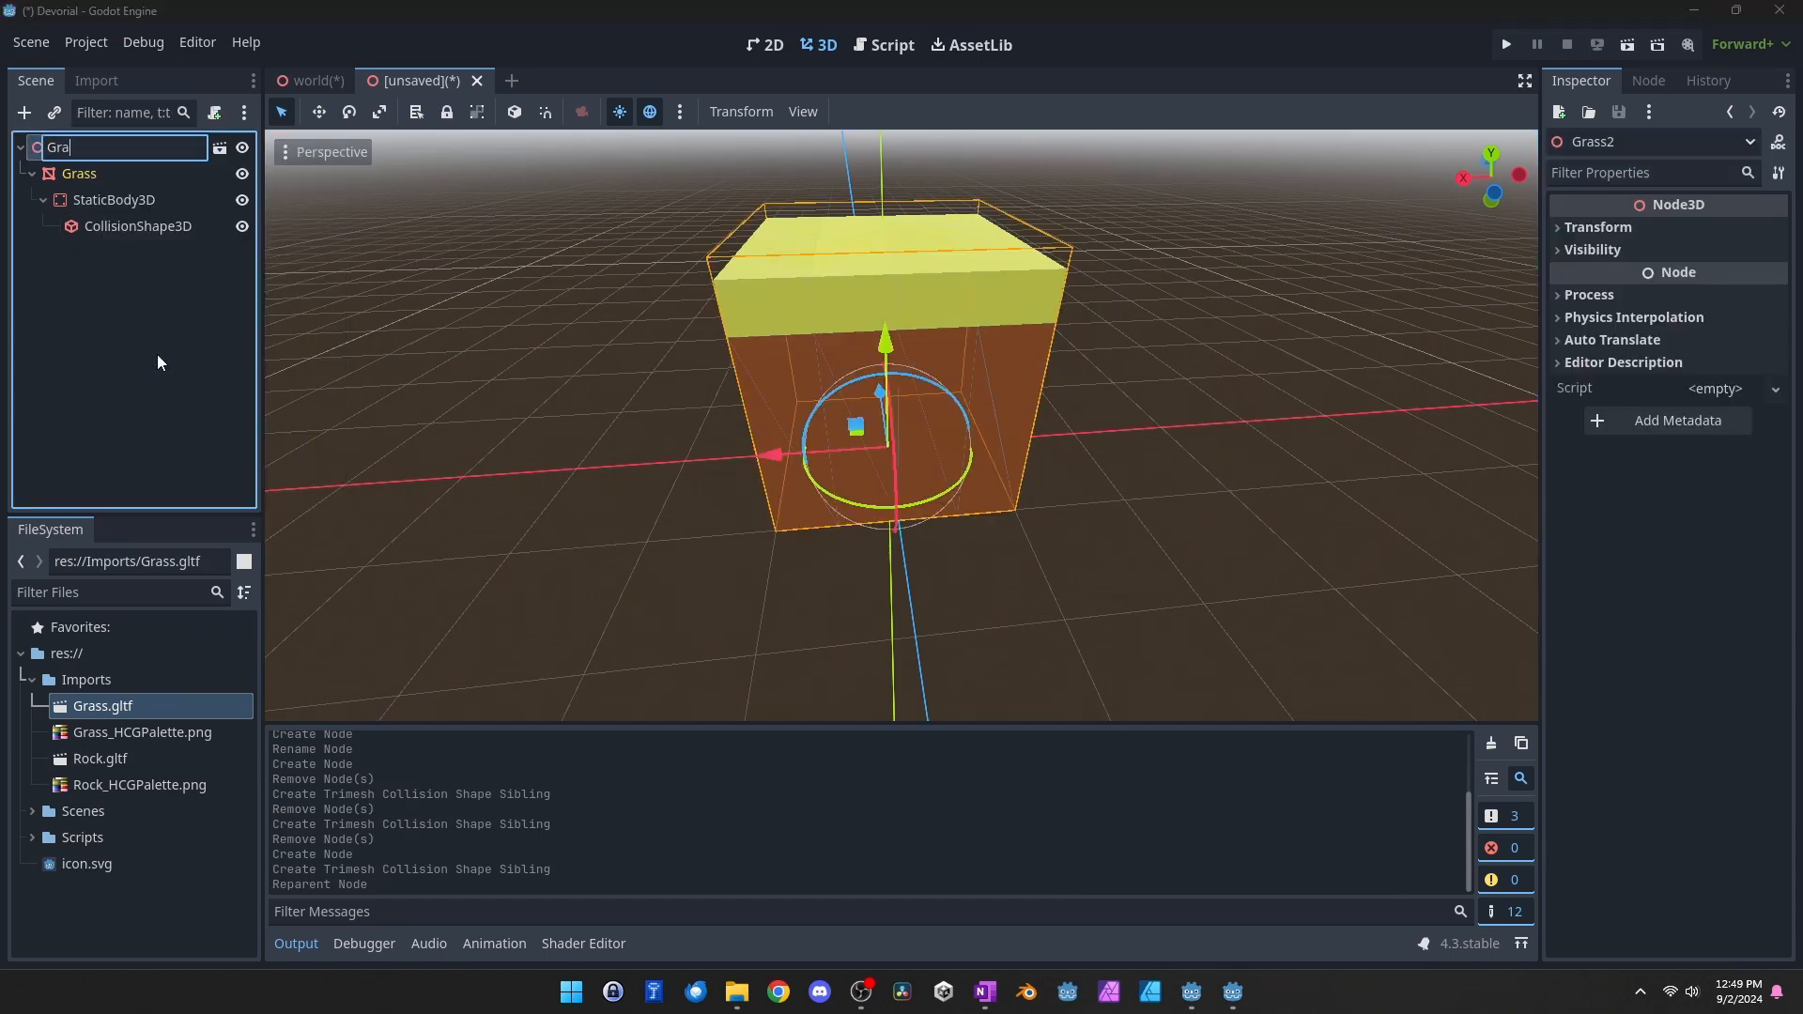
text(ssTile)
key(BackSpace)
key(BackSpace)
key(BackSpace)
key(BackSpace)
key(BackSpace)
key(BackSpace)
key(BackSpace)
key(BackSpace)
key(BackSpace)
text(TileGrass)
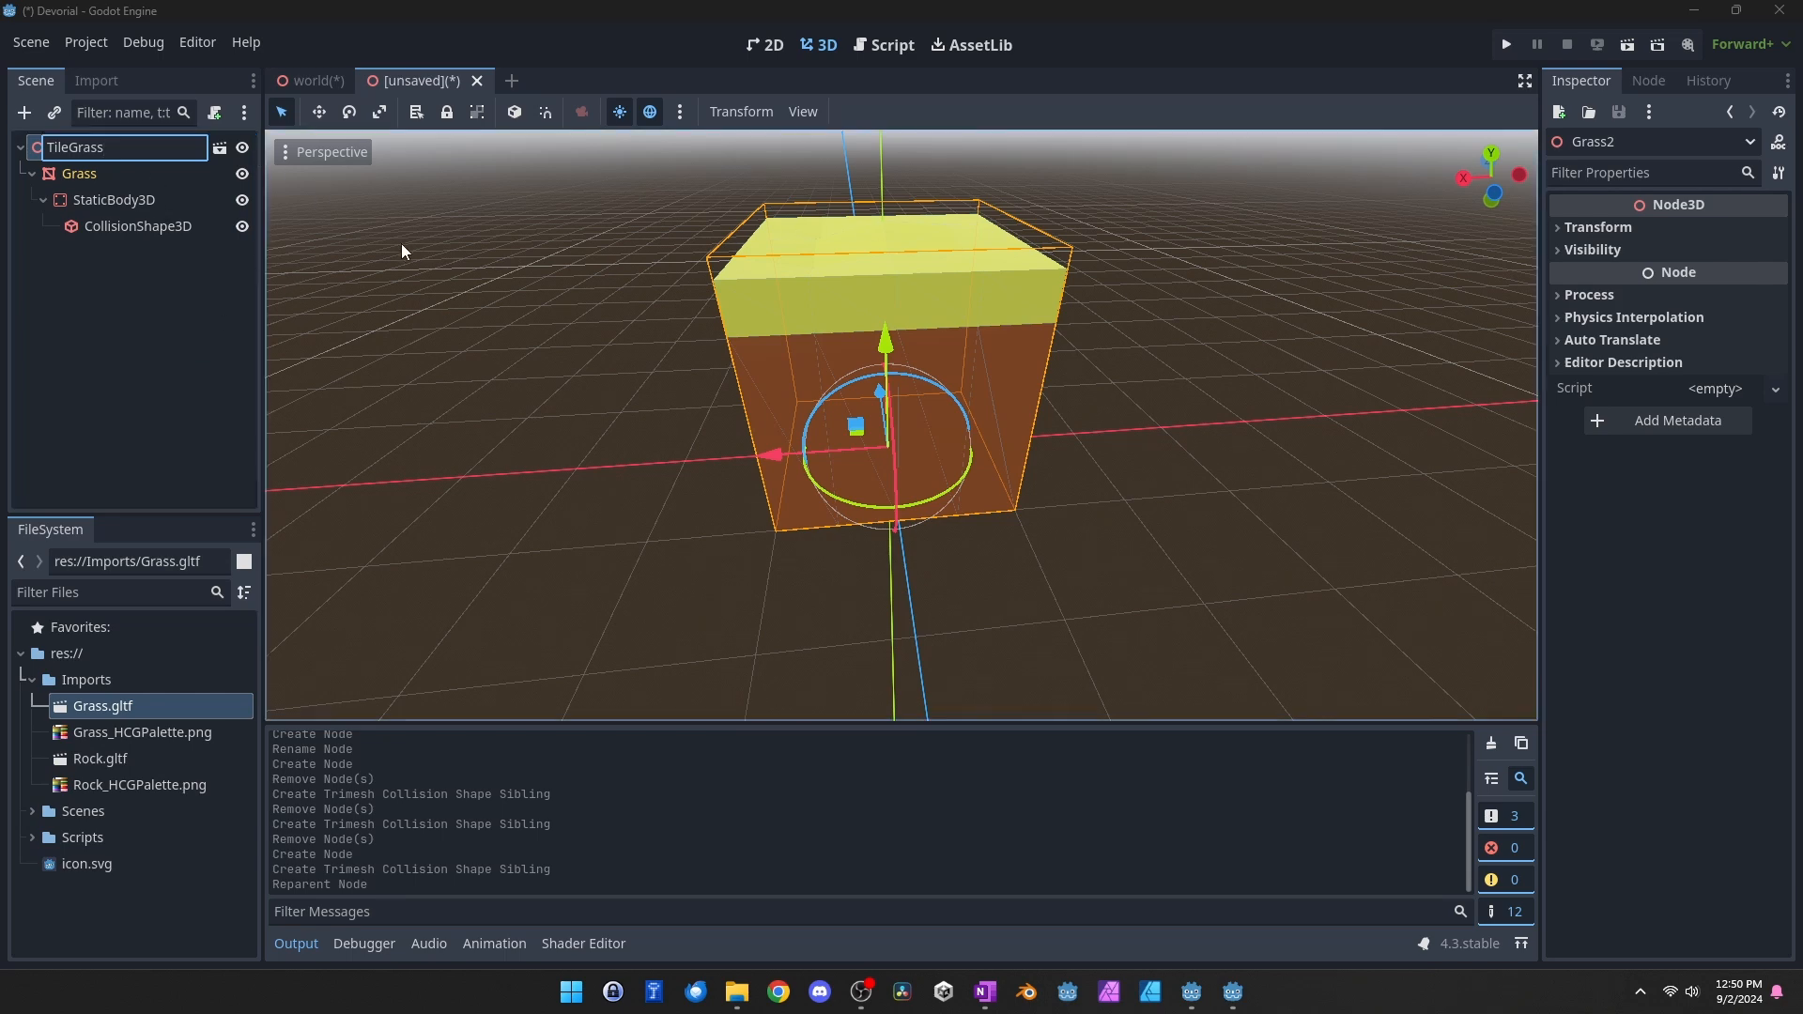
key(Return)
Save the grass scene as tile_grass.tscn in res://Scenes and check that folder's contents
right_click(440, 83)
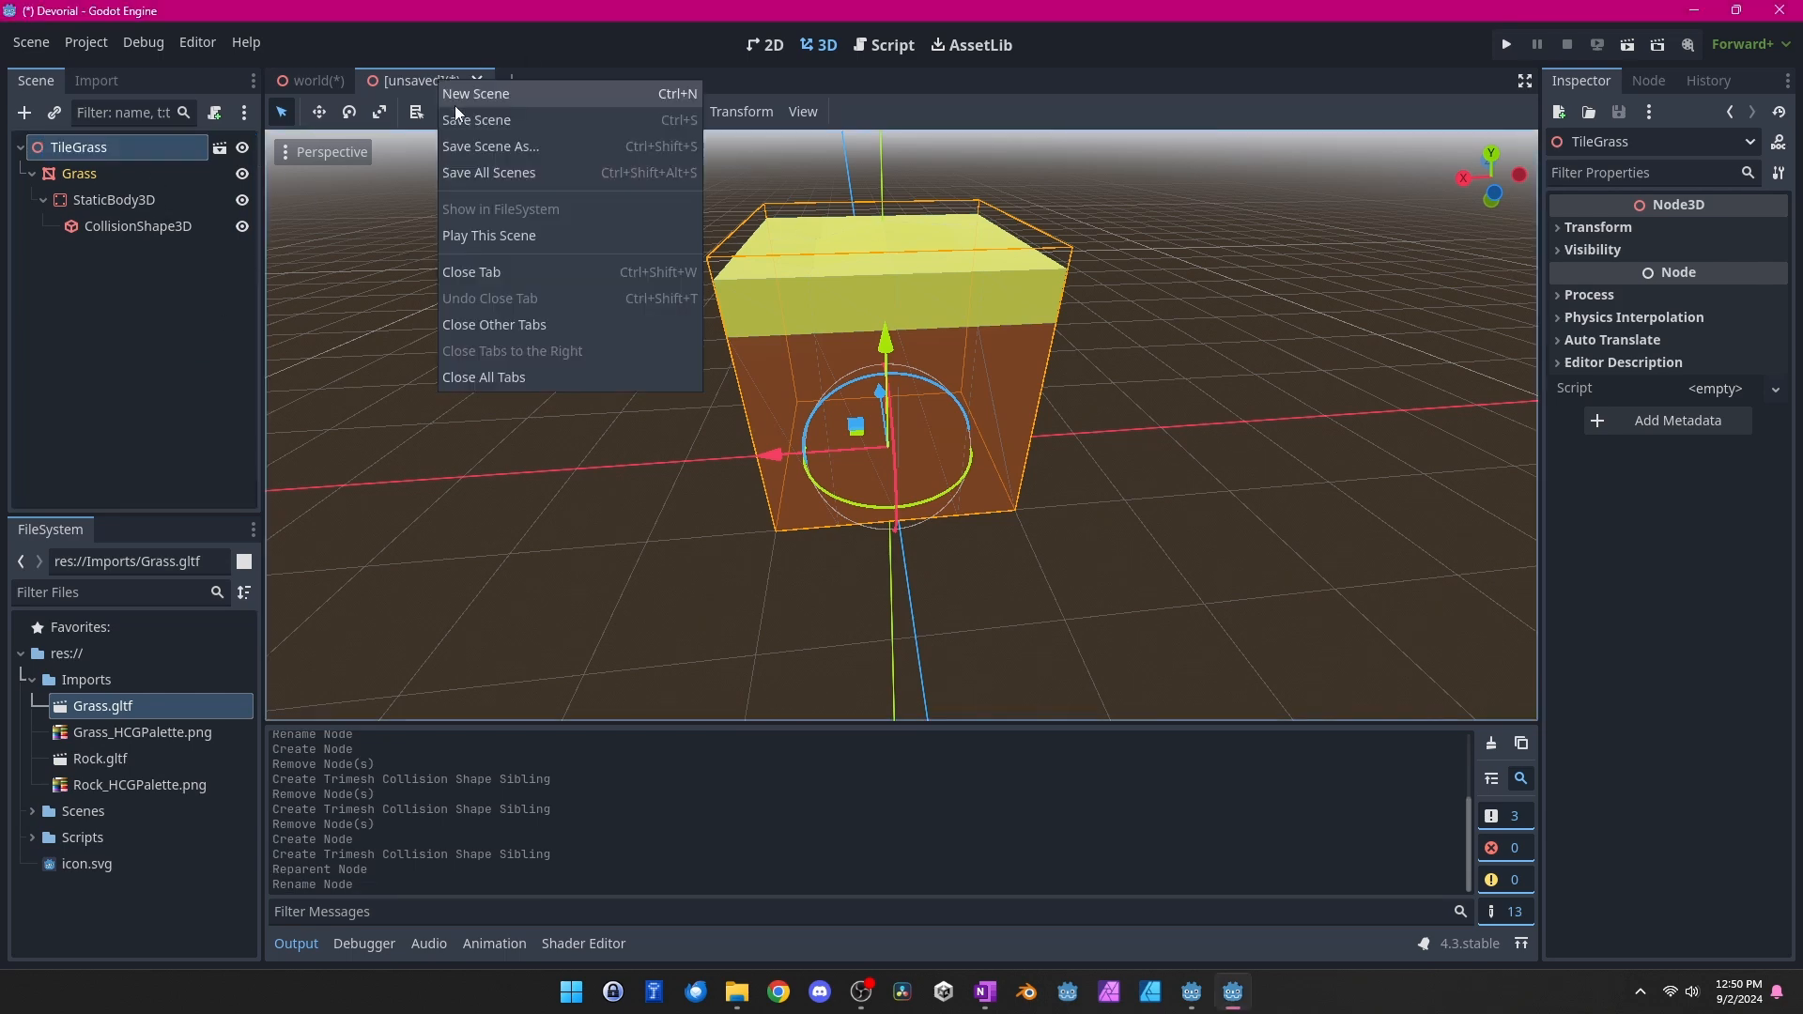
click(464, 119)
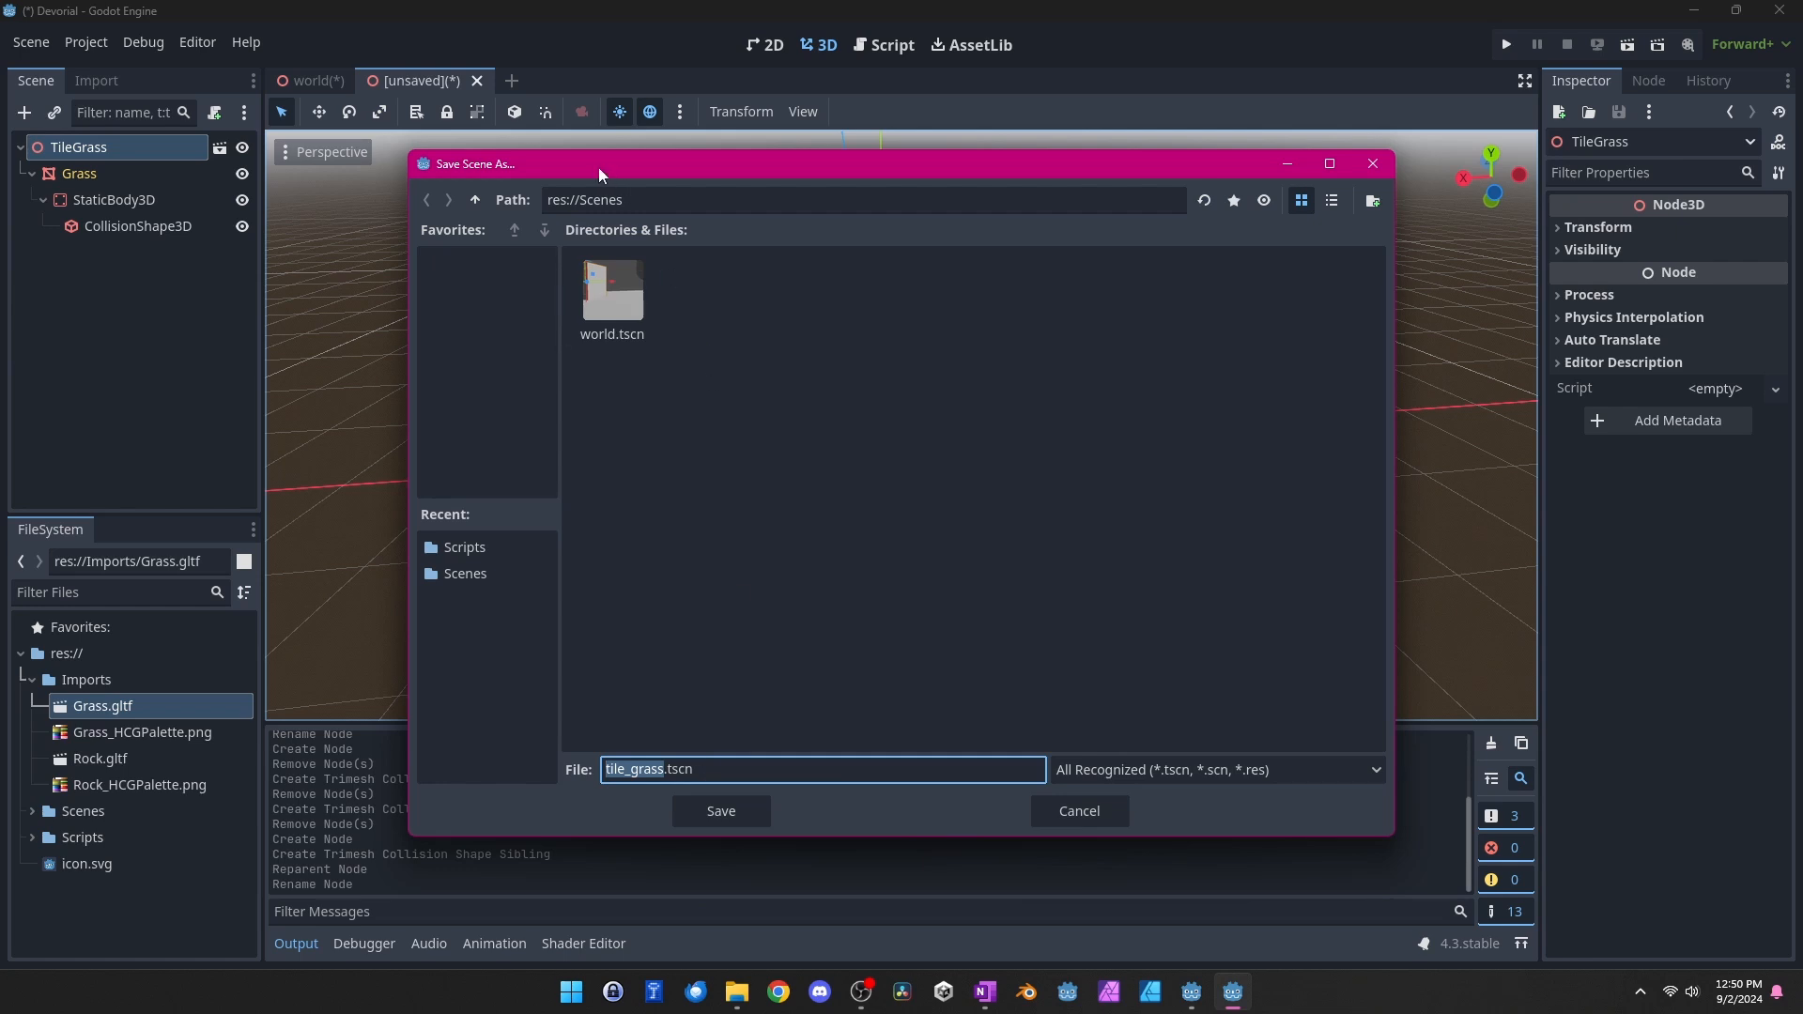
click(737, 813)
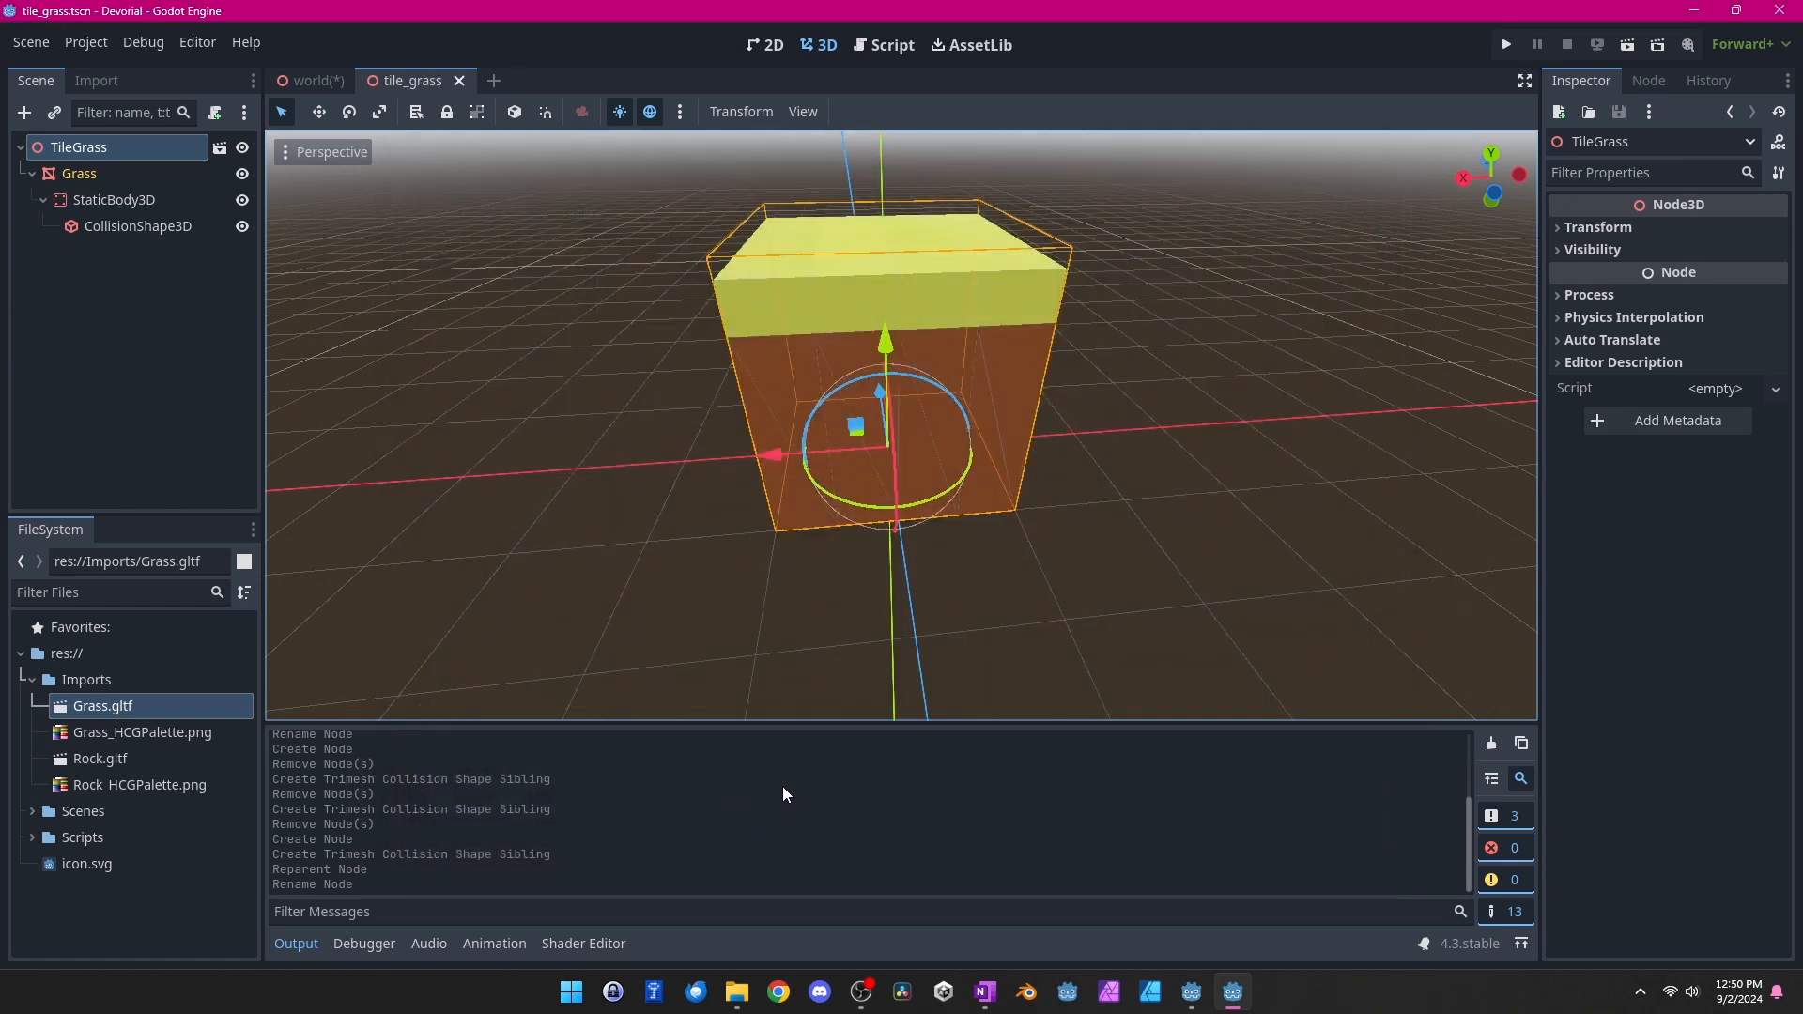
click(34, 810)
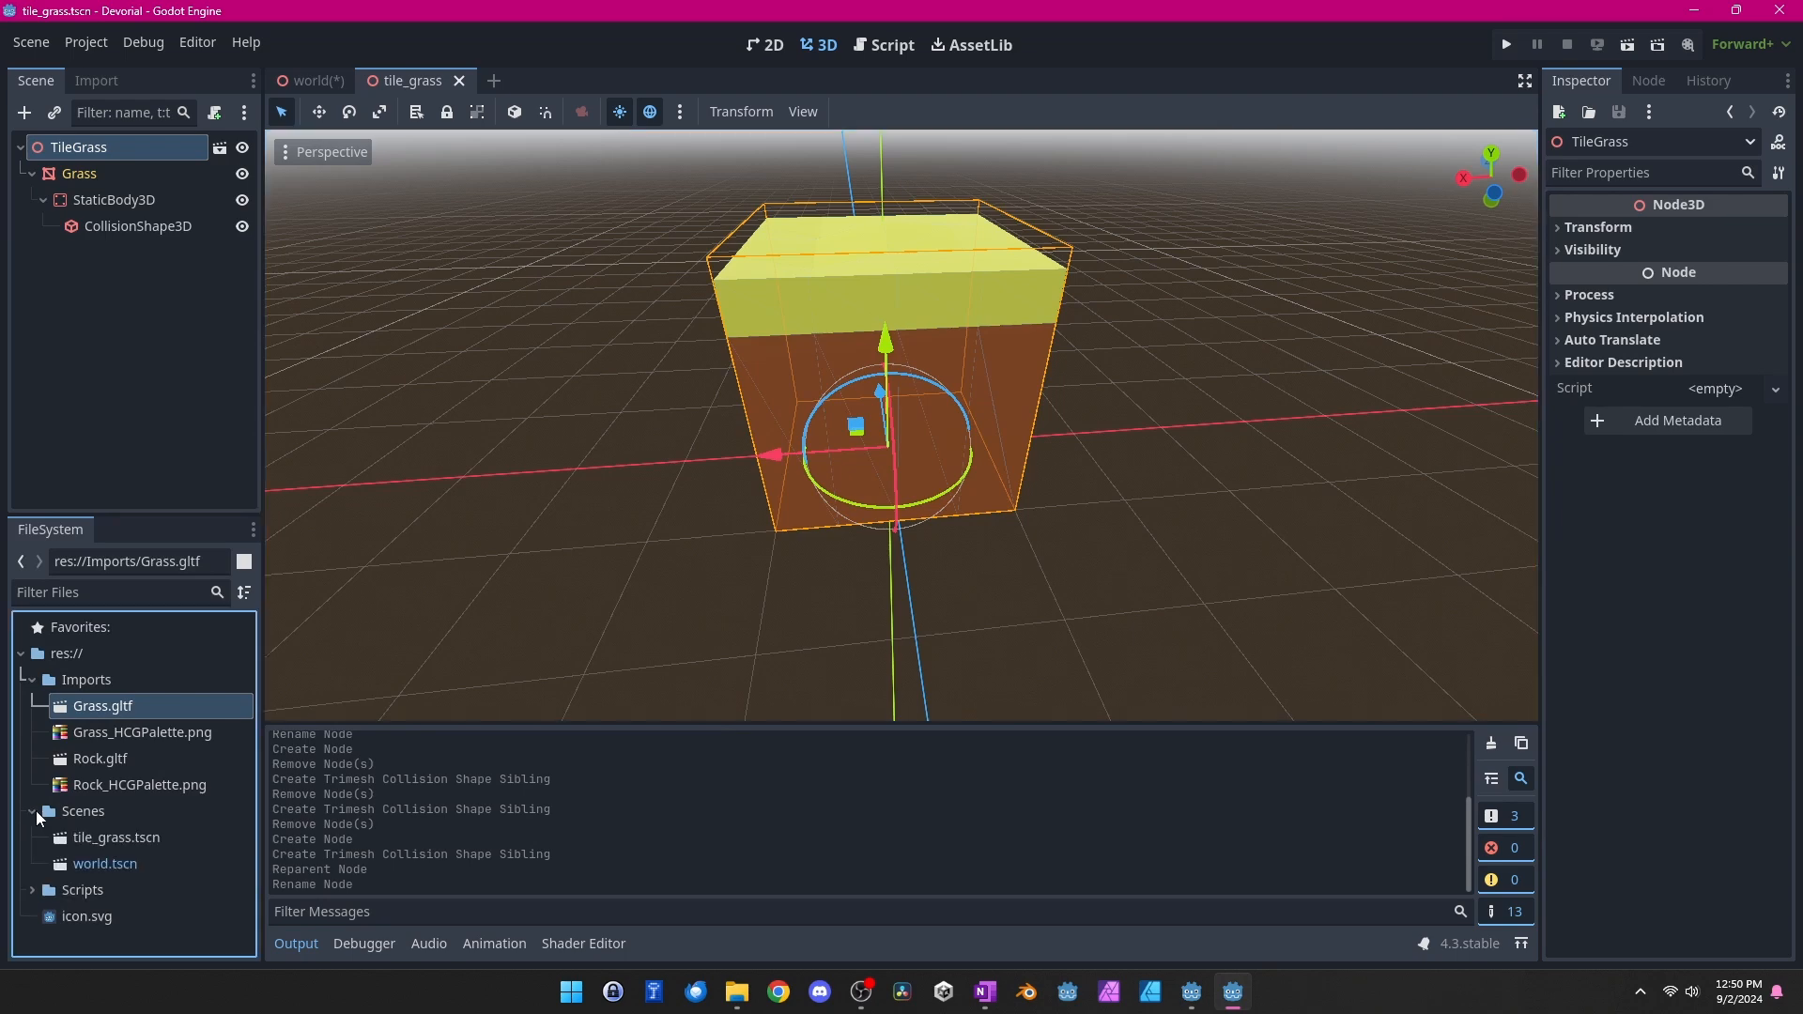
click(34, 810)
Create a new inherited scene from Rock.gltf in the Imports folder
right_click(112, 760)
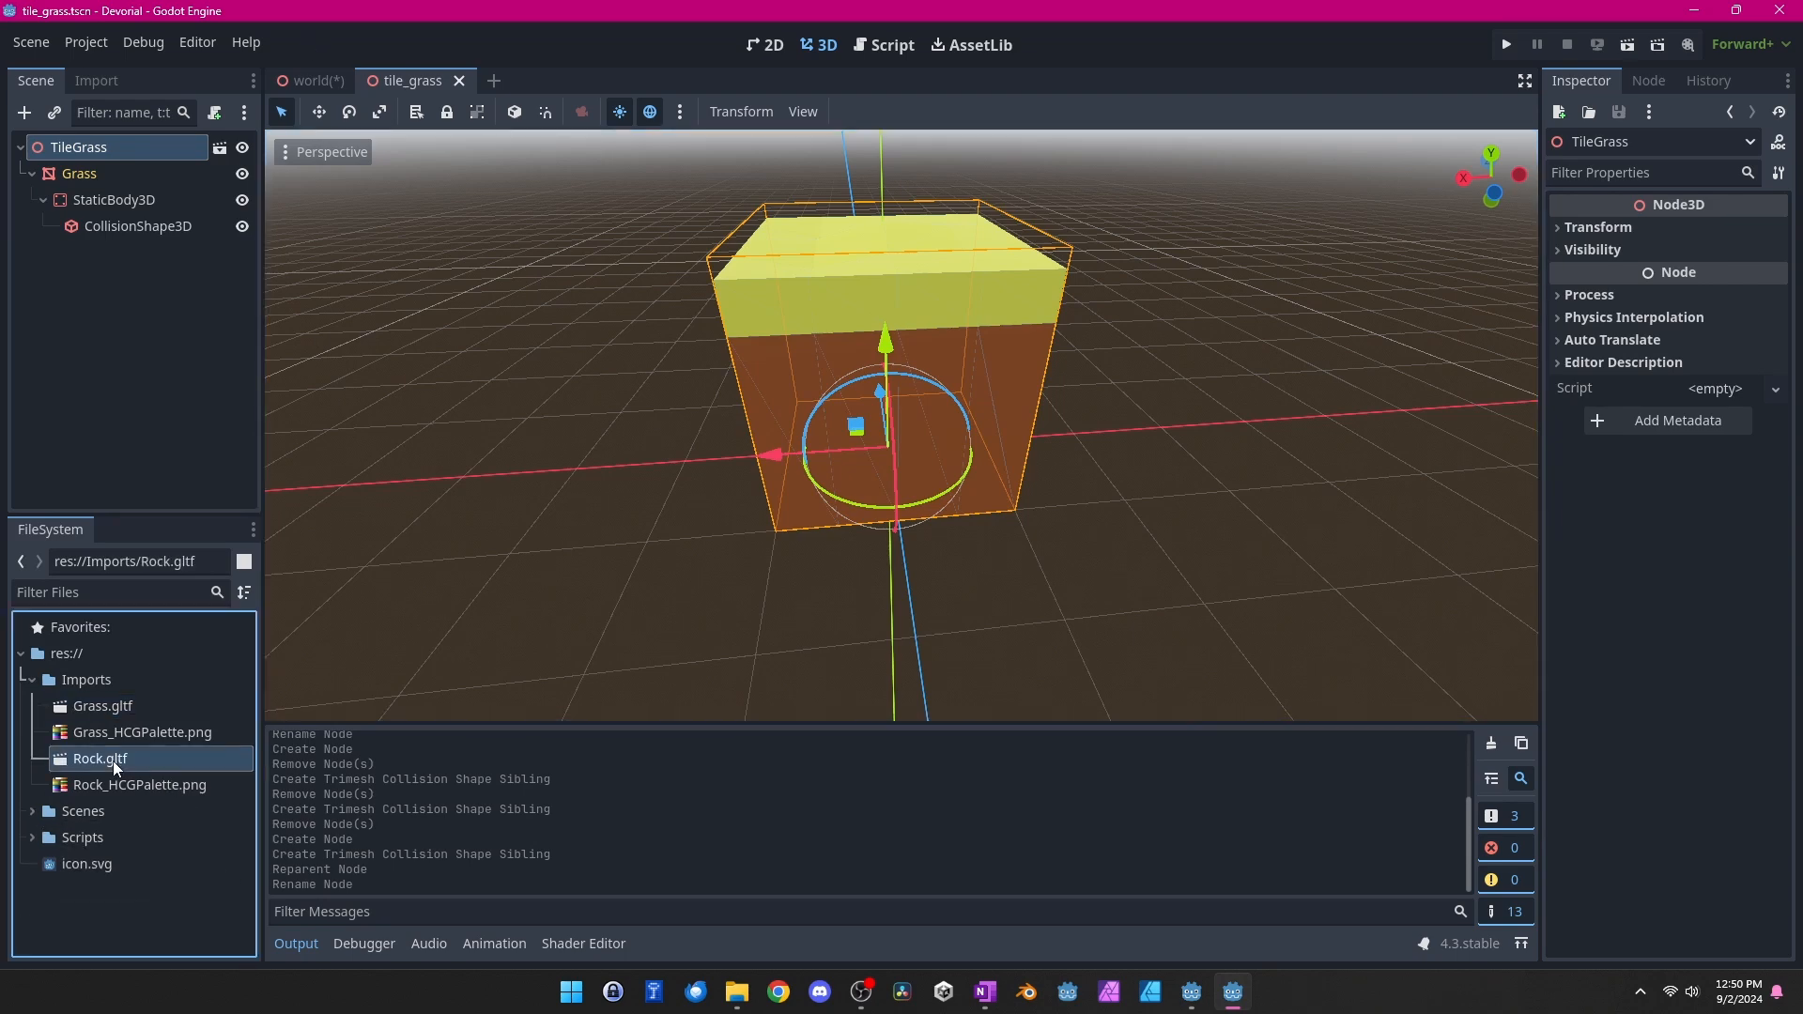
click(223, 456)
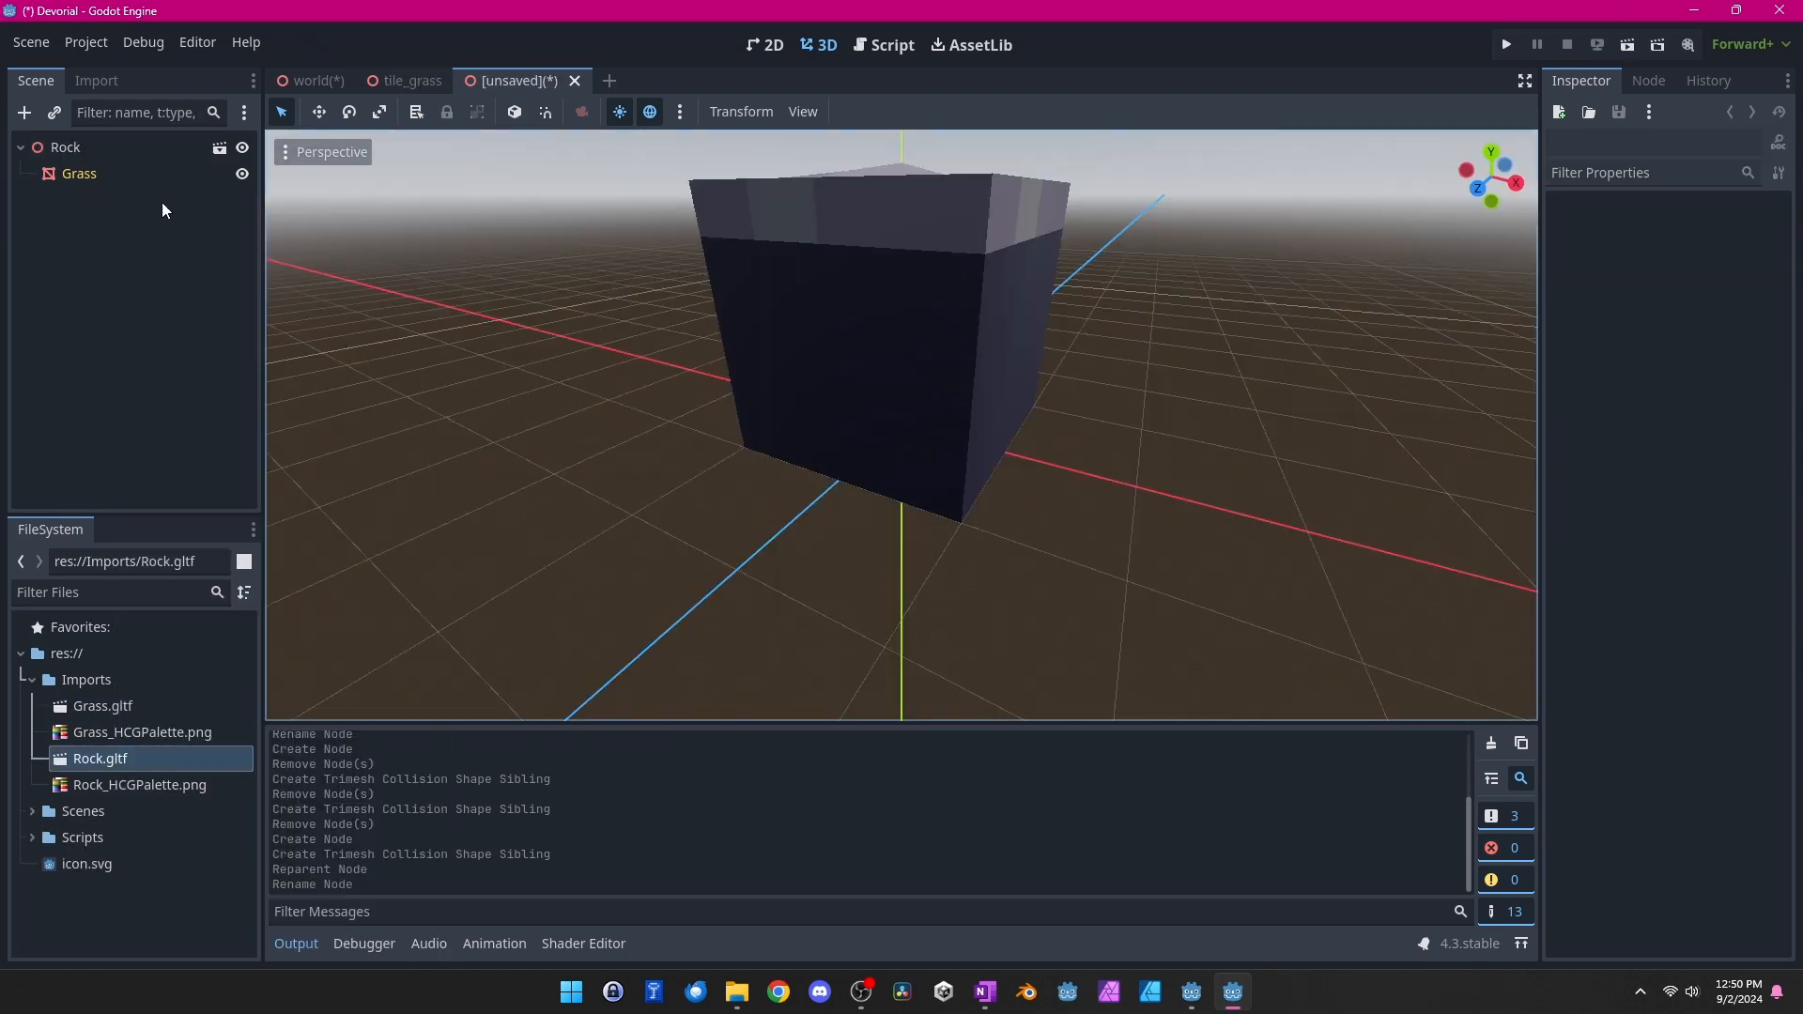
Add a StaticBody3D child node to the Grass mesh in the rock scene
click(84, 172)
key(ctrl+a)
double_click(539, 558)
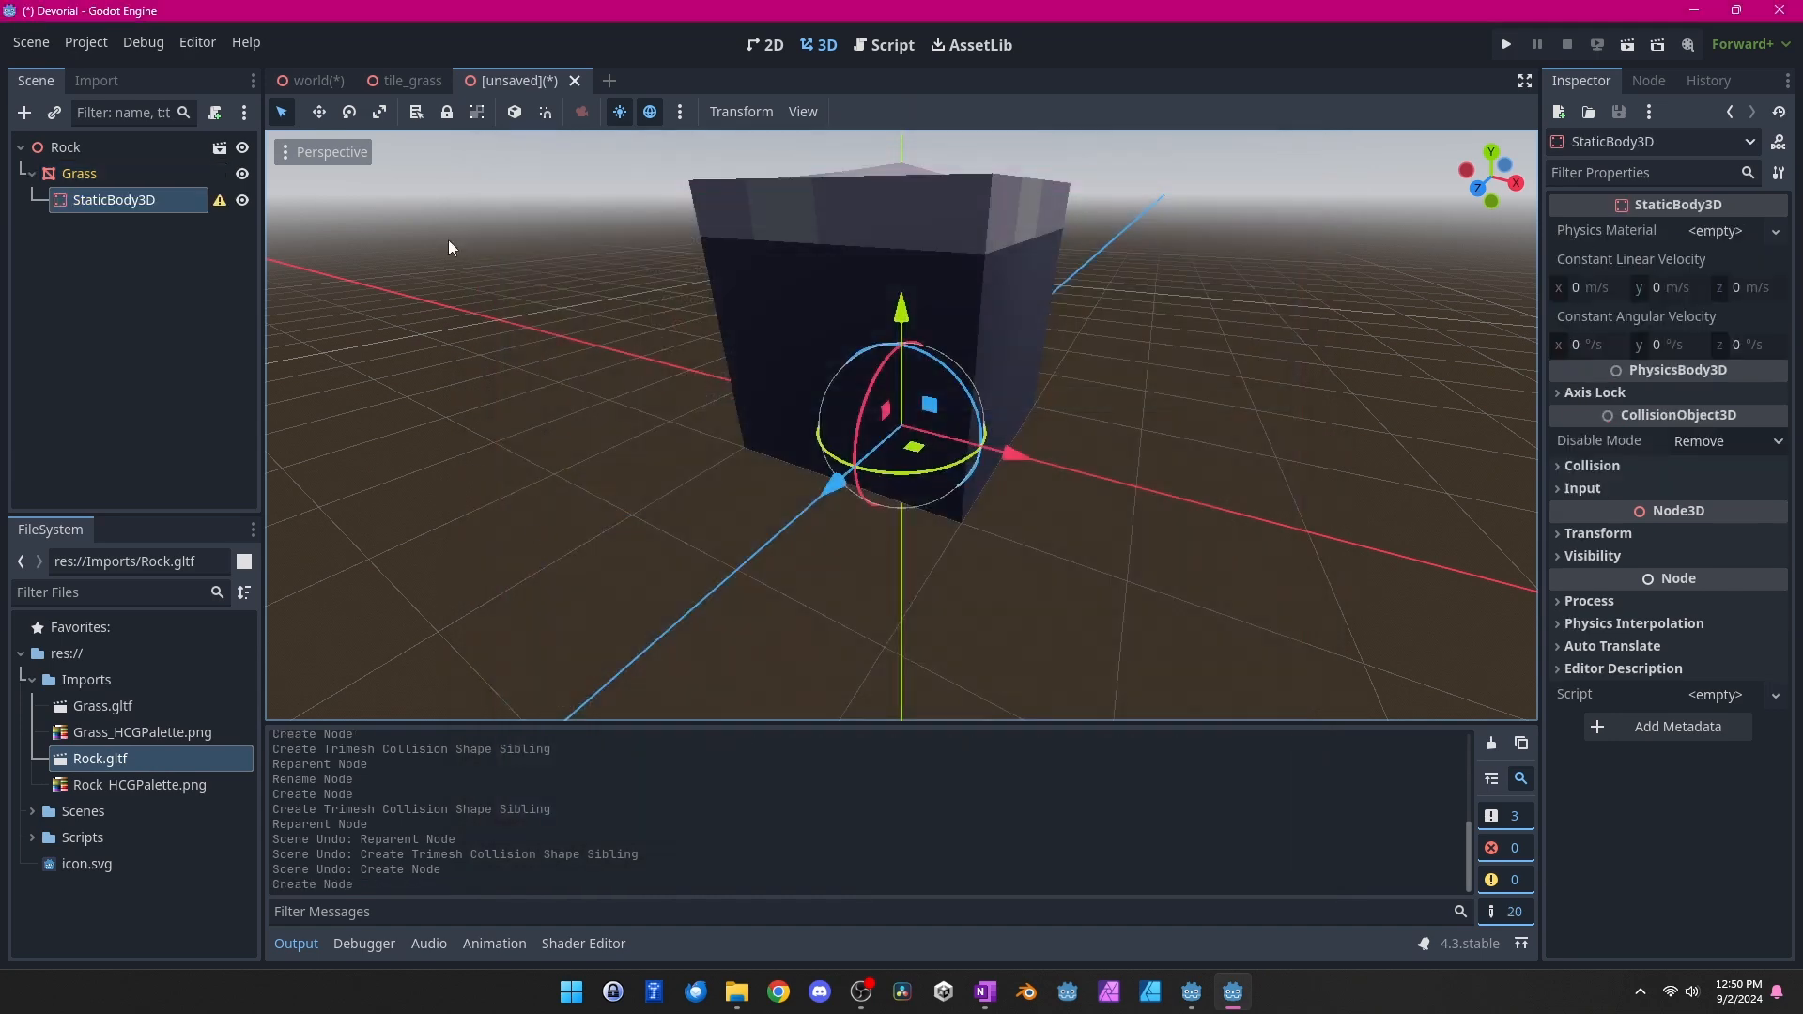
Create a sibling Trimesh collision shape from the rock scene's mesh and reparent it under the StaticBody3D
click(120, 177)
click(873, 112)
click(873, 147)
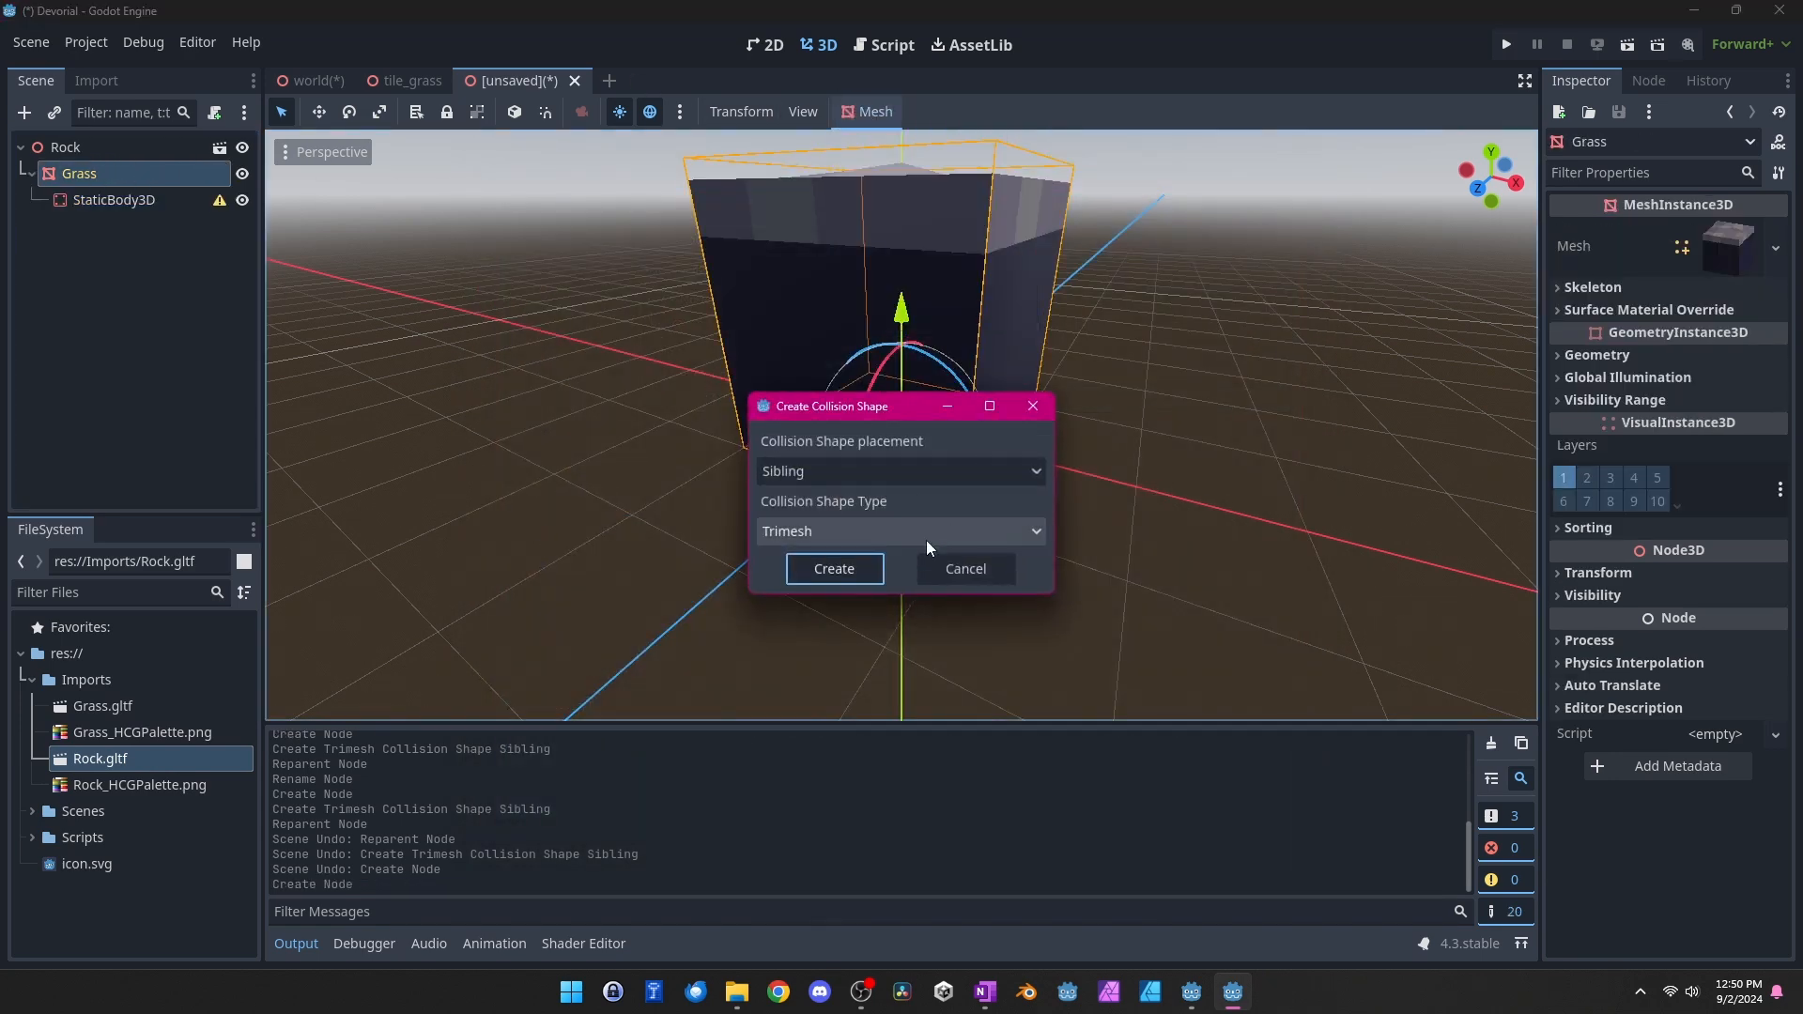
click(811, 530)
drag(142, 230, 139, 201)
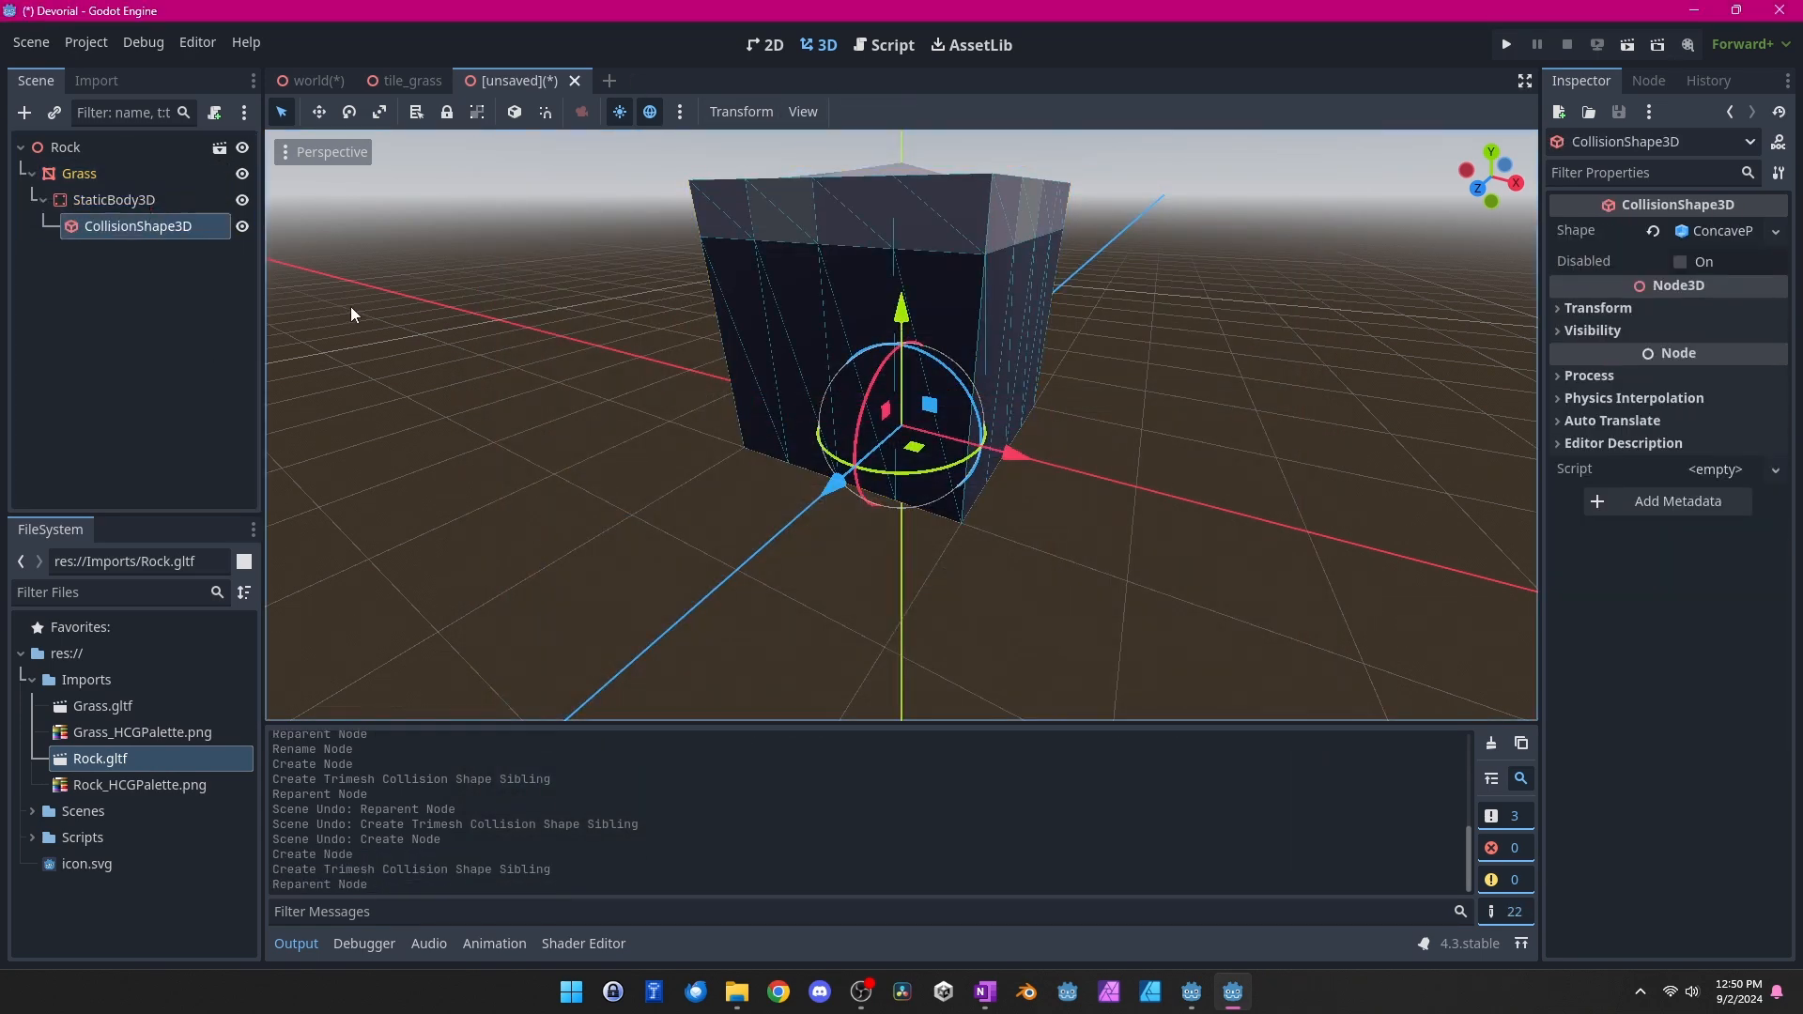
Rename the rock scene's root node as TileRock
click(77, 147)
right_click(77, 146)
click(155, 332)
text(TileR)
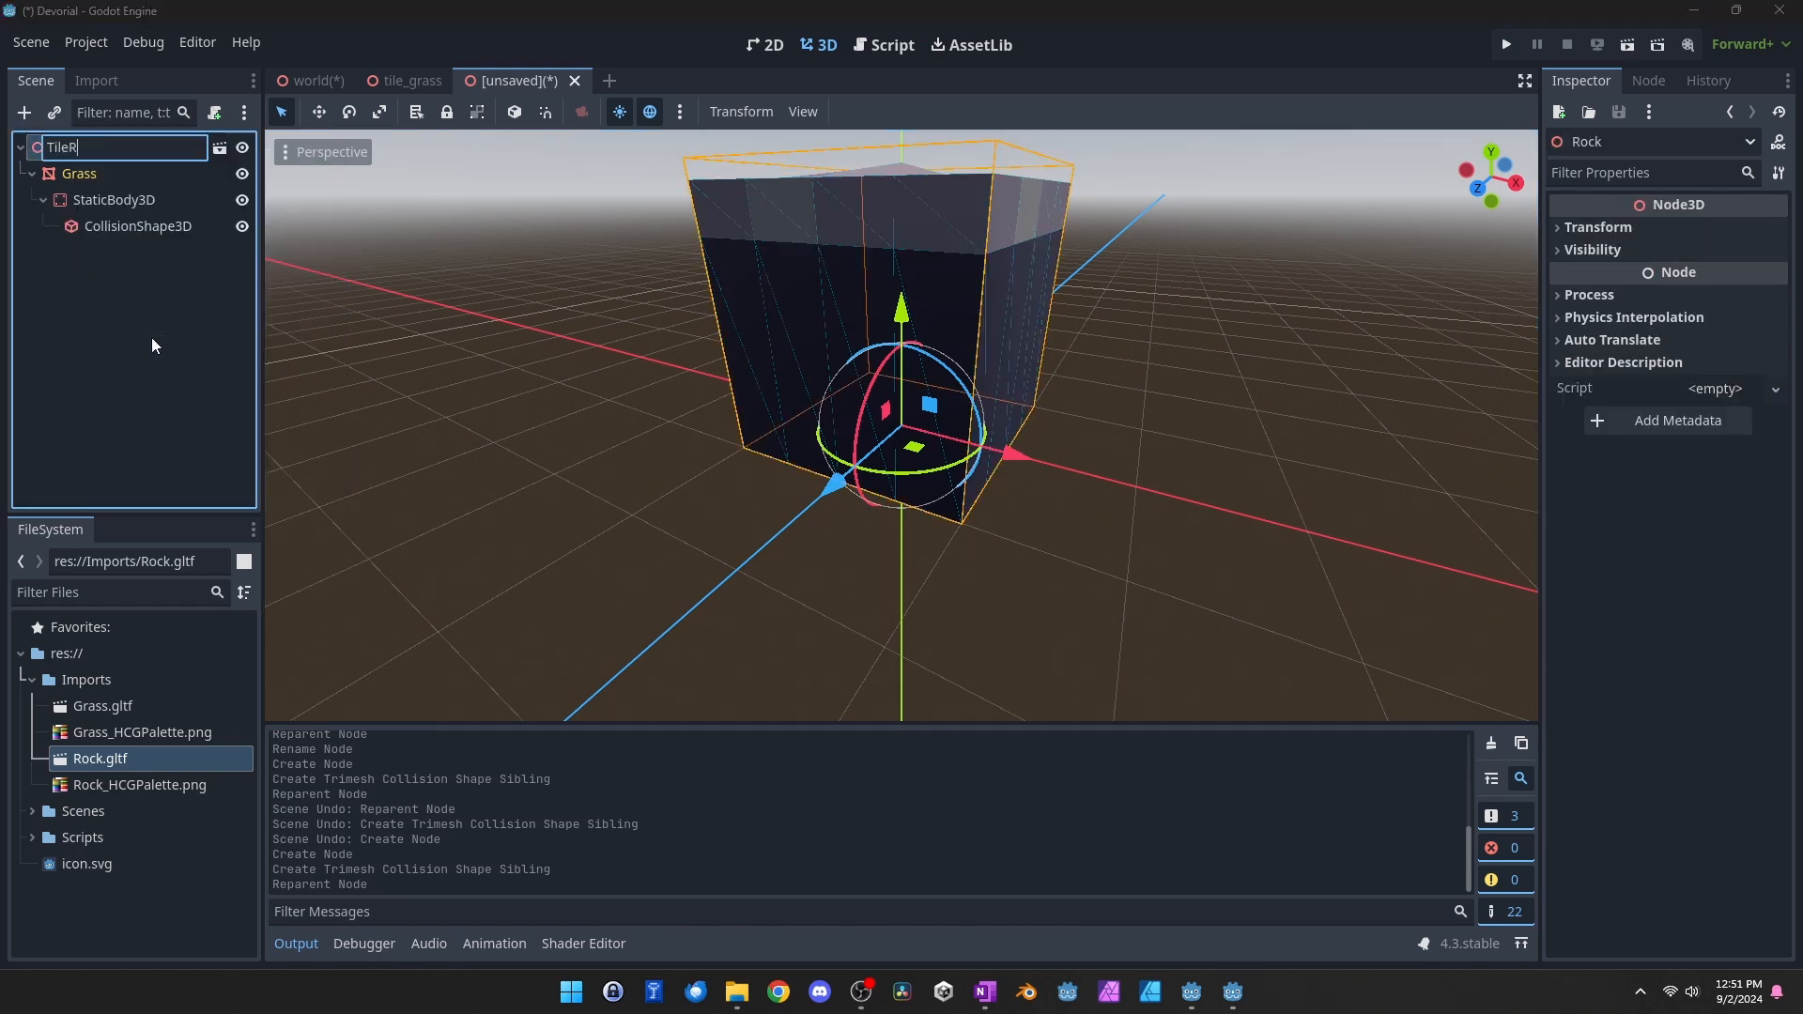
text(ock)
key(Return)
Save the rock scene as tile_rock.tscn in res://Scenes and close both tile scenes, leaving the world scene open
right_click(532, 81)
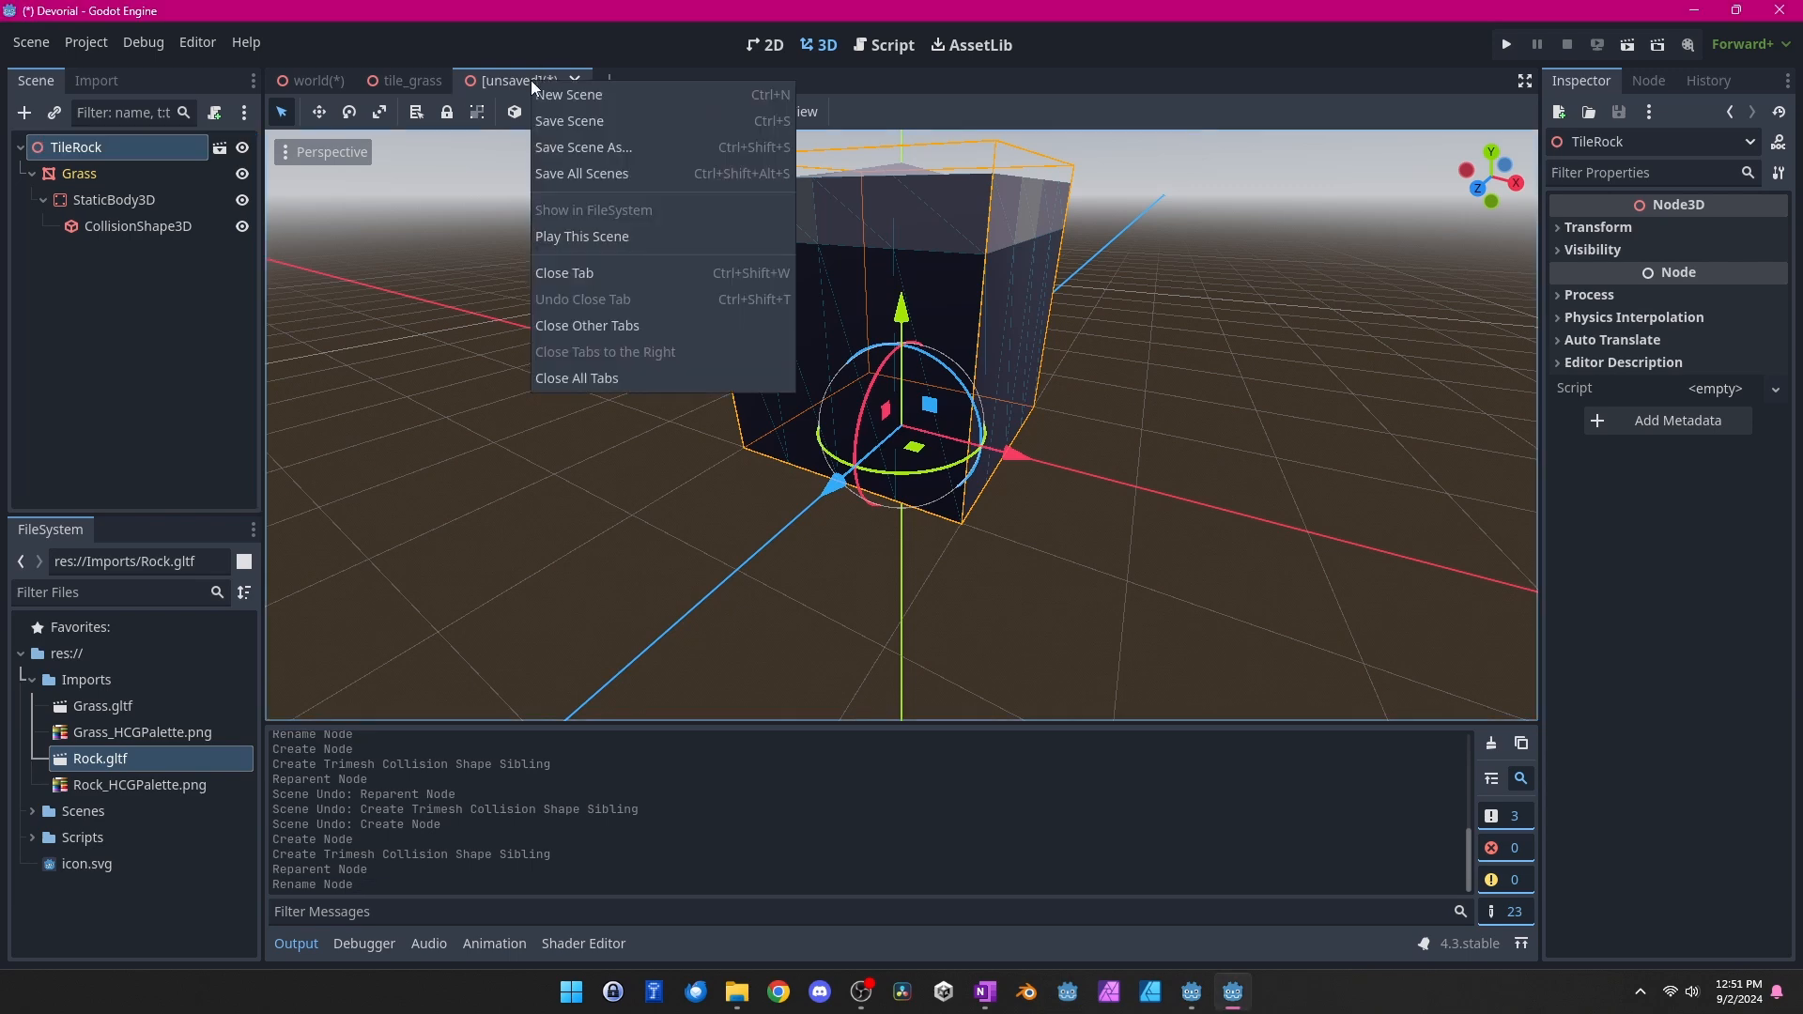
click(583, 148)
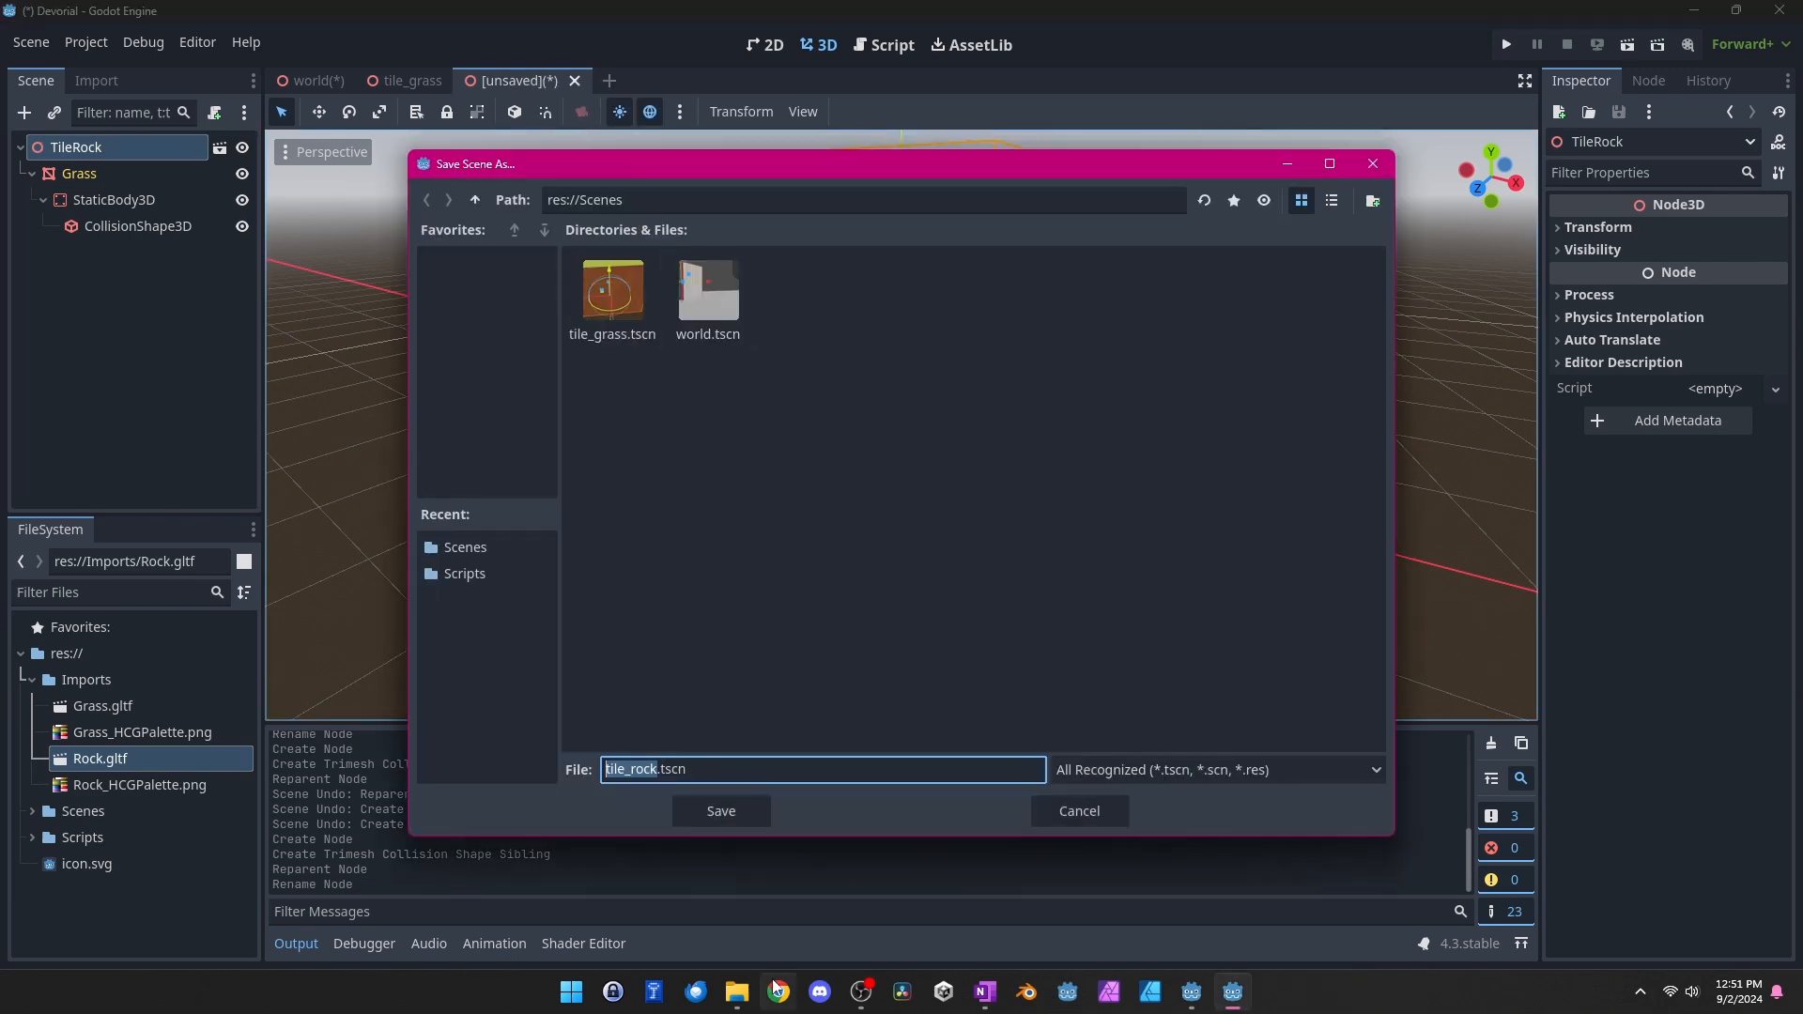
click(732, 808)
click(551, 81)
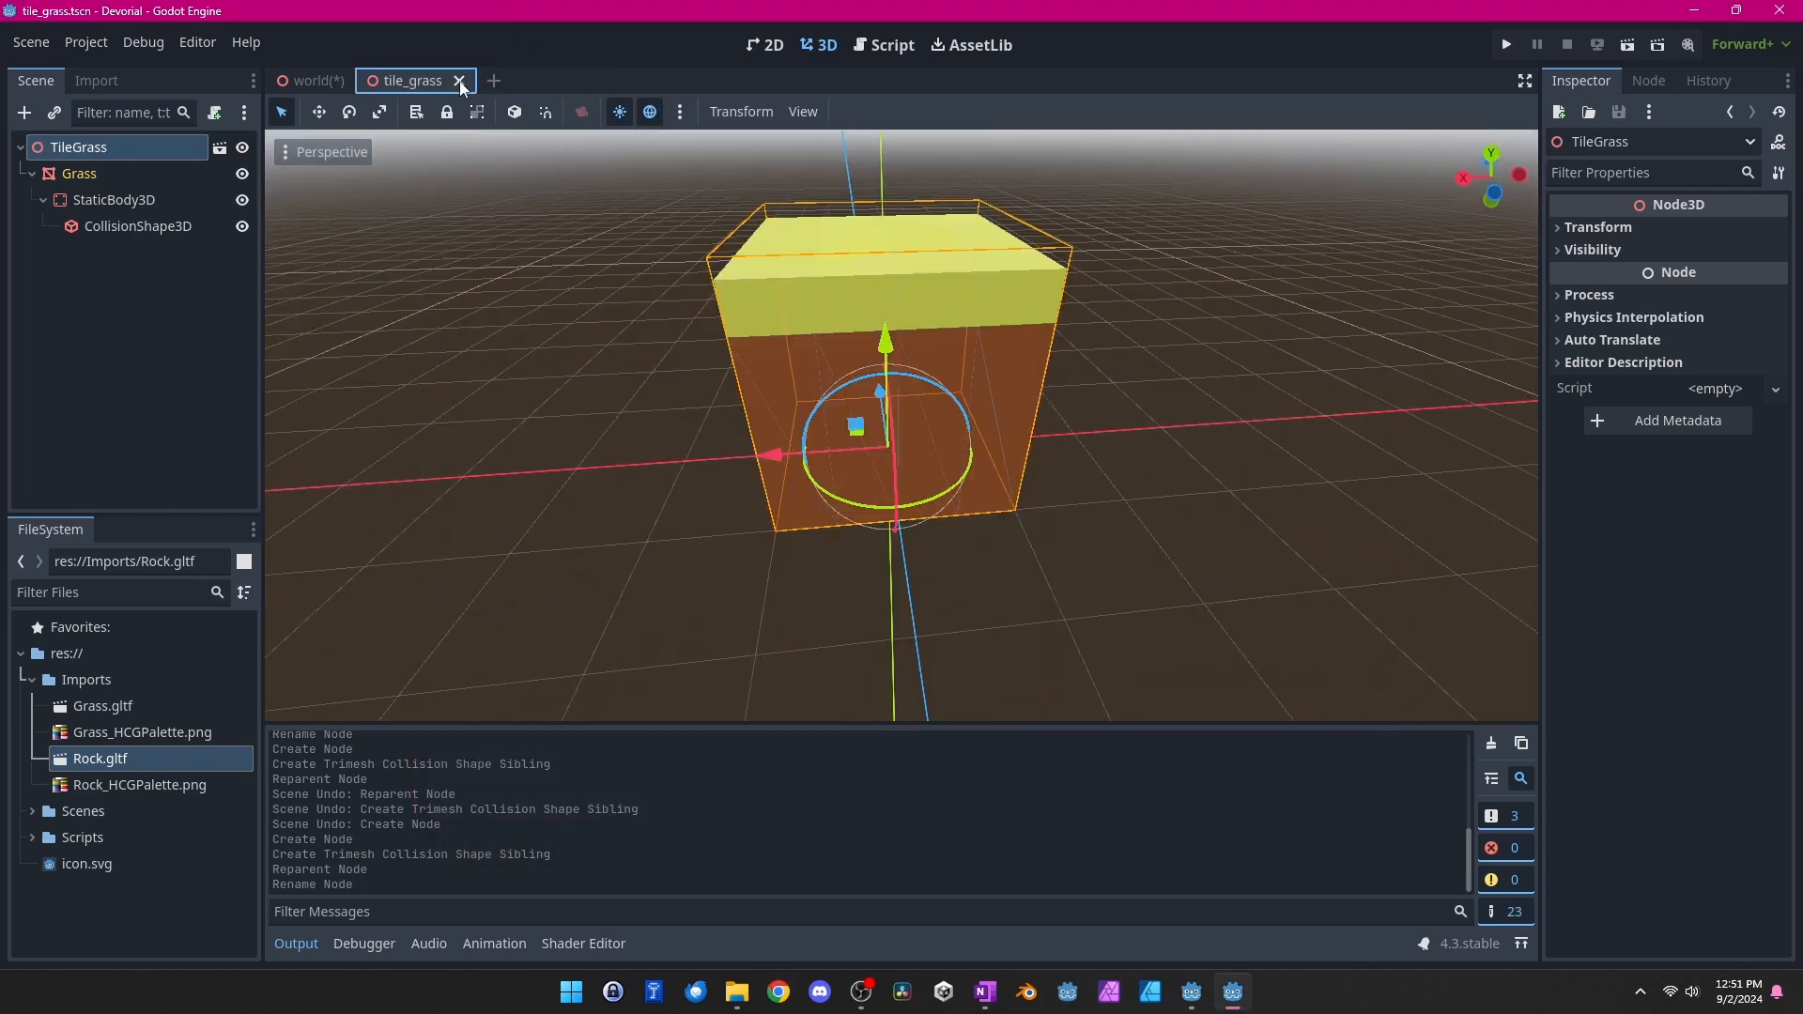
click(464, 81)
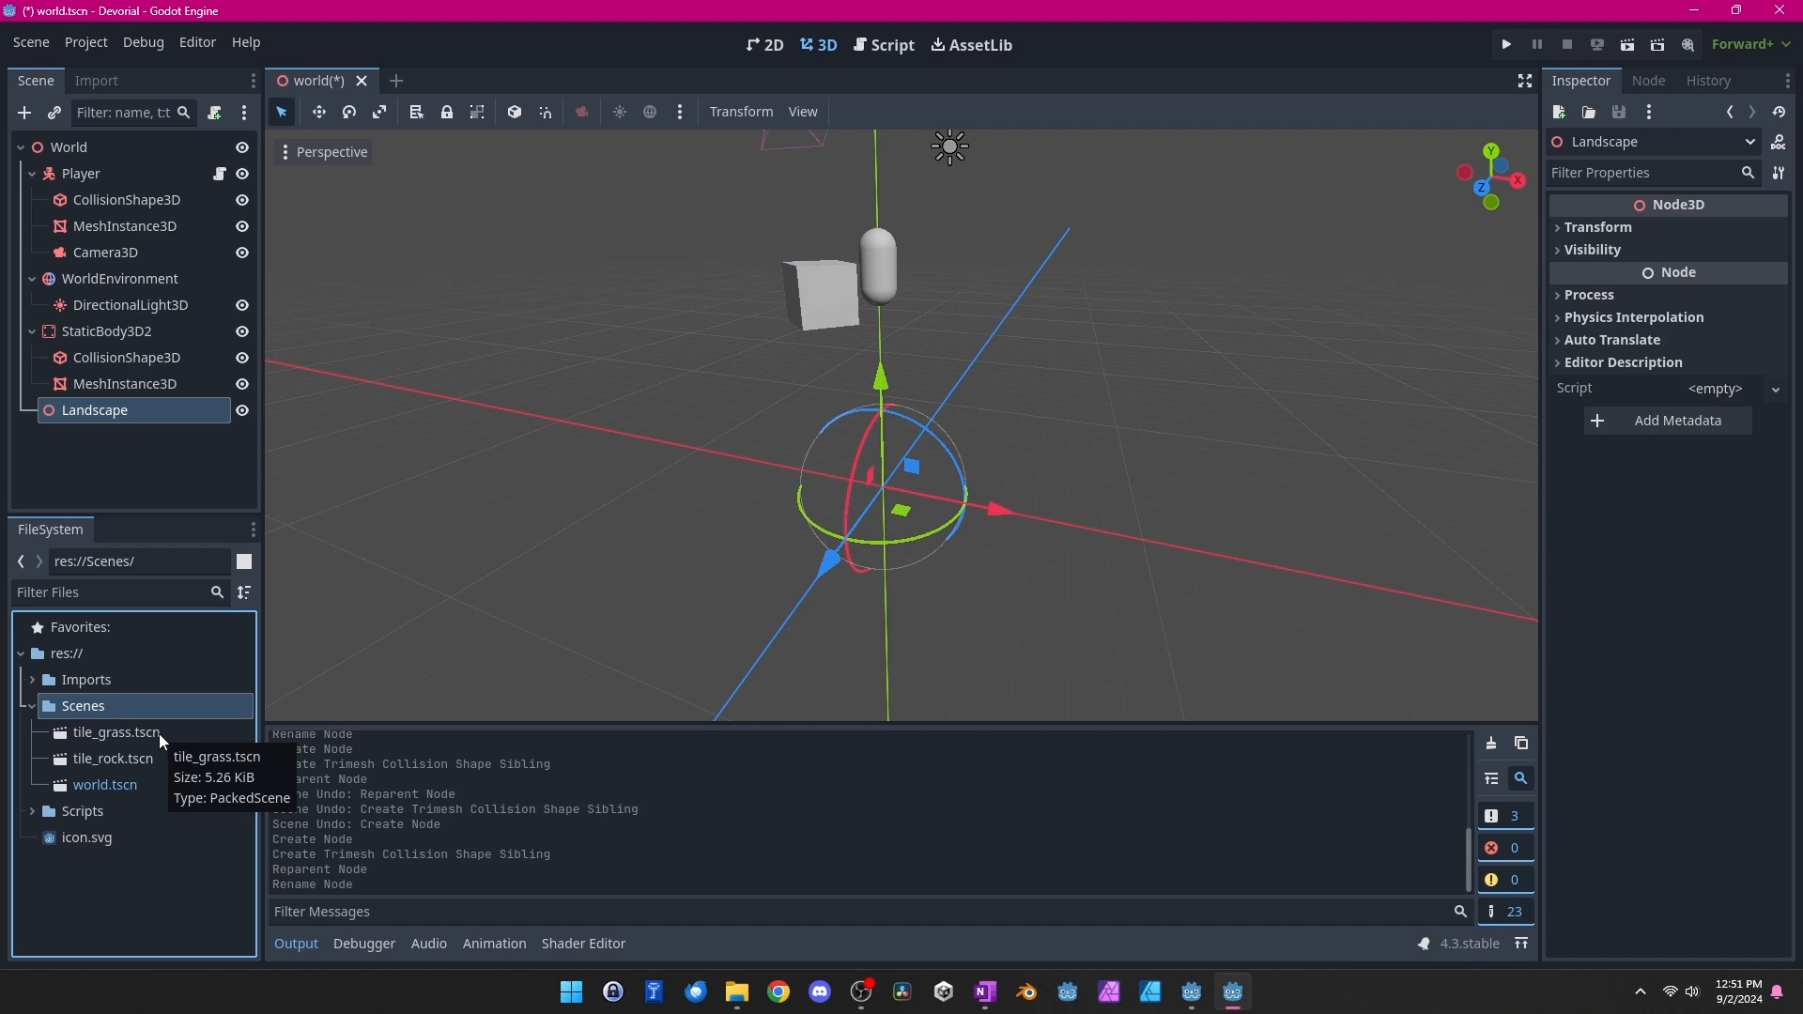
click(160, 735)
drag(127, 733, 751, 530)
key(ctrl+z)
Place four tile_grass.tscn instances in the world scene and align them as a two-by-two block
drag(171, 723, 906, 481)
key(f)
scroll(989, 569, down, 3)
middle_drag(989, 569, 931, 653)
drag(141, 734, 994, 402)
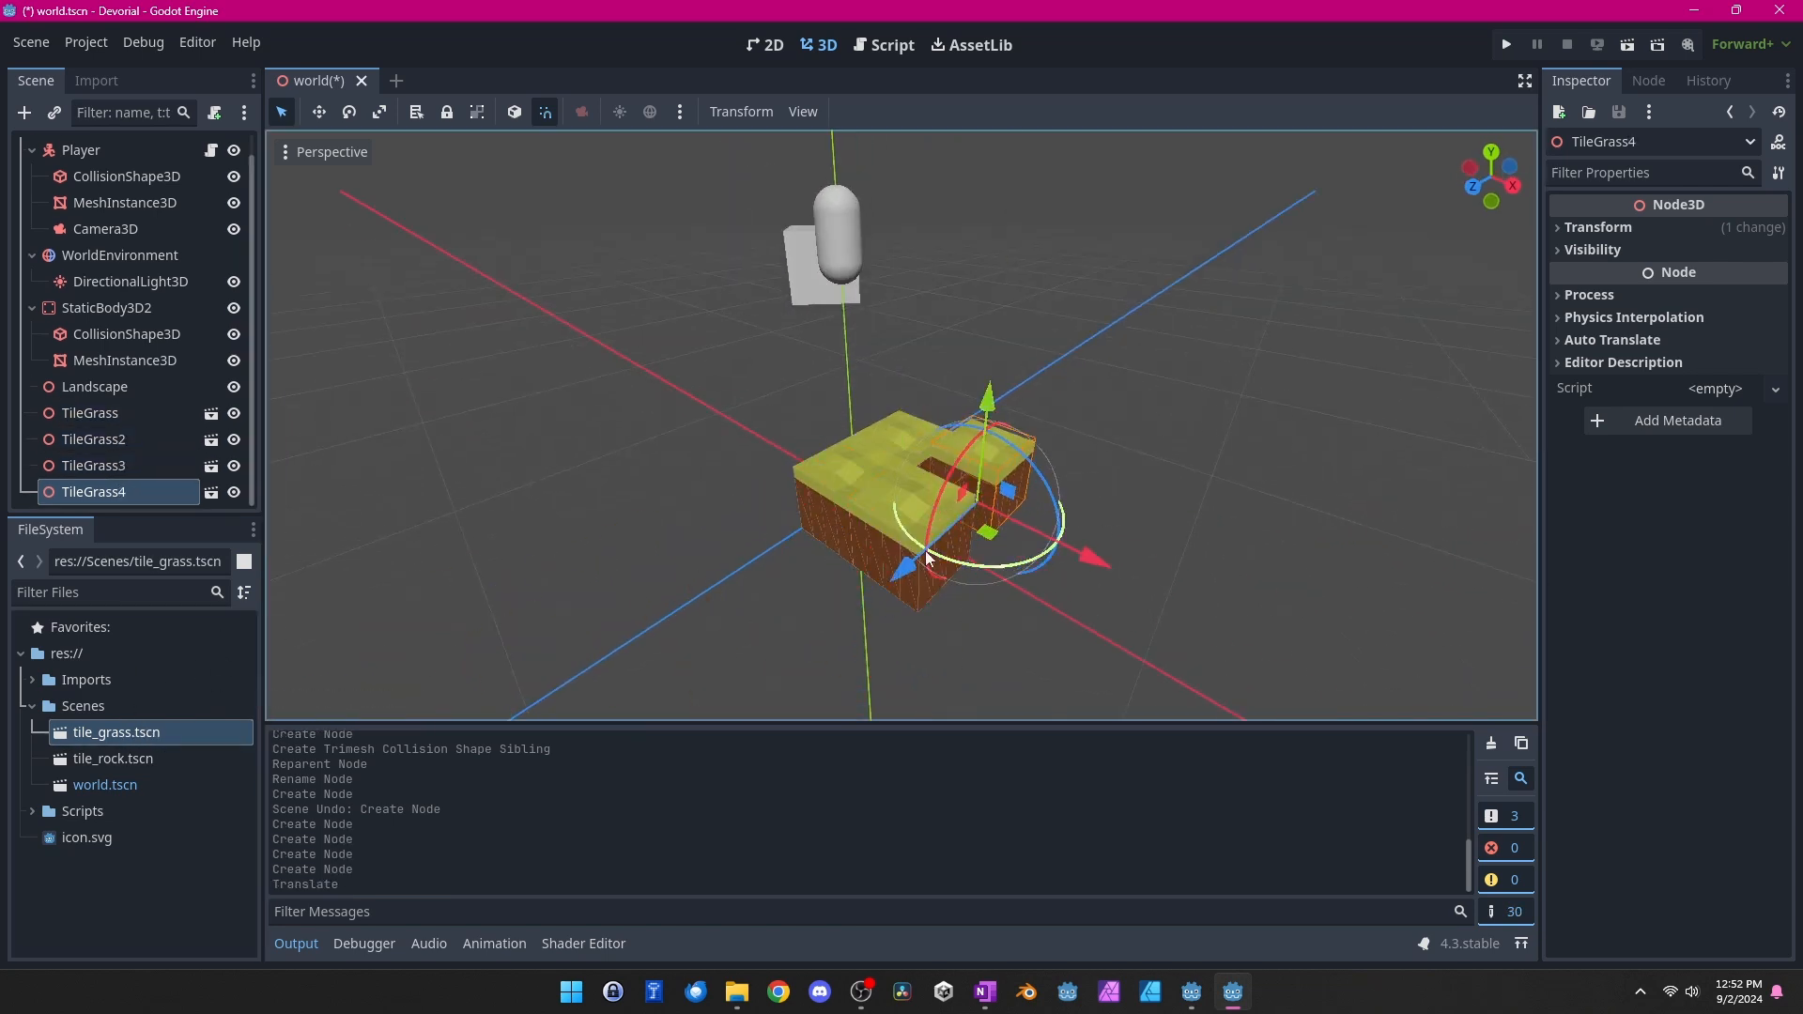
drag(904, 572, 883, 591)
scroll(871, 460, down, 3)
Duplicate the four grass tiles and move the copy flush against the back side of the original block
drag(696, 346, 977, 609)
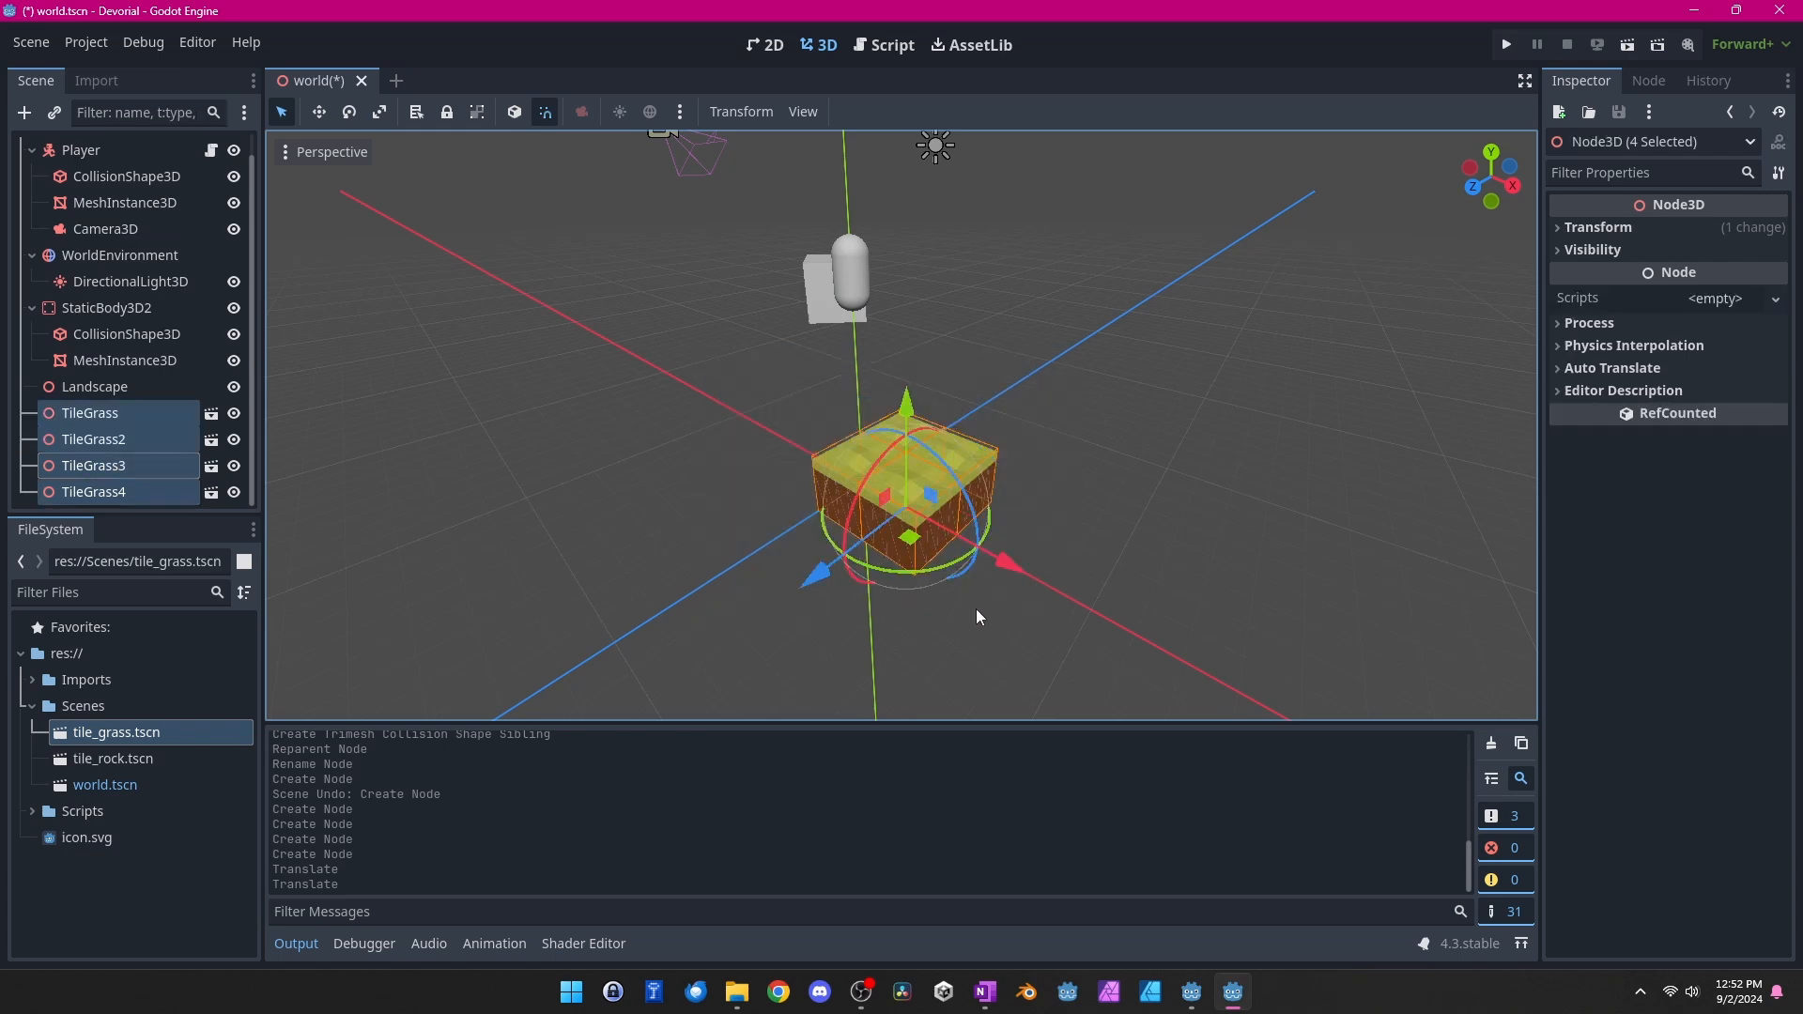
key(ctrl+c)
key(ctrl+v)
drag(845, 610, 942, 531)
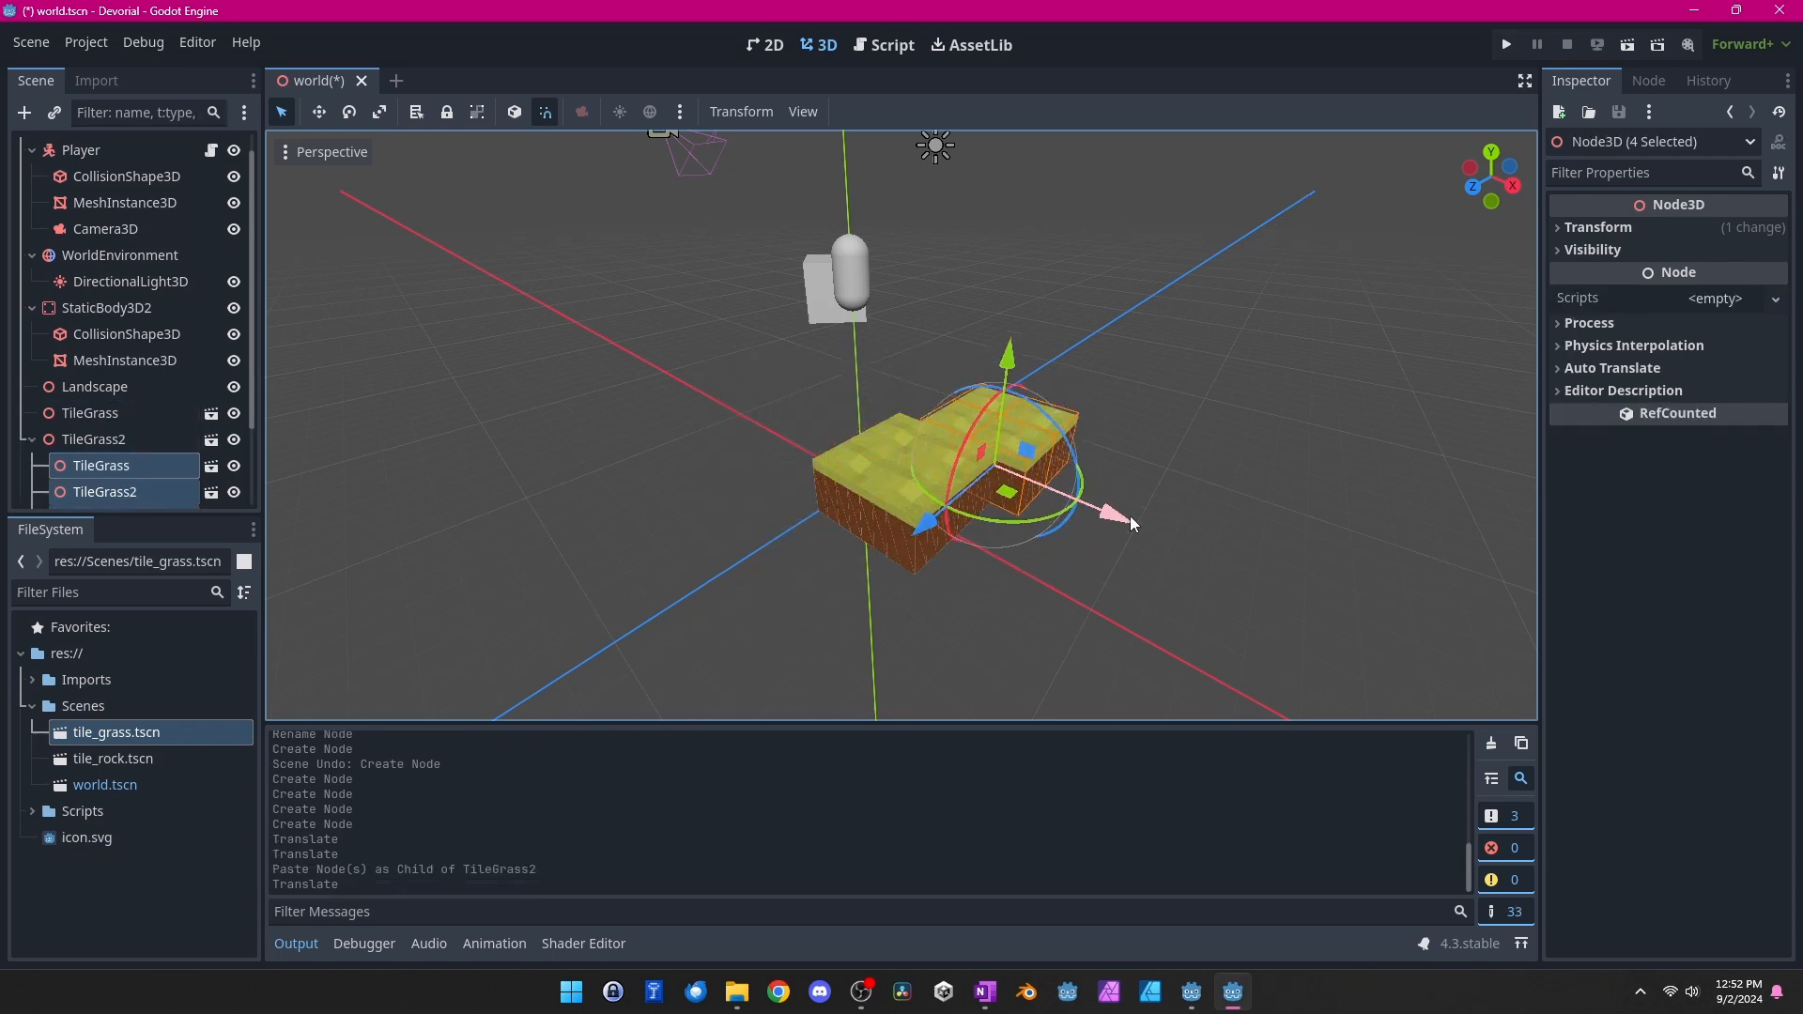
drag(1129, 518, 1085, 511)
Paste a second copy of the four grass tiles and move it along X beside the rear block
key(ctrl+v)
drag(1208, 535, 1244, 546)
drag(1036, 548, 1016, 565)
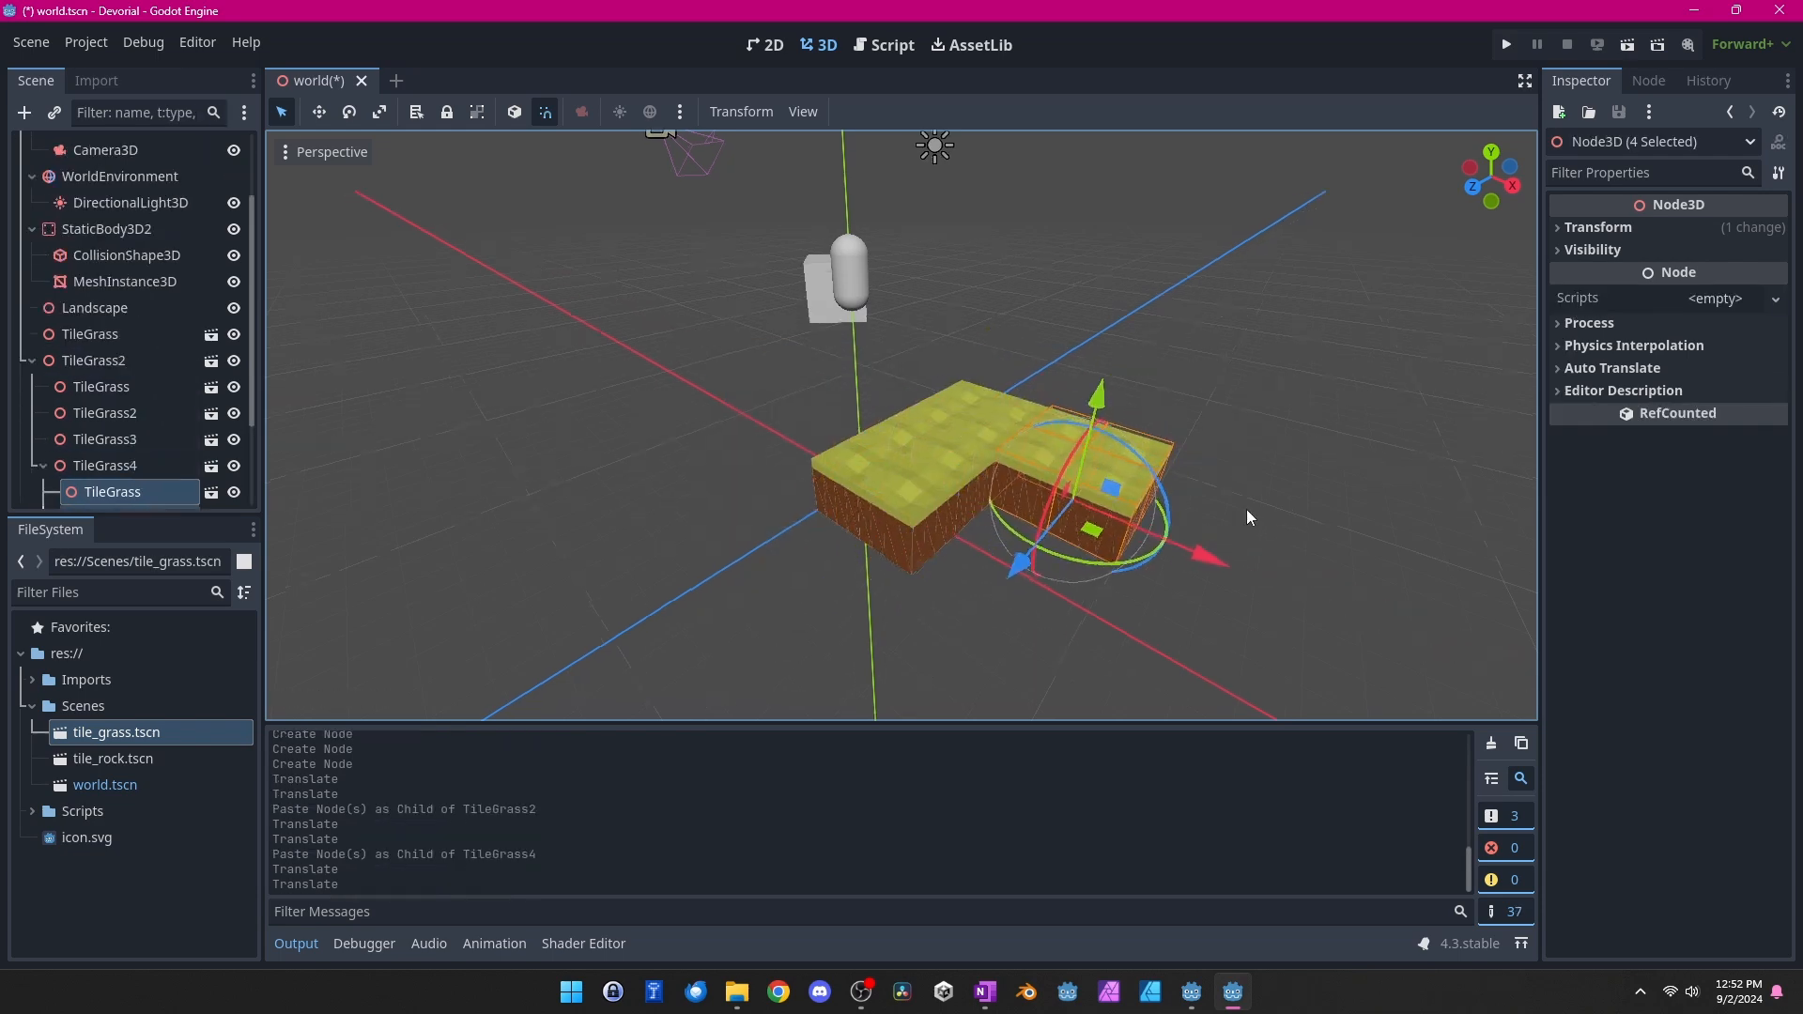
Paste a third copy of the four grass tiles and align it to complete a four-by-four grass block
middle_drag(1247, 514, 1117, 592)
key(ctrl+v)
drag(864, 688, 618, 655)
middle_drag(819, 625, 746, 610)
drag(483, 669, 608, 580)
click(1016, 602)
middle_drag(1016, 602, 1101, 650)
click(110, 310)
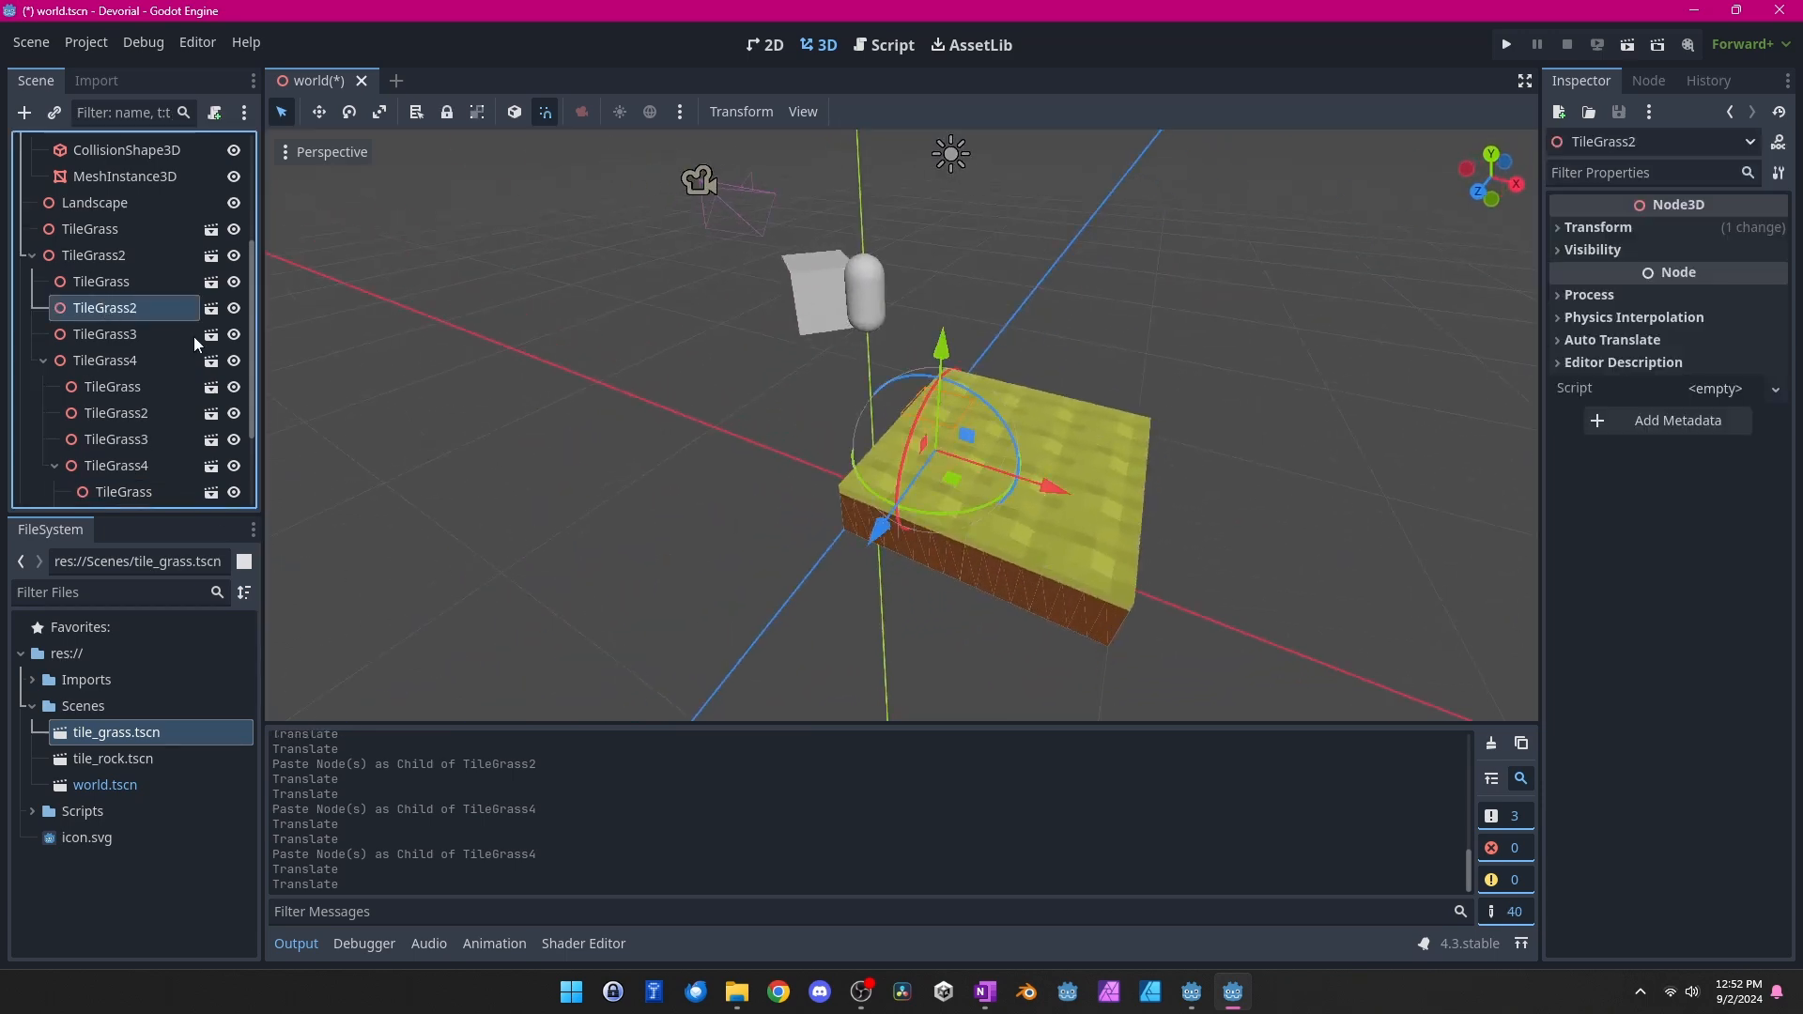
drag(1049, 486, 1098, 467)
click(110, 359)
Reparent the nested grass tile instances one by one so they all sit directly under the World root
drag(90, 285, 97, 244)
drag(98, 309, 97, 268)
drag(100, 335, 100, 296)
drag(117, 386, 116, 348)
drag(117, 413, 112, 326)
drag(107, 389, 110, 332)
drag(103, 361, 98, 322)
drag(110, 387, 114, 326)
drag(109, 387, 101, 324)
drag(104, 440, 117, 324)
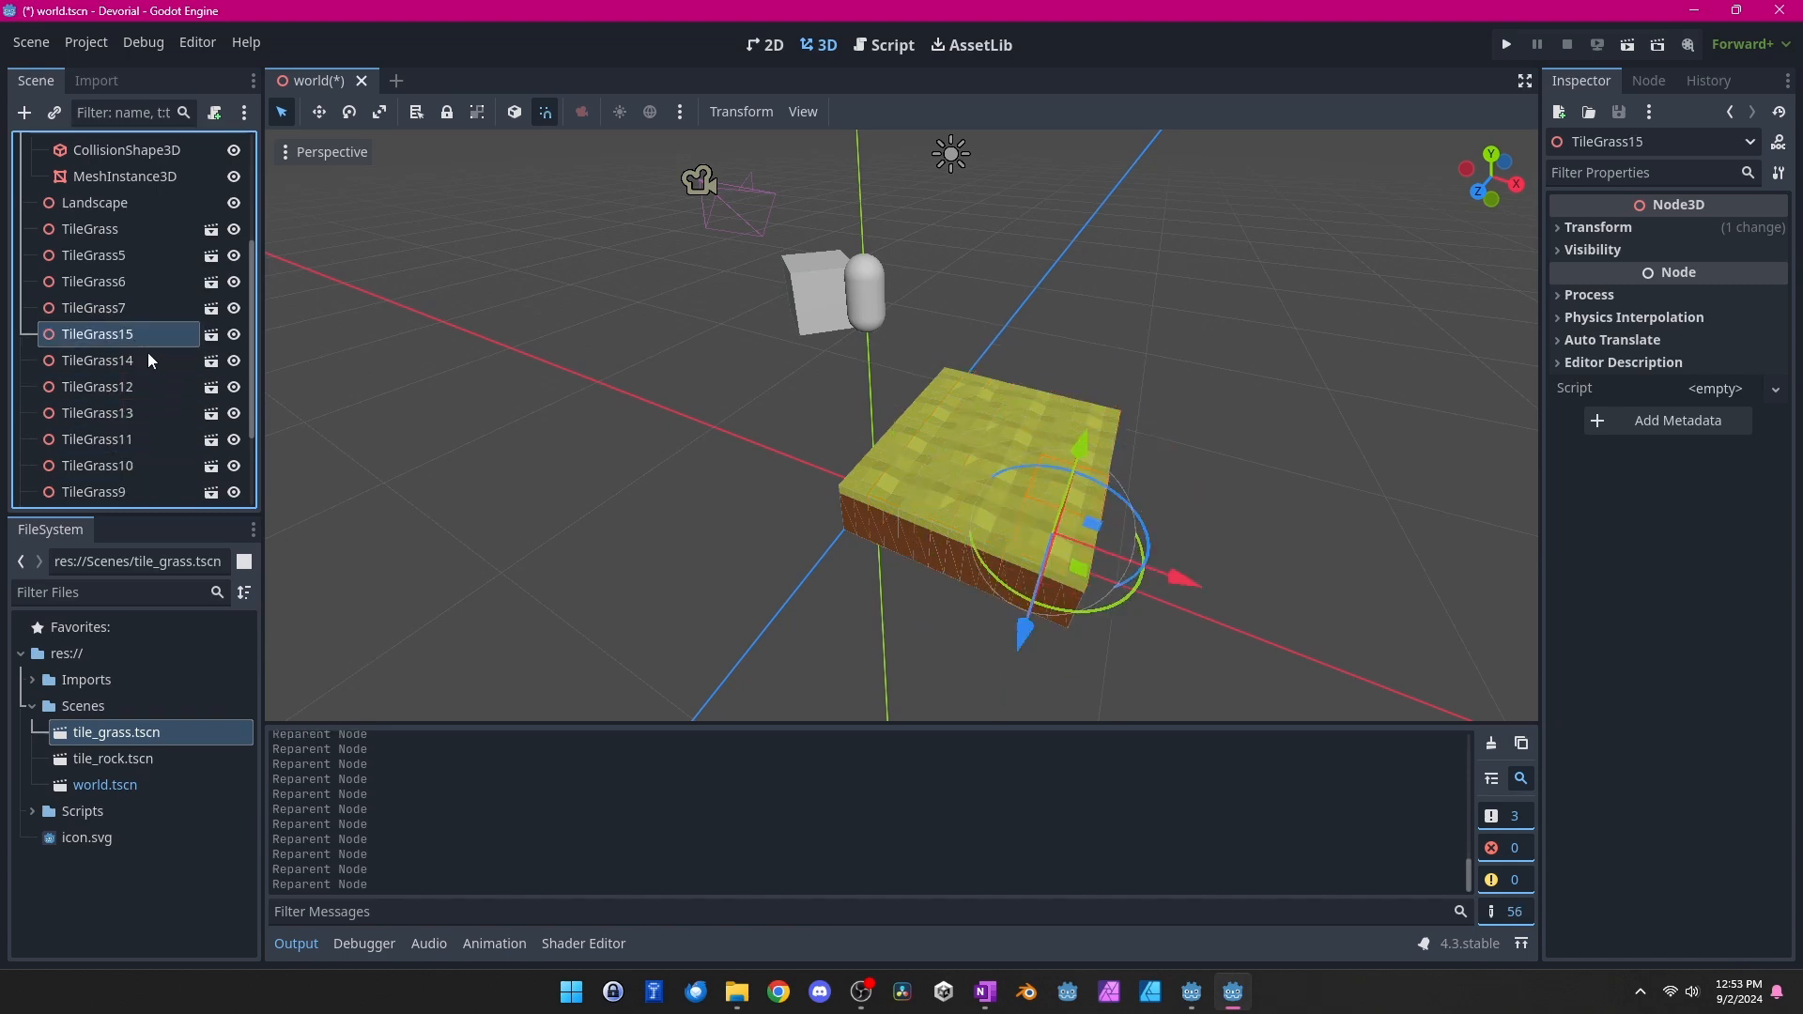
scroll(148, 352, down, 3)
drag(93, 412, 102, 376)
Select all the grass tile instances and reparent them under the Landscape node
scroll(145, 411, up, 5)
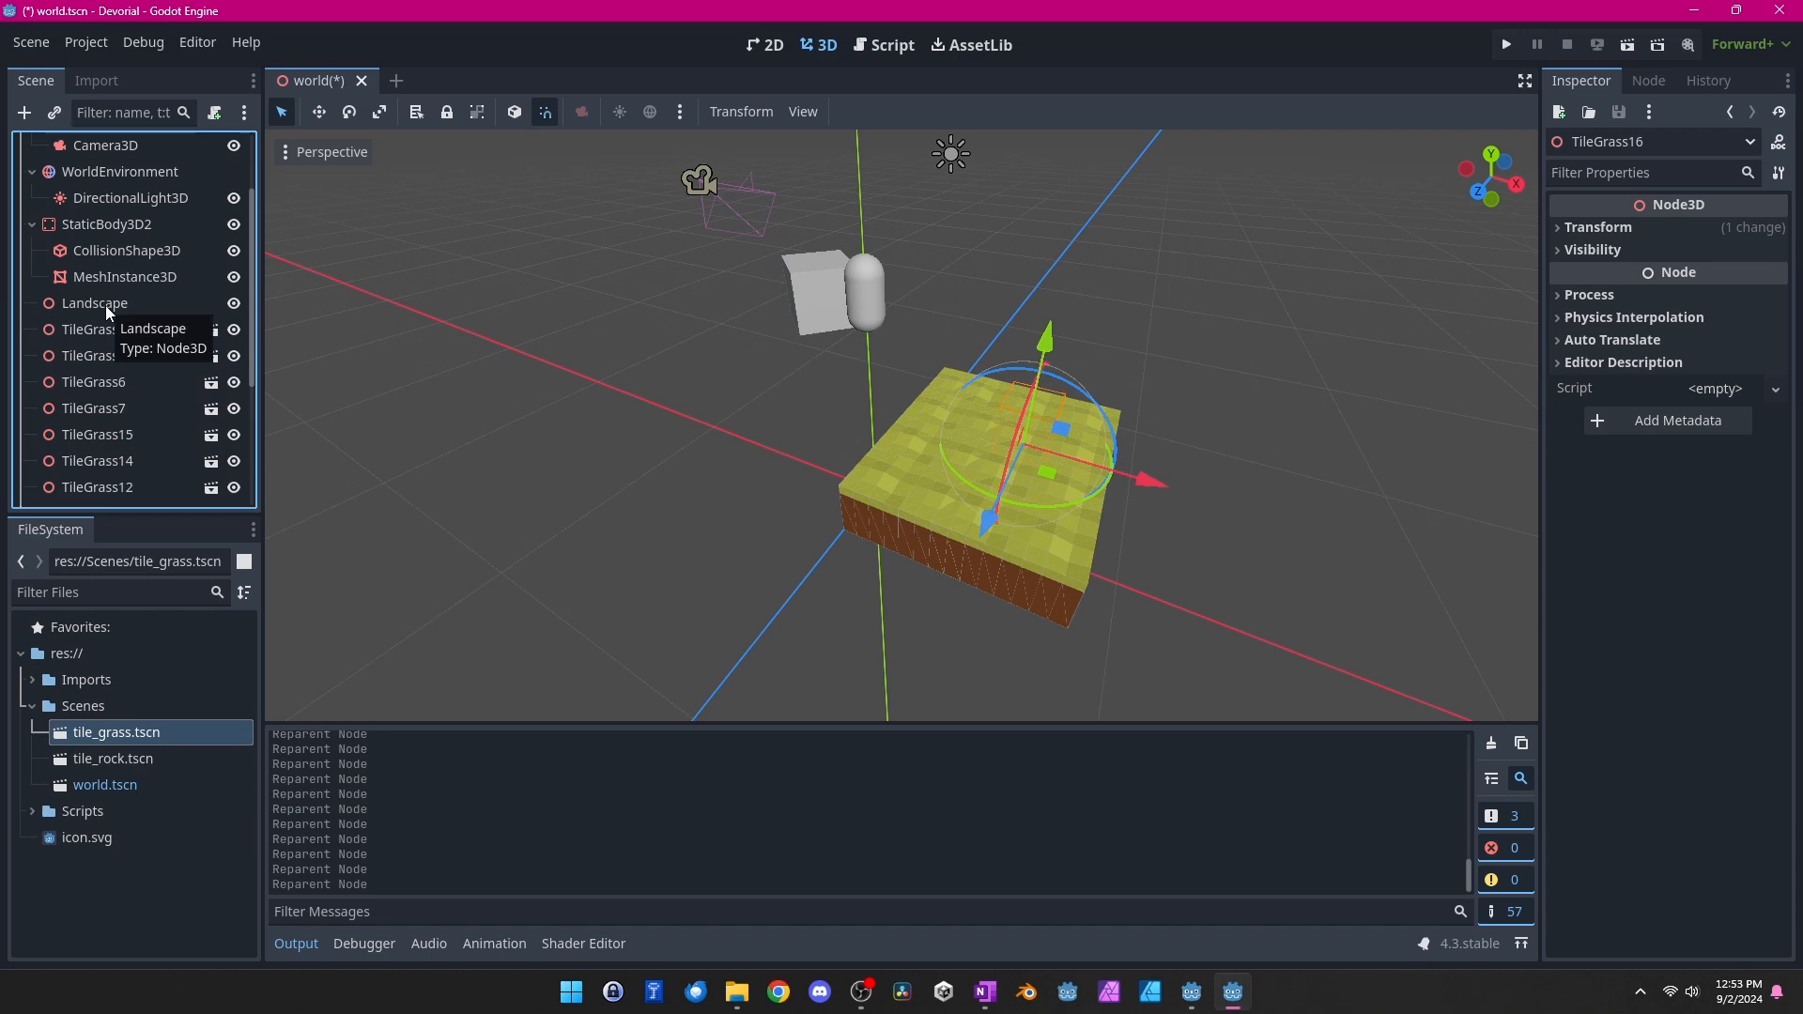
click(94, 329)
scroll(103, 472, down, 5)
shift+click(103, 472)
scroll(104, 404, up, 6)
drag(103, 404, 112, 350)
click(733, 481)
Place a tile_rock.tscn instance beside the grass block's front corner and reparent it under Landscape
click(98, 355)
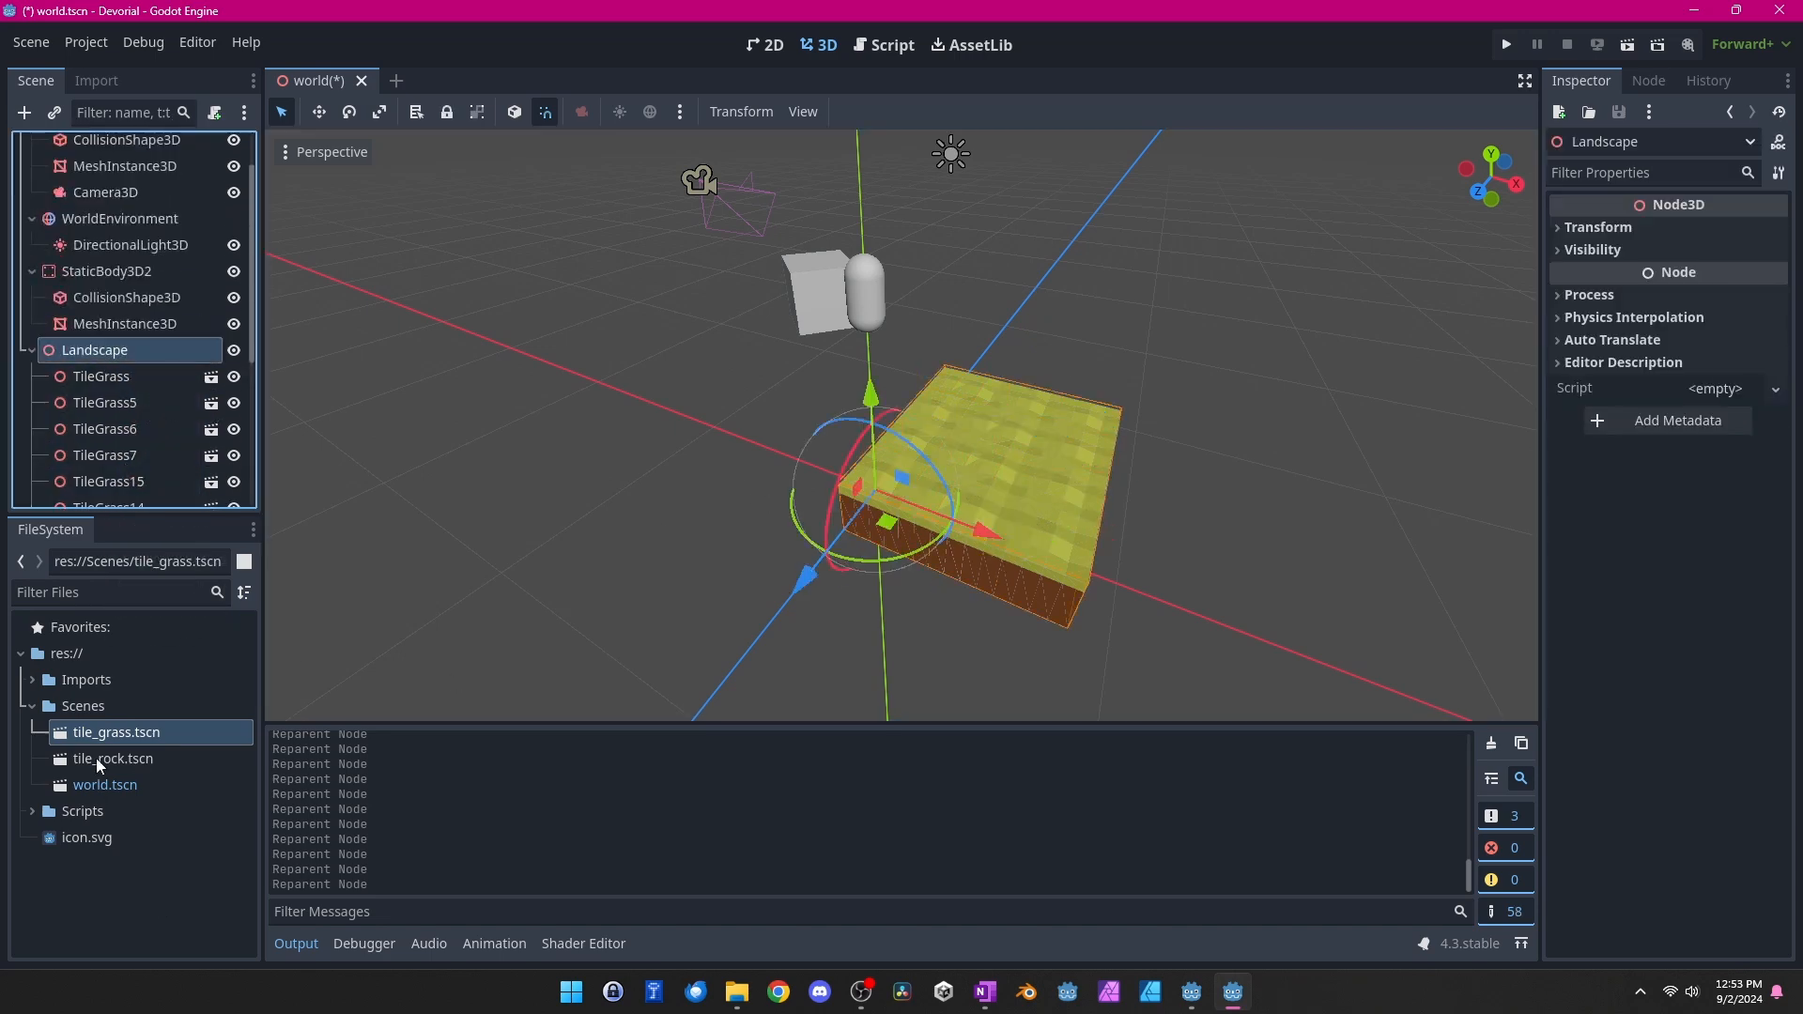
drag(96, 758, 821, 483)
scroll(154, 502, down, 7)
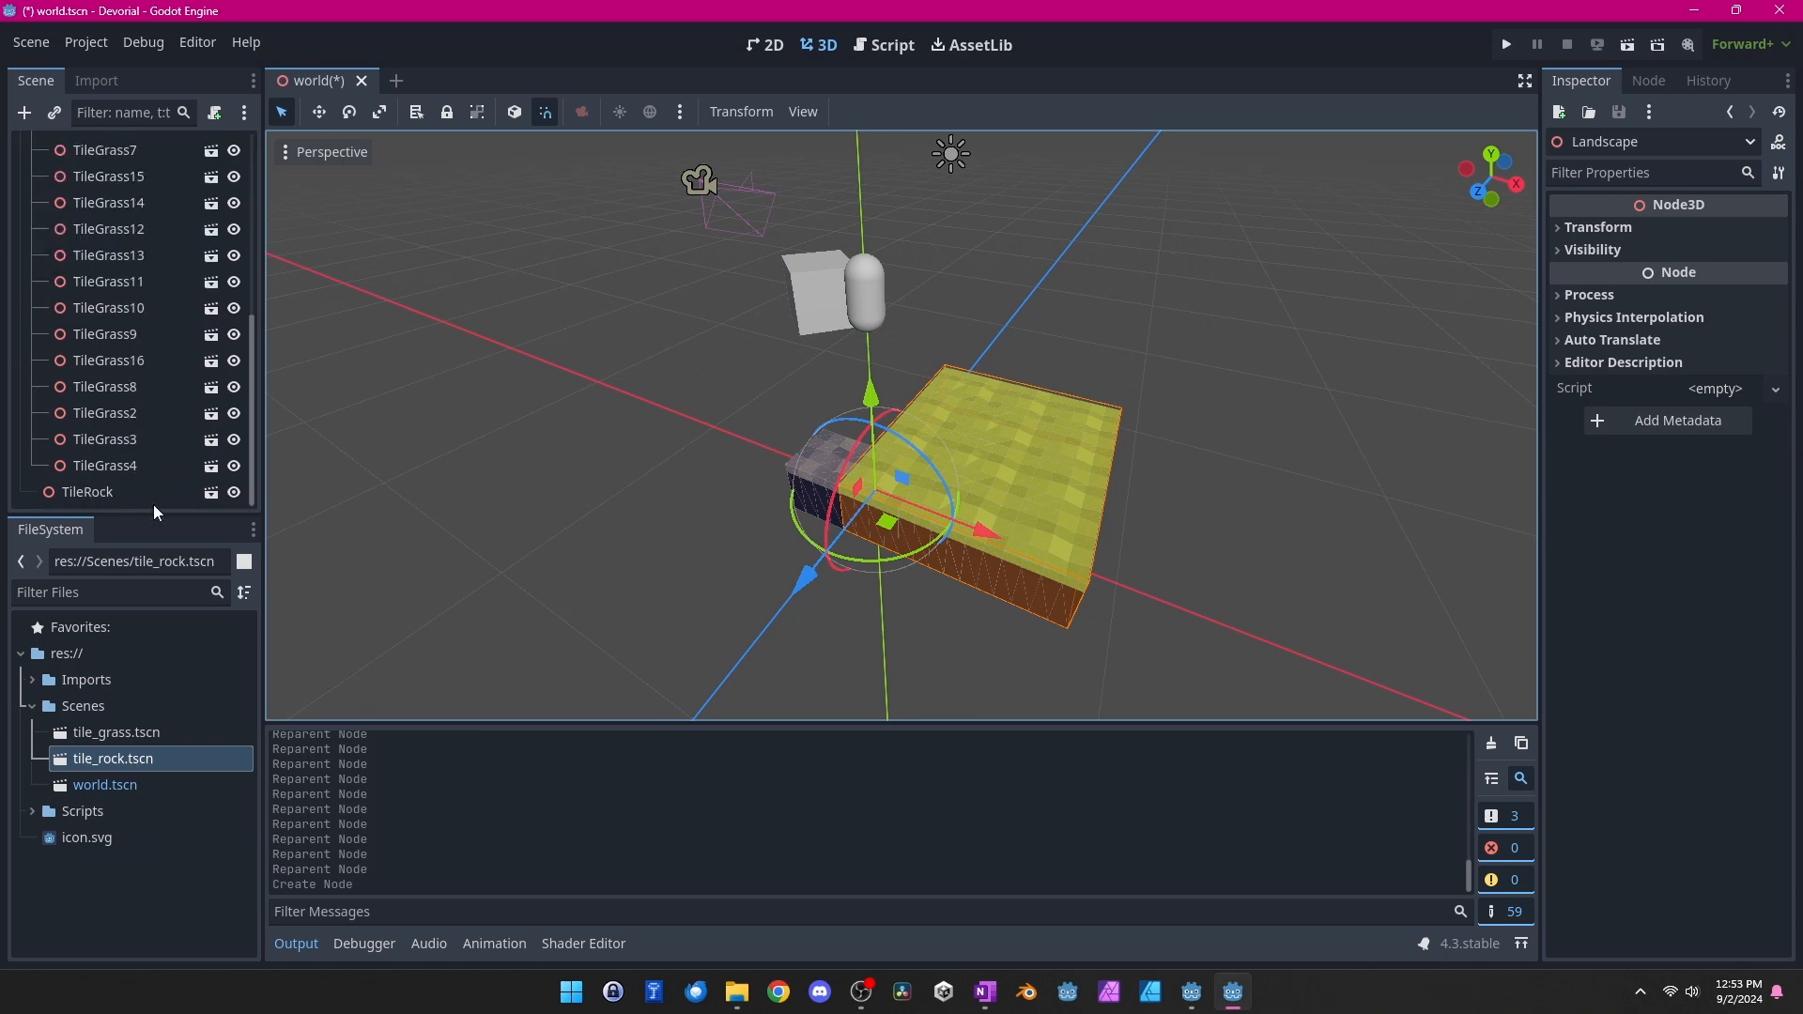
drag(96, 491, 97, 293)
Paste a copy of the rock tile under Landscape and move it next to the first along the grass edge
key(ctrl+c)
scroll(124, 423, up, 8)
click(120, 413)
key(ctrl+v)
drag(757, 590, 791, 554)
Duplicate the two rock tiles and move the copies along the grass edge to form a row of four
click(137, 465)
shift+click(141, 485)
scroll(108, 338, up, 5)
key(ctrl+c)
key(ctrl+v)
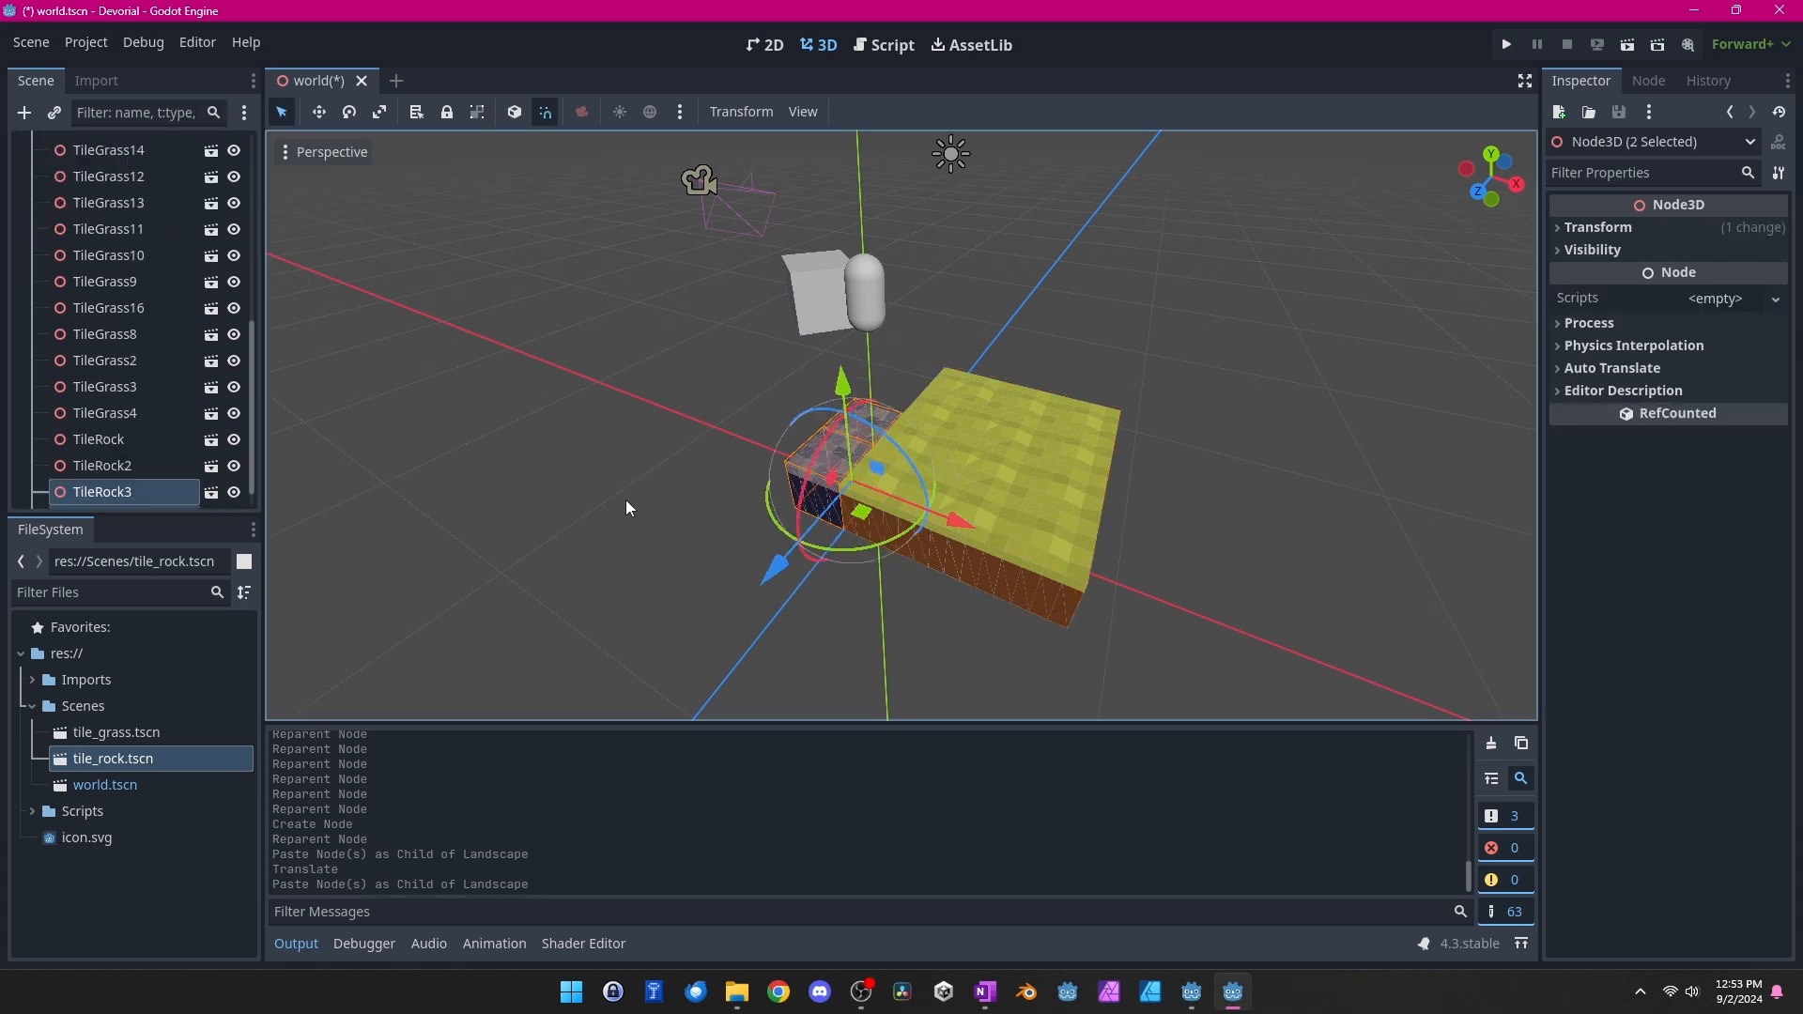
drag(839, 492, 905, 419)
Paste a copy of the four-tile rock row under Landscape and move it along X to the grass block's opposite edge
click(109, 498)
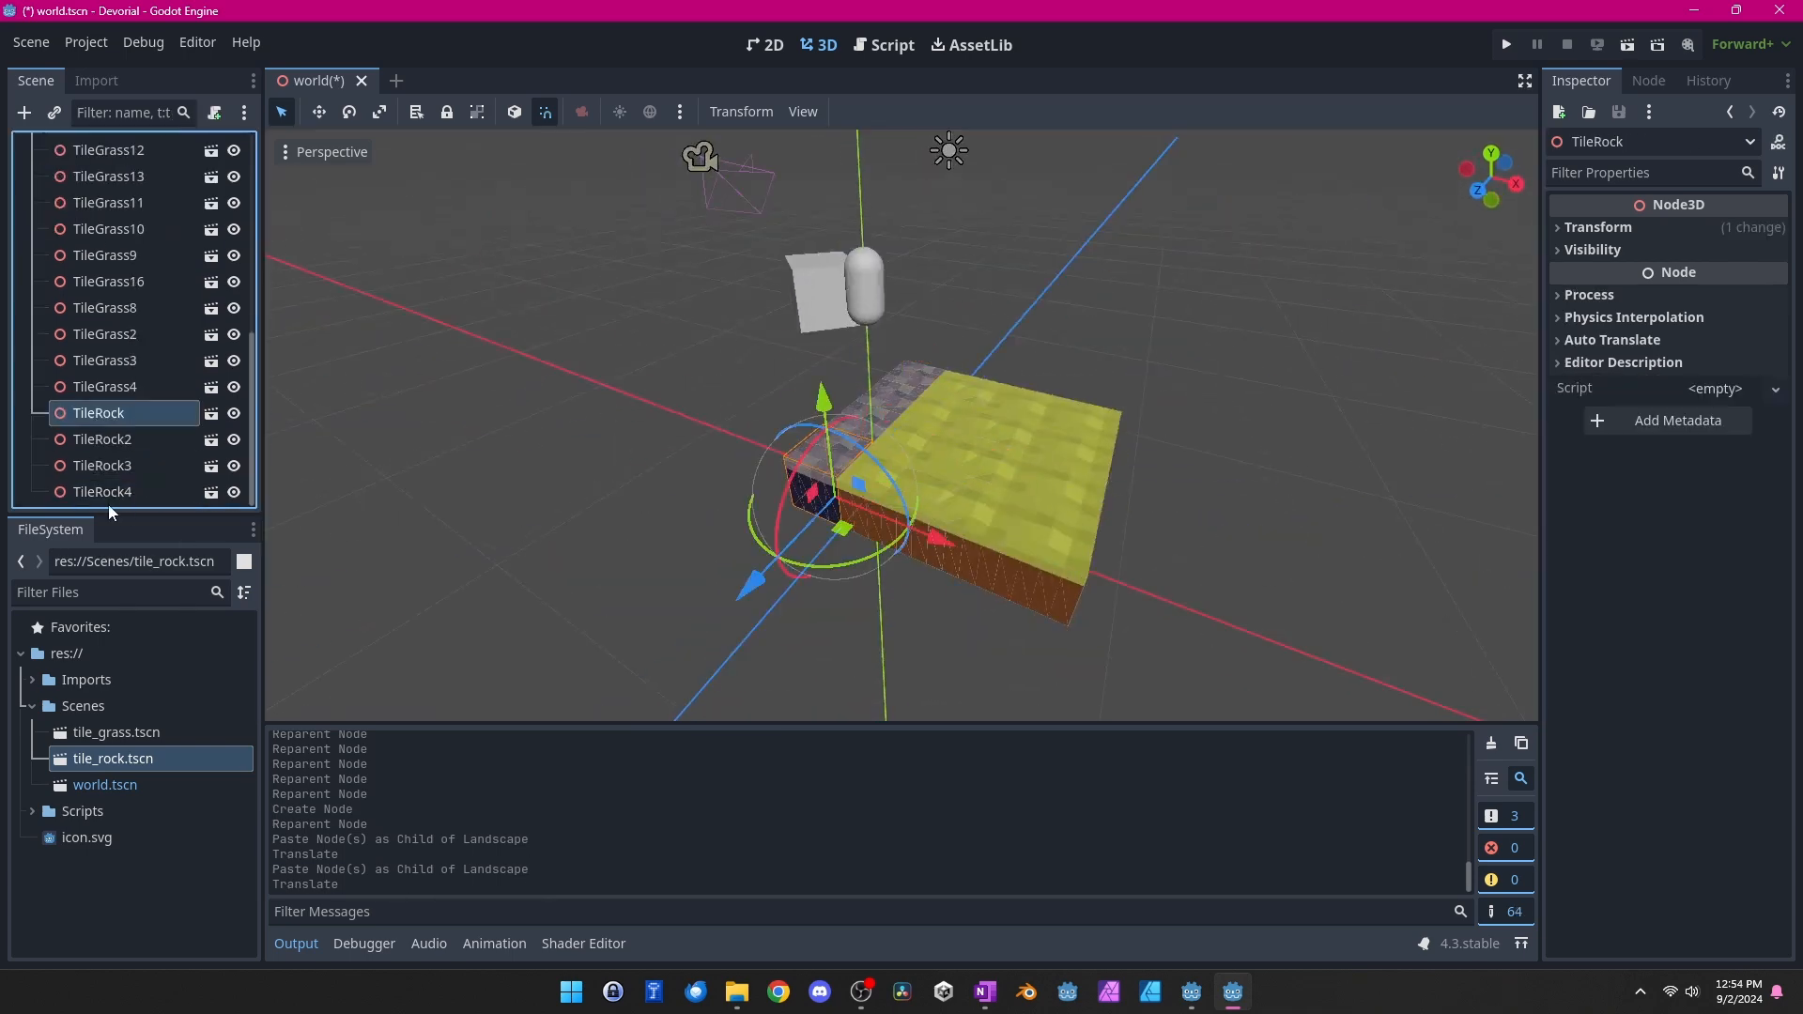
shift+click(105, 391)
key(ctrl+c)
scroll(105, 391, up, 5)
click(110, 413)
key(ctrl+v)
key(g)
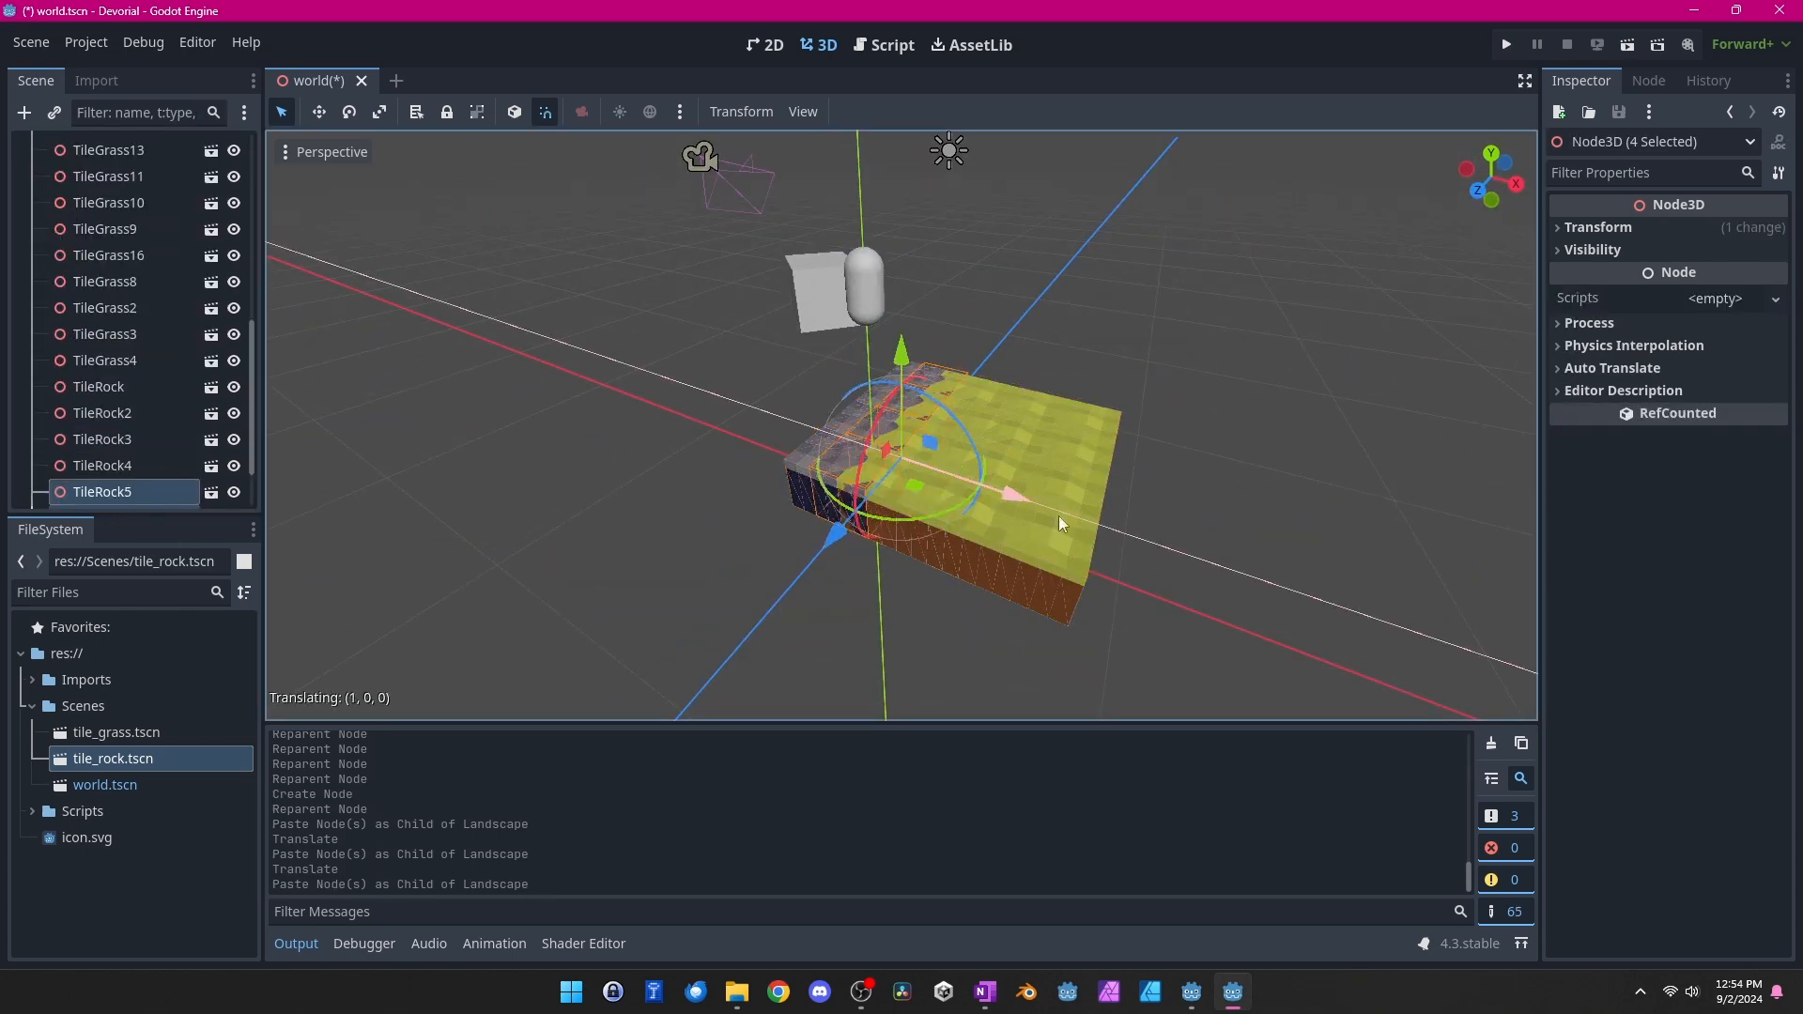
click(1315, 510)
Select all the grass and rock tiles and move them together so the platform is centred on the world origin
middle_drag(1315, 510, 1385, 491)
drag(781, 352, 1302, 594)
middle_drag(1301, 594, 1102, 432)
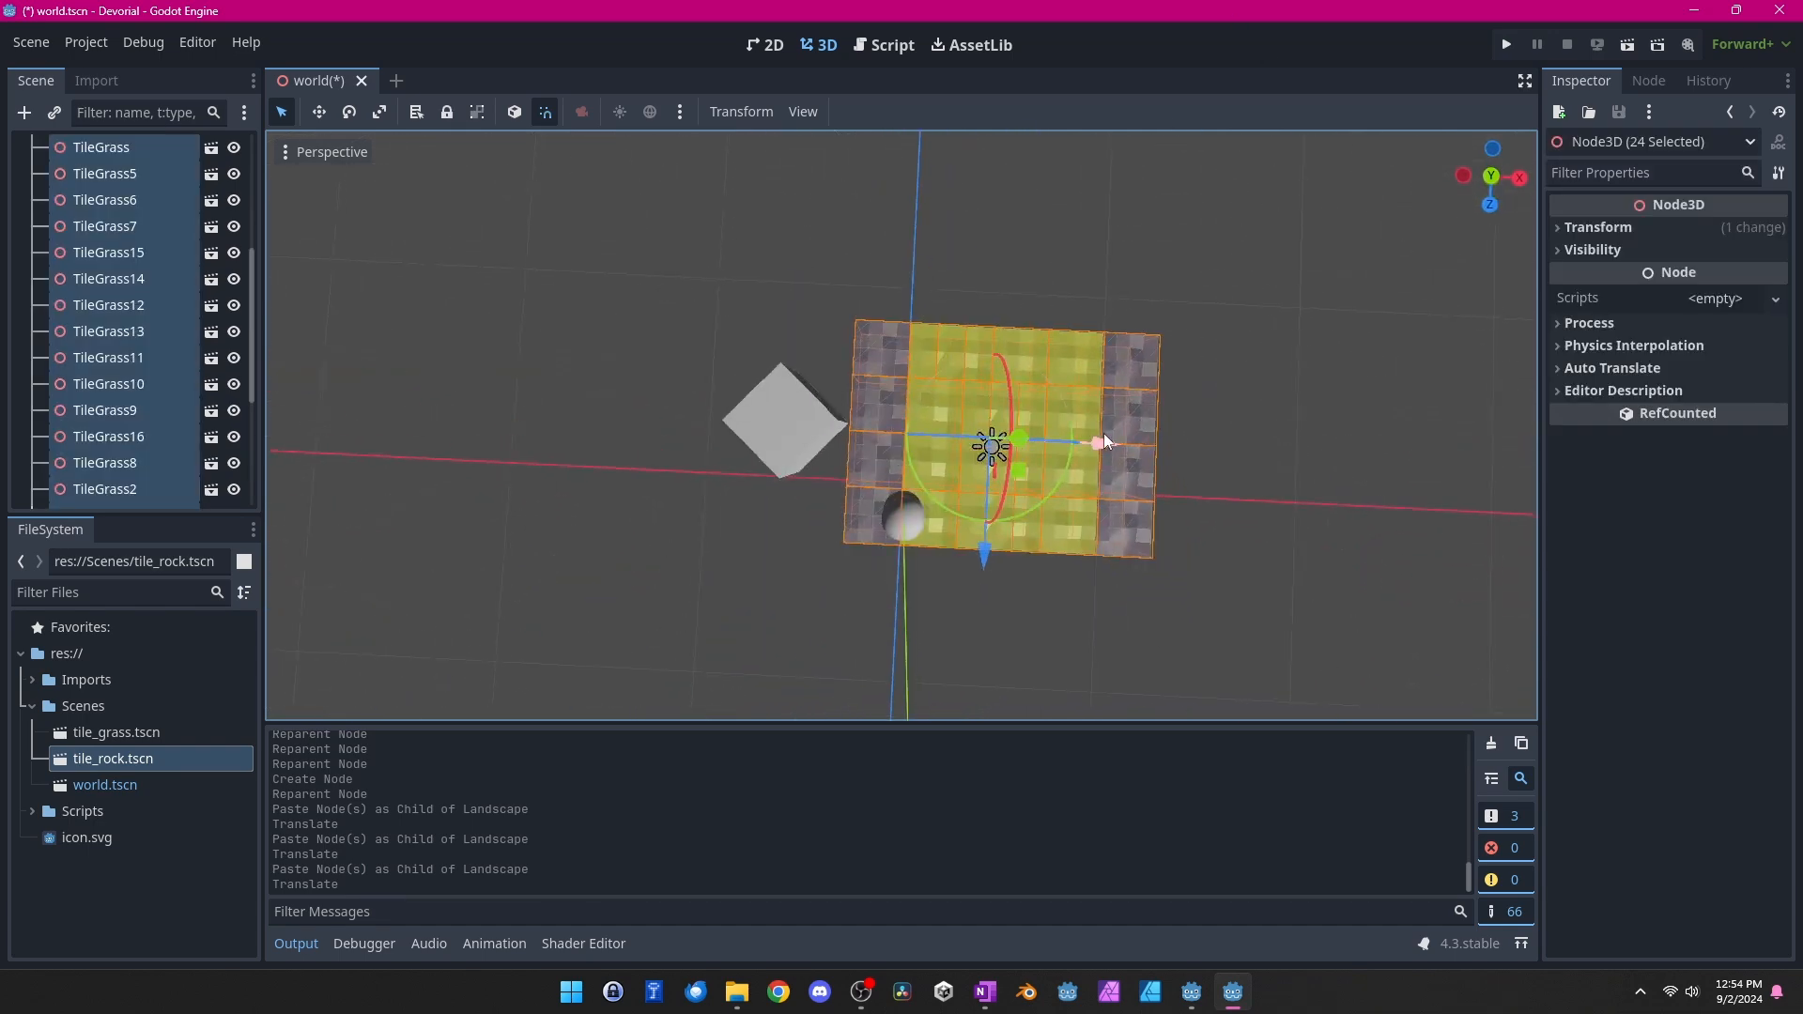
drag(1103, 432, 1001, 449)
drag(986, 525, 905, 611)
Run the project to check the player on the tiled platform, and close the game window
middle_drag(905, 610, 1068, 201)
click(1078, 367)
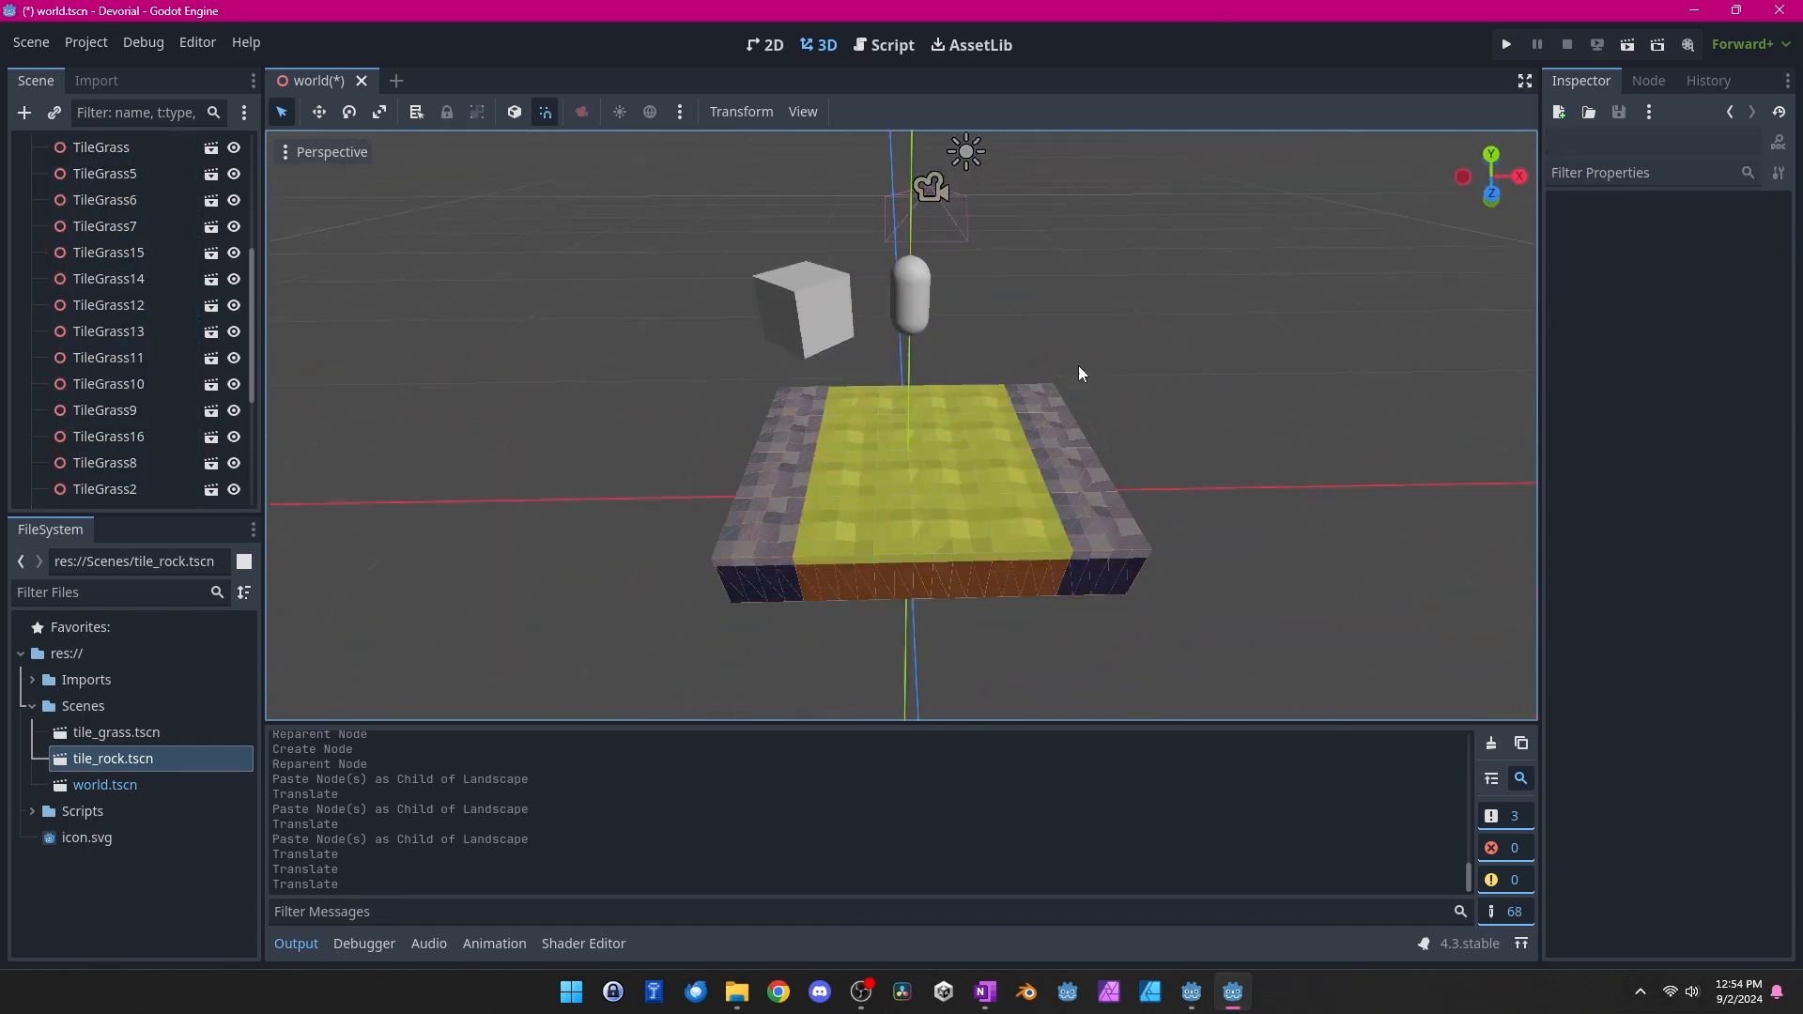
key(F5)
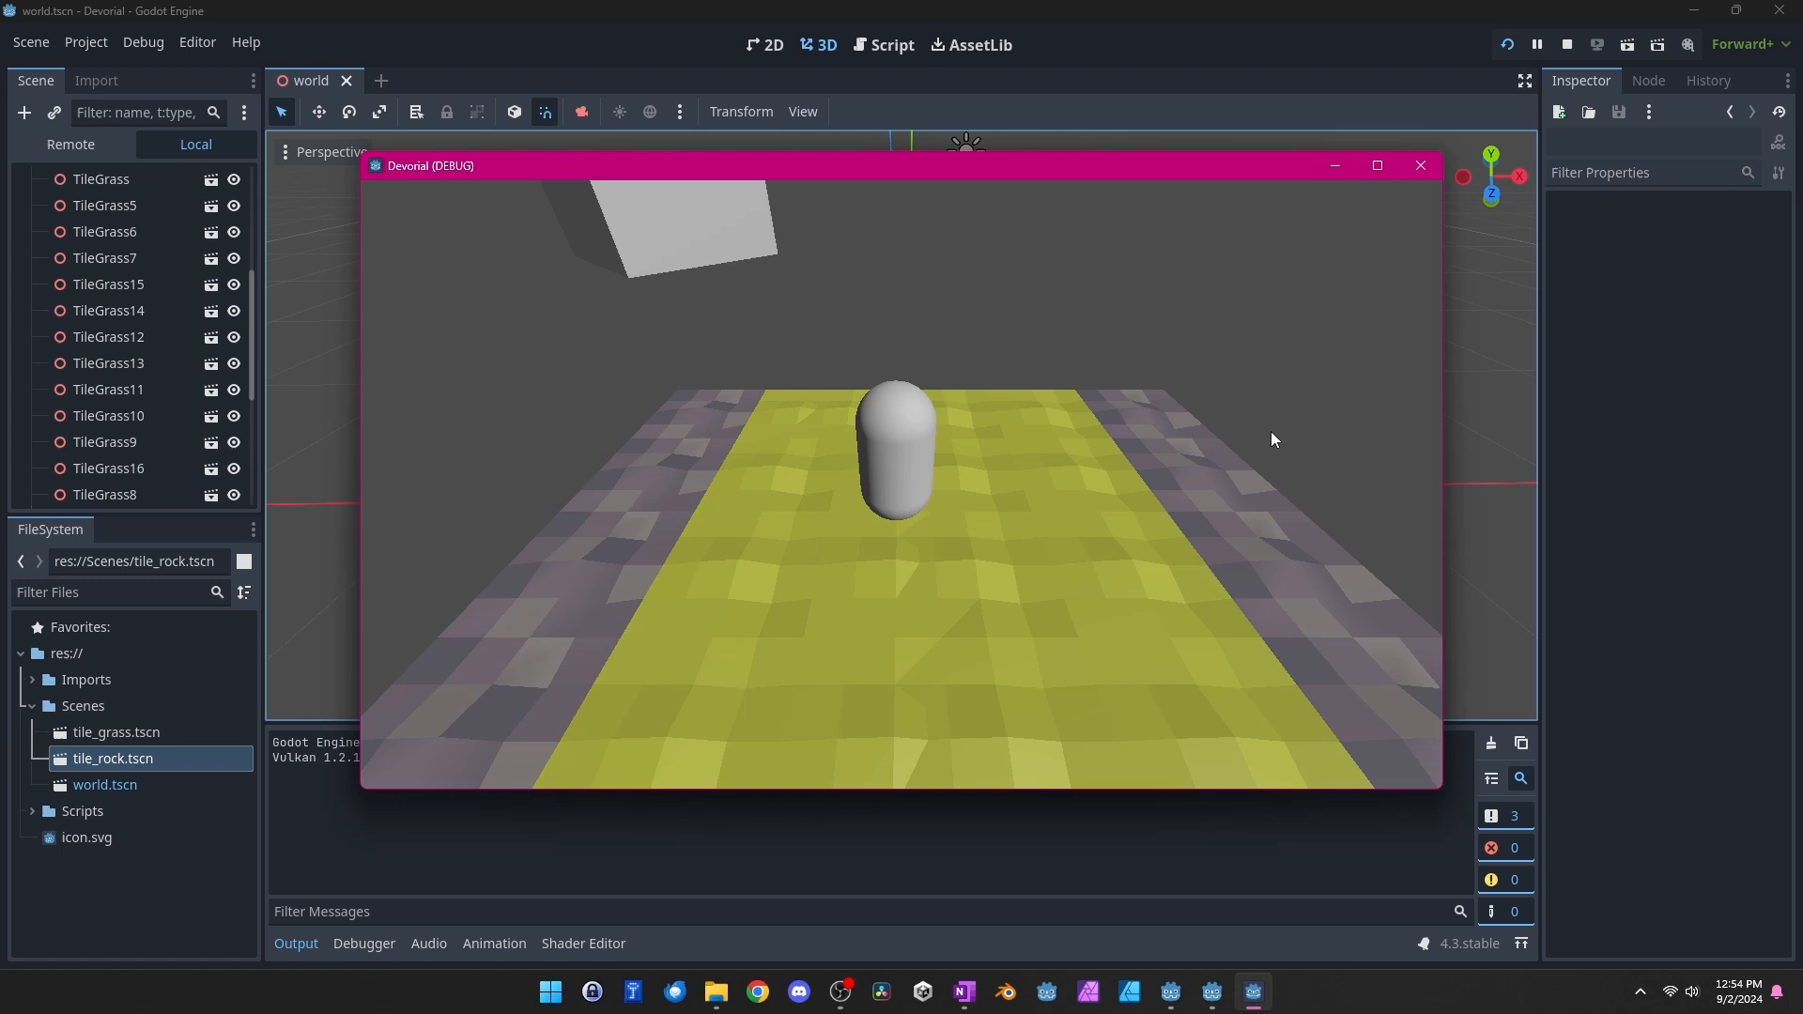
click(1420, 166)
Lower the whole StaticBody3D2 box onto the tile platform and adjust its horizontal position
drag(797, 293, 809, 413)
key(ctrl+z)
scroll(160, 272, up, 5)
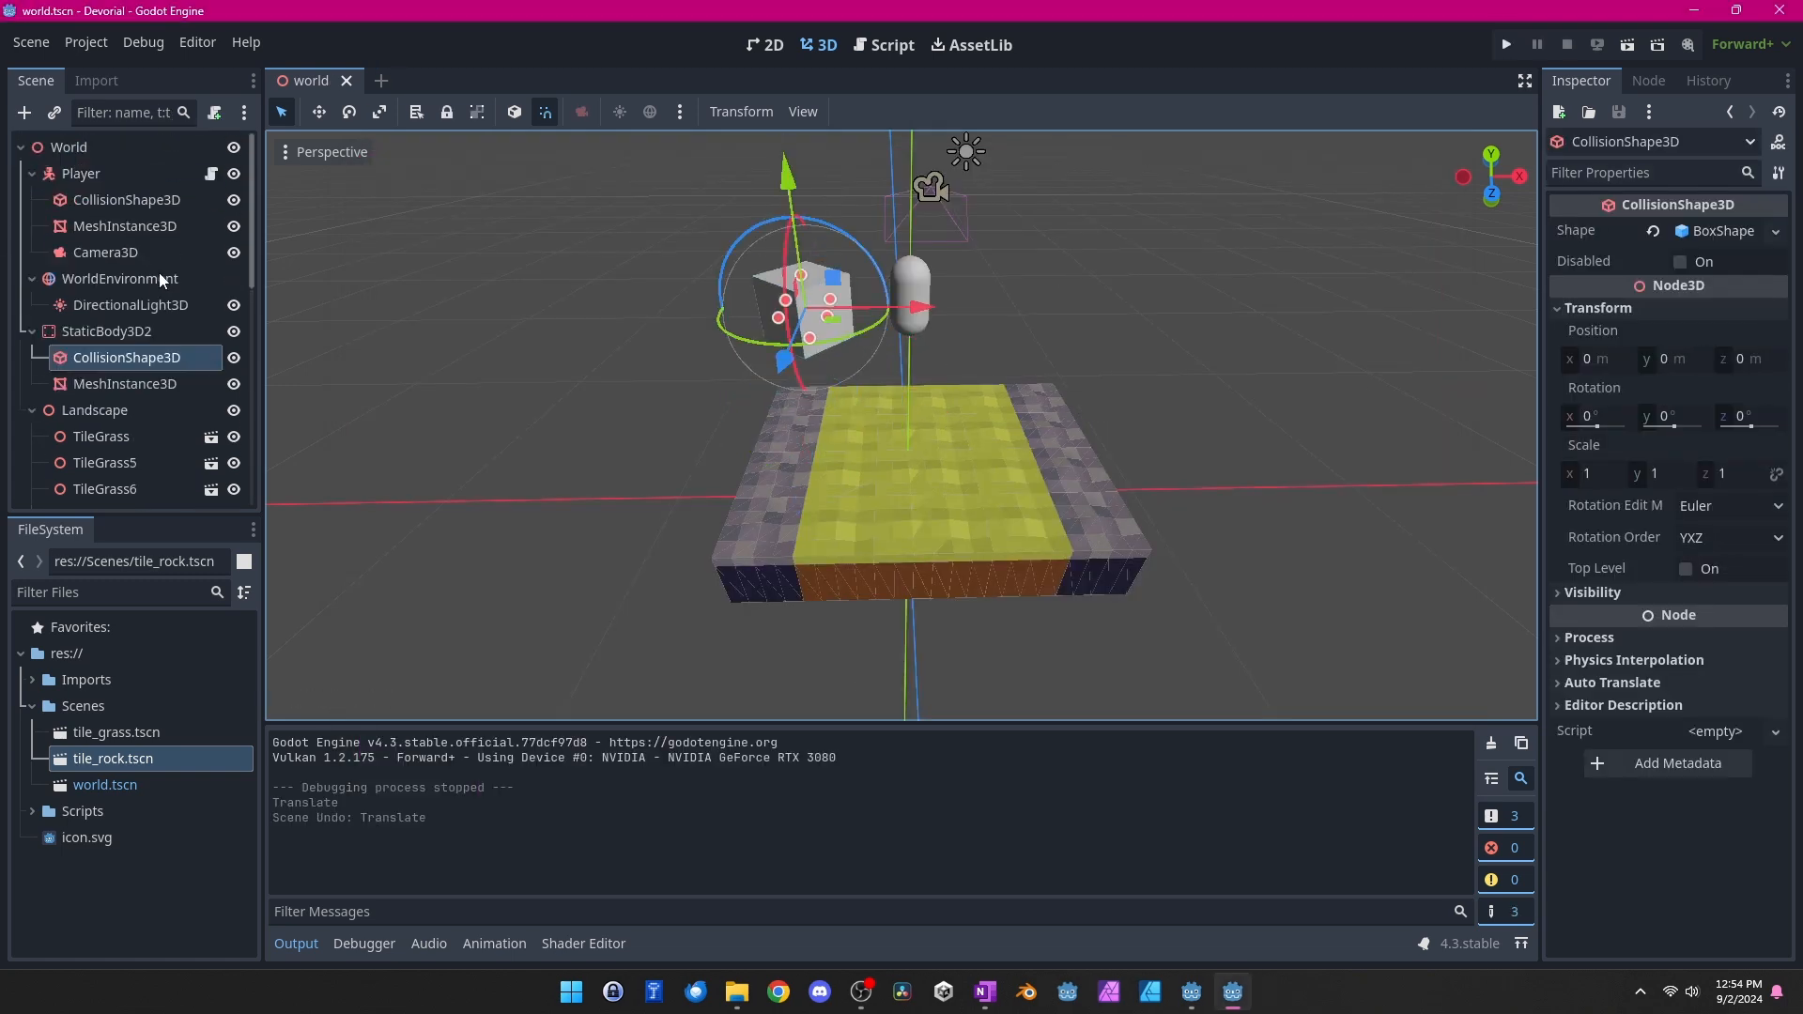
click(103, 330)
drag(792, 199, 787, 301)
middle_drag(787, 301, 1085, 274)
drag(820, 261, 949, 207)
Examine the Player's origin and the position values of its collision shape, mesh and camera
click(94, 173)
middle_drag(1033, 375, 1299, 447)
click(130, 201)
click(122, 226)
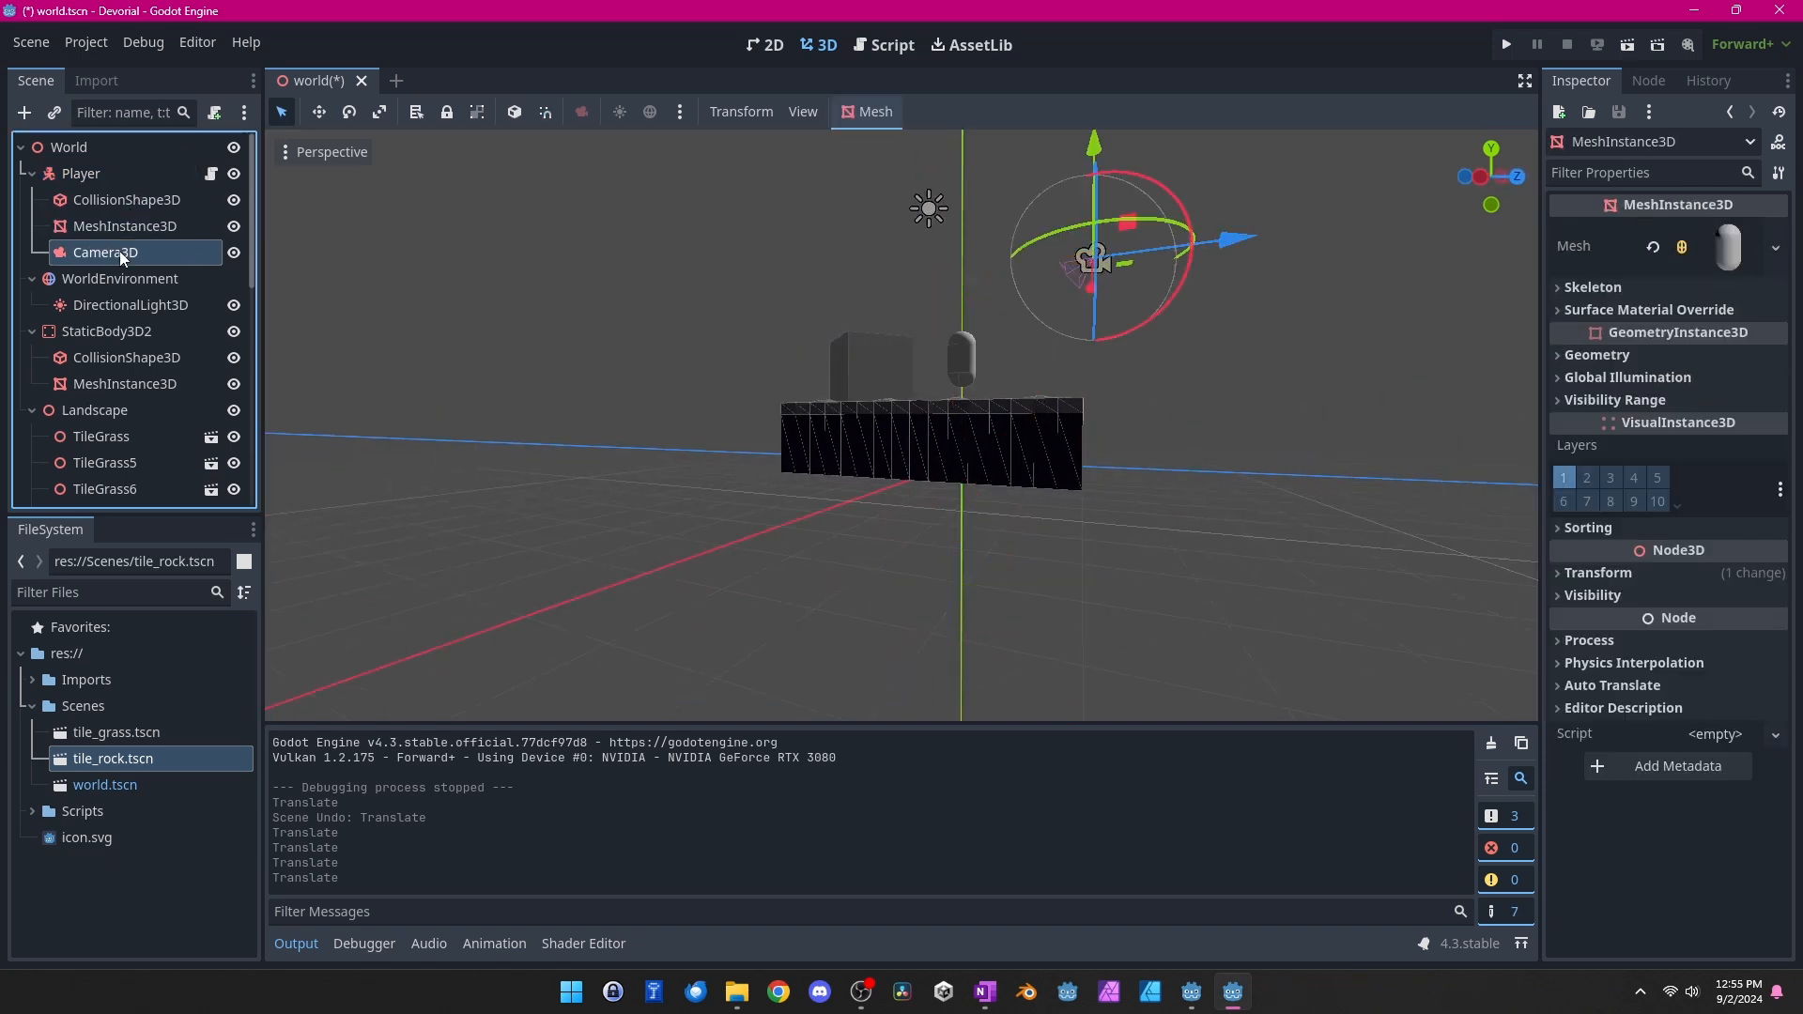
click(120, 252)
click(77, 173)
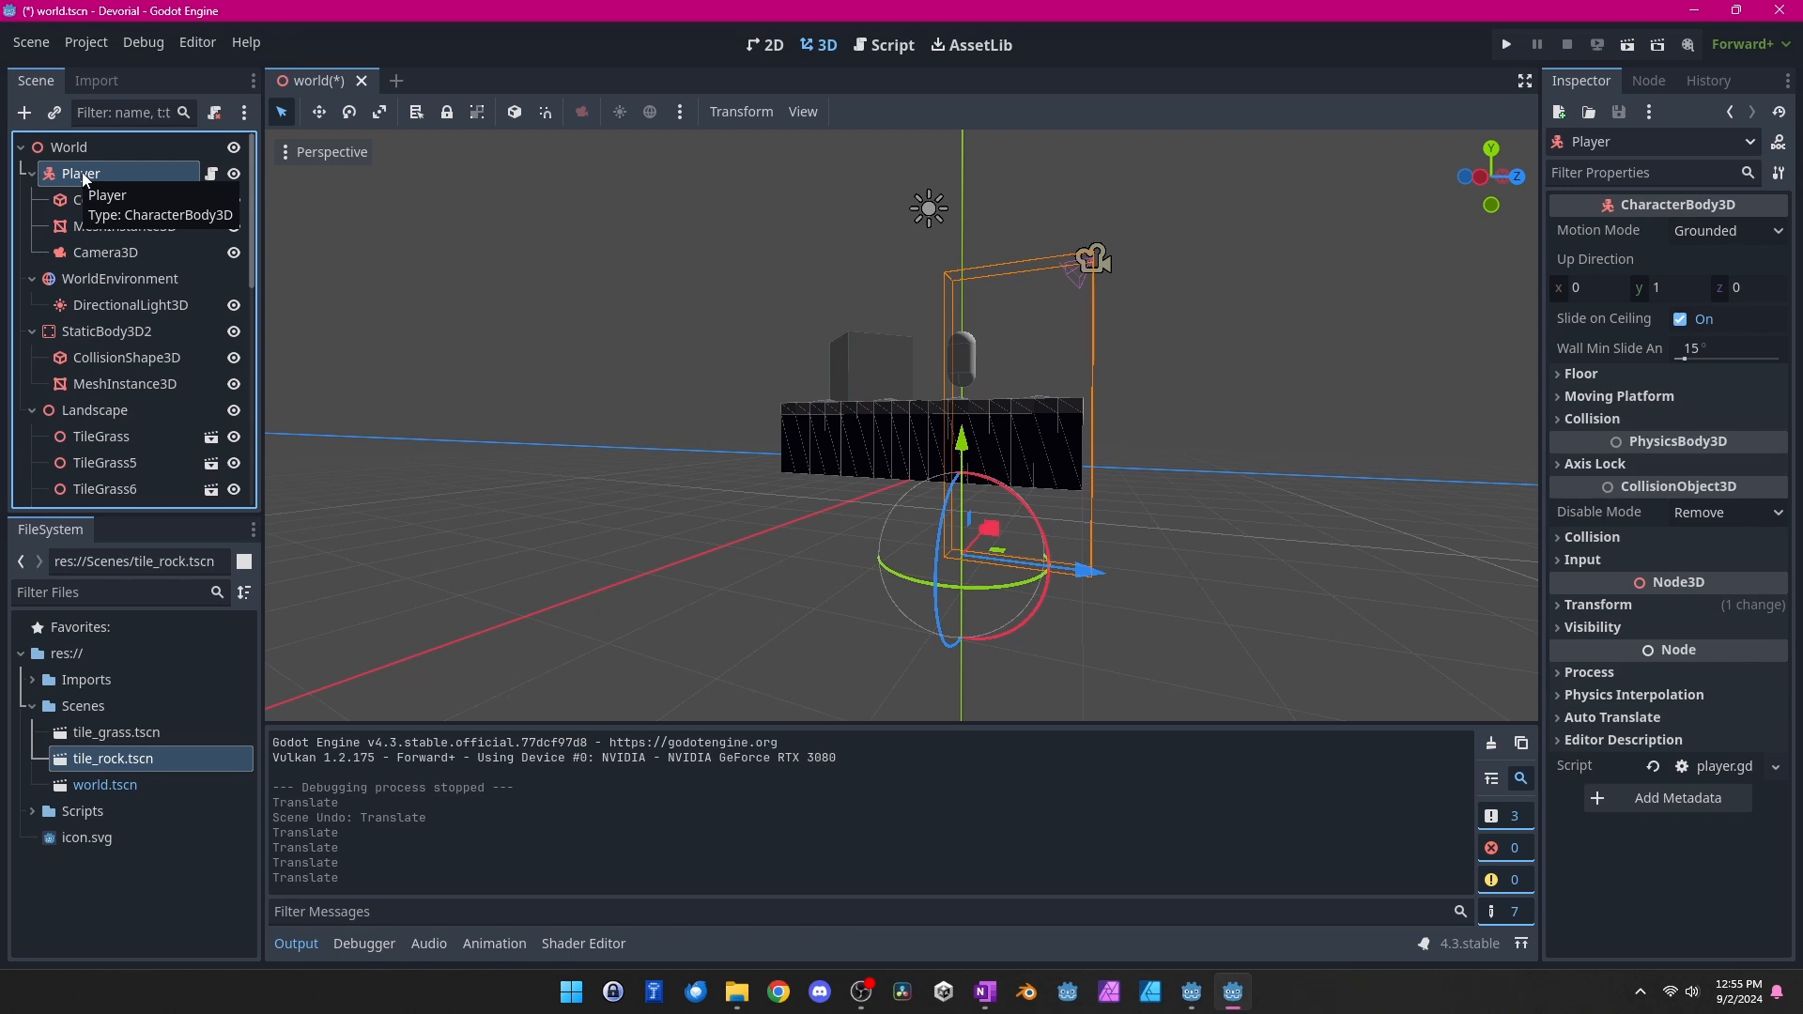
click(93, 199)
click(1559, 307)
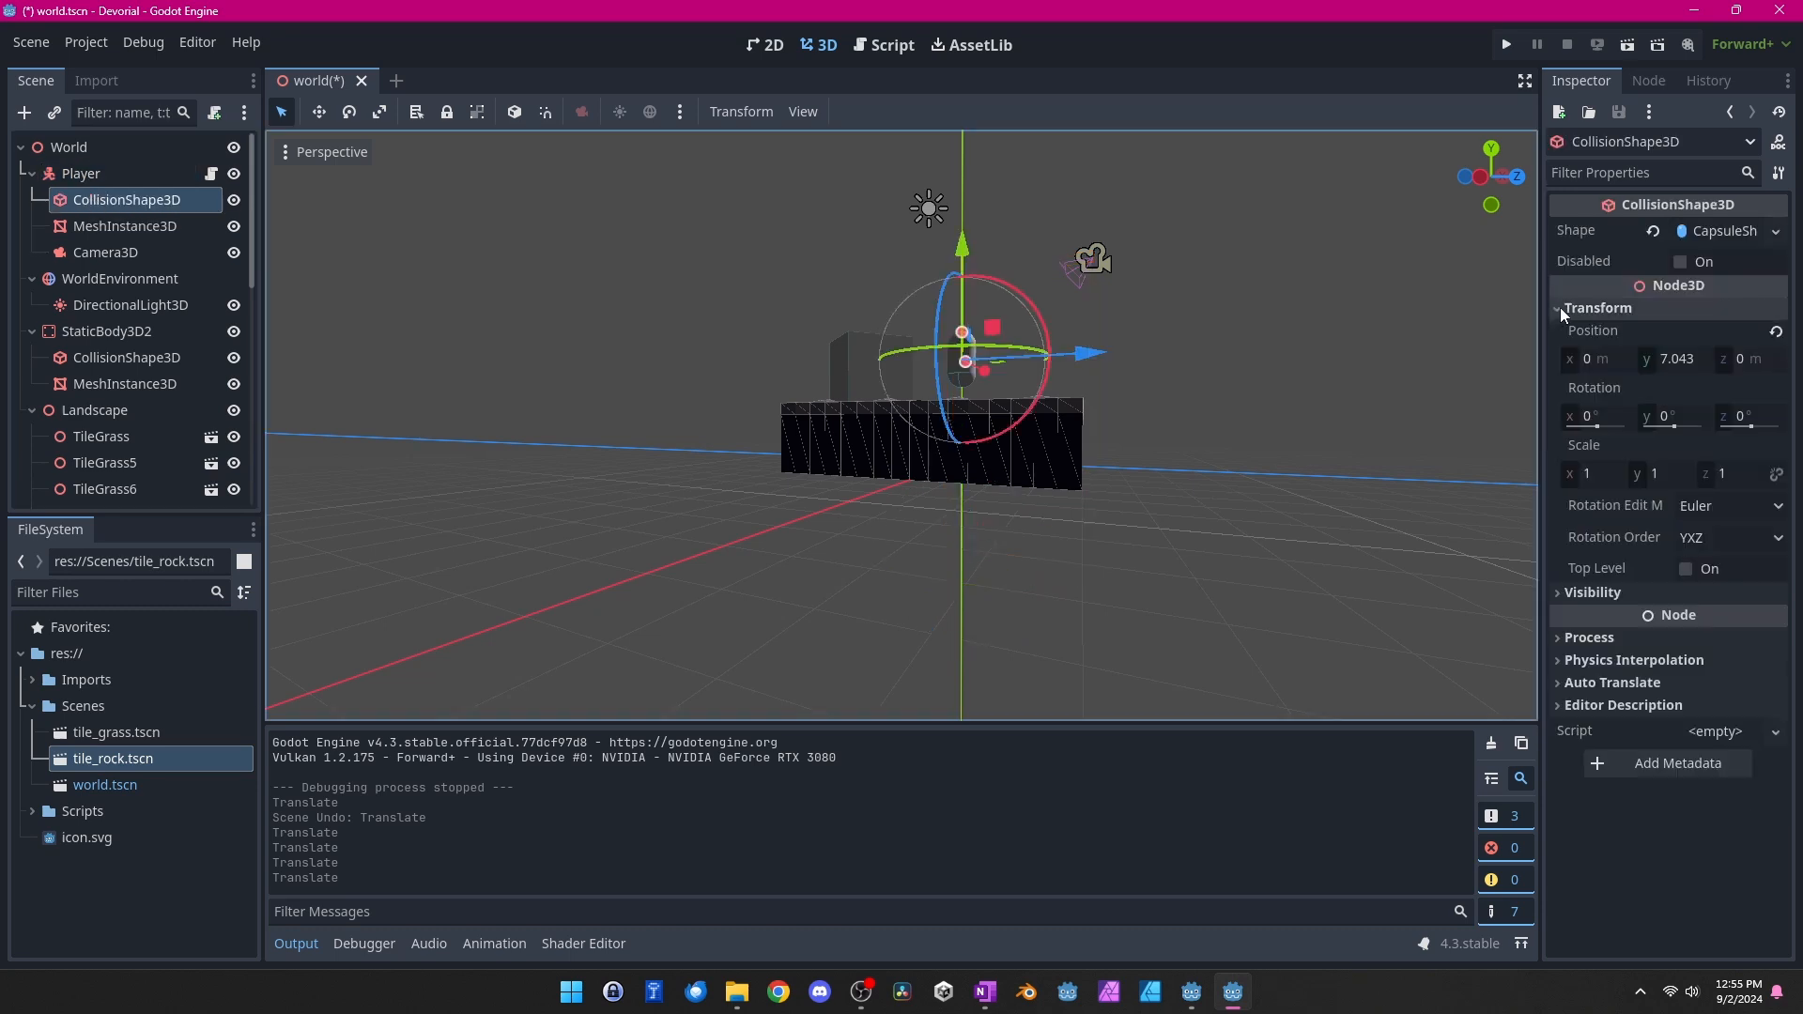
click(122, 226)
click(1564, 597)
click(1092, 260)
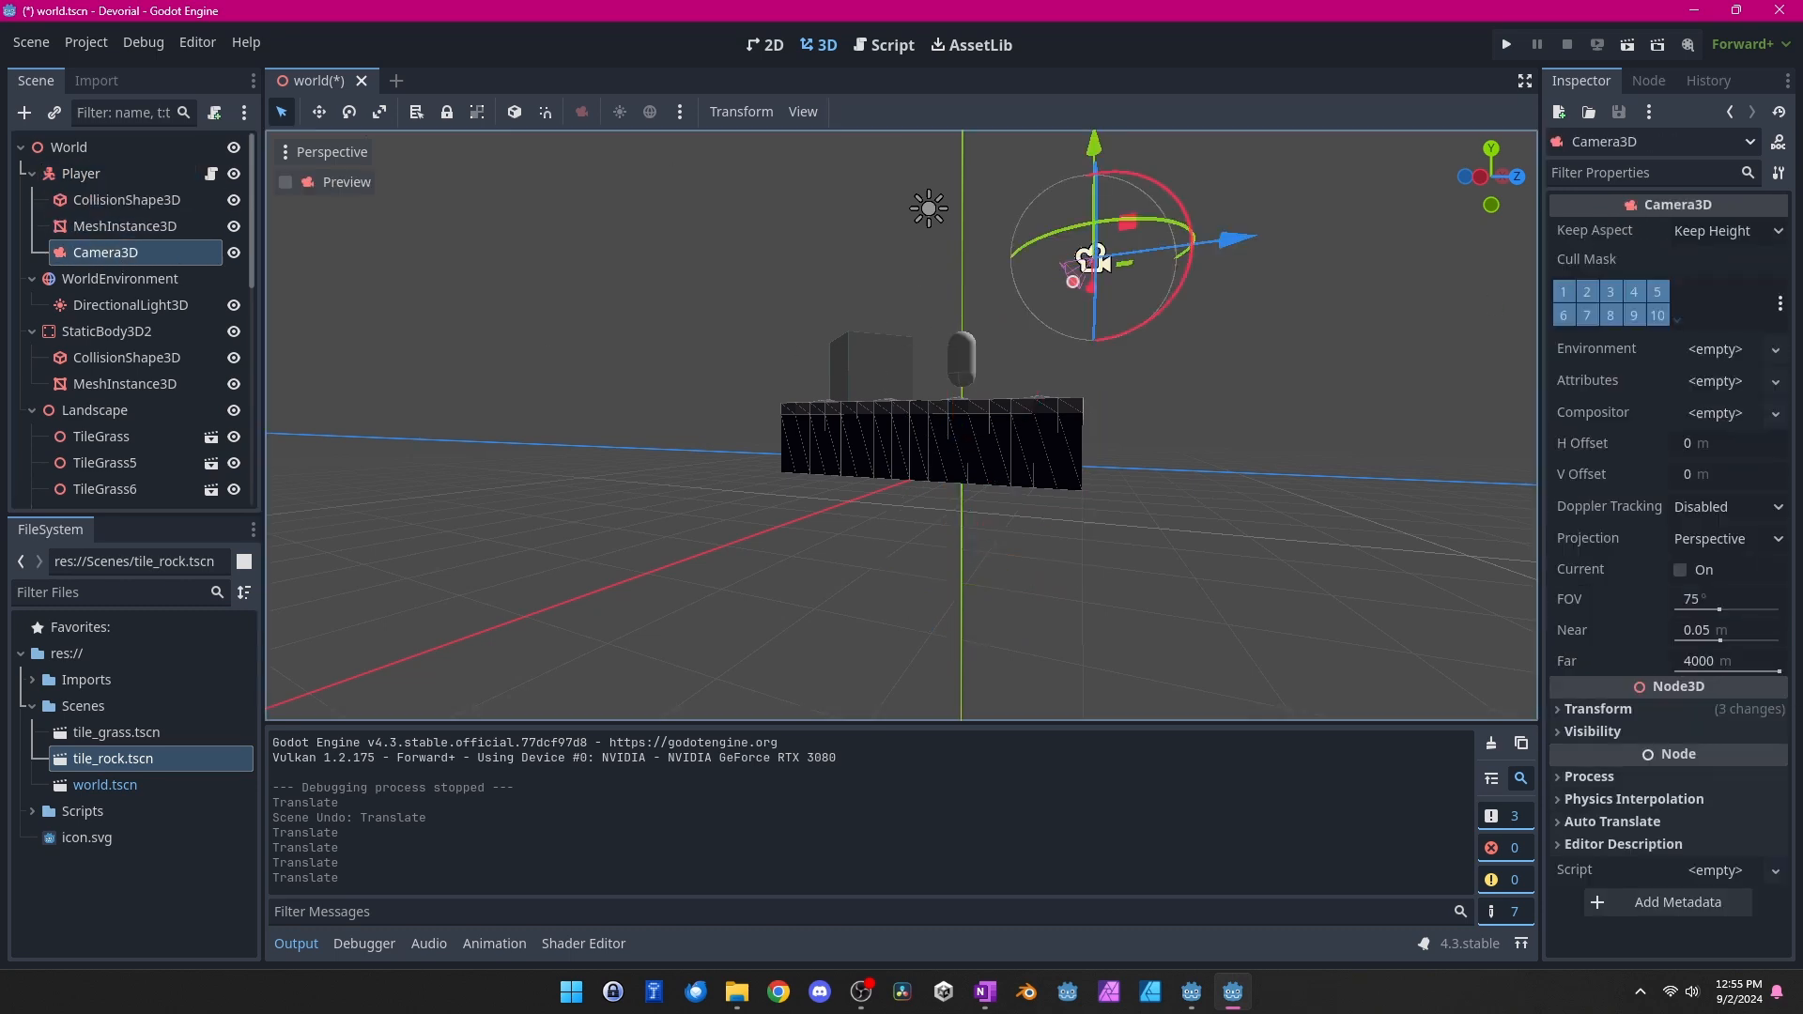
click(1652, 709)
middle_drag(821, 396, 774, 554)
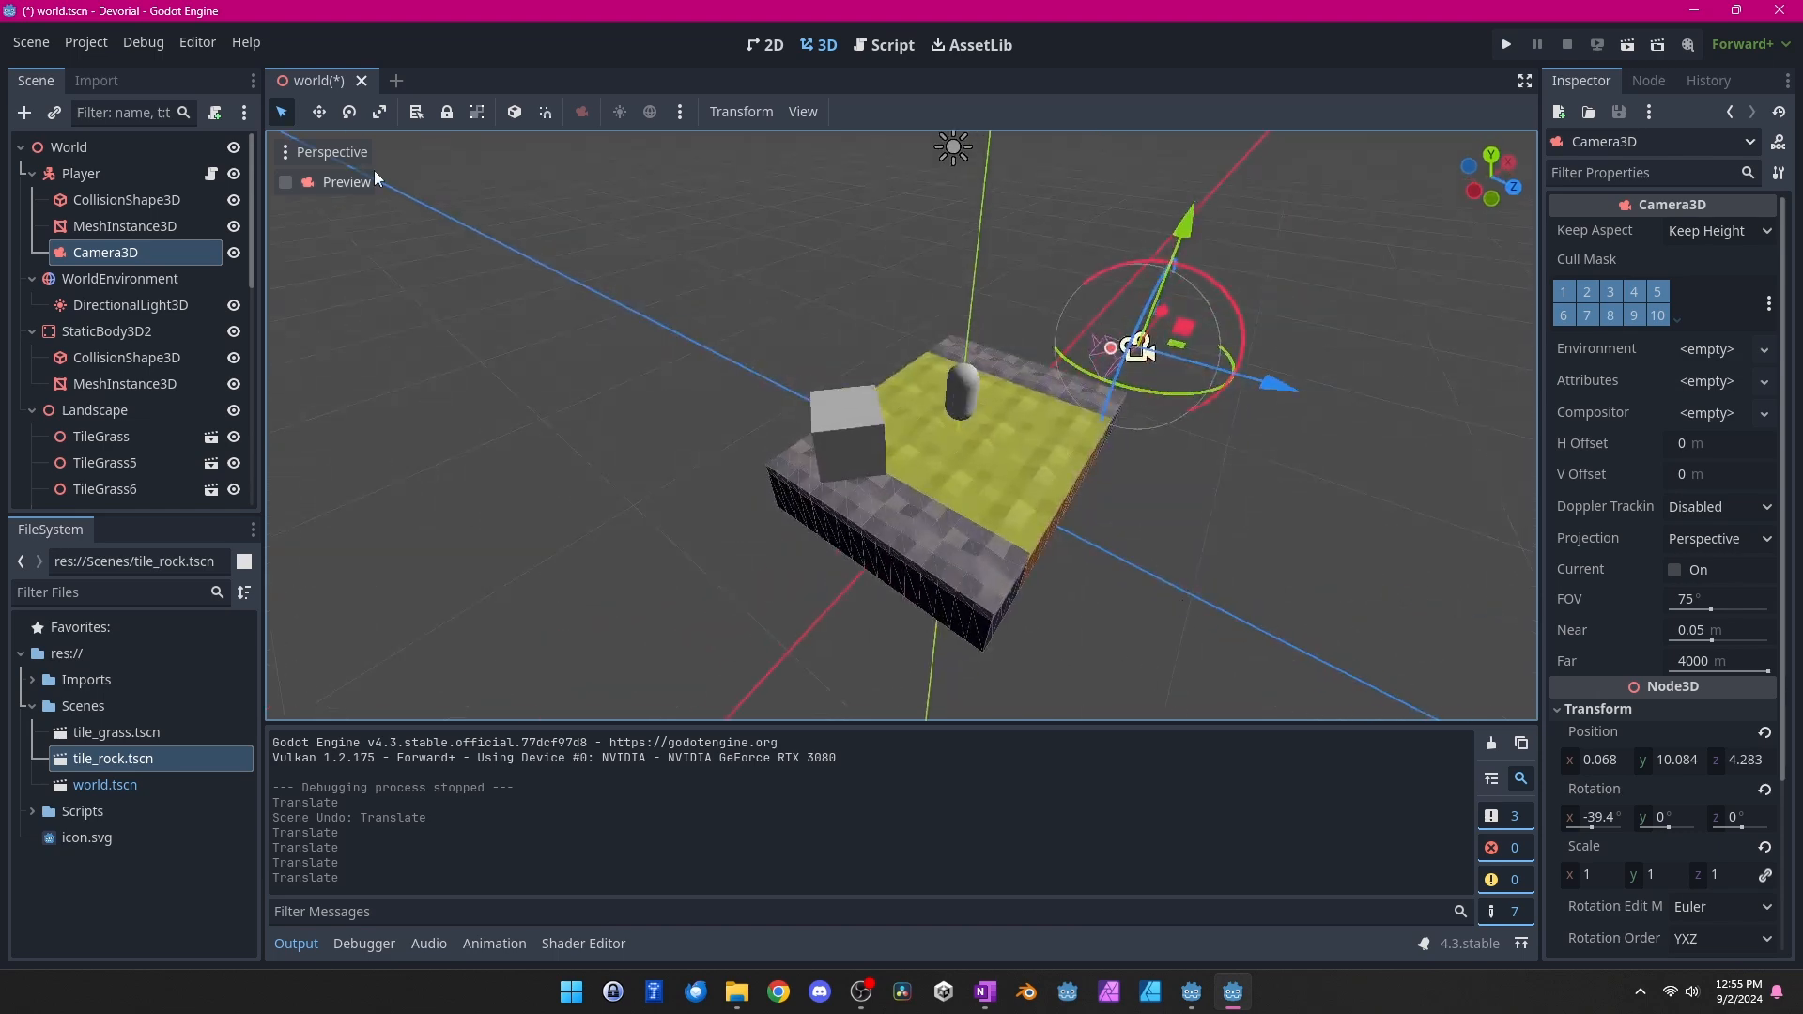
Raise the Player node so its origin sits above the tile platform
click(94, 175)
drag(971, 438, 1005, 282)
middle_drag(1050, 308, 1164, 209)
Set the Y position of the Player's CollisionShape3D and MeshInstance3D to 0 m
click(122, 200)
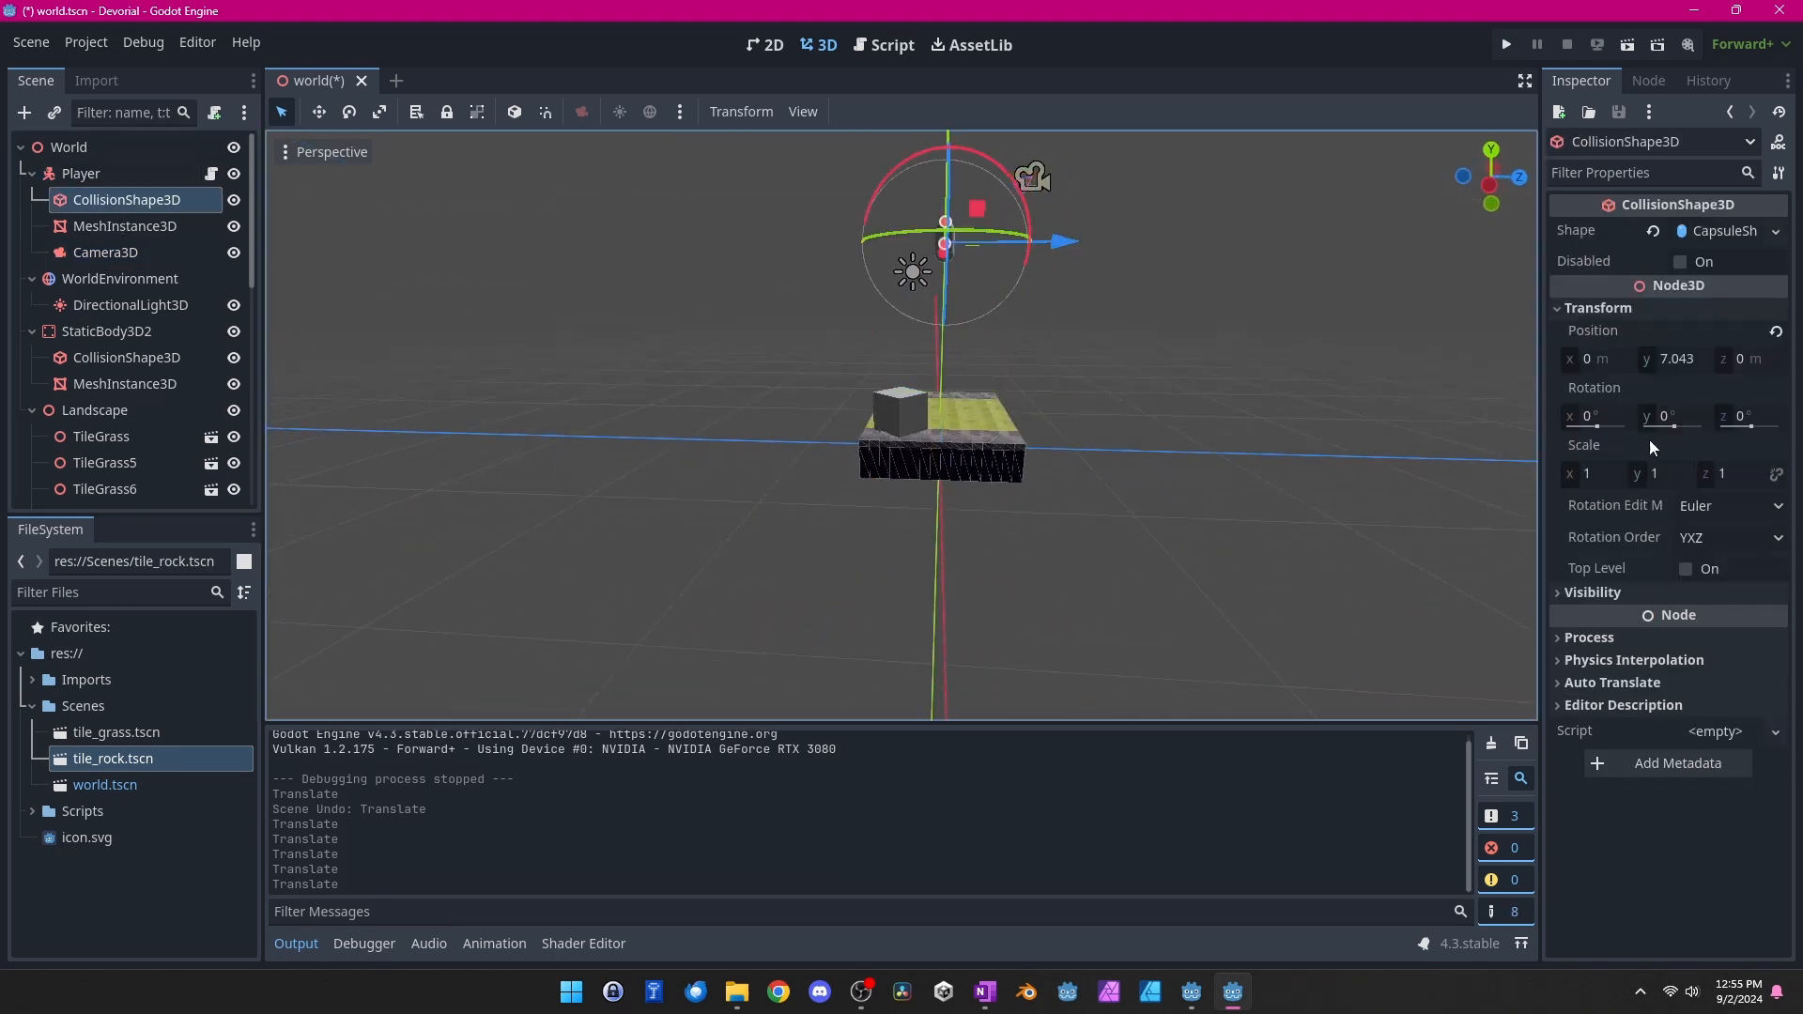
click(1699, 357)
text(0)
key(Return)
click(131, 226)
click(1681, 624)
text(0)
key(Return)
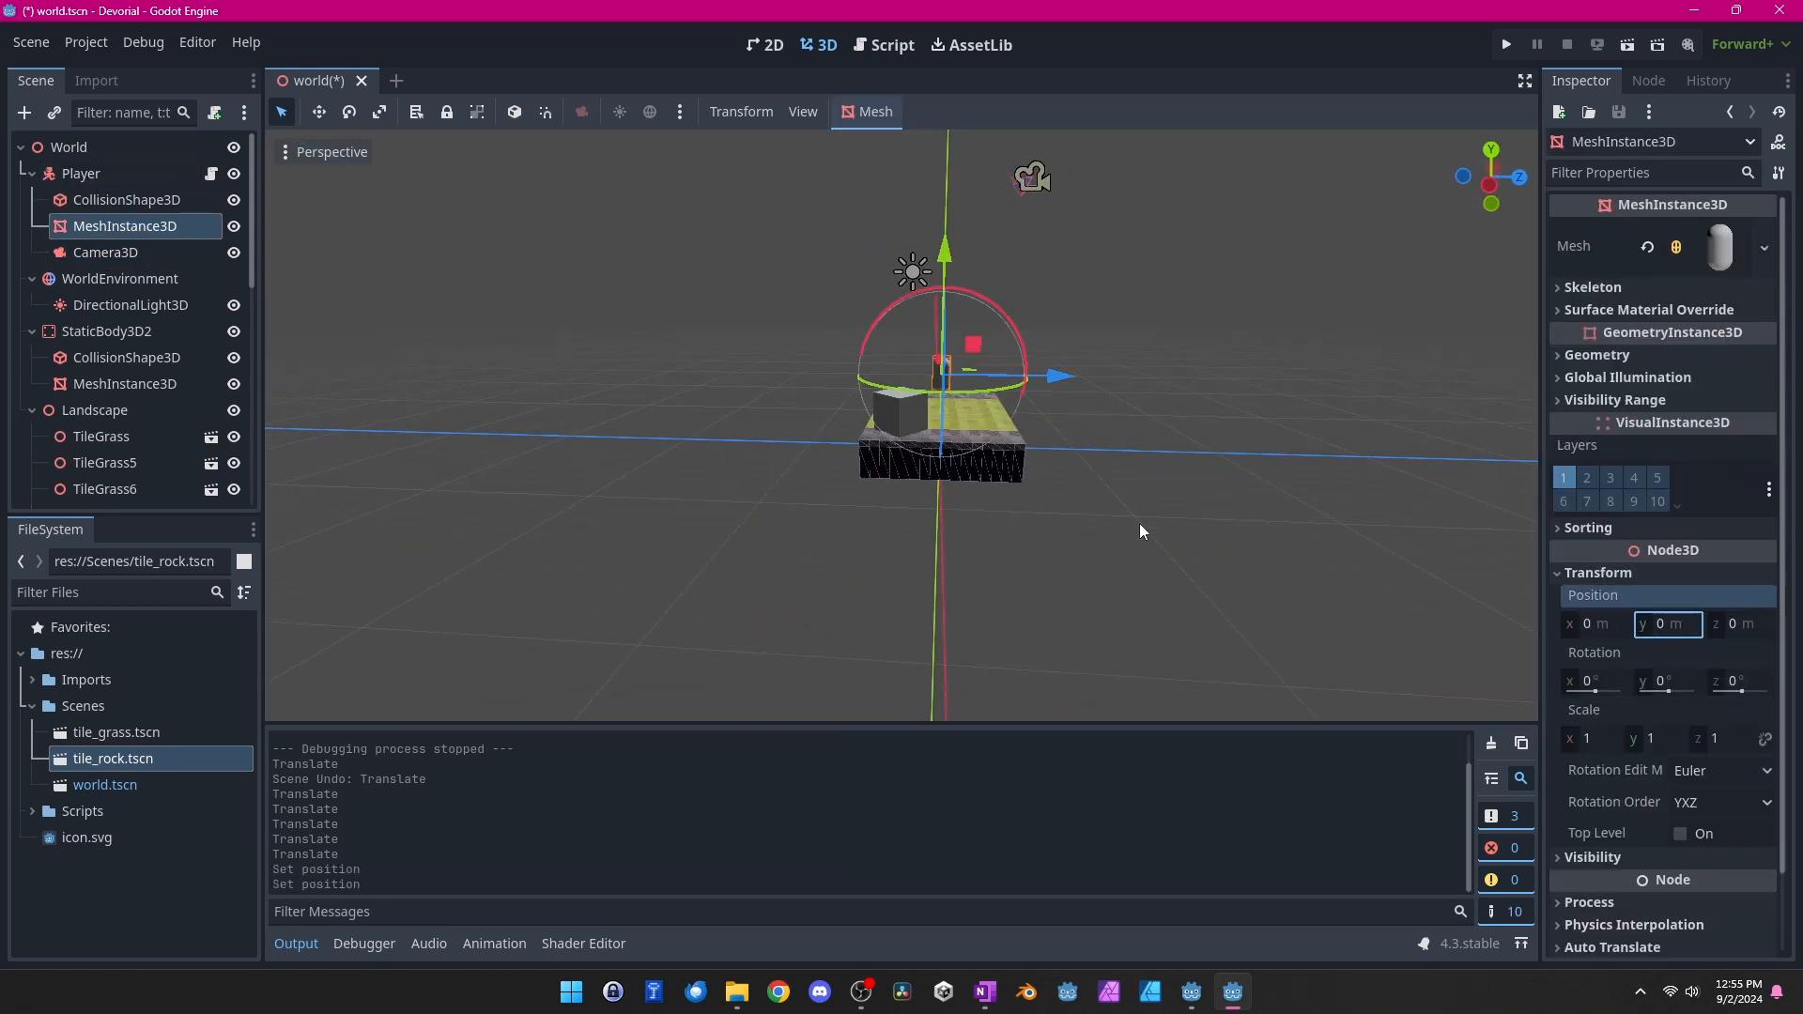
Set the Y position of the Player's Camera3D to 3 m
middle_drag(1140, 522, 888, 508)
click(106, 253)
click(1668, 760)
text(3)
key(Return)
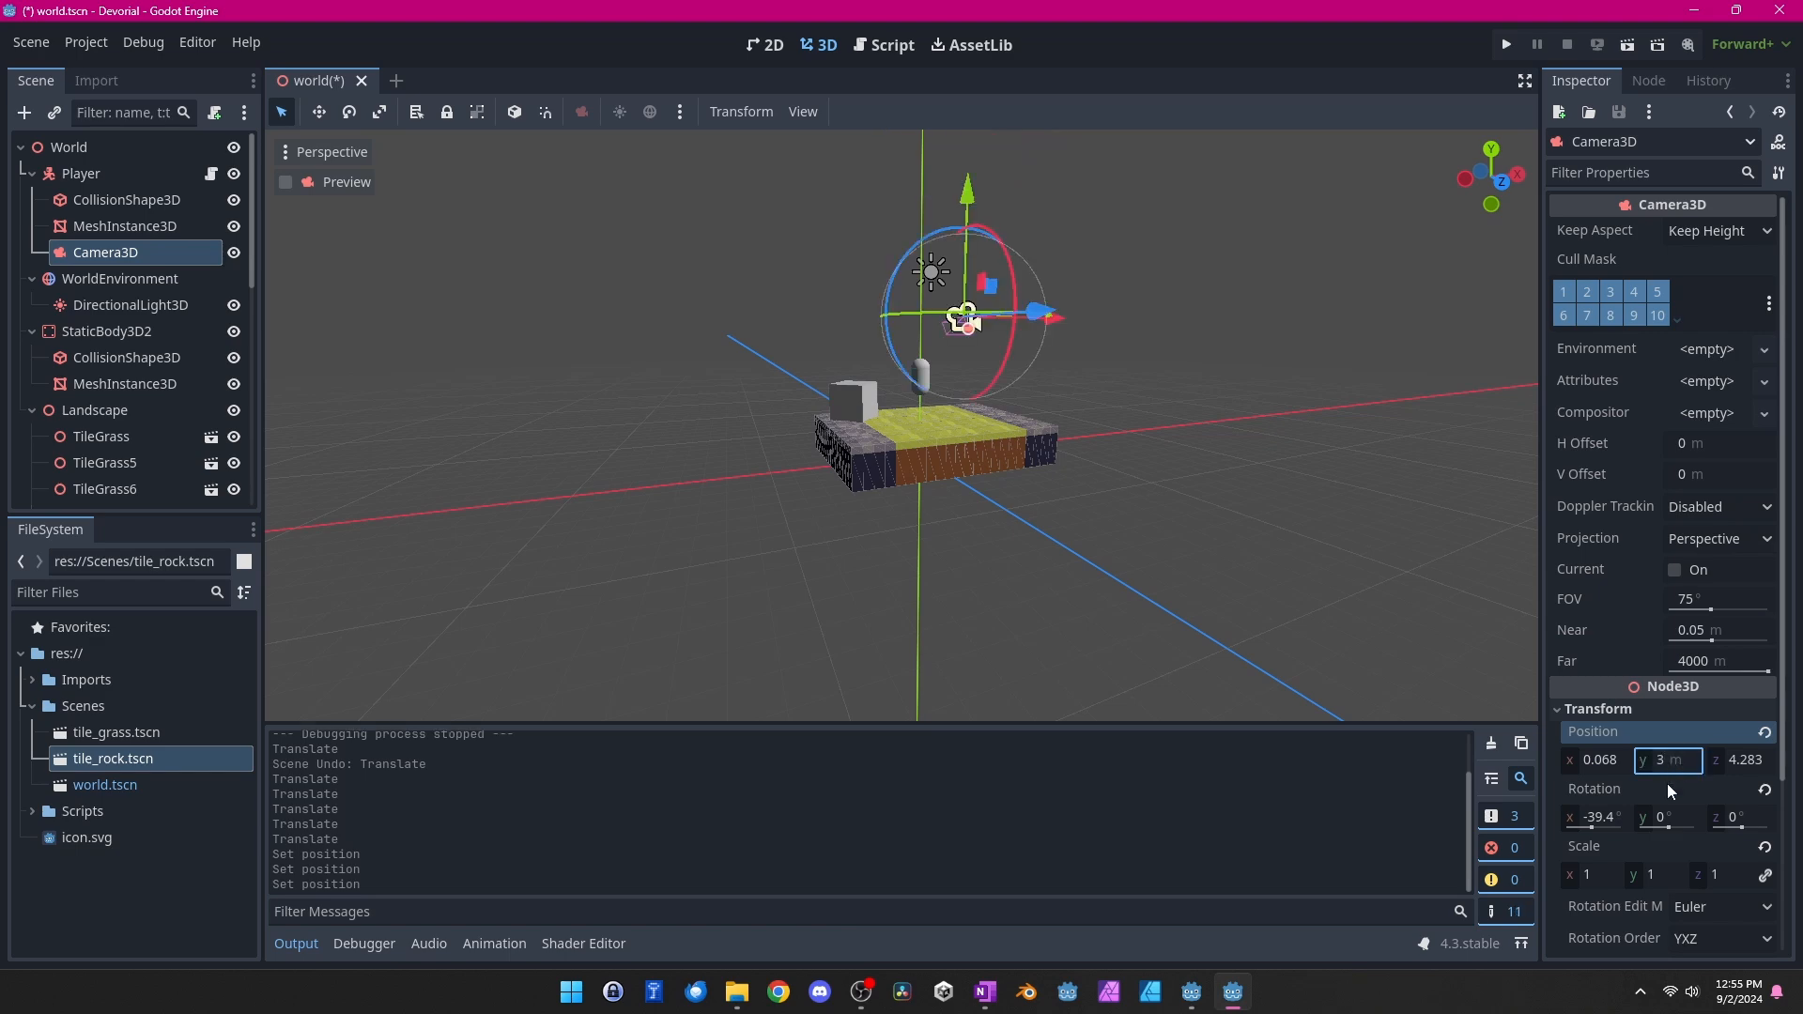
Run the project and test moving the player in all directions across the tiles and around the box
scroll(1050, 487, up, 4)
middle_drag(1049, 488, 1178, 498)
click(108, 173)
middle_drag(1352, 565, 1132, 601)
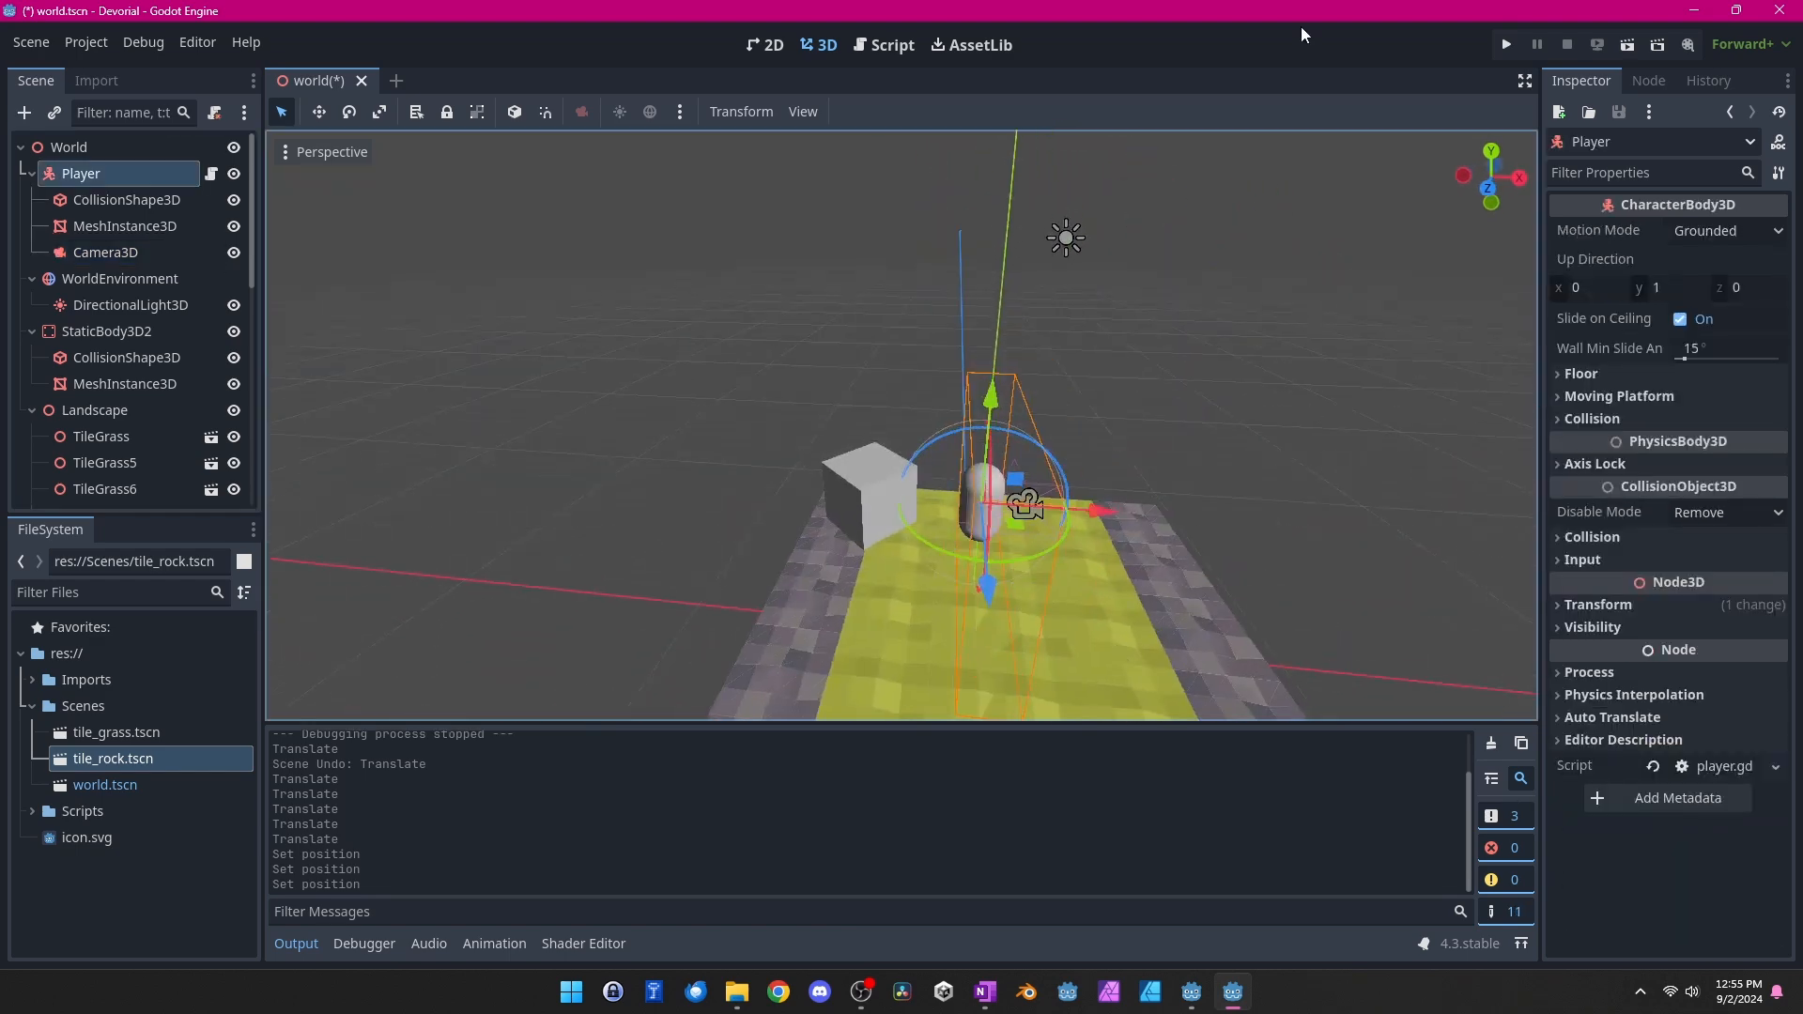
click(1506, 45)
key(d)
key(a)
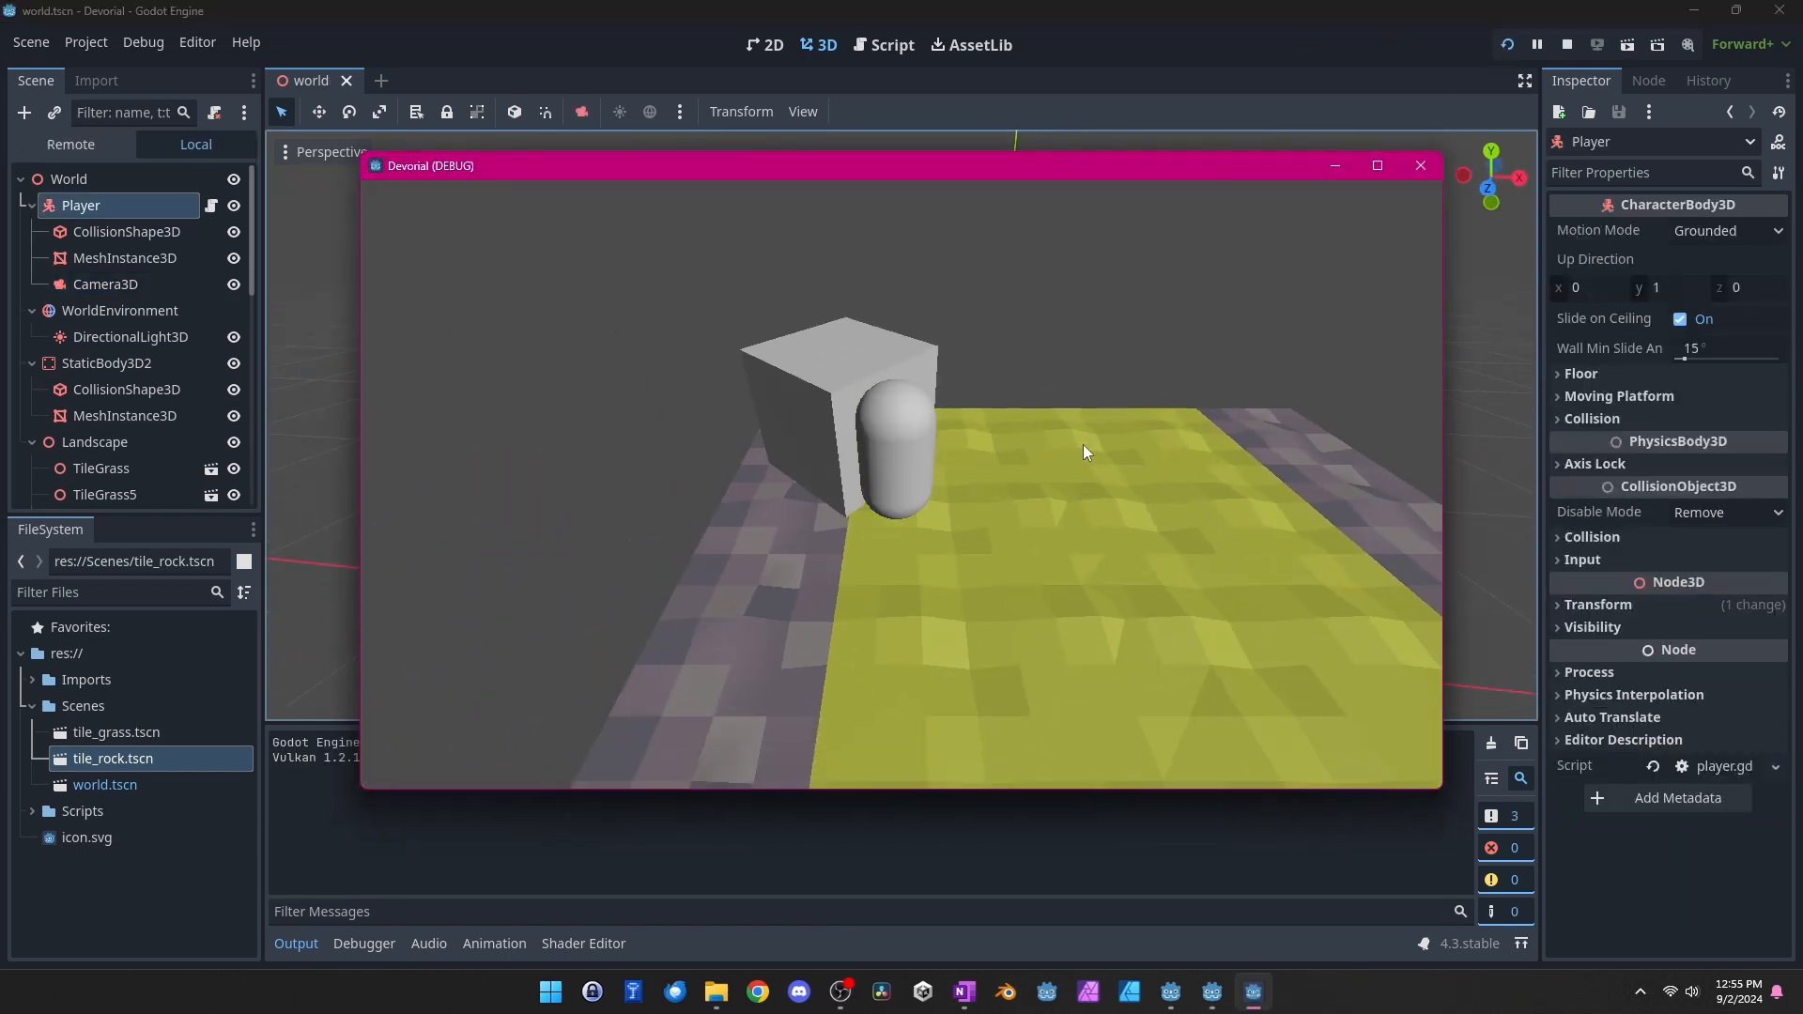
key(d)
key(s)
key(a)
key(w)
key(d)
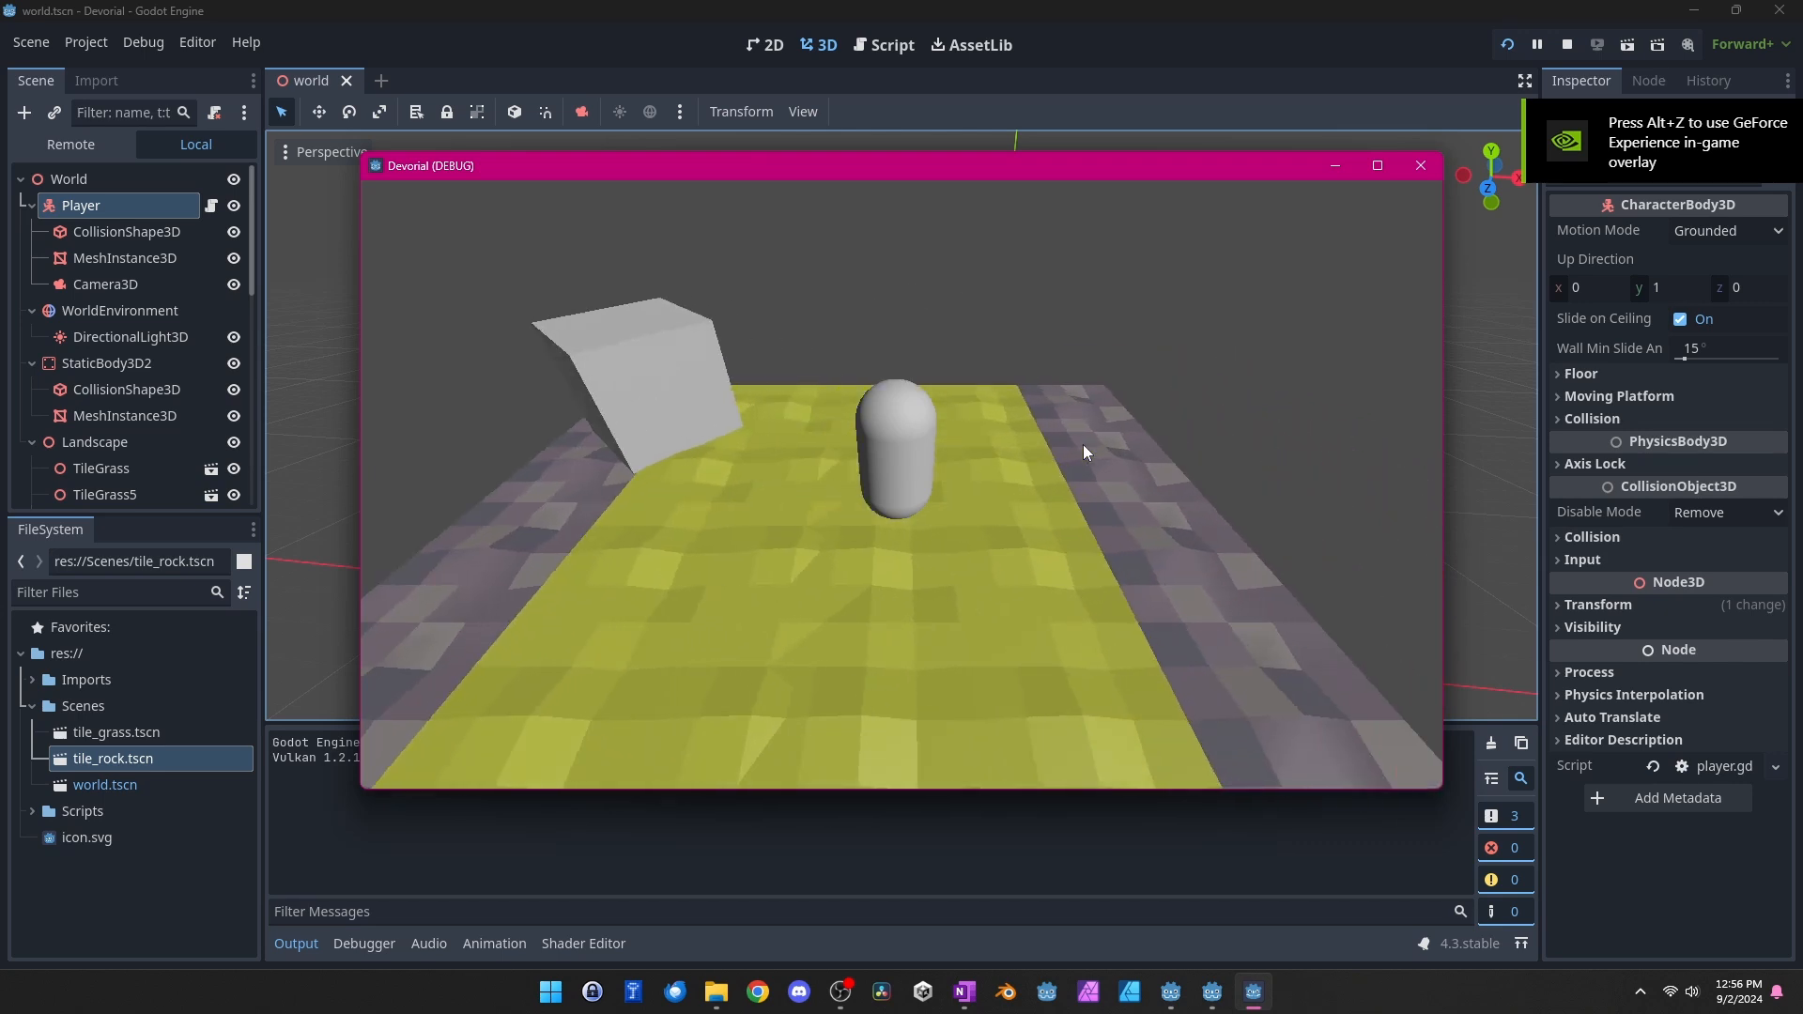
key(s)
key(w)
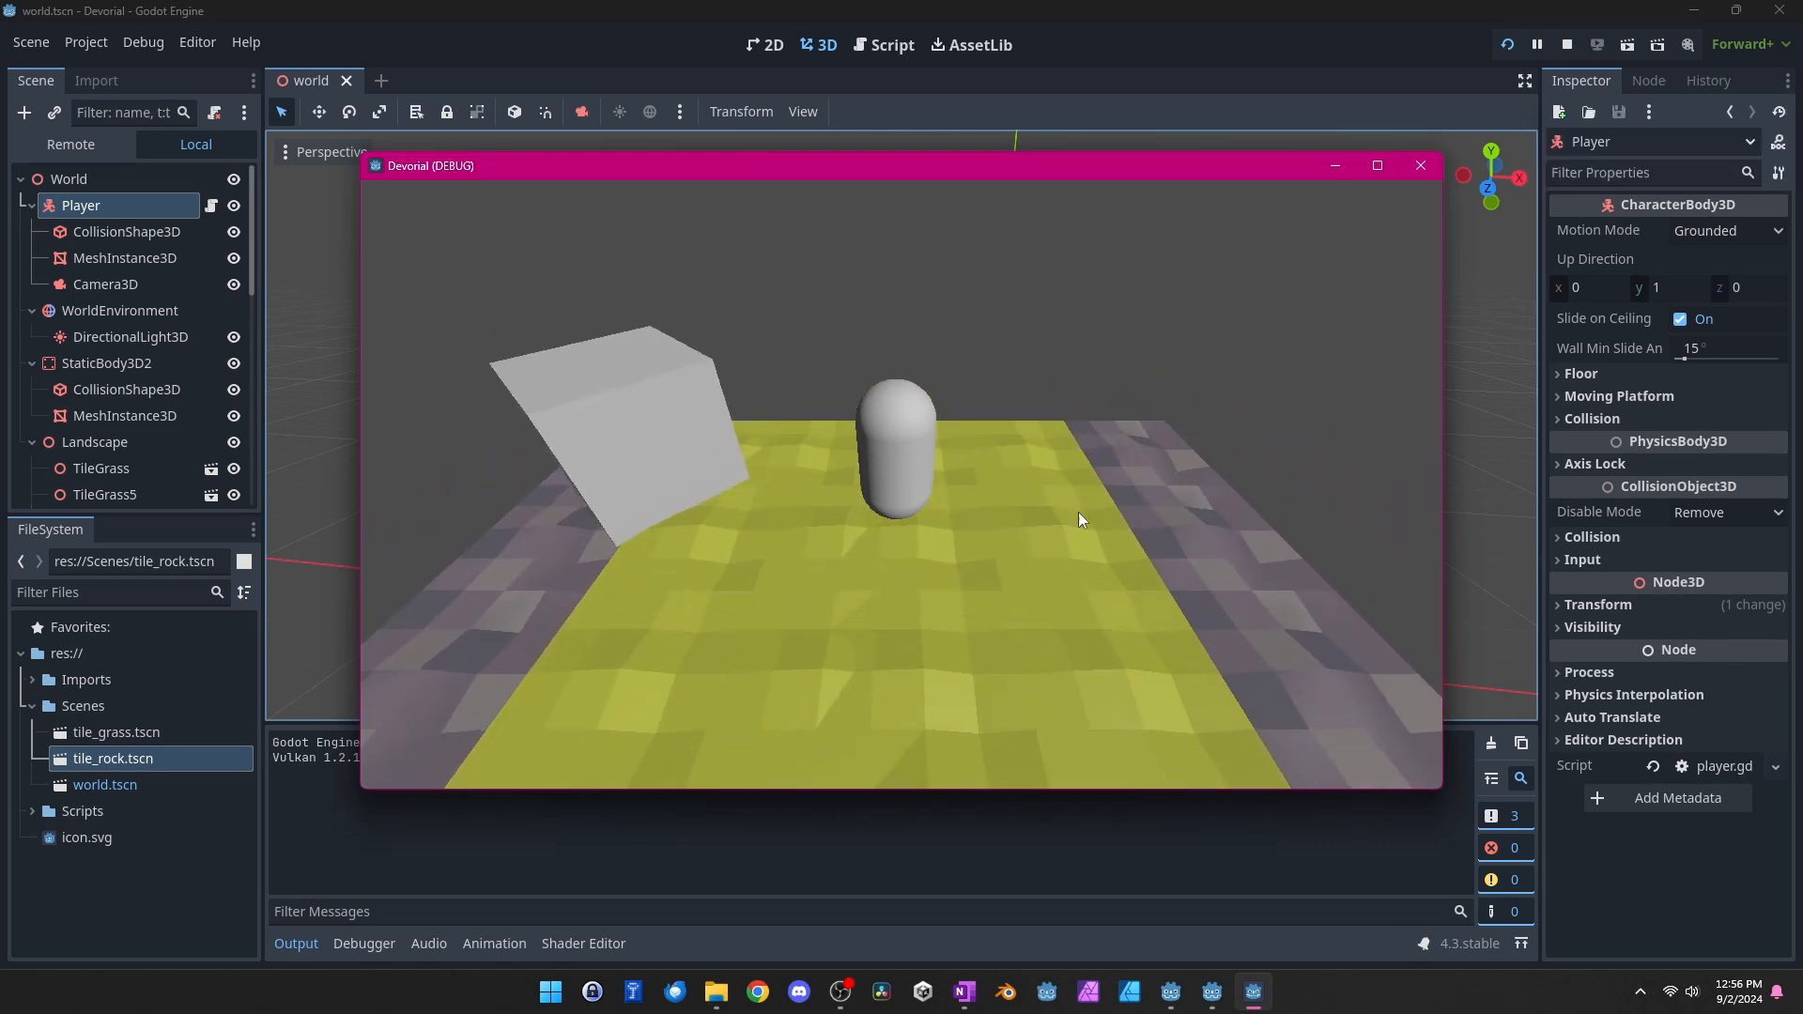
key(s)
key(d)
key(a)
key(w)
key(d)
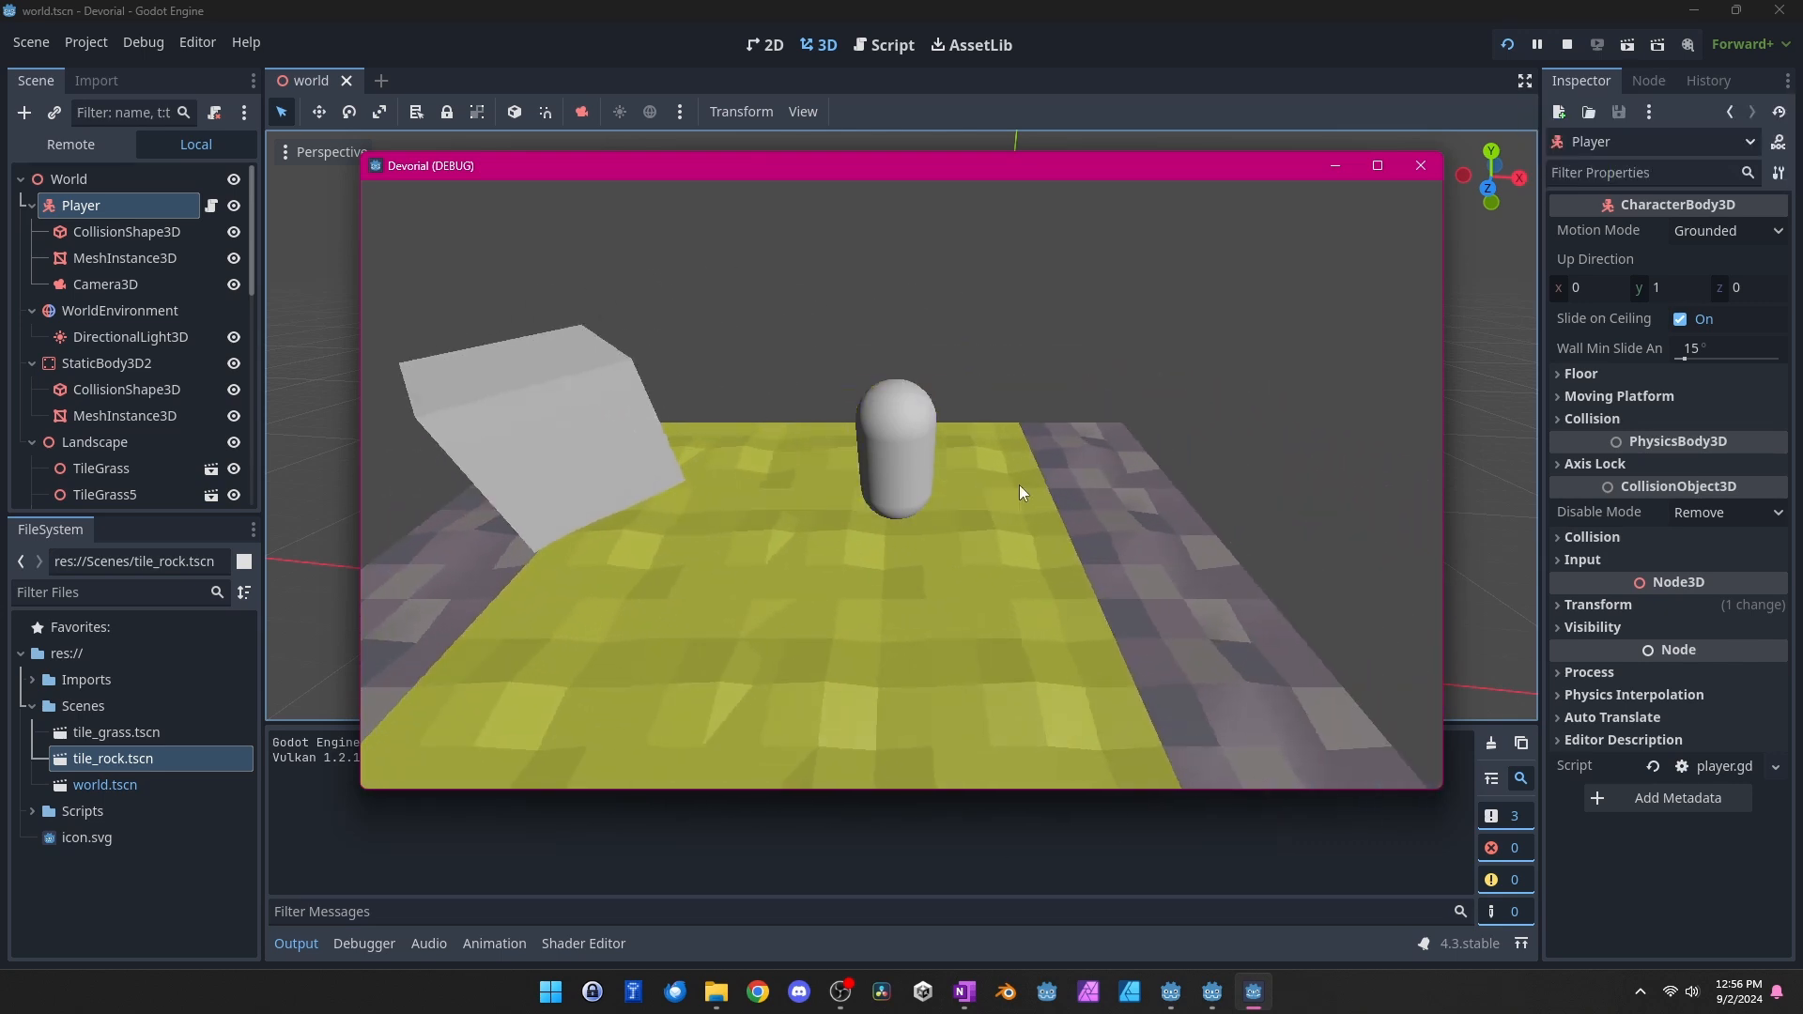